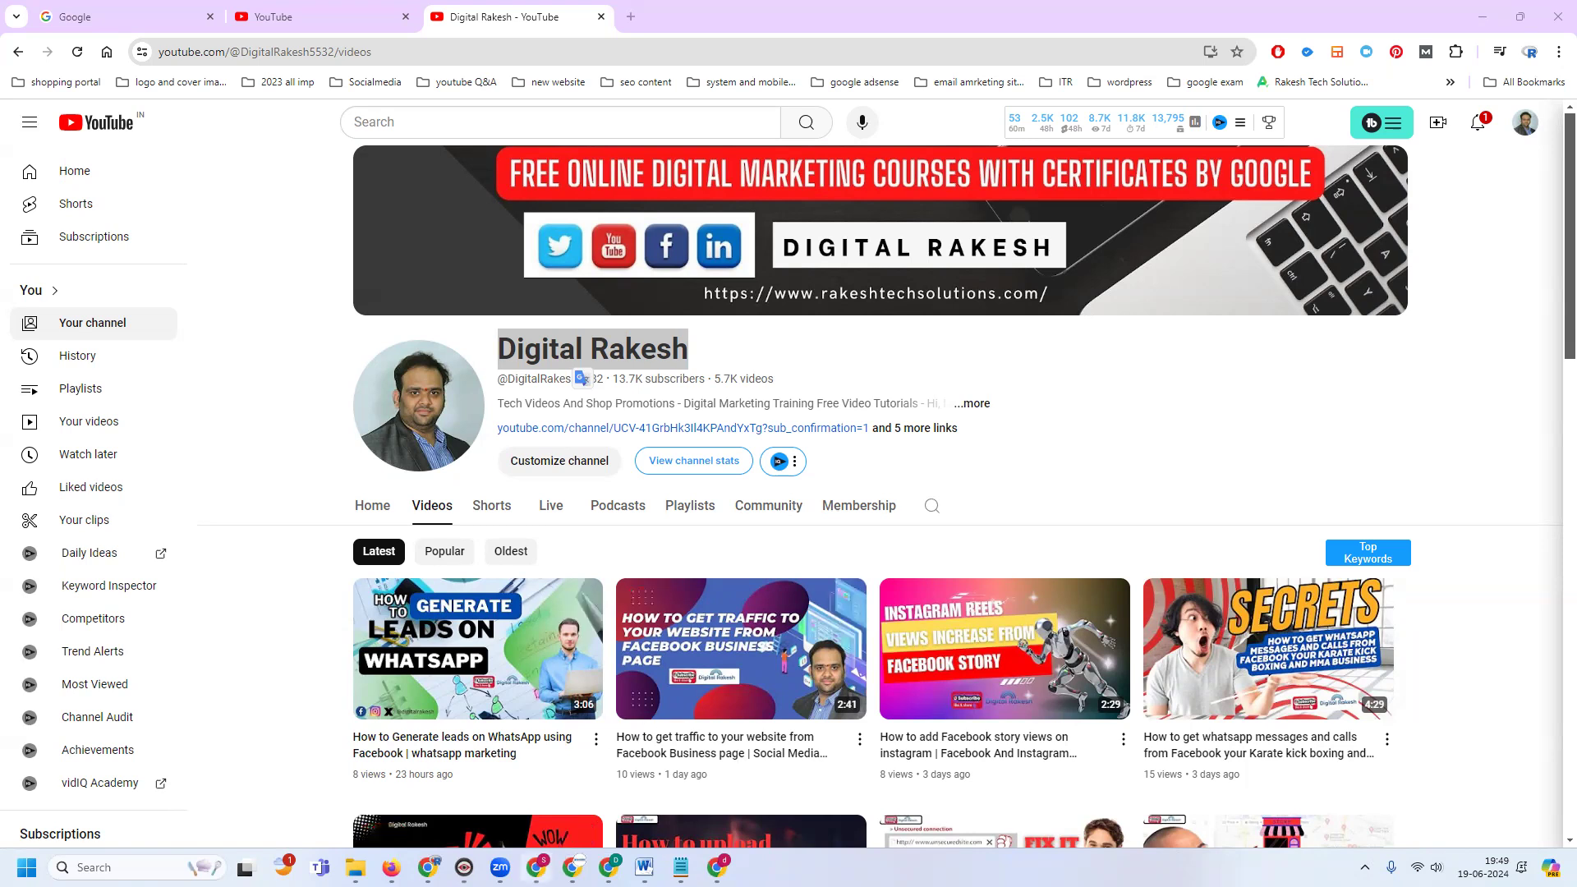
- Switch to the Chrome window showing the laptop shop's Instagram profile
{"action": "left_click", "coordinate": [573, 867]}
- Scroll down and back up through the shop's Instagram posts grid
{"action": "scroll", "coordinate": [367, 437], "scroll_direction": "down", "scroll_amount": 5}
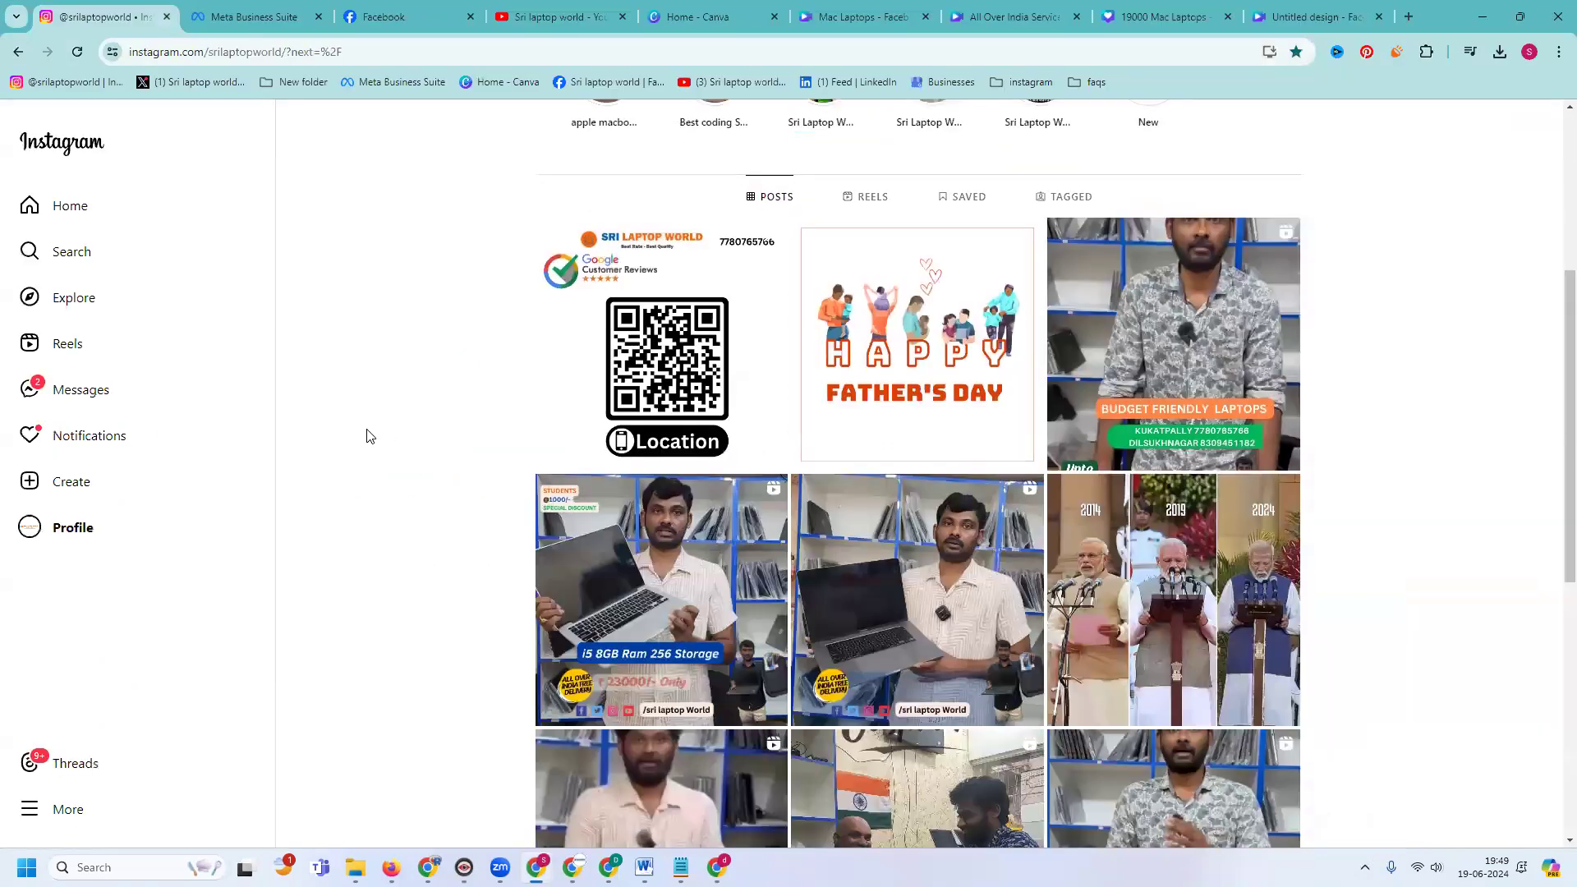
{"action": "scroll", "coordinate": [367, 436], "scroll_direction": "down", "scroll_amount": 1}
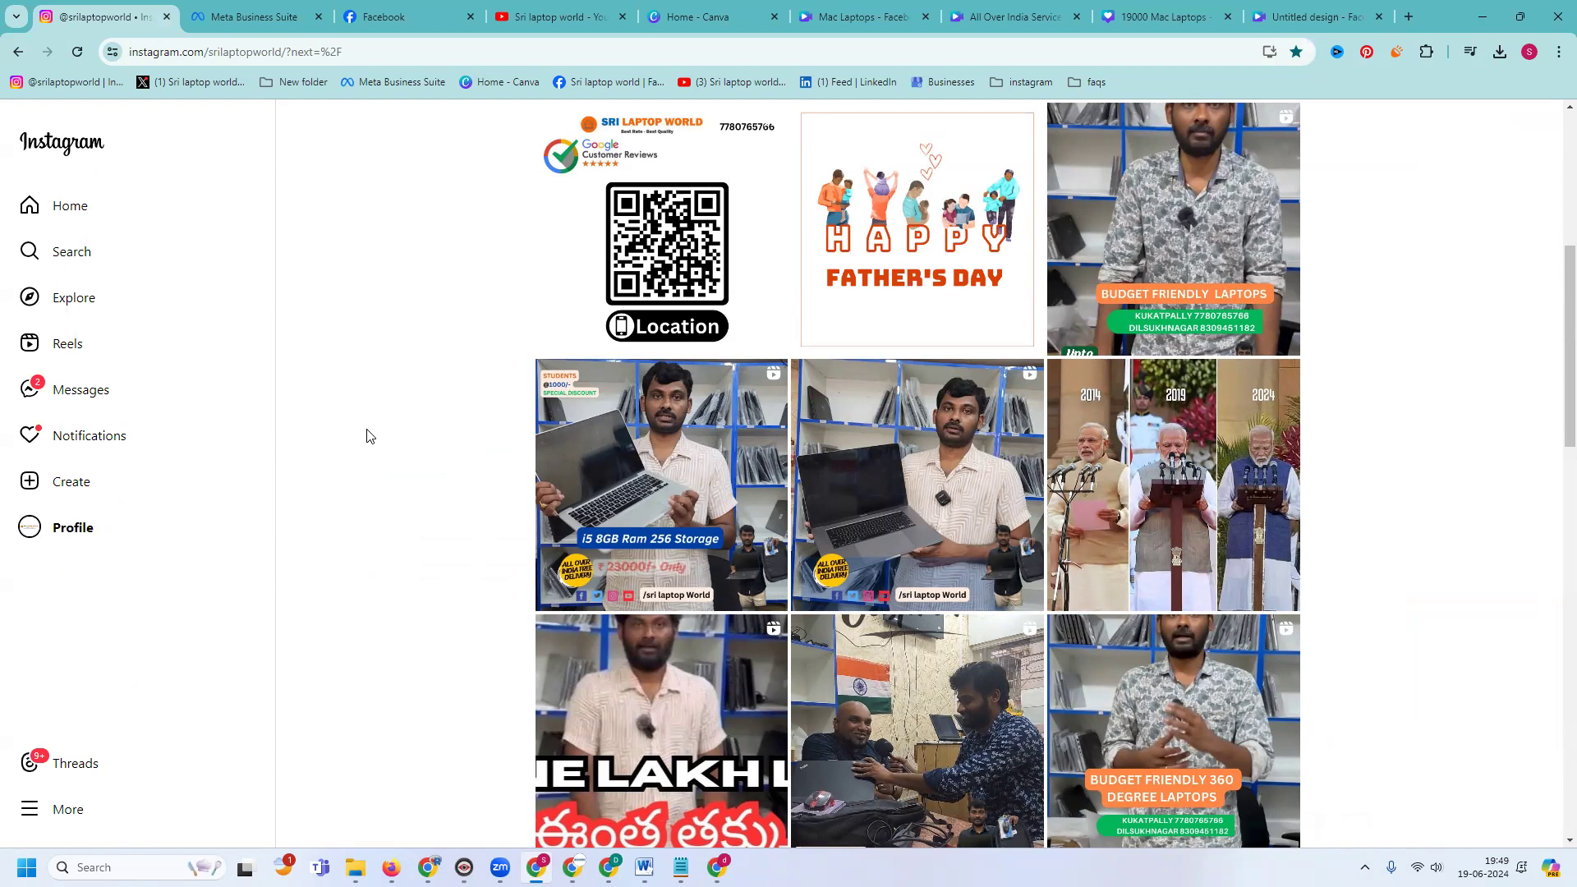
{"action": "scroll", "coordinate": [329, 395], "scroll_direction": "up", "scroll_amount": 6}
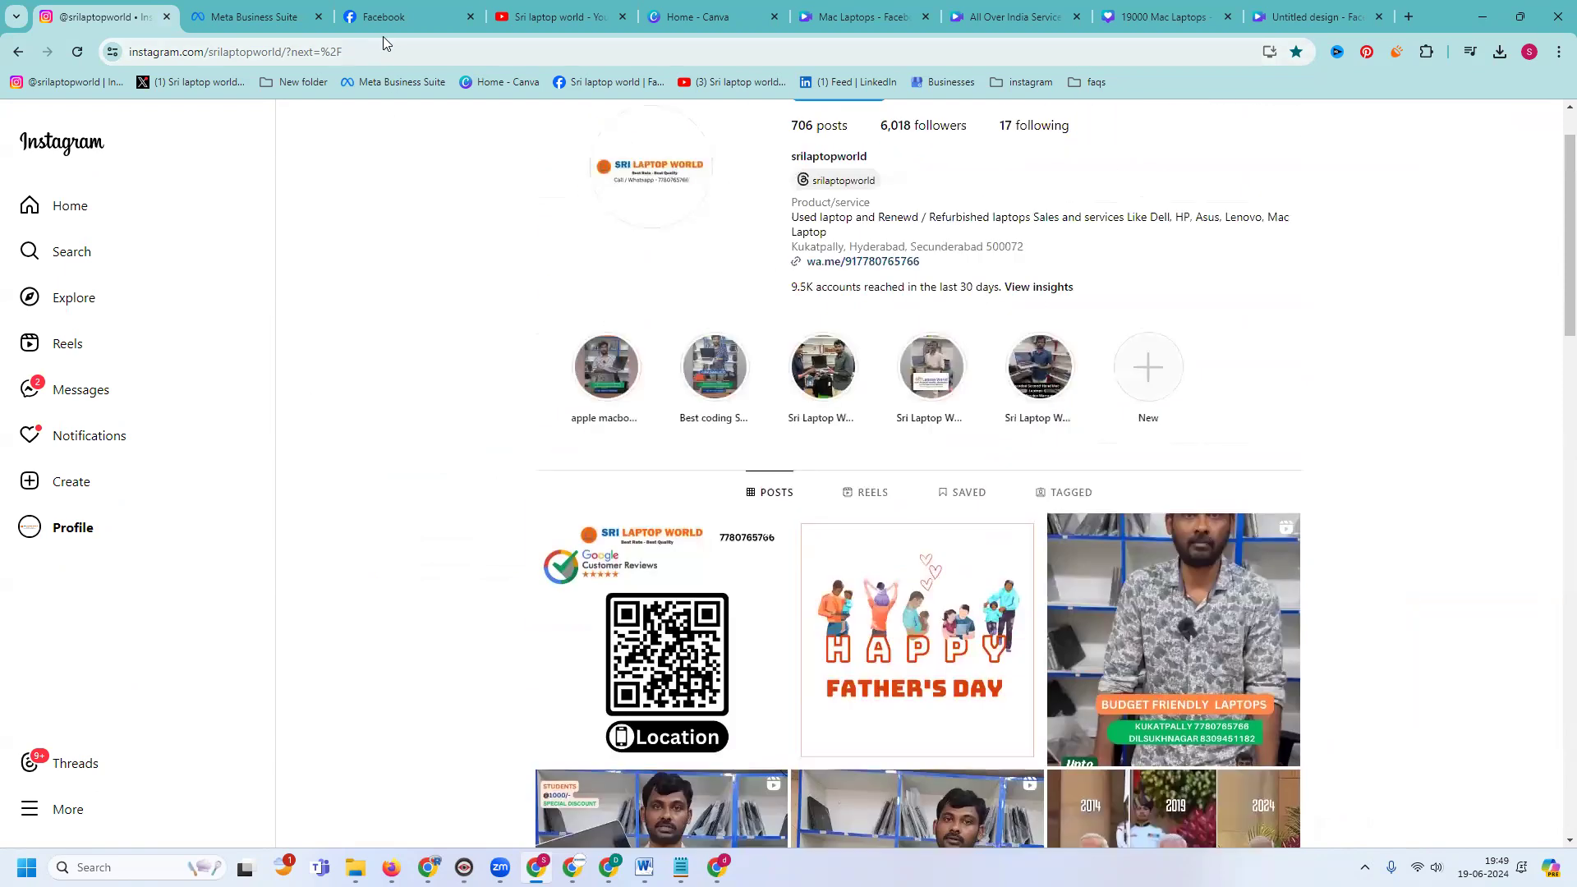
- View the shop's Facebook page and YouTube channel, ending on the untitled Canva video design
{"action": "left_click", "coordinate": [384, 25]}
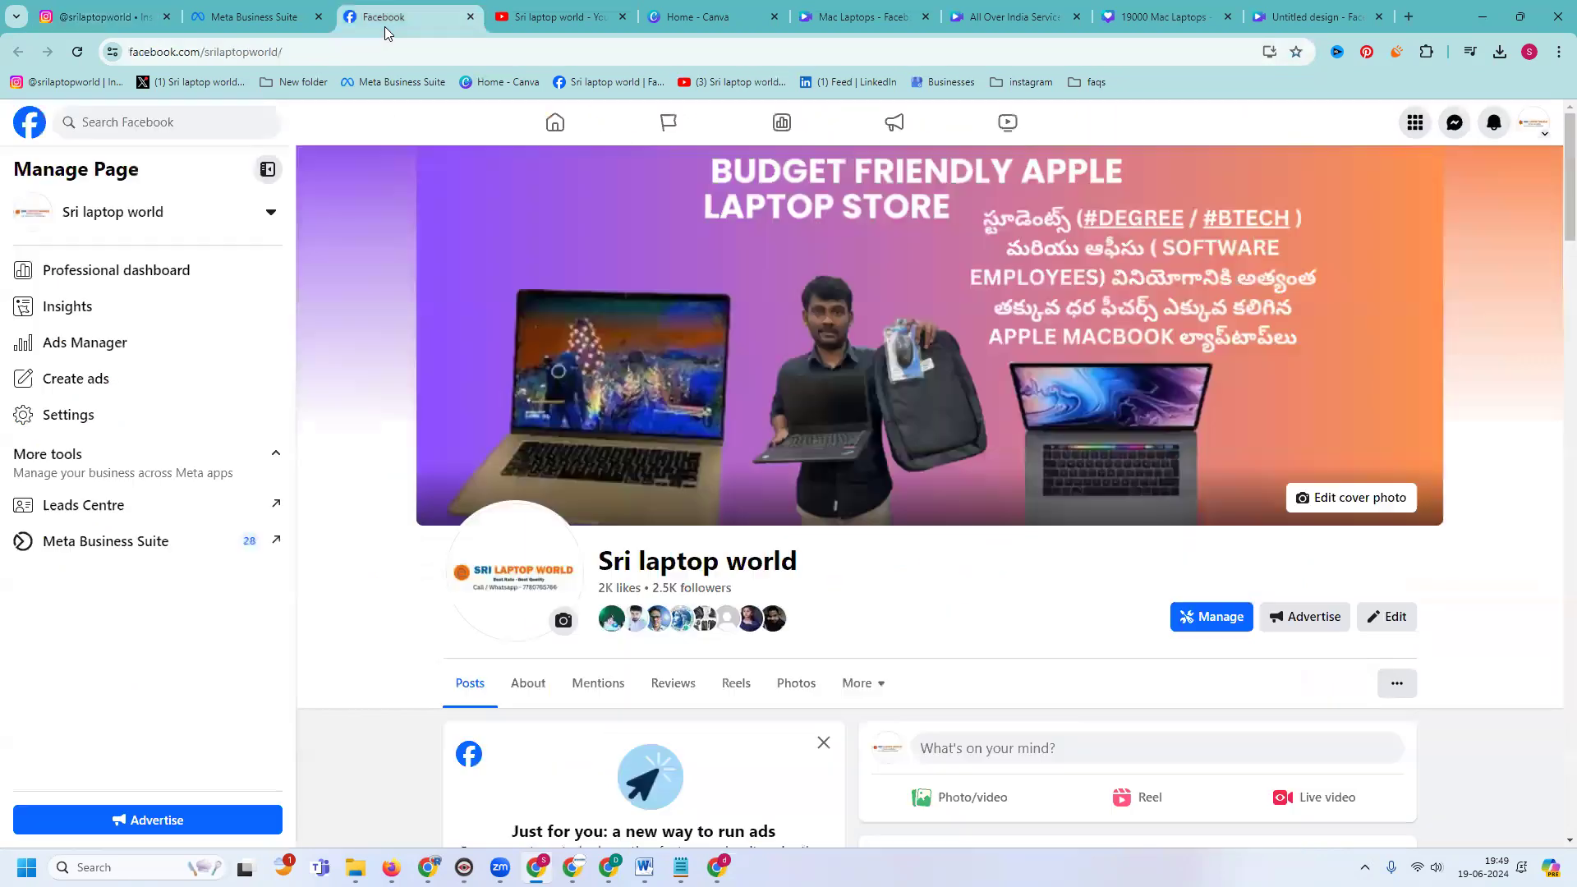
{"action": "left_click", "coordinate": [555, 17]}
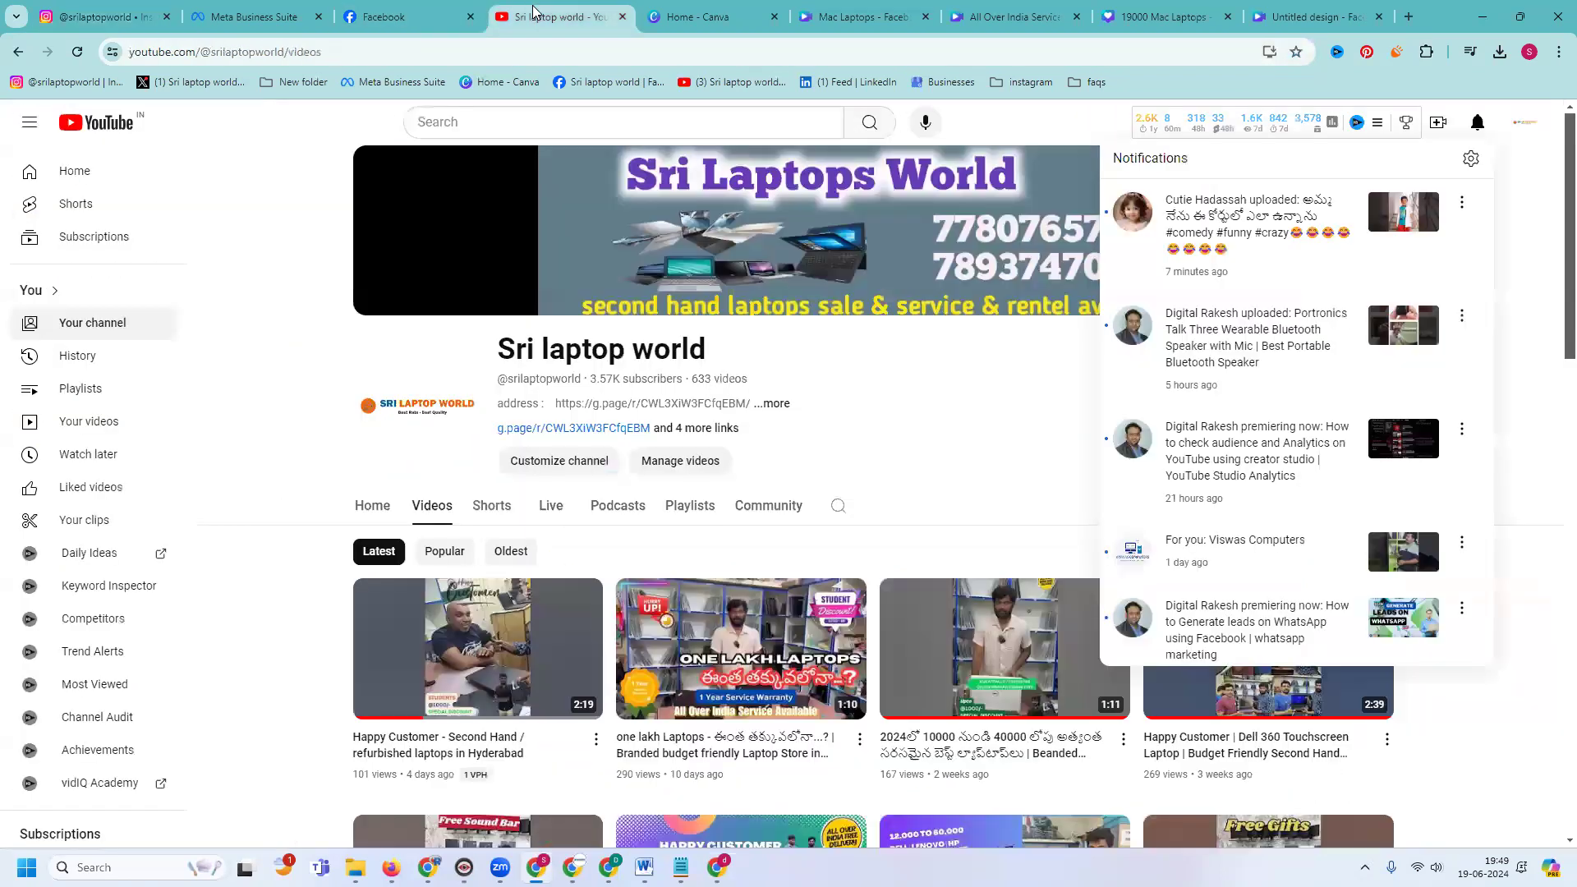
{"action": "left_click", "coordinate": [314, 167]}
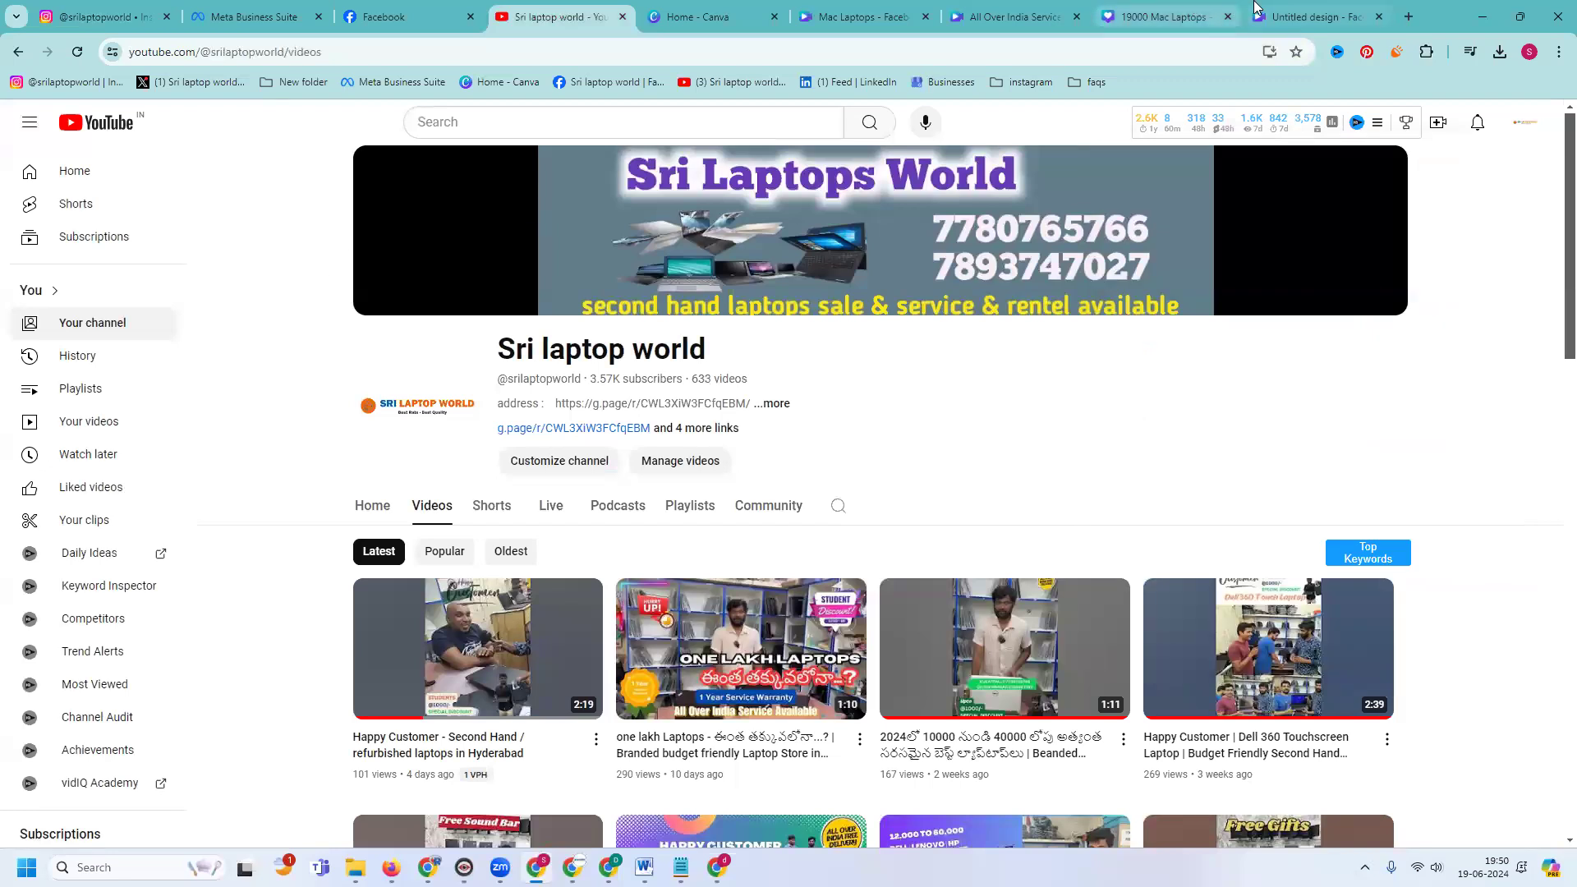
{"action": "left_click", "coordinate": [1314, 16]}
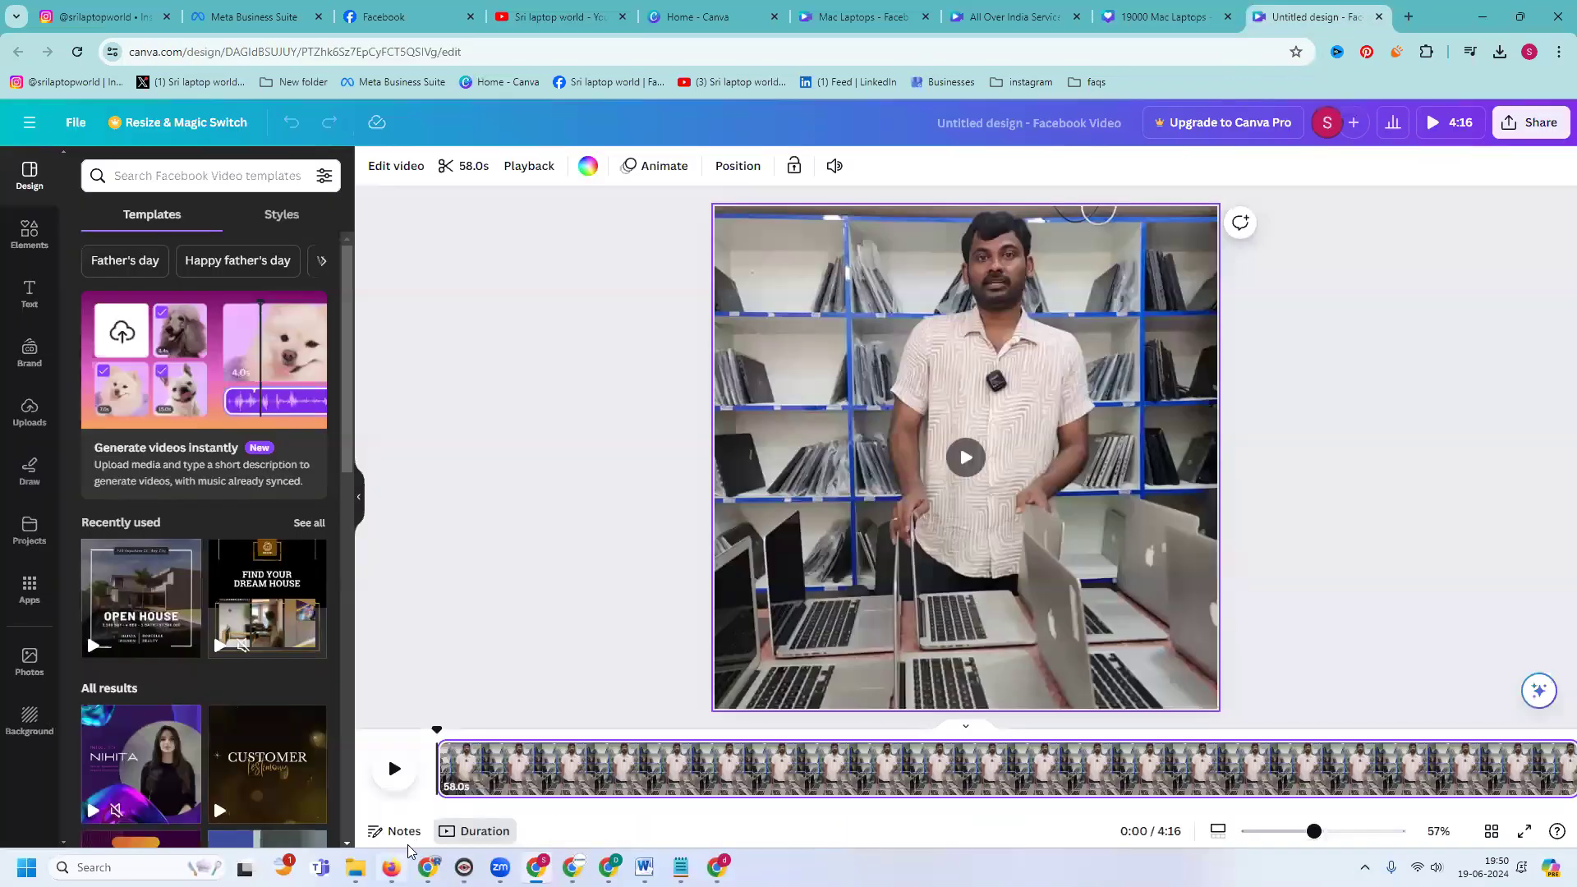
- Scroll the video timeline, then view the Mac Laptops, All Over India Service and 19000 Mac Laptops designs
{"action": "left_click_drag", "start_coordinate": [492, 812], "coordinate": [645, 813]}
{"action": "scroll", "coordinate": [645, 813], "scroll_direction": "right", "scroll_amount": 10}
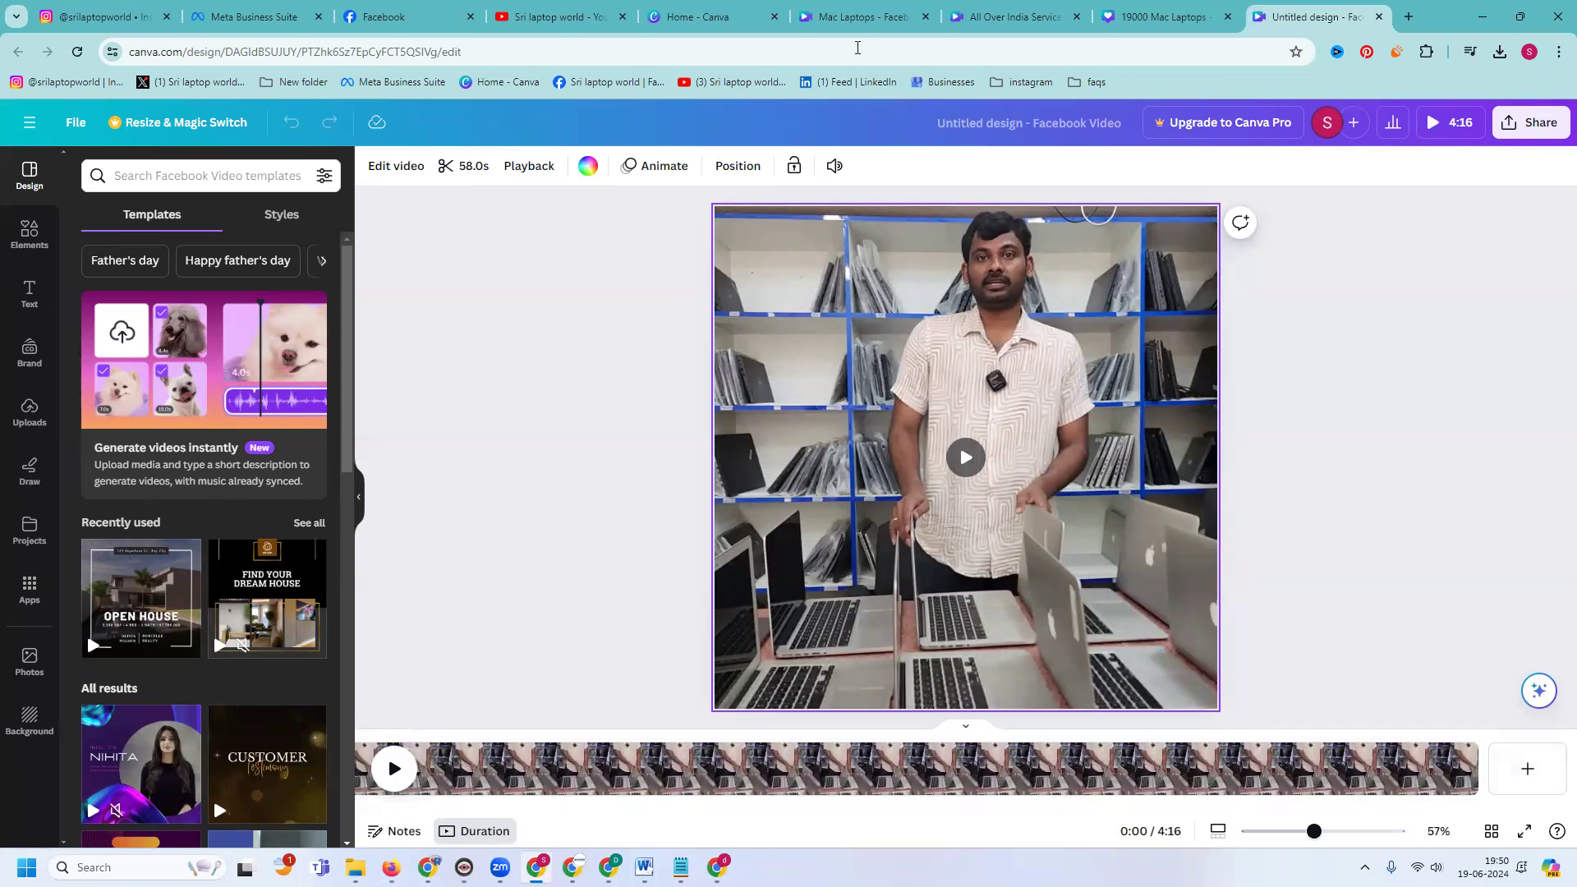
{"action": "left_click", "coordinate": [848, 16]}
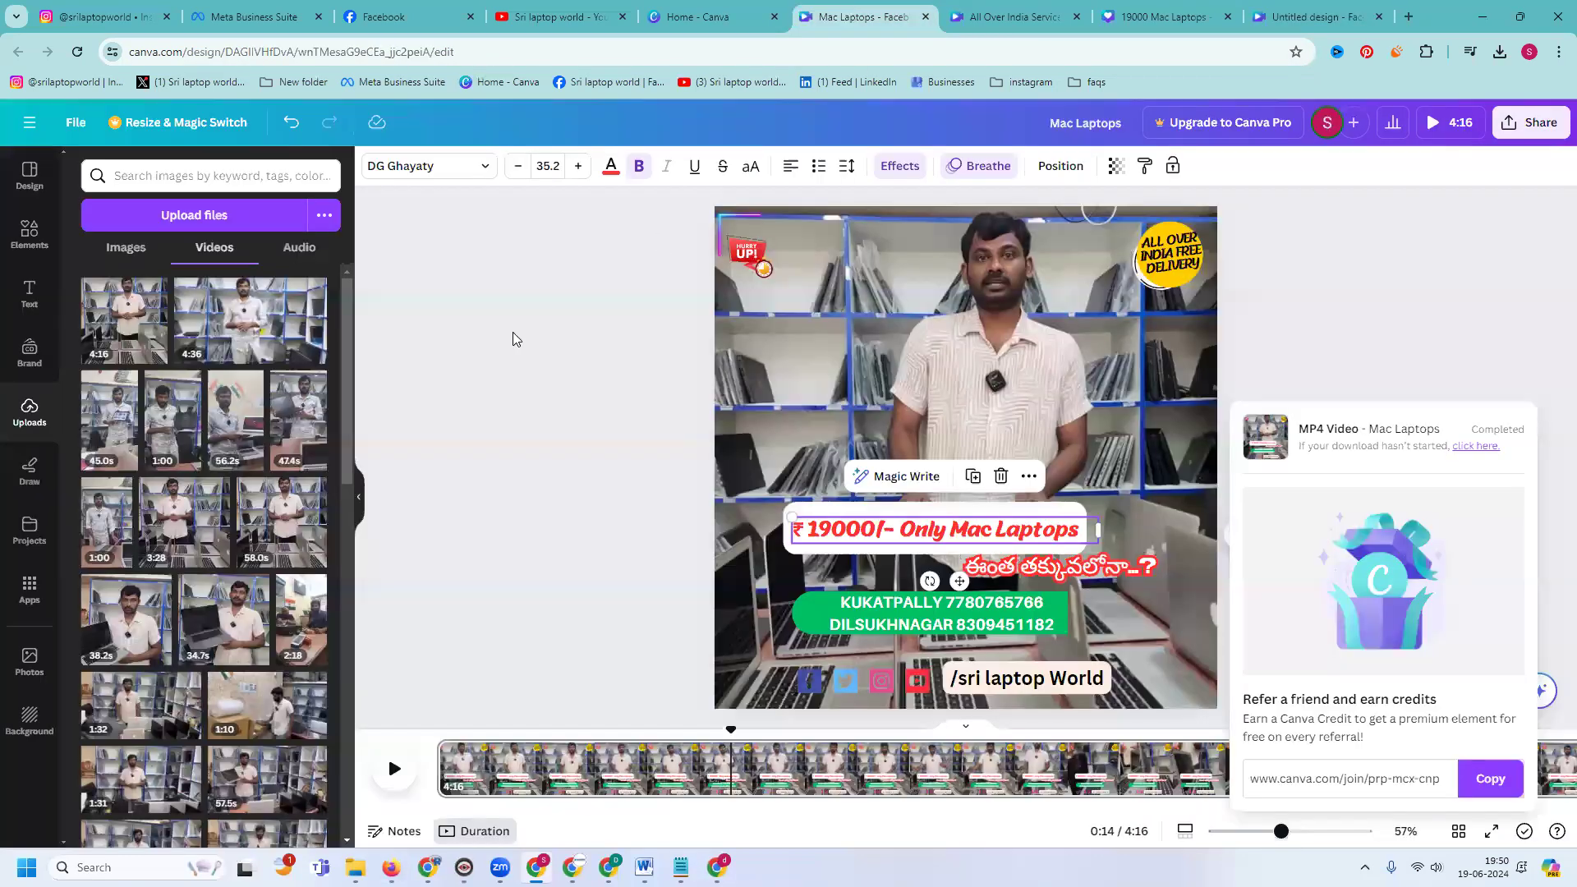
{"action": "left_click", "coordinate": [517, 338]}
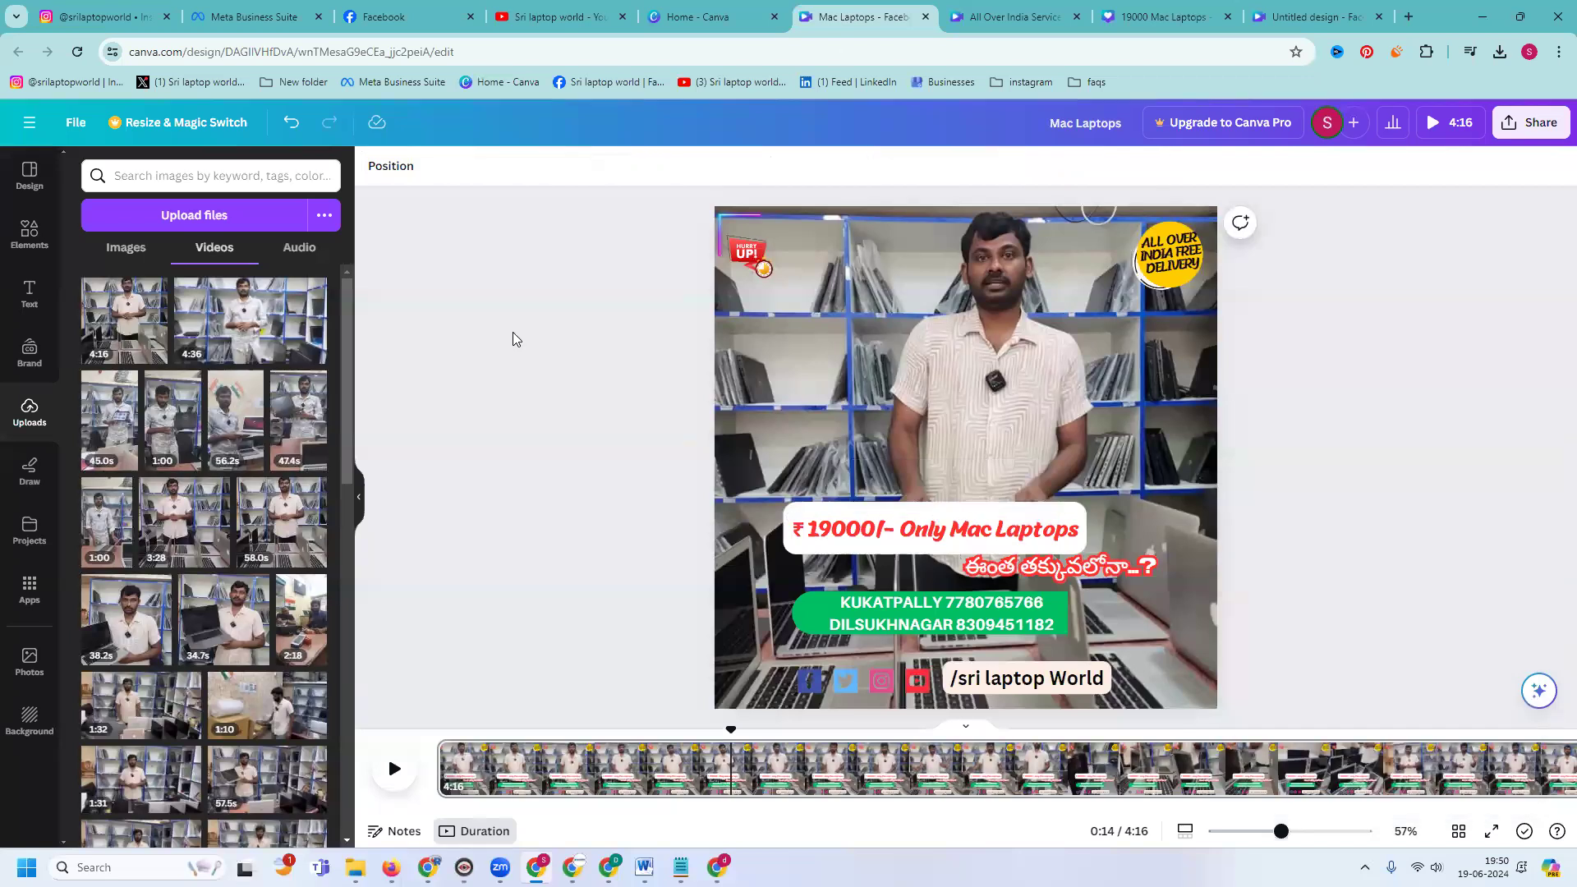
{"action": "left_click", "coordinate": [998, 18]}
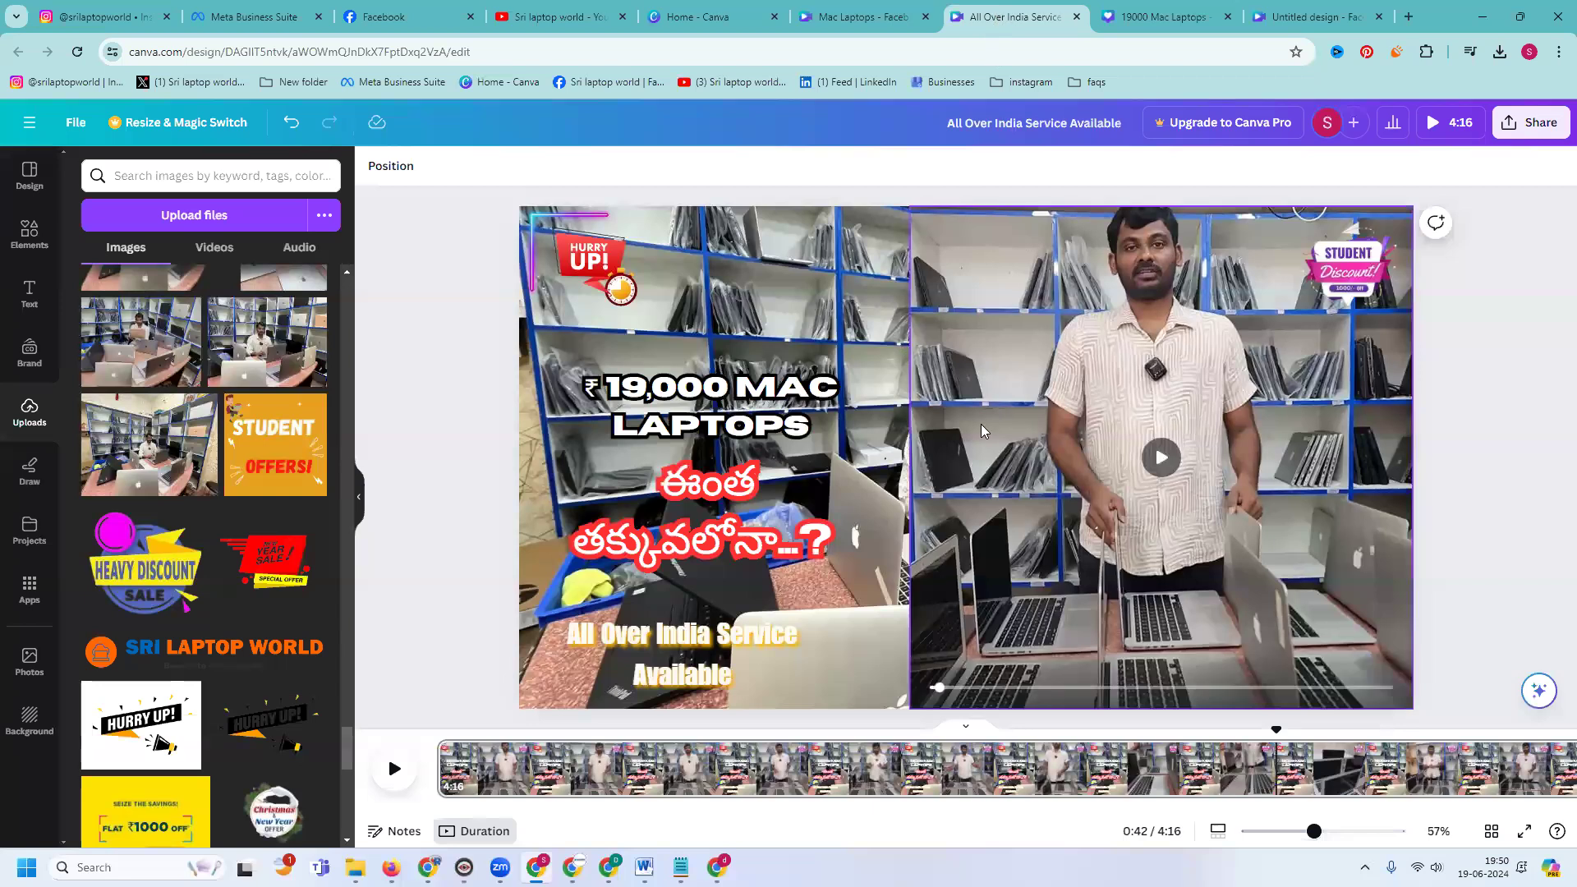
{"action": "left_click", "coordinate": [1153, 18]}
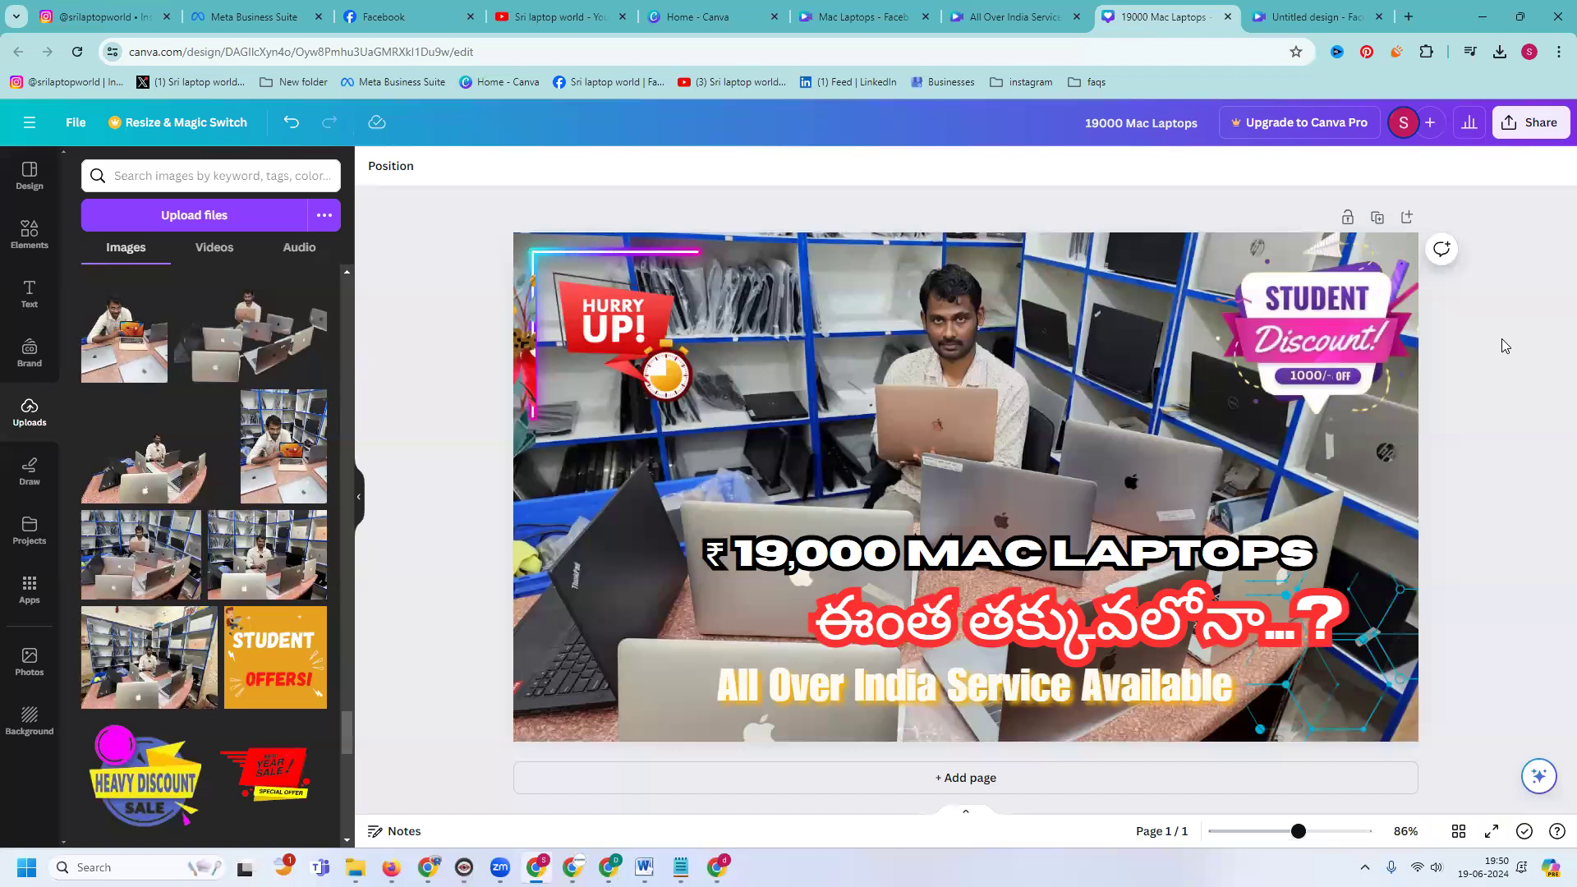
- Download the 19000 Mac Laptops design as a free watermarked JPG draft
{"action": "left_click", "coordinate": [1529, 125]}
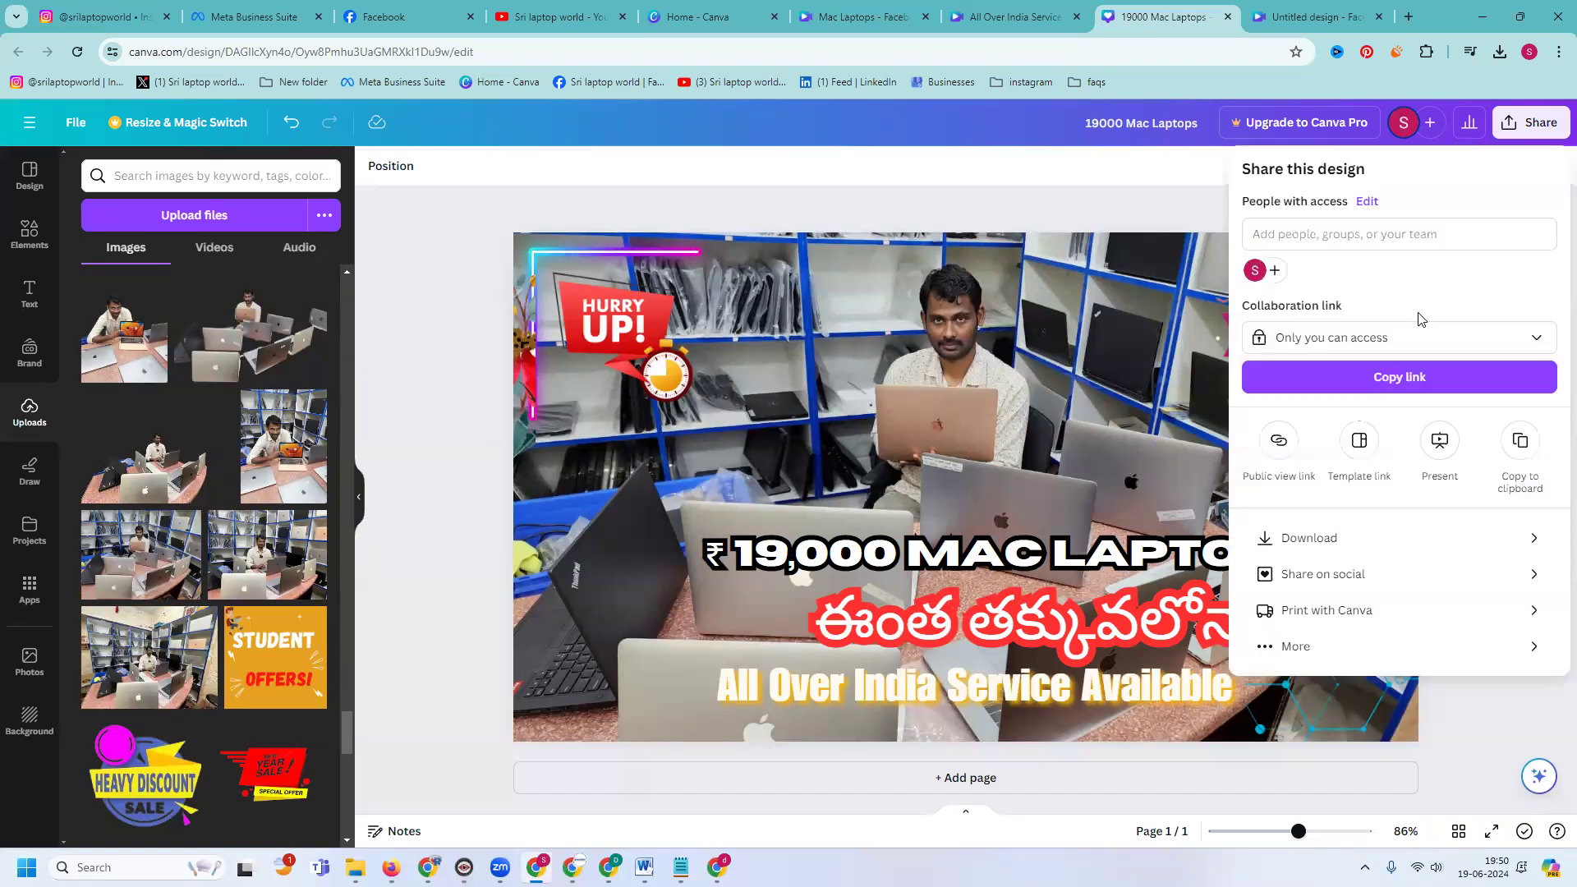
{"action": "left_click", "coordinate": [1314, 536]}
{"action": "left_click", "coordinate": [1347, 245]}
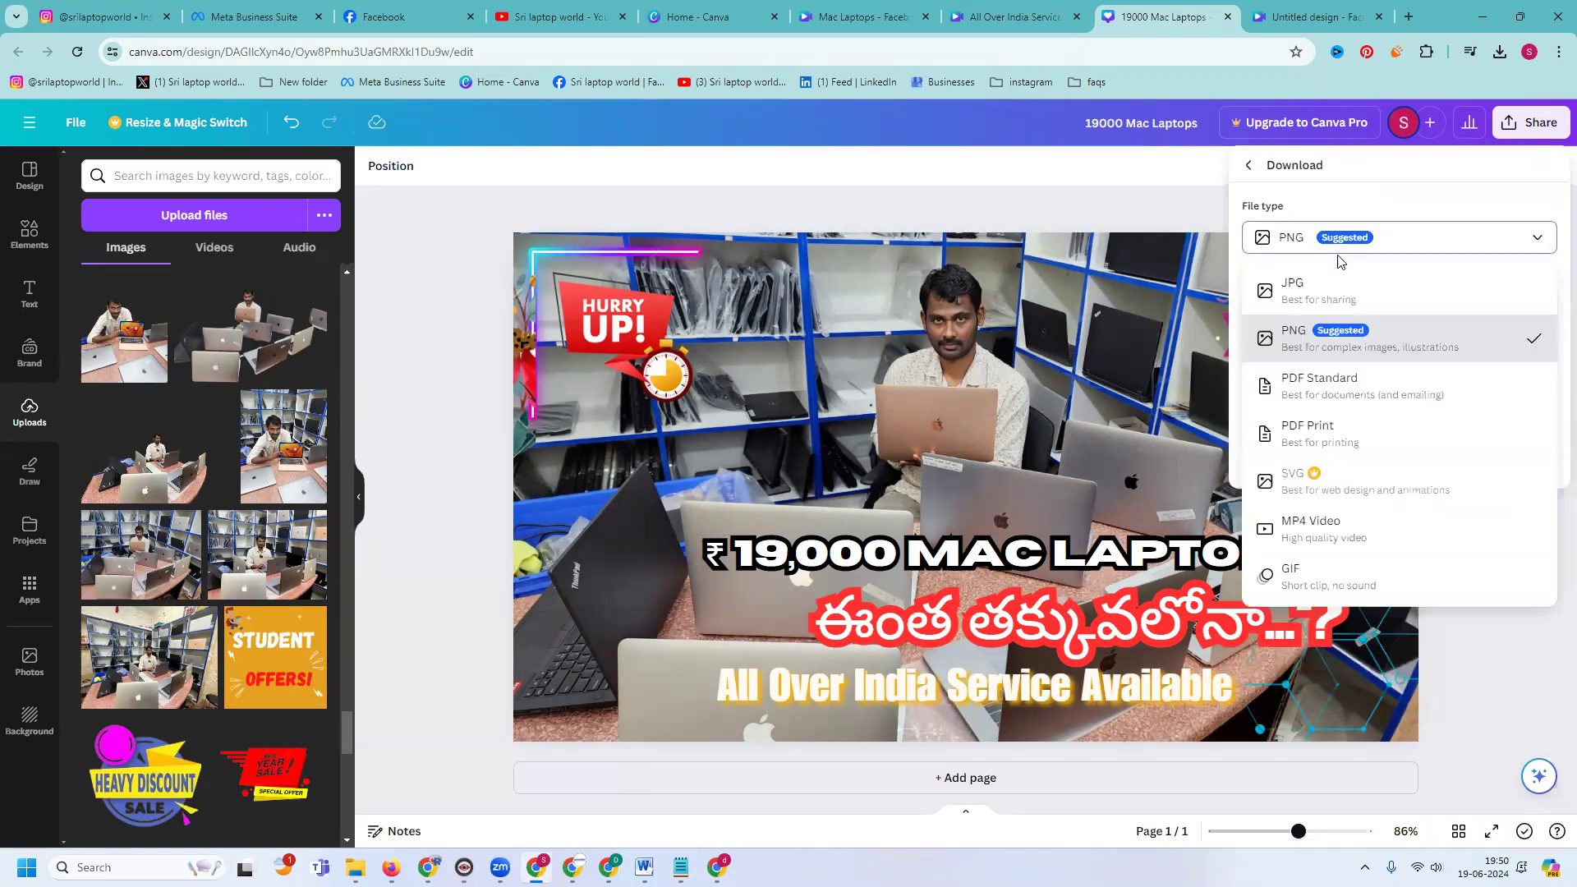
{"action": "left_click", "coordinate": [1324, 292]}
{"action": "left_click", "coordinate": [1396, 481]}
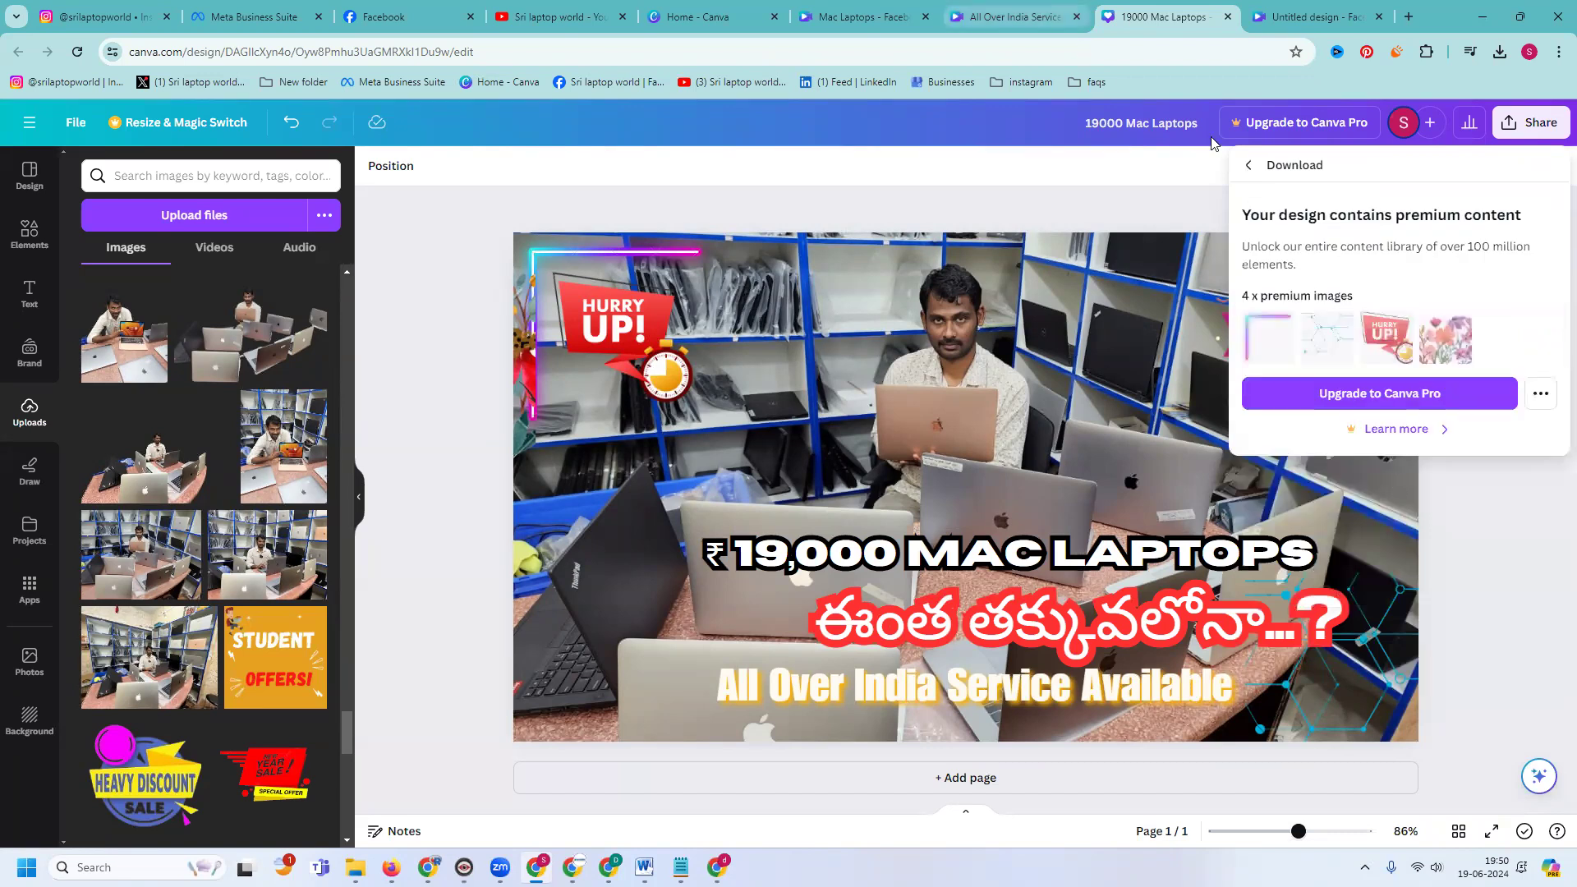
{"action": "left_click", "coordinate": [1540, 398]}
{"action": "left_click", "coordinate": [1447, 497]}
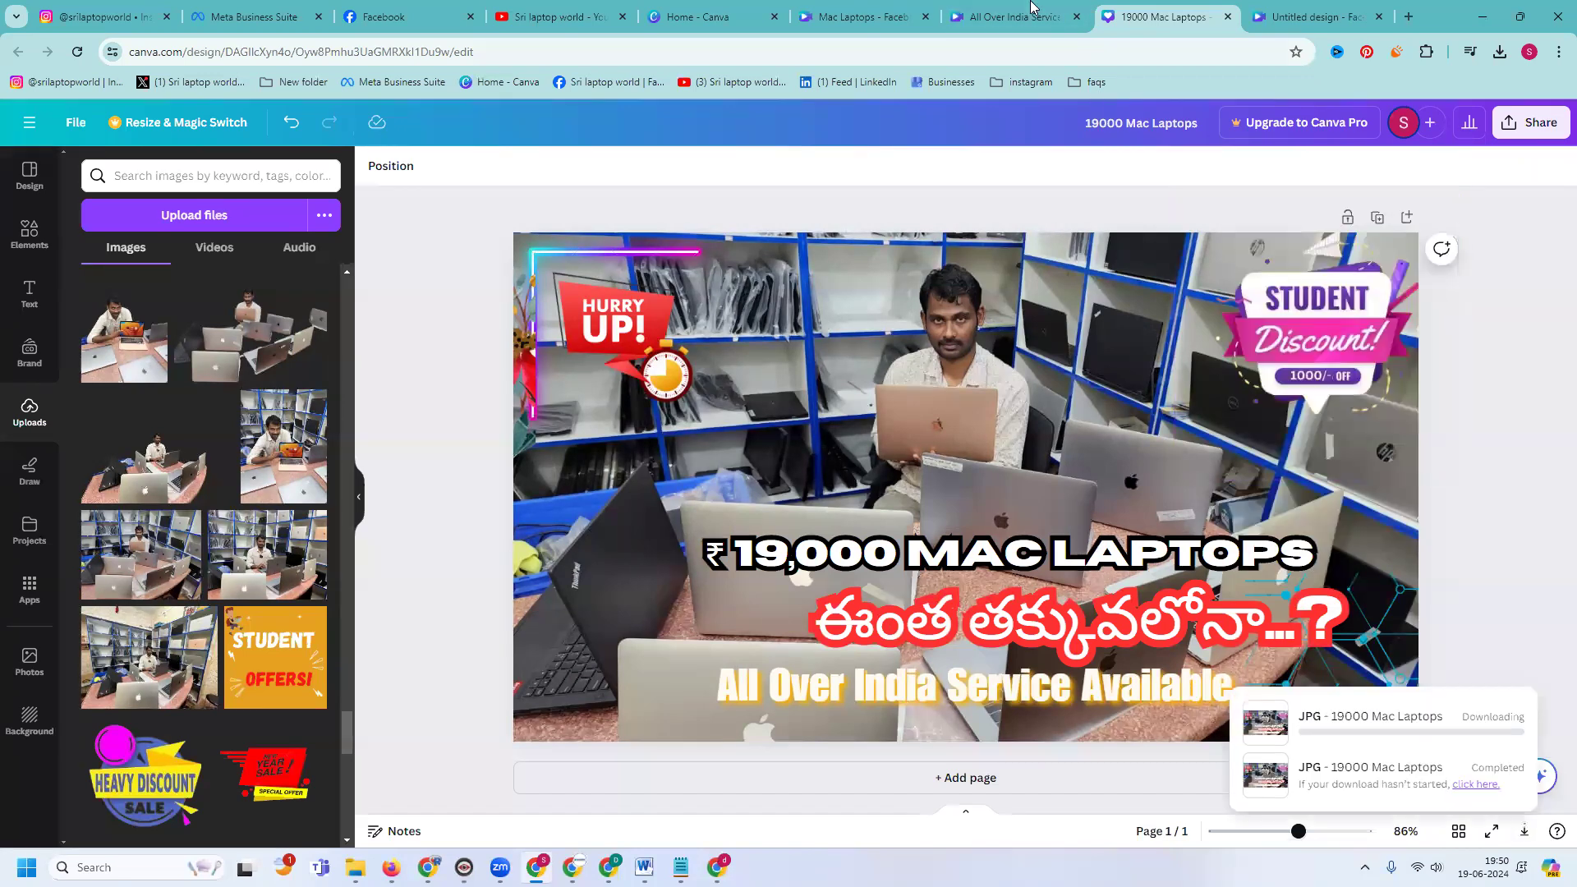
- Download the All Over India Service video as a free watermarked MP4 draft
{"action": "left_click", "coordinate": [1018, 16]}
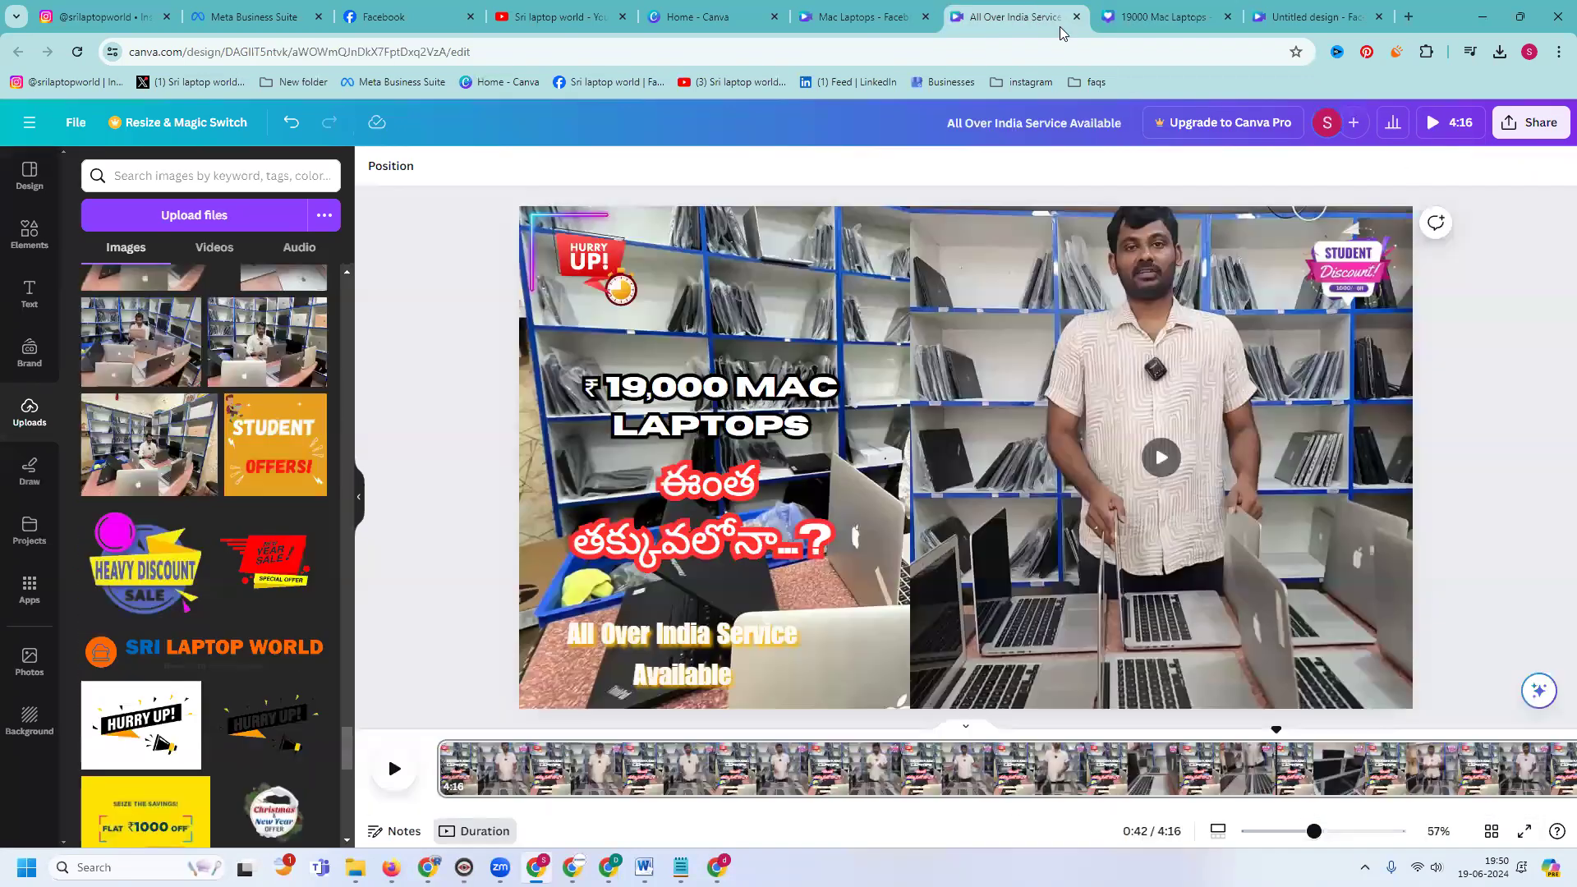
{"action": "left_click", "coordinate": [1503, 131]}
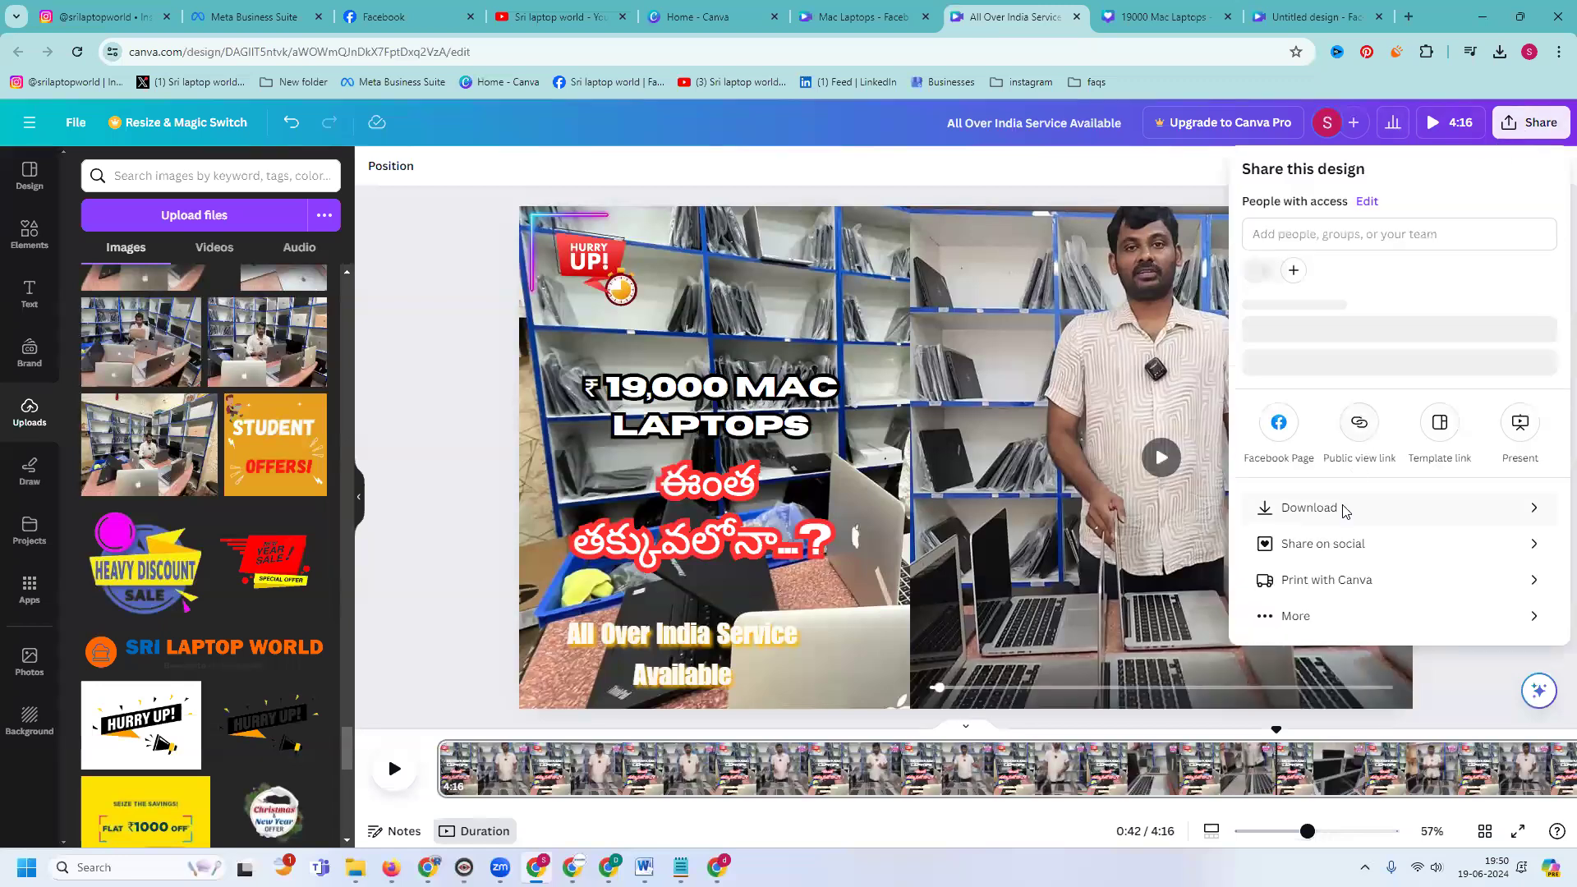
{"action": "left_click", "coordinate": [1341, 526]}
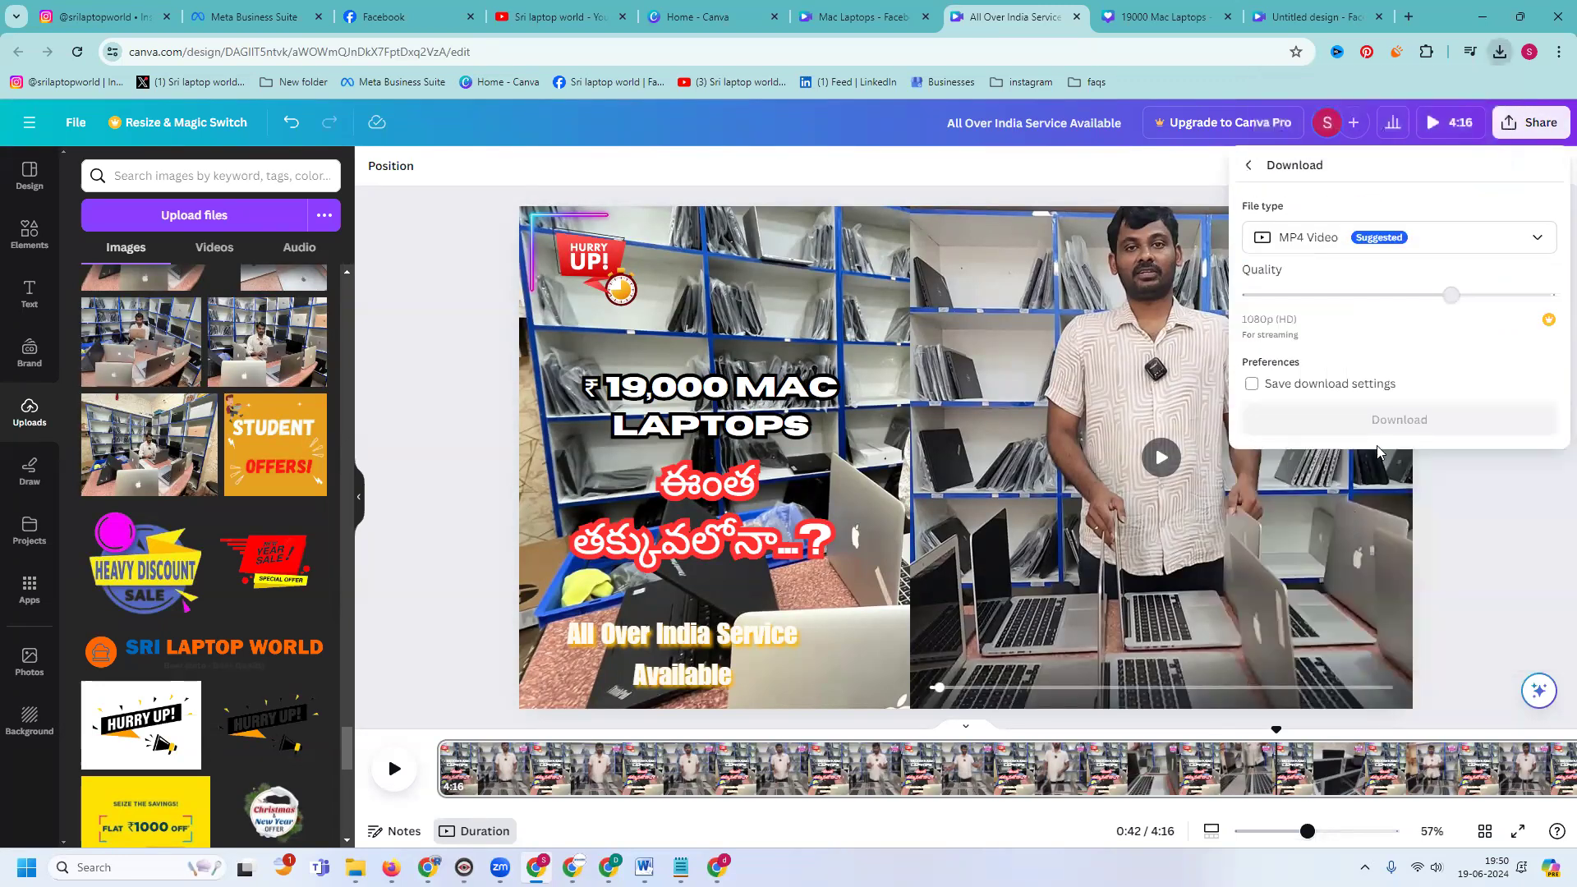
{"action": "left_click", "coordinate": [1397, 420]}
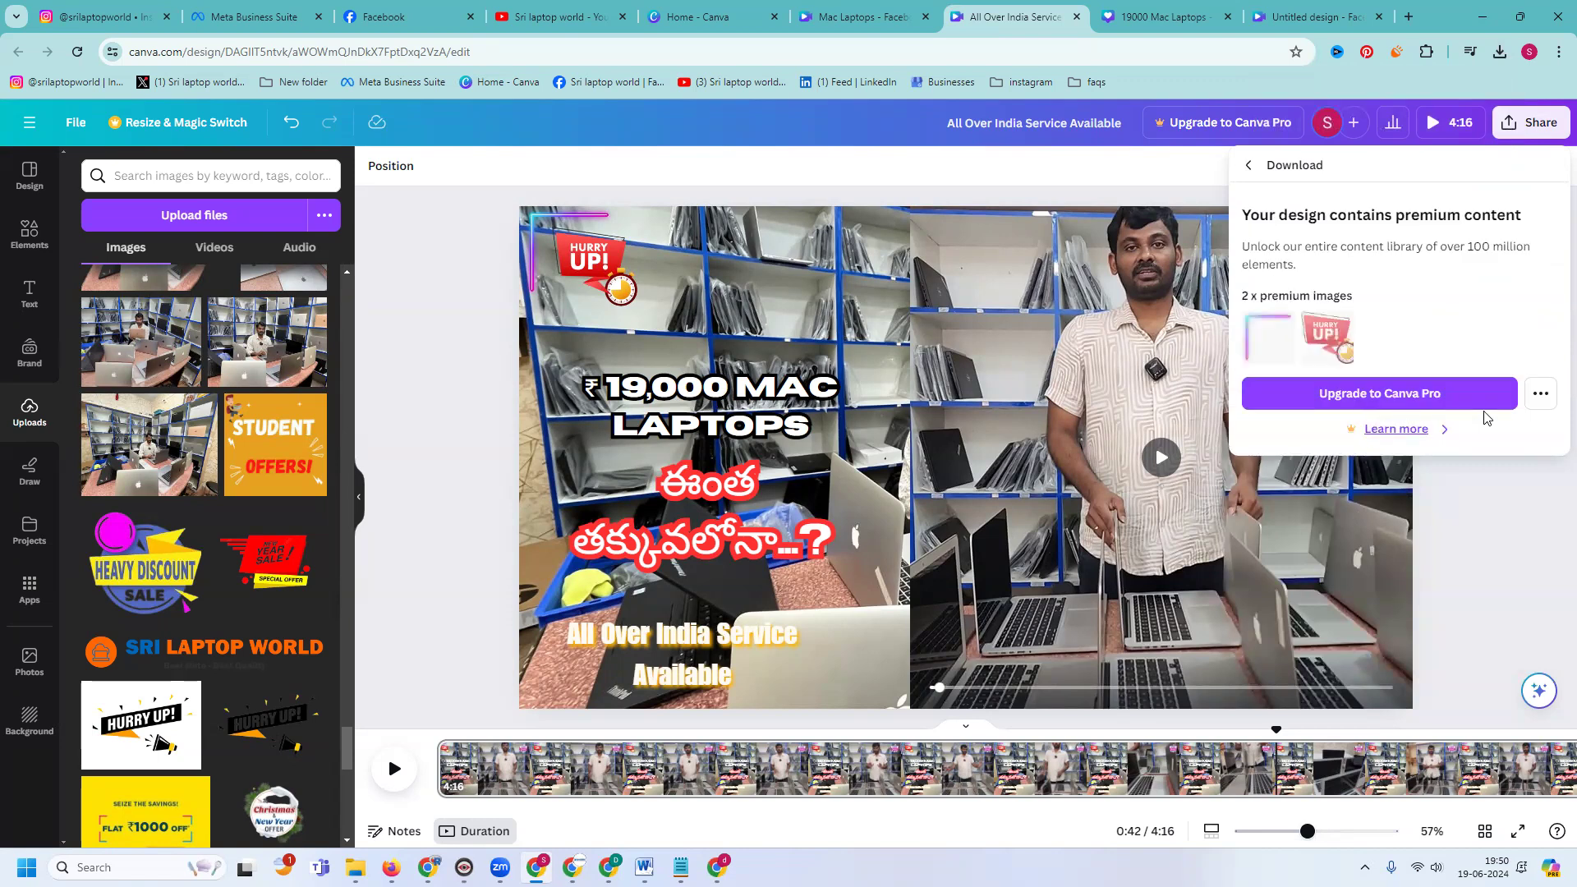
{"action": "left_click", "coordinate": [1540, 395]}
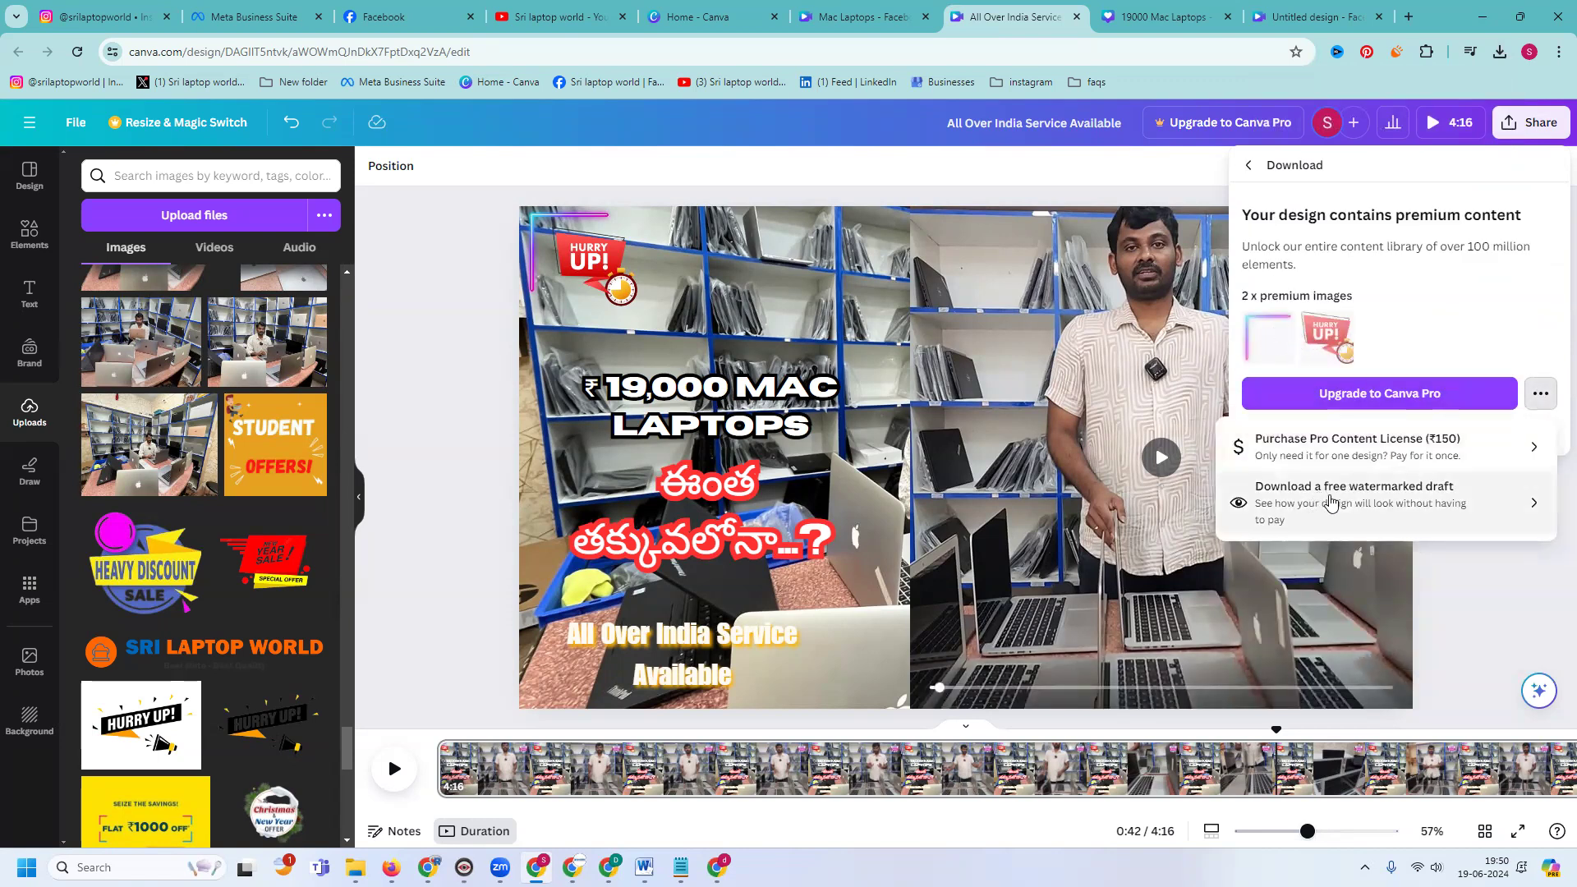
{"action": "left_click", "coordinate": [1332, 502]}
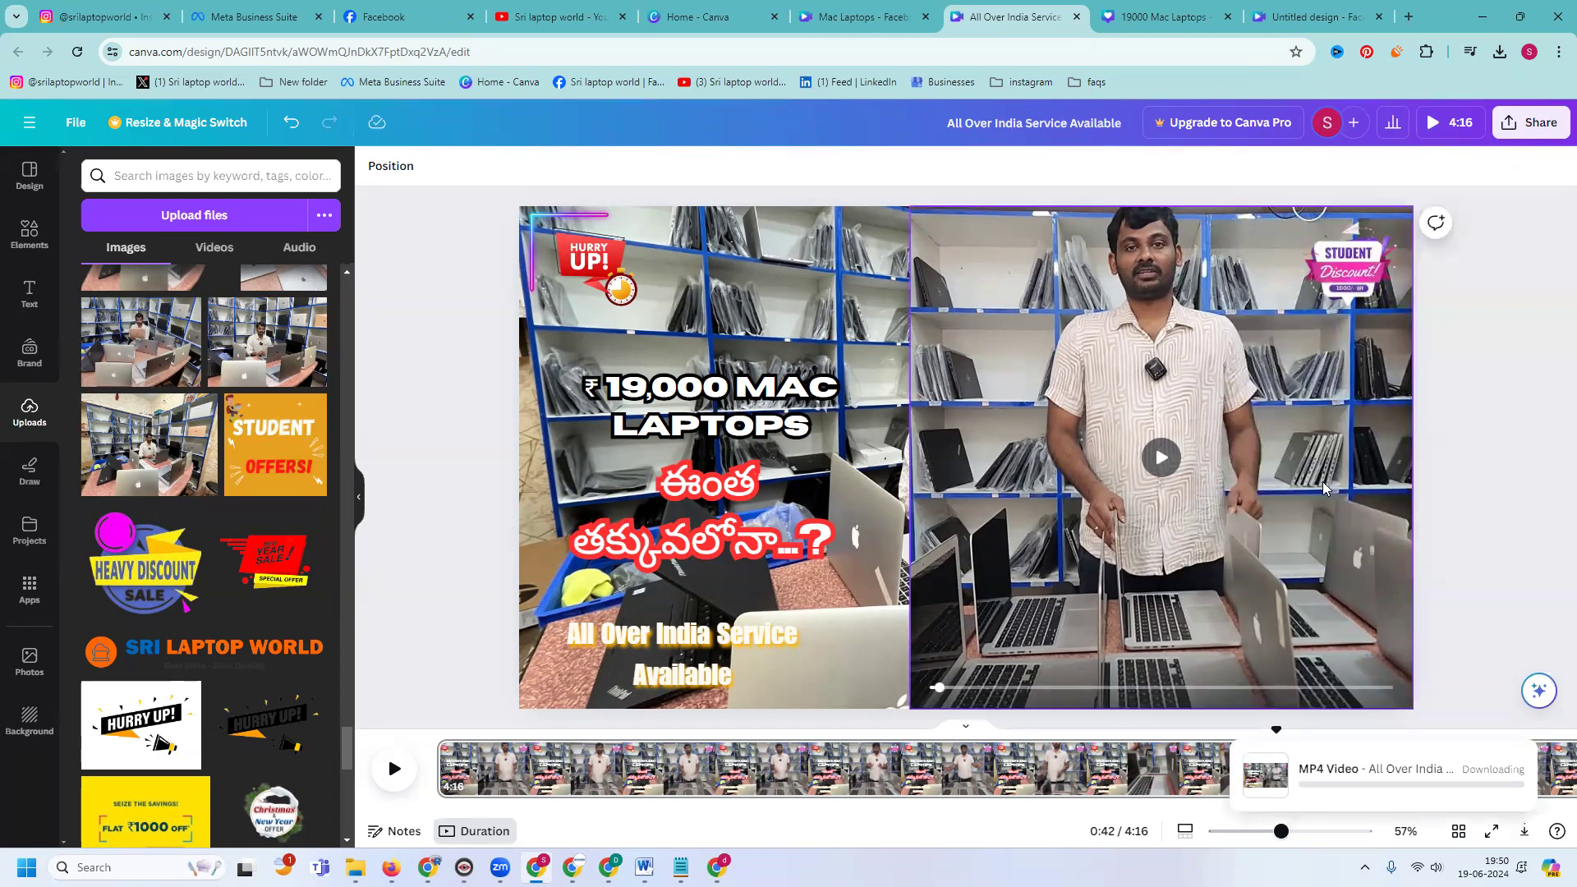
- Download the Mac Laptops video as a free watermarked MP4 draft
{"action": "left_click", "coordinate": [883, 22]}
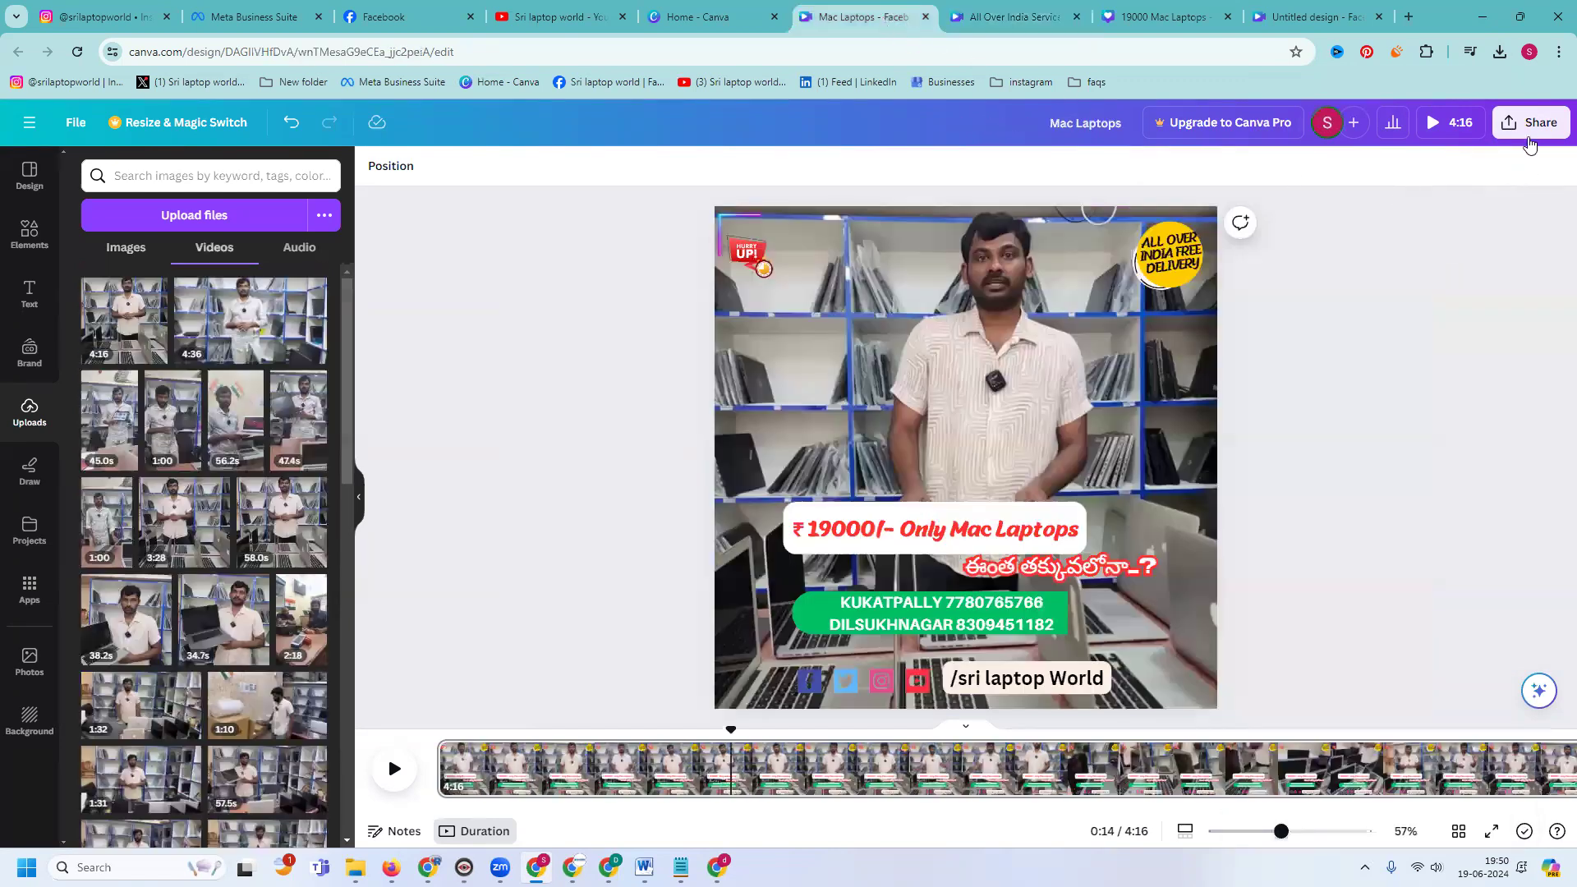
{"action": "left_click", "coordinate": [1530, 124]}
{"action": "left_click", "coordinate": [1354, 522]}
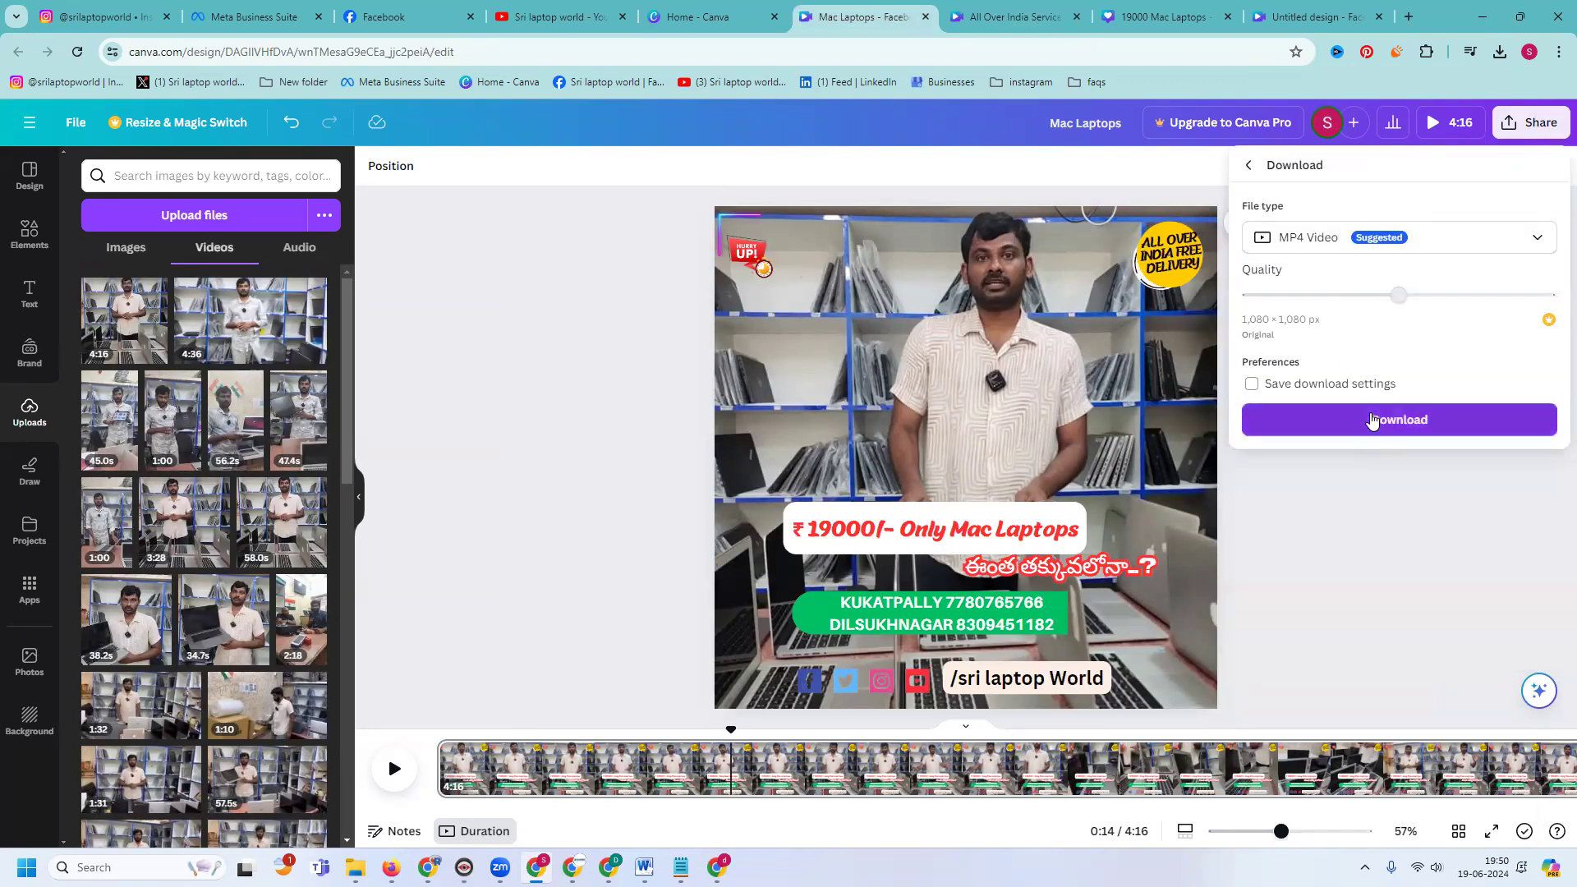
{"action": "left_click", "coordinate": [1371, 419]}
{"action": "left_click", "coordinate": [1540, 394]}
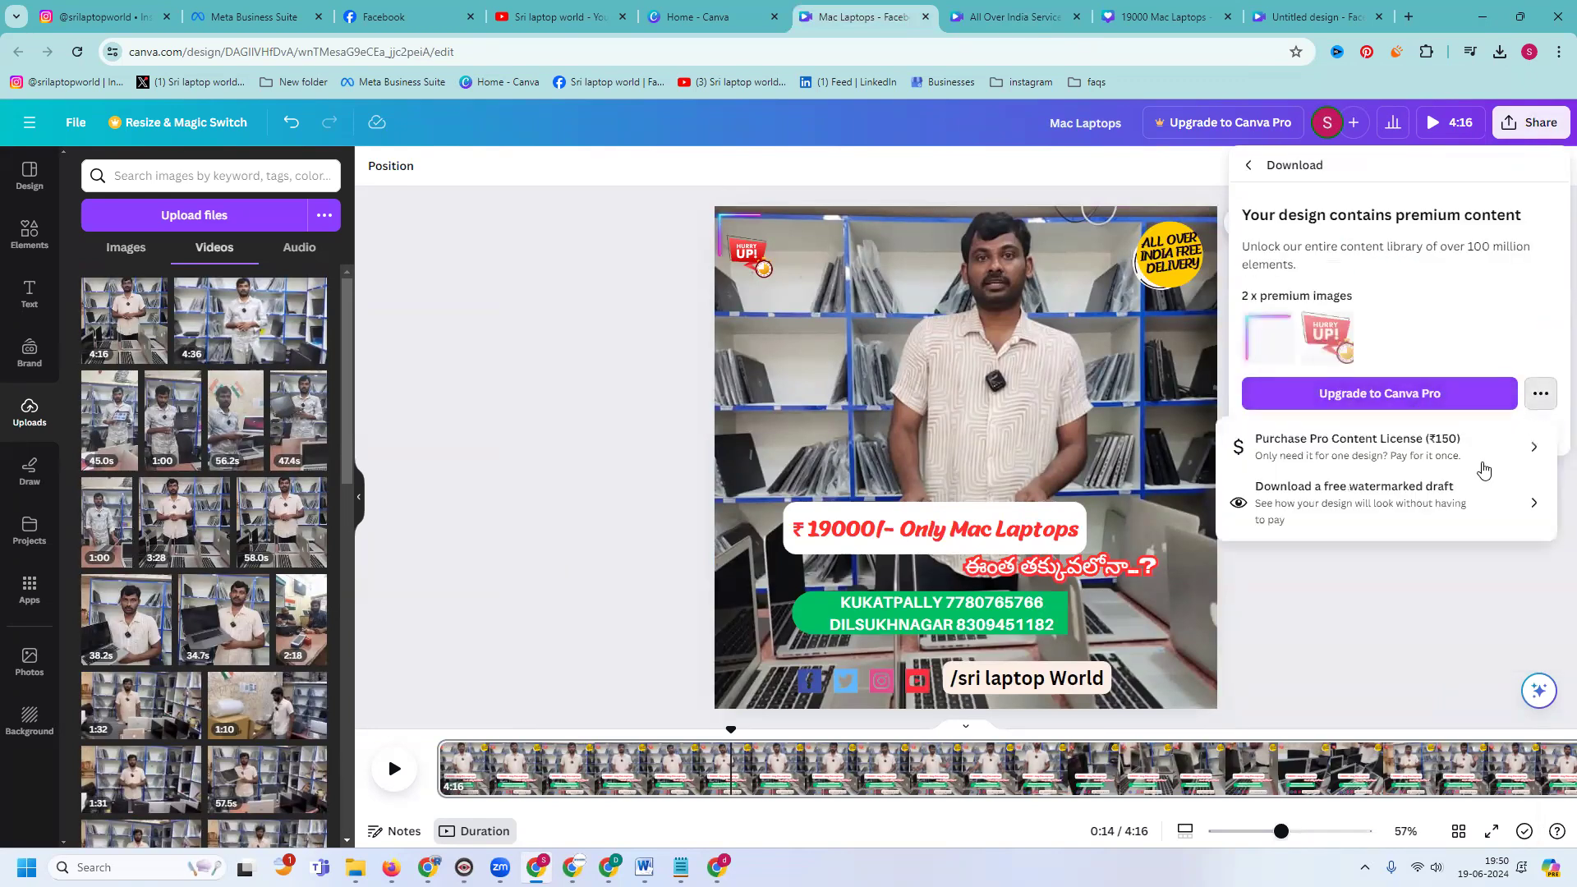
{"action": "left_click", "coordinate": [1459, 506]}
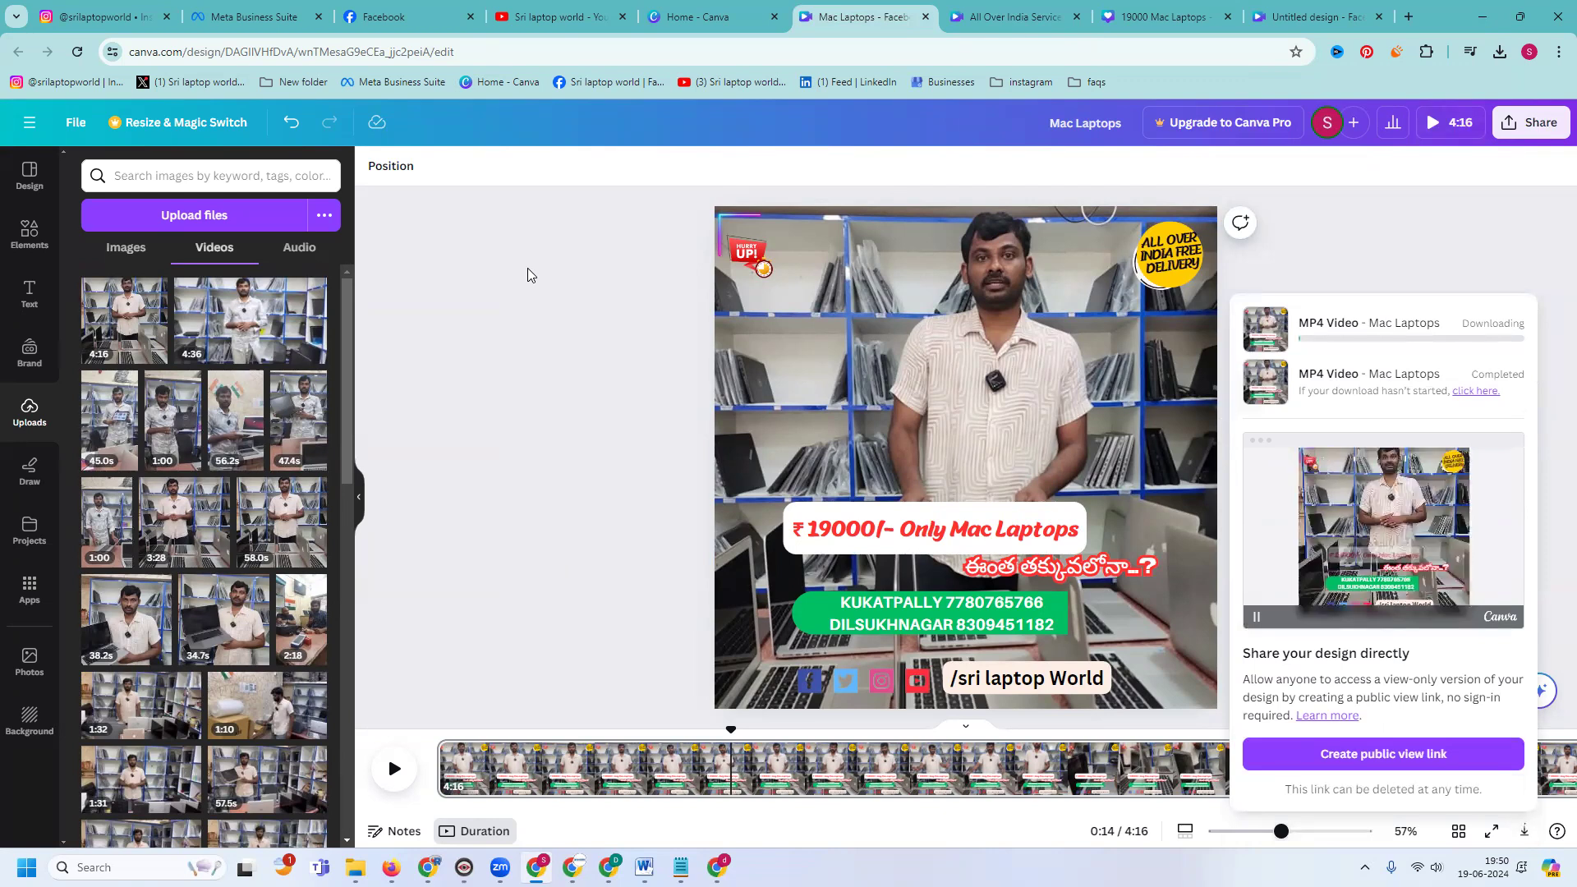
{"action": "left_click", "coordinate": [971, 6]}
{"action": "left_click", "coordinate": [456, 235]}
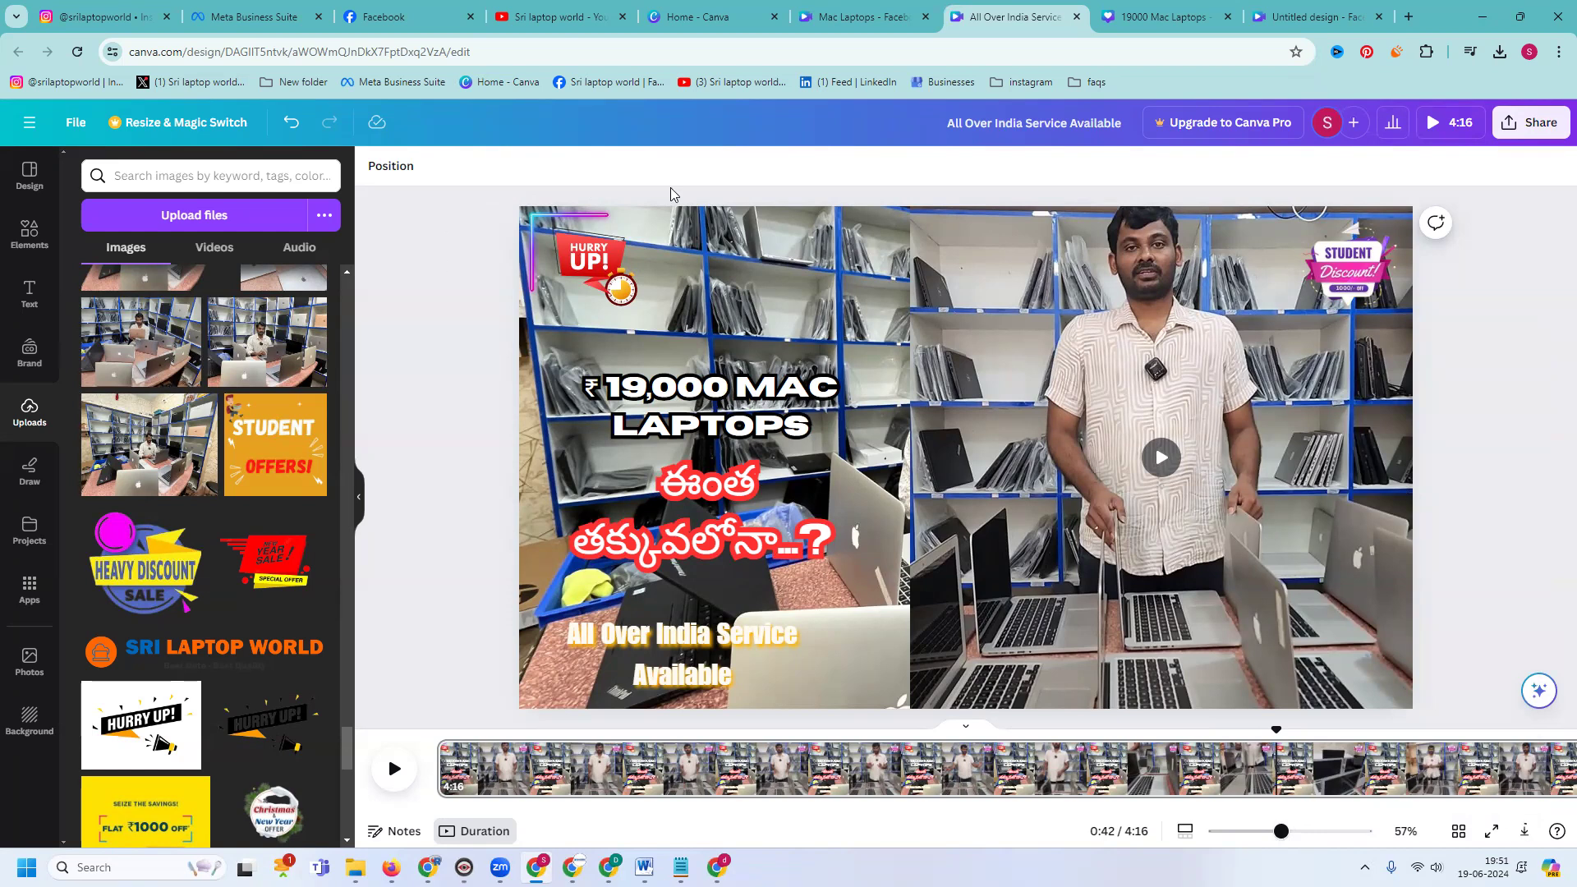
- Check the 19000 Mac Laptops and All Over India Service tabs, then watch the Mac Laptops MP4 download
{"action": "left_click", "coordinate": [1118, 8]}
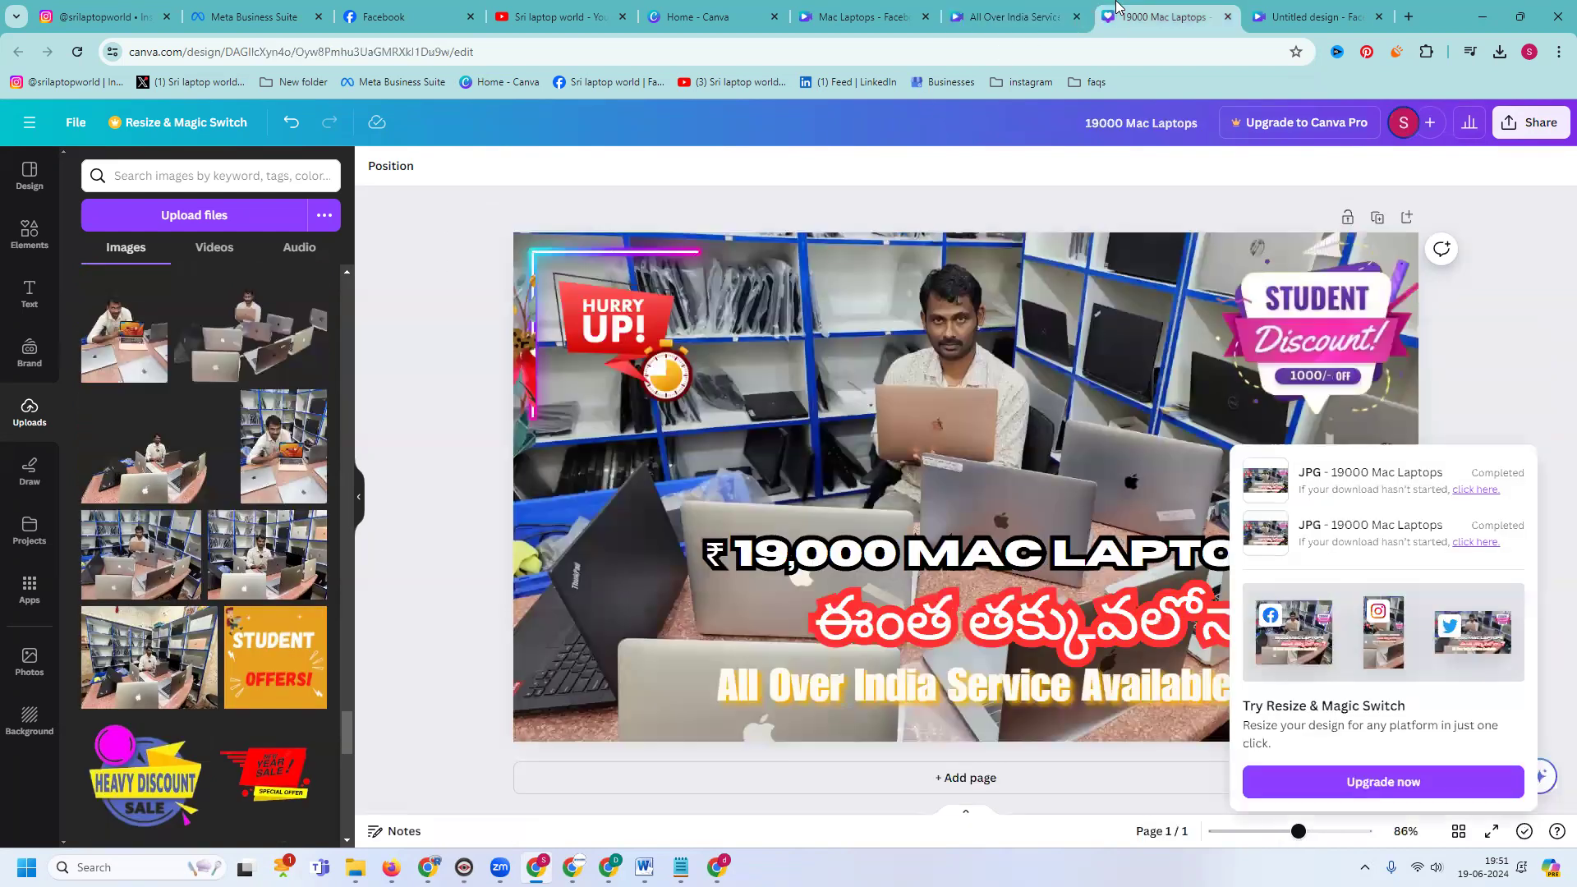
{"action": "left_click", "coordinate": [977, 8]}
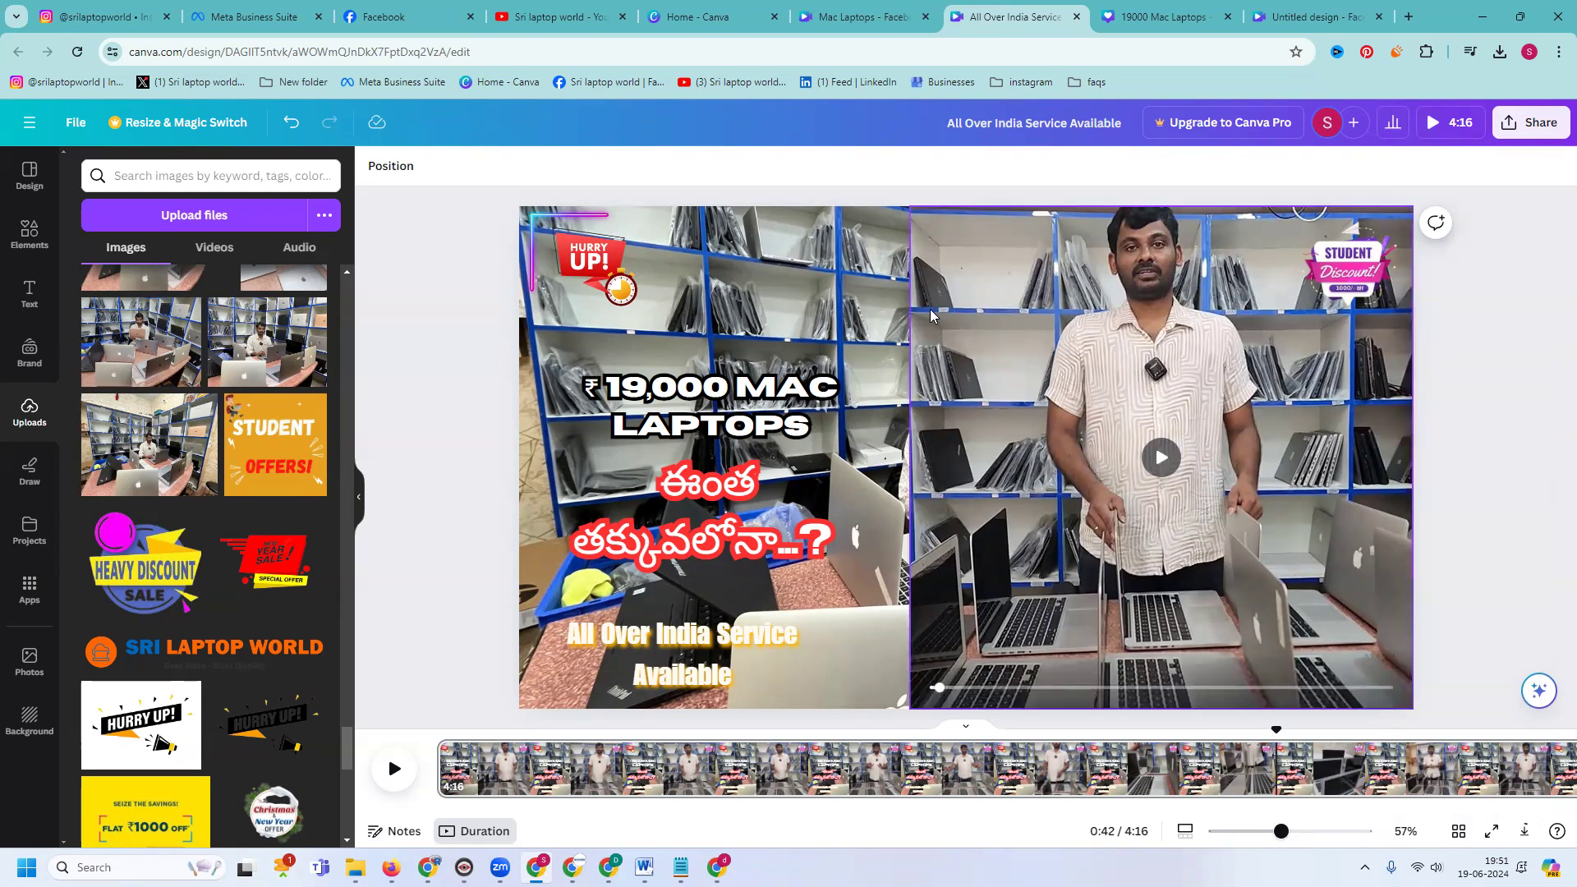
{"action": "left_click", "coordinate": [894, 7]}
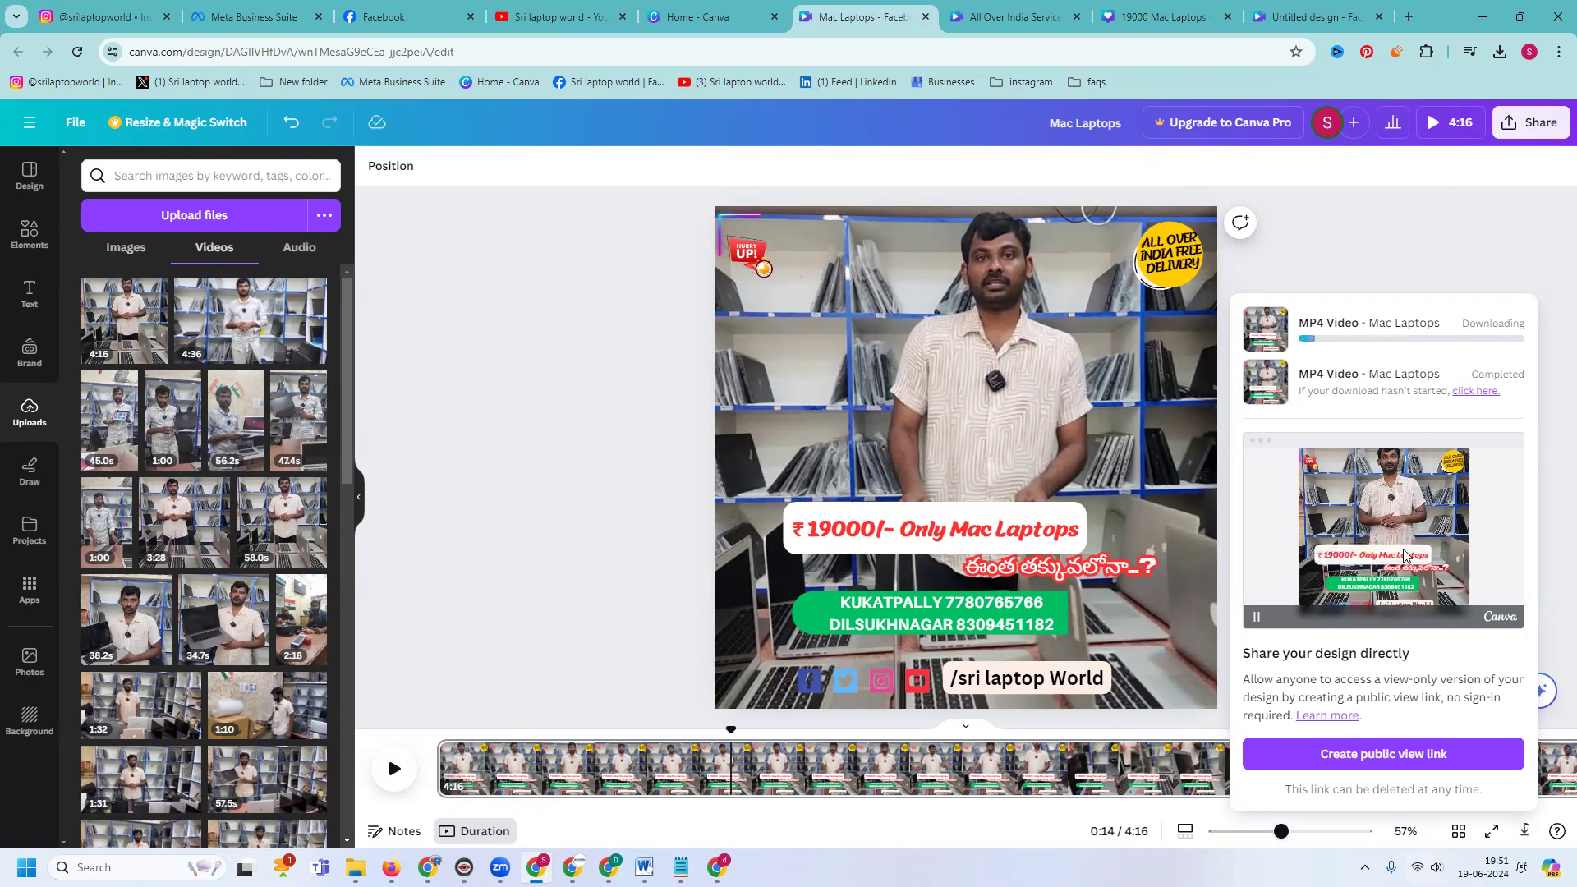
- Start a new Instagram post with the Mac Laptops video and set a later frame as cover
{"action": "key", "text": "ctrl+1"}
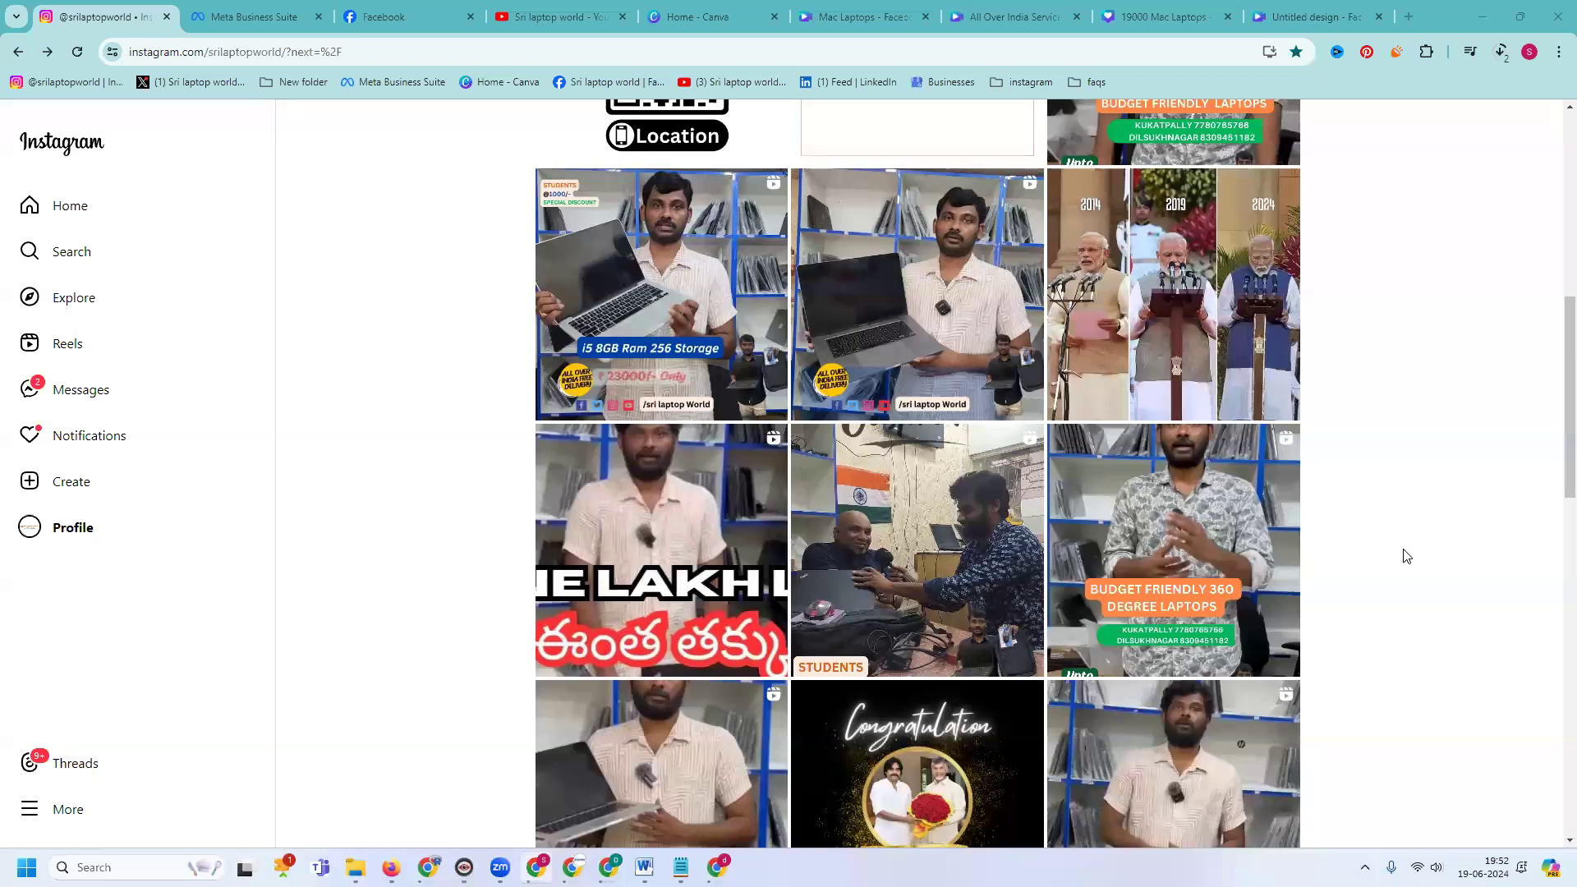
{"action": "left_click", "coordinate": [99, 482]}
{"action": "left_click", "coordinate": [92, 522]}
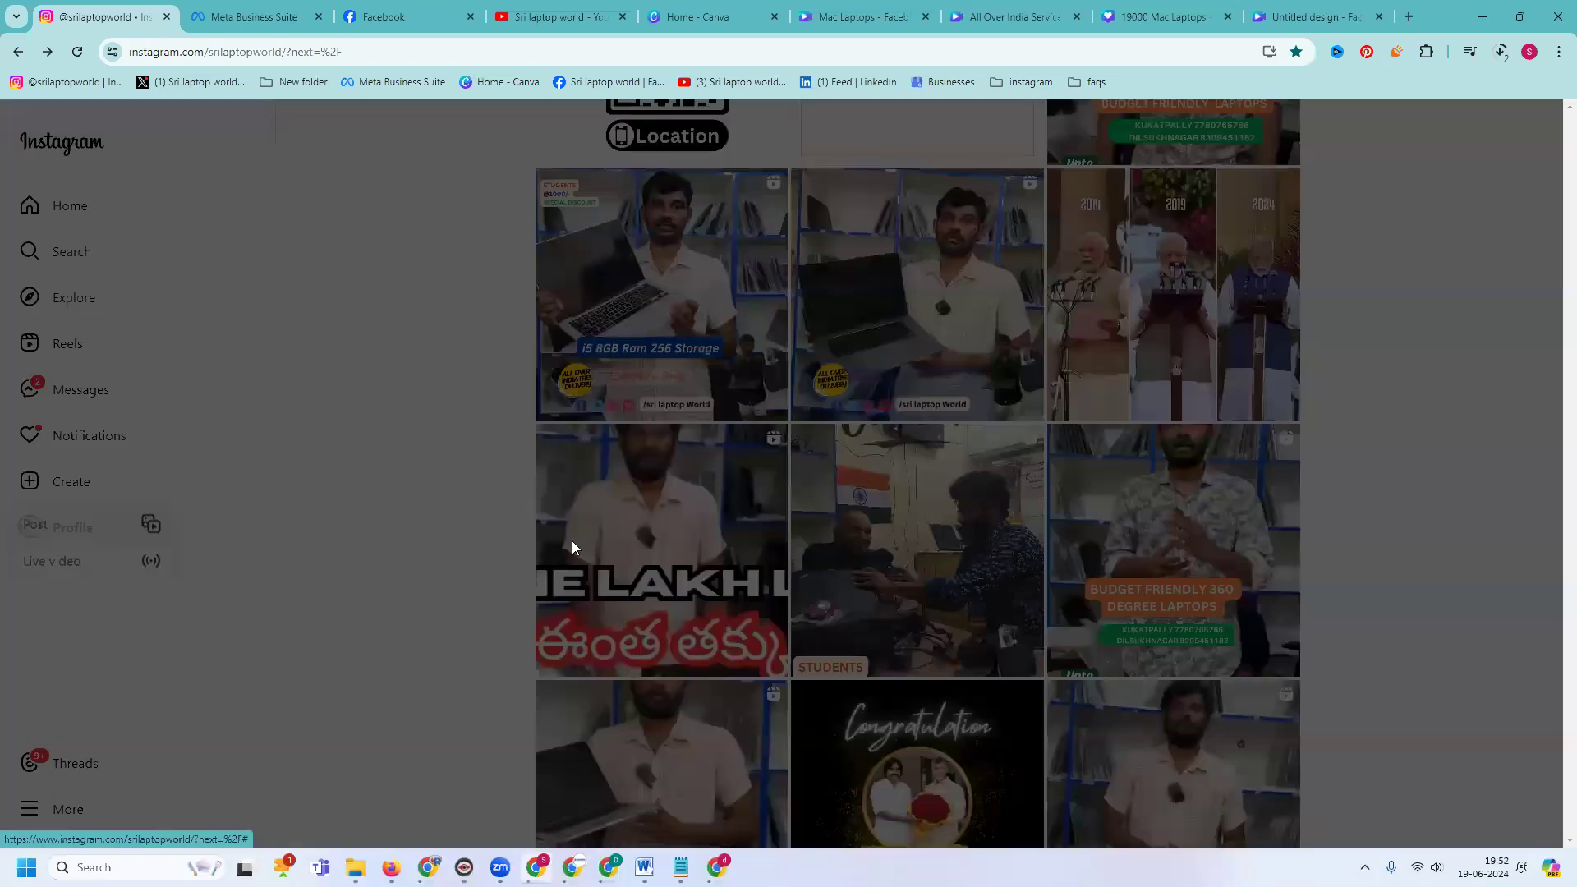
{"action": "left_click", "coordinate": [731, 544]}
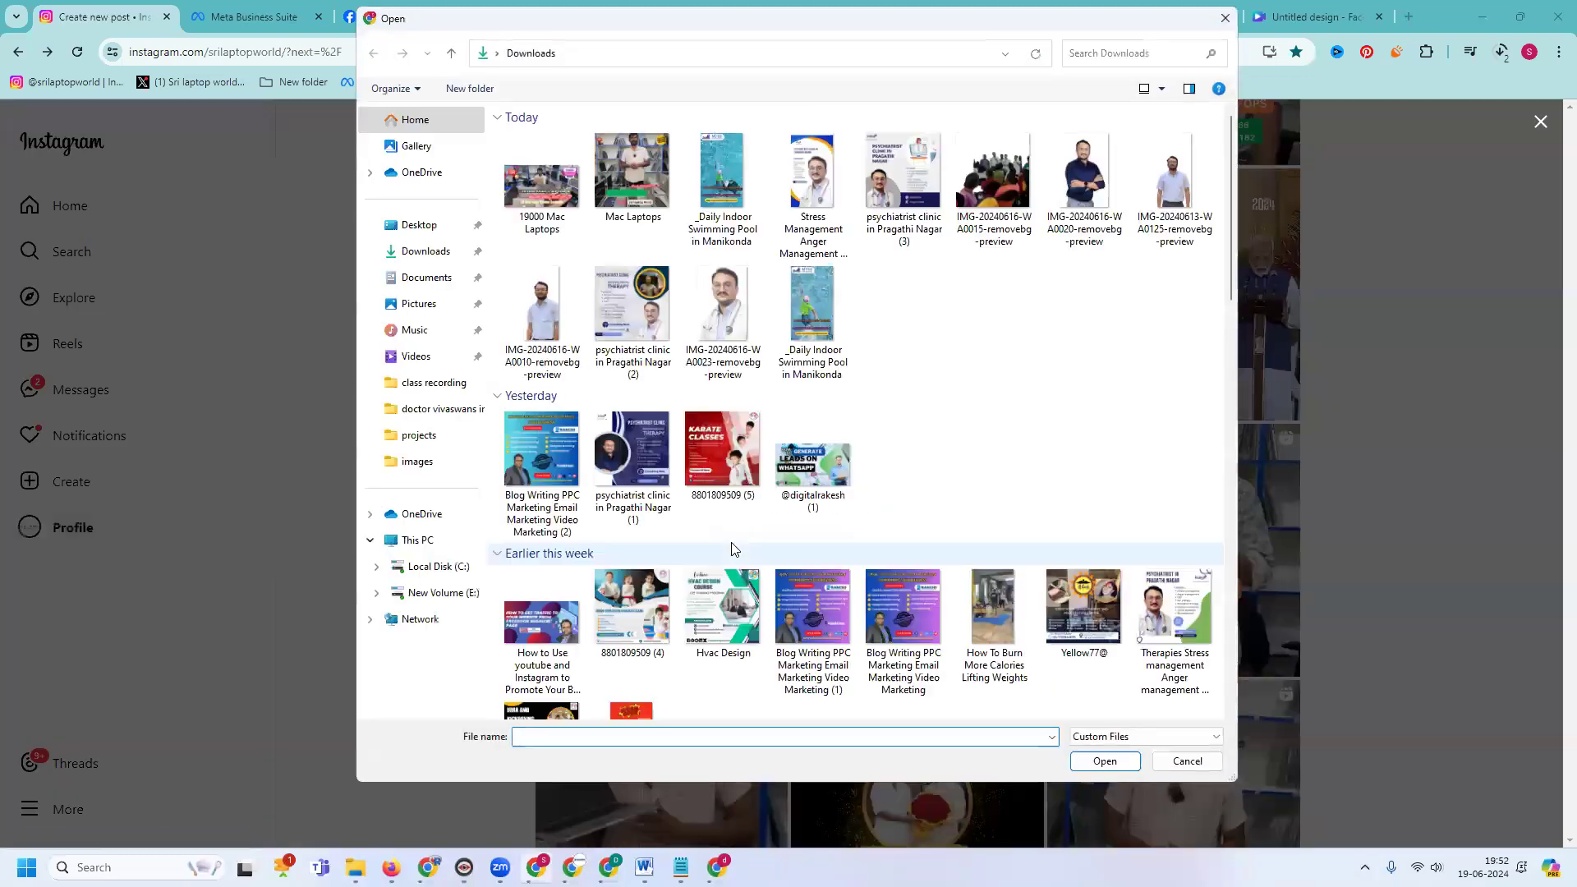
{"action": "double_click", "coordinate": [626, 195]}
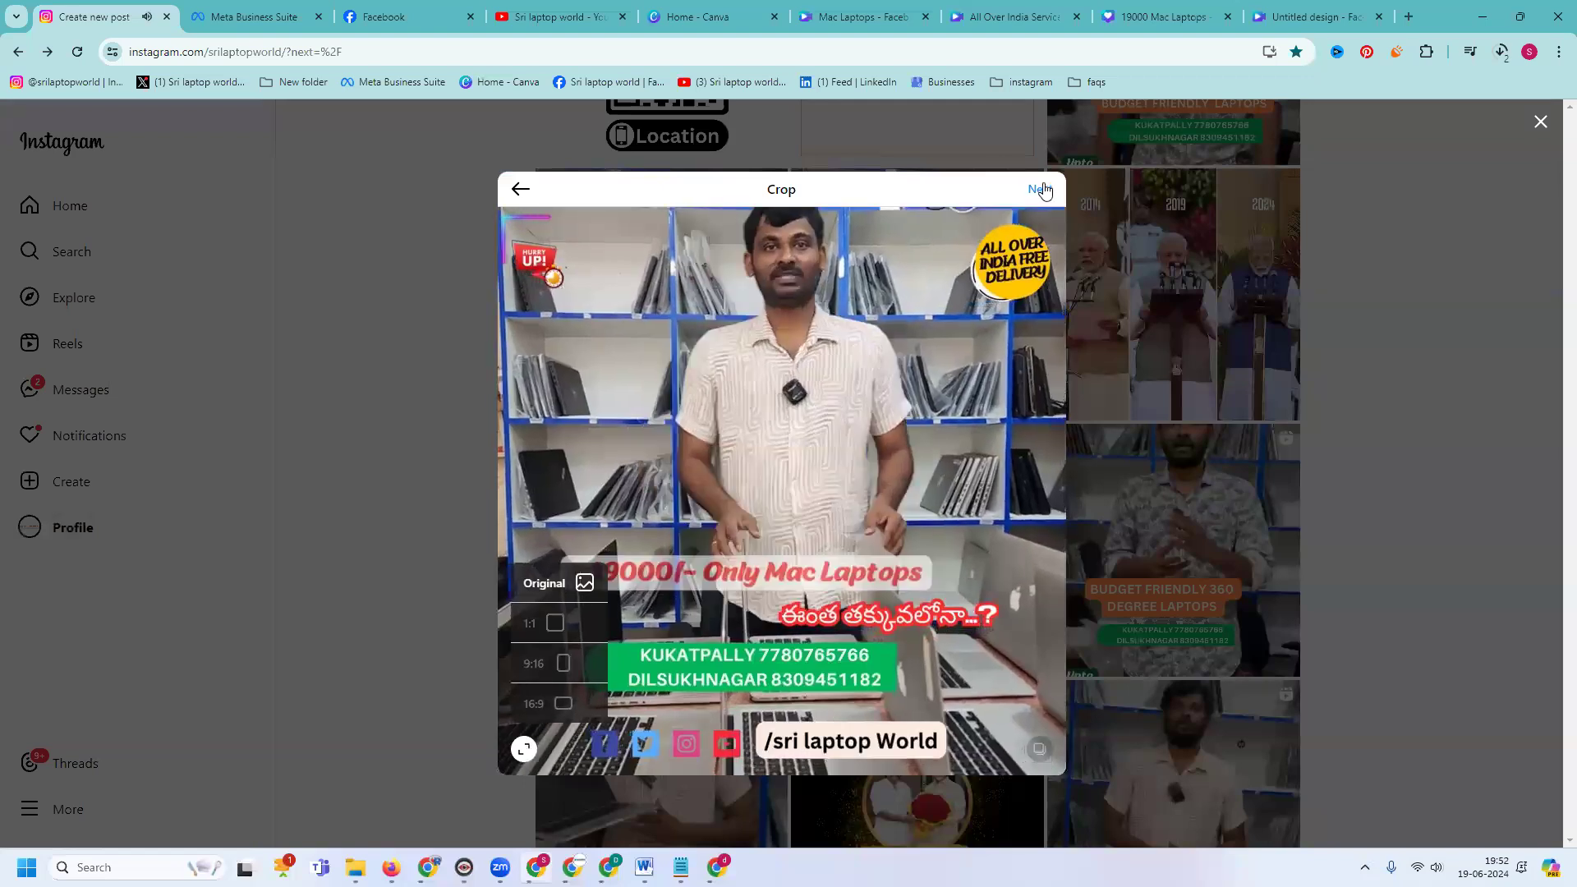
{"action": "left_click", "coordinate": [1041, 189]}
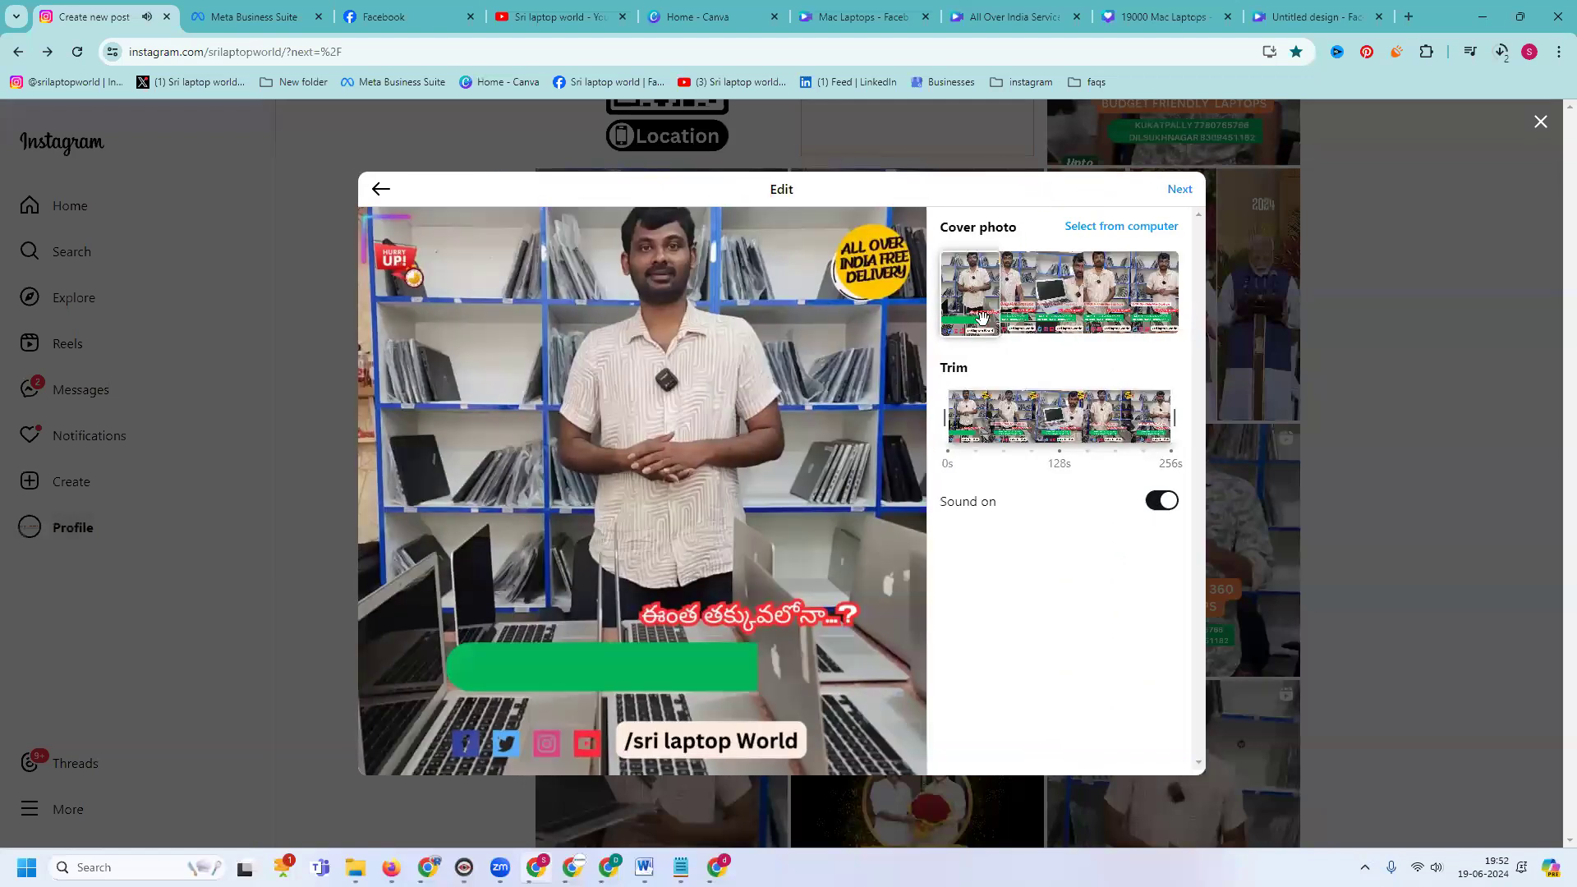
{"action": "left_click_drag", "start_coordinate": [978, 311], "coordinate": [1089, 309]}
- Download the Mac Laptops Canva design as a free watermarked JPG draft
{"action": "left_click", "coordinate": [996, 16]}
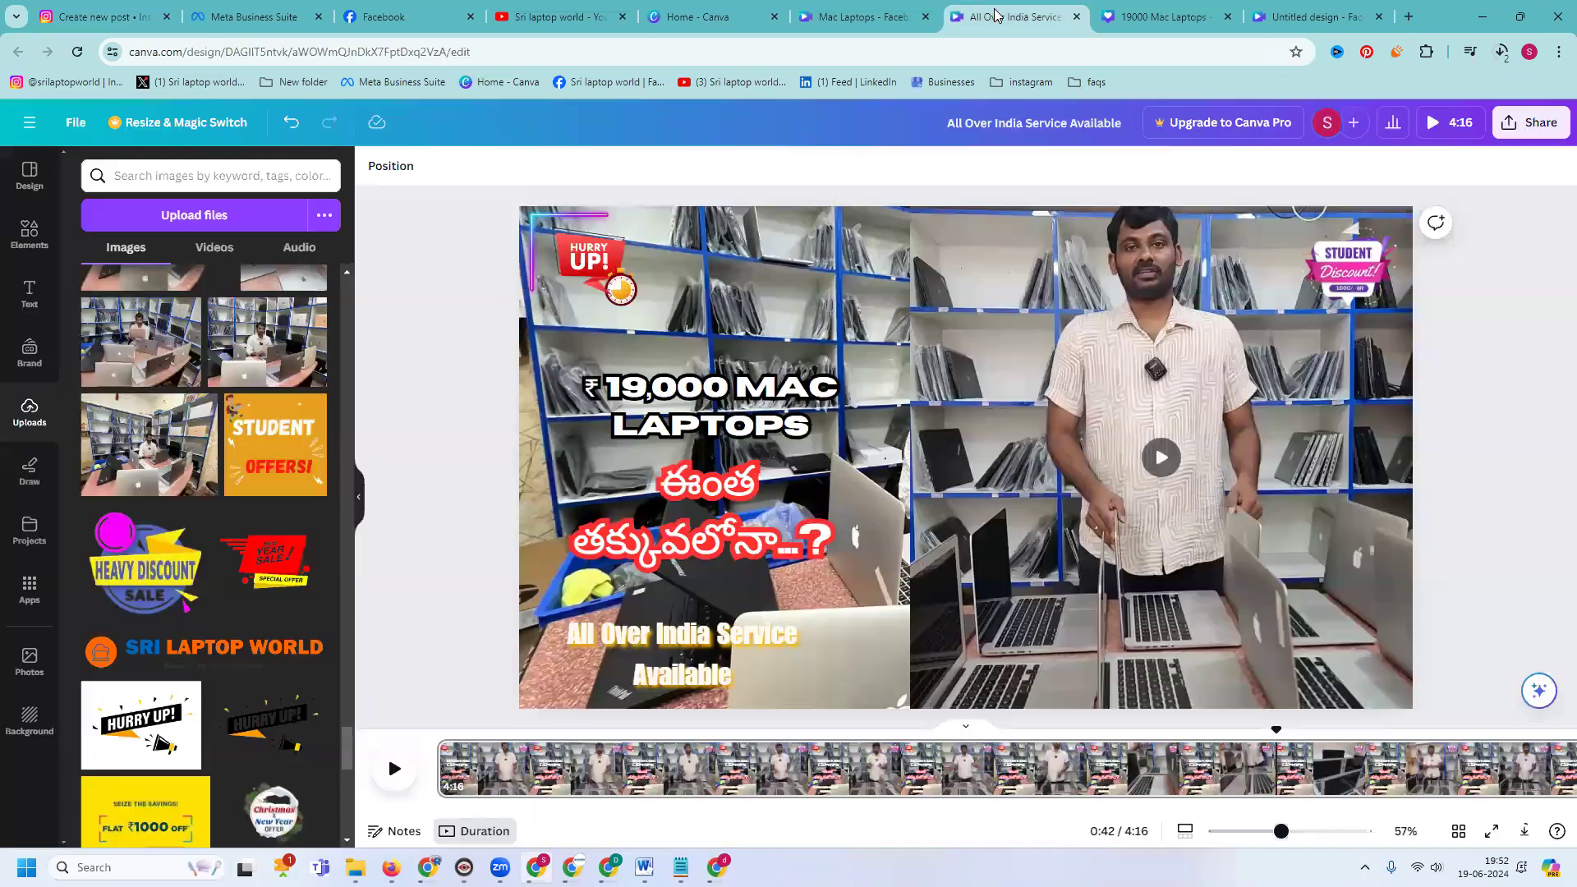
{"action": "left_click", "coordinate": [855, 11]}
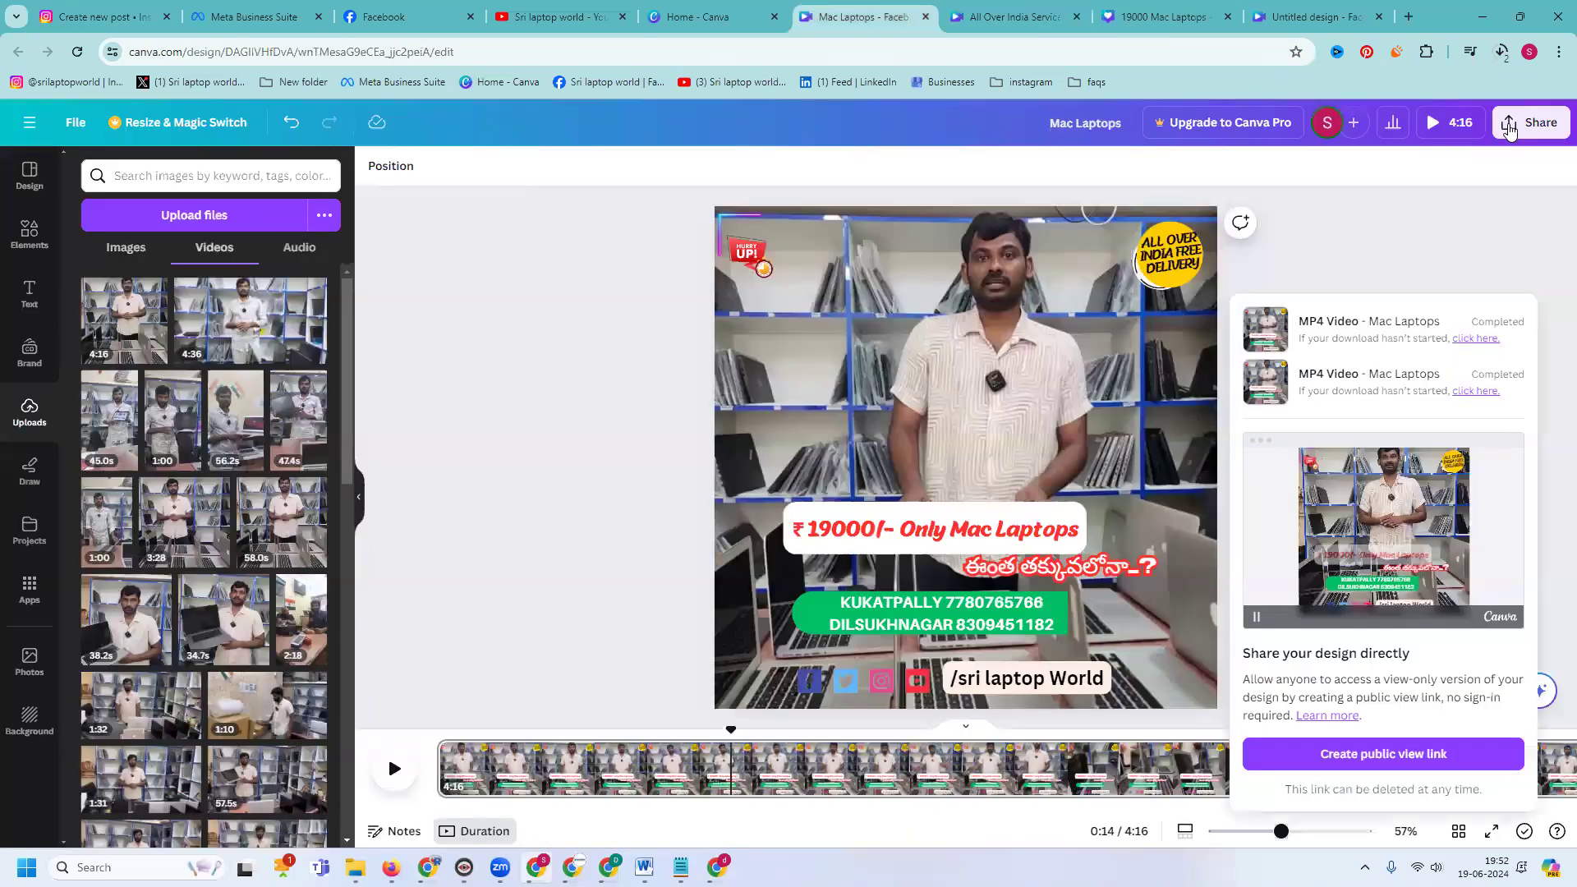
{"action": "left_click", "coordinate": [1310, 525]}
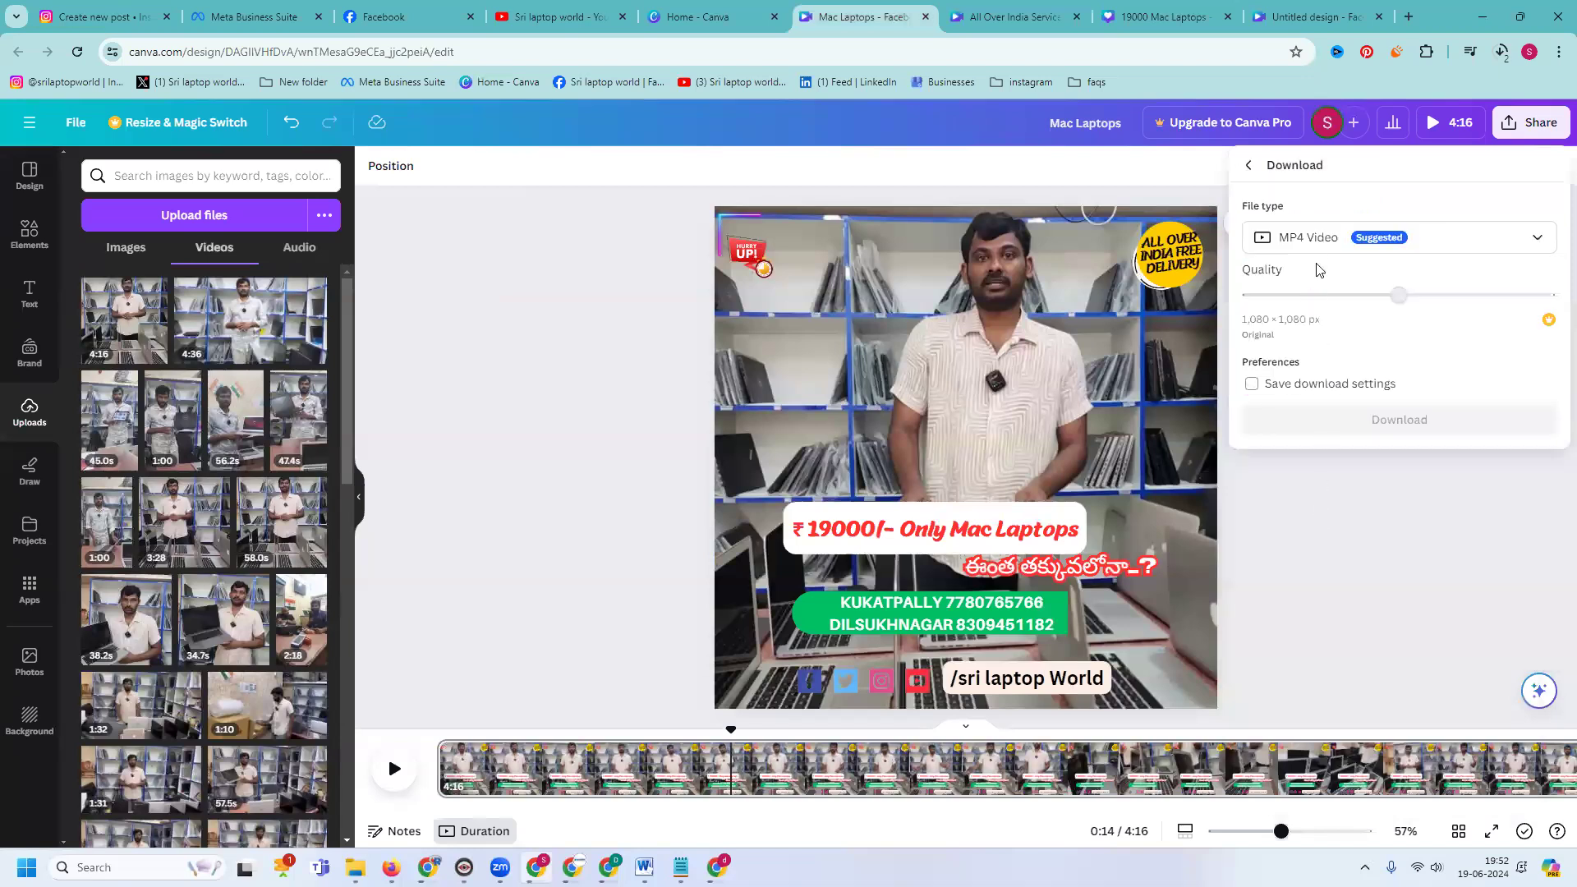
{"action": "left_click", "coordinate": [1314, 245]}
{"action": "left_click", "coordinate": [1316, 289]}
{"action": "left_click", "coordinate": [1380, 542]}
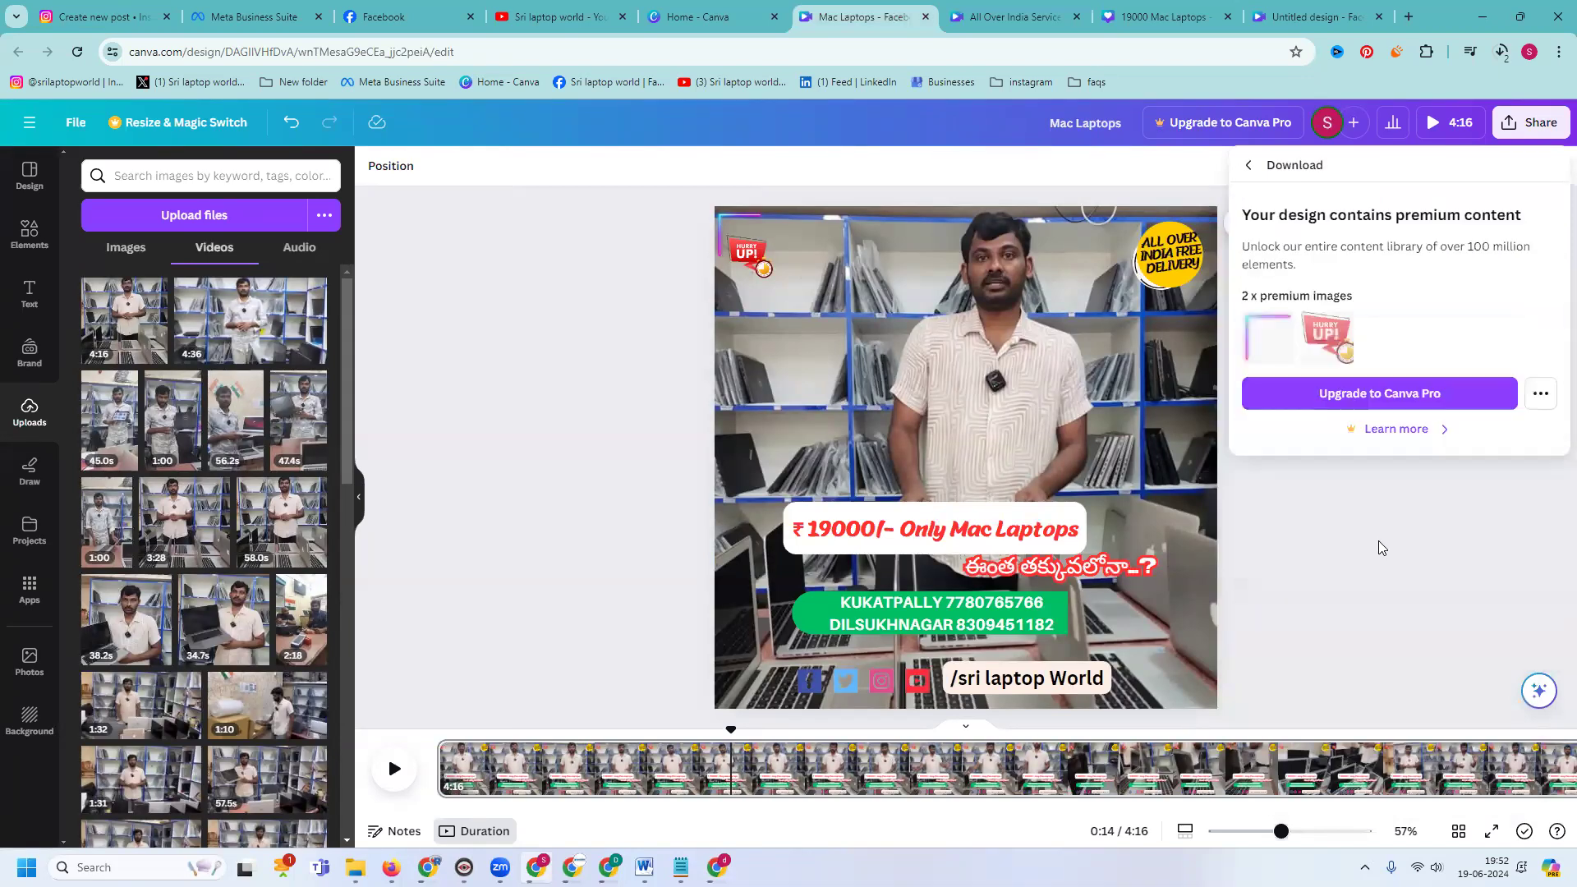
{"action": "left_click", "coordinate": [1540, 394]}
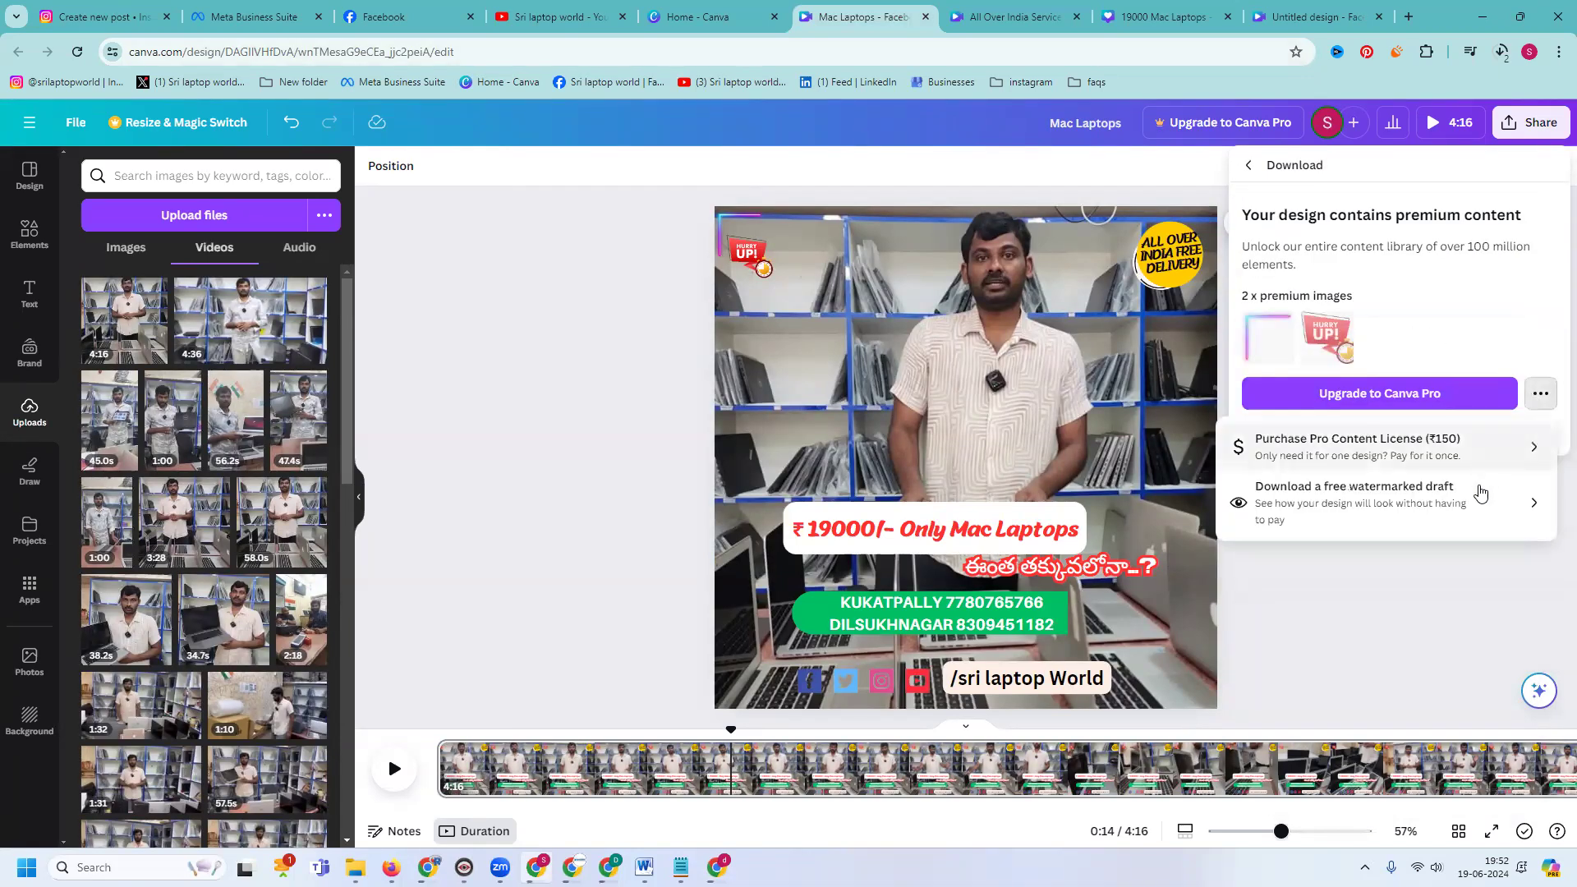
{"action": "left_click", "coordinate": [903, 247]}
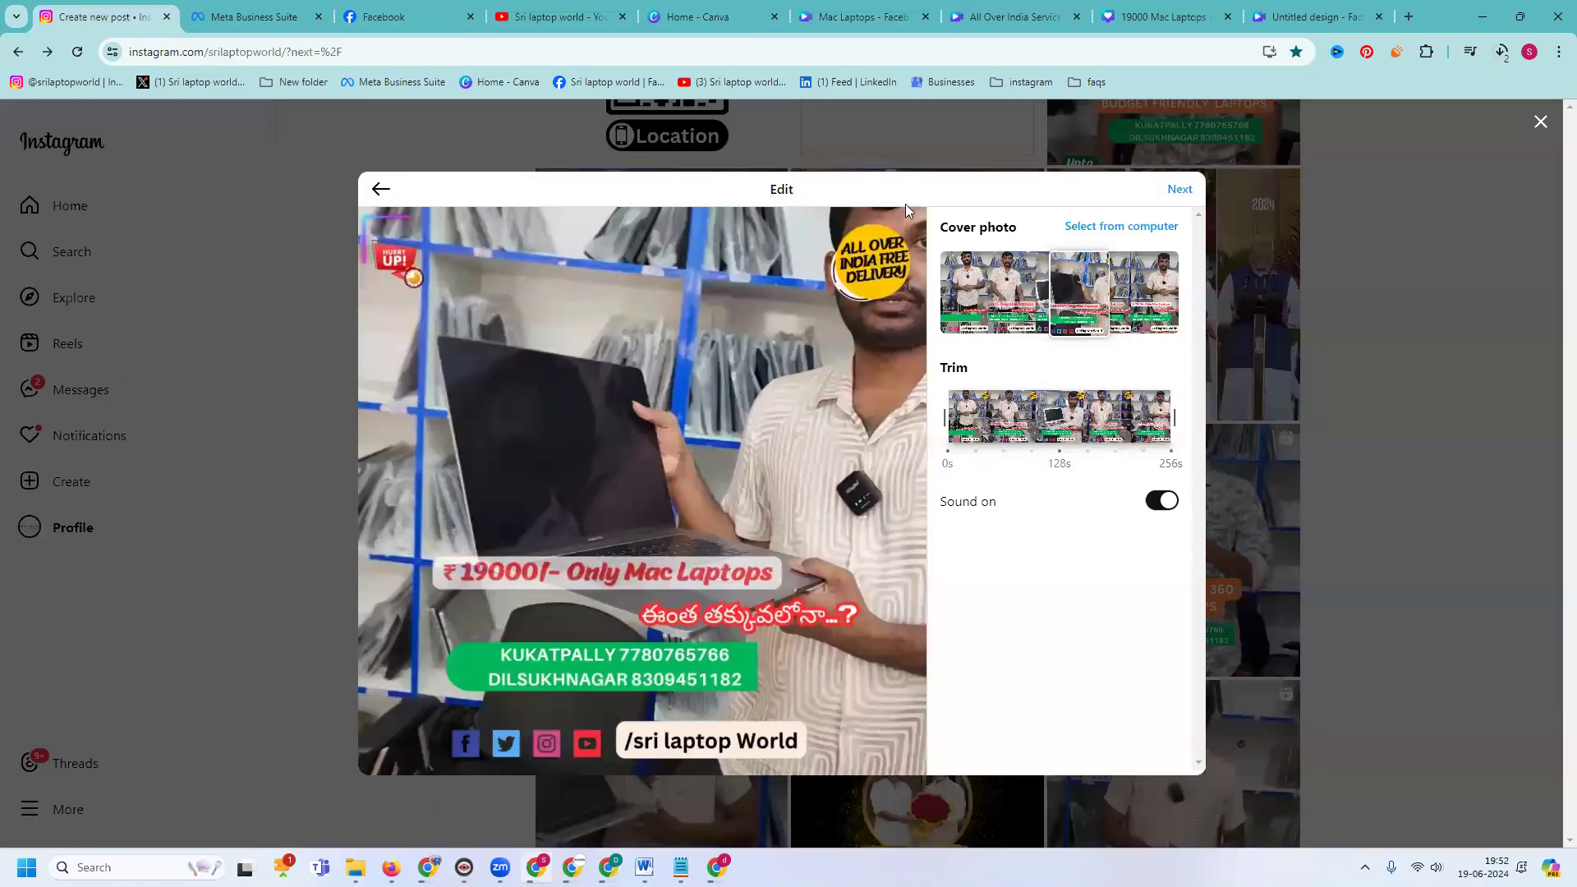
- Set the downloaded Mac Laptops JPG as the Instagram post's cover photo
{"action": "left_click", "coordinate": [98, 17]}
{"action": "left_click", "coordinate": [1102, 228]}
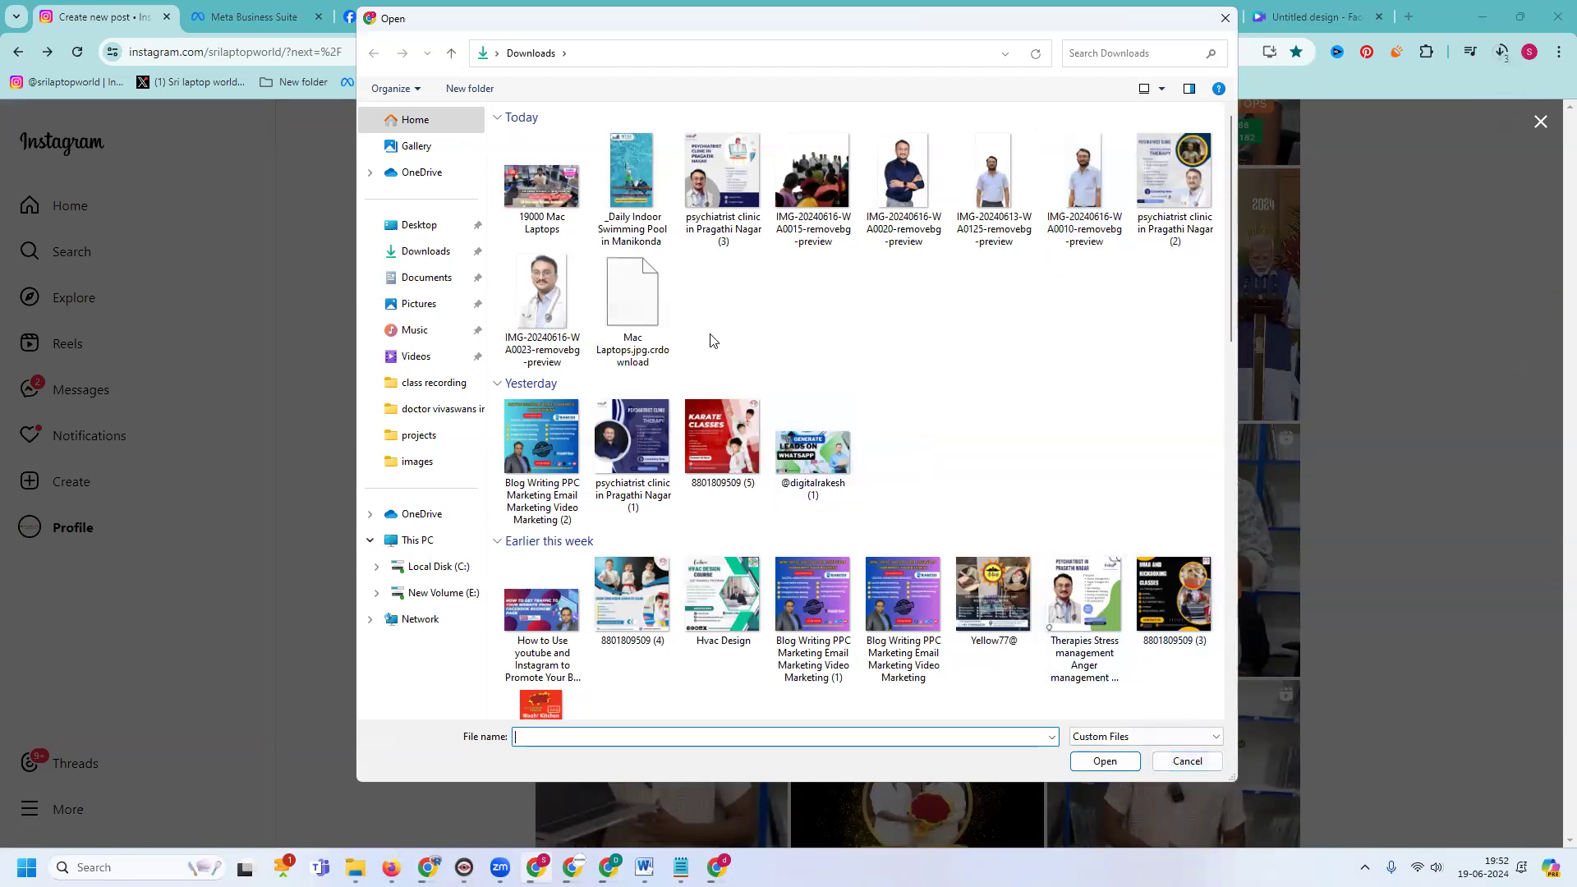
{"action": "double_click", "coordinate": [652, 326]}
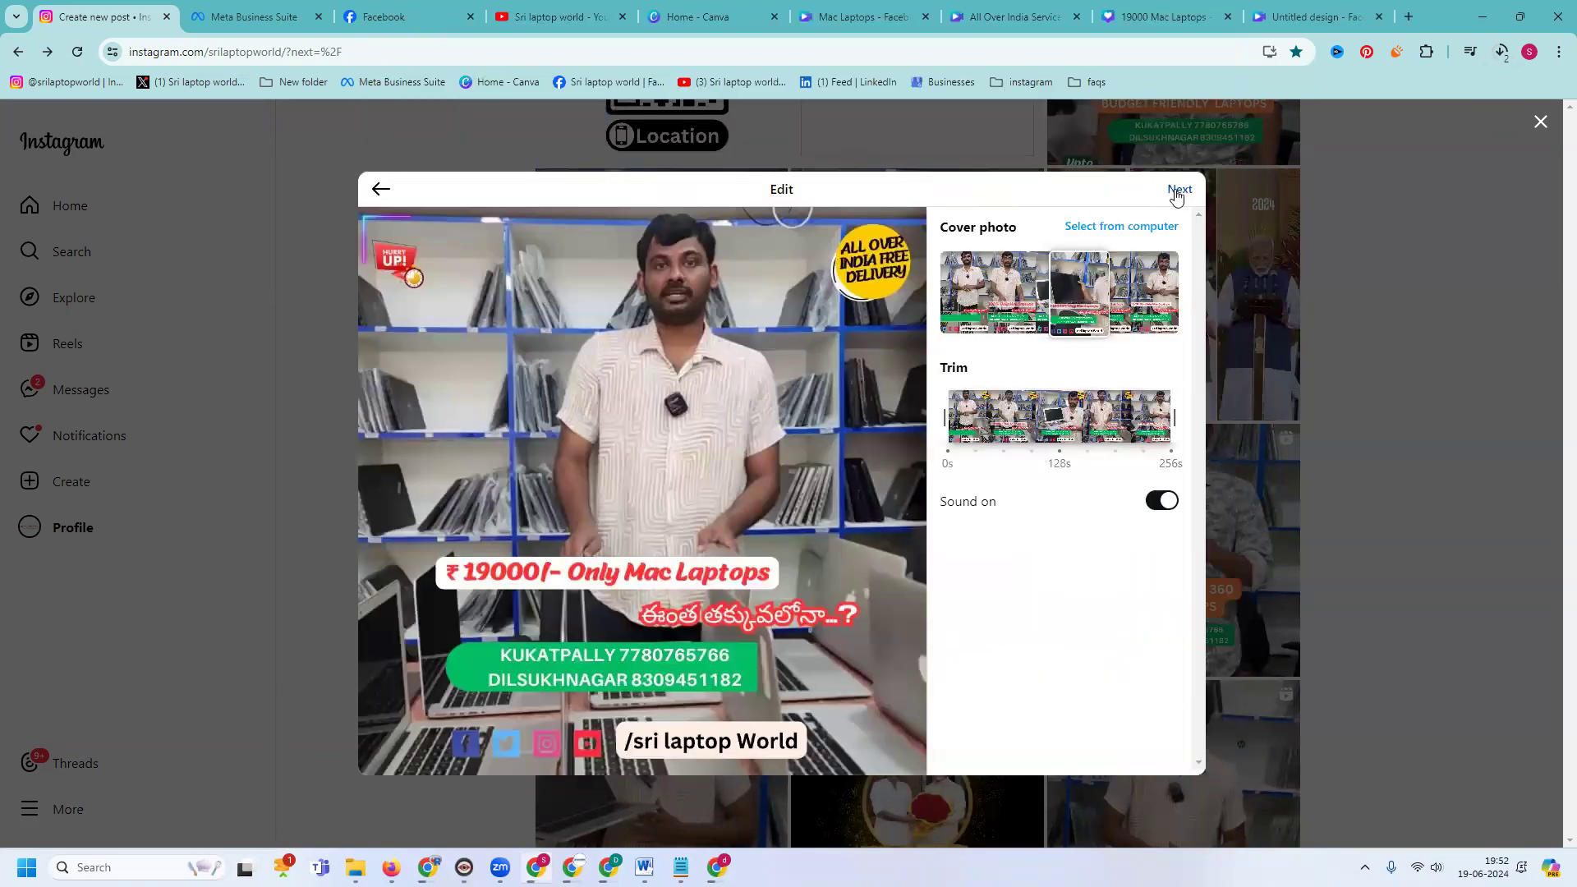
- Paste the caption, delete the model lines, change the price to 19,000, and share the reel
{"action": "left_click", "coordinate": [1178, 190]}
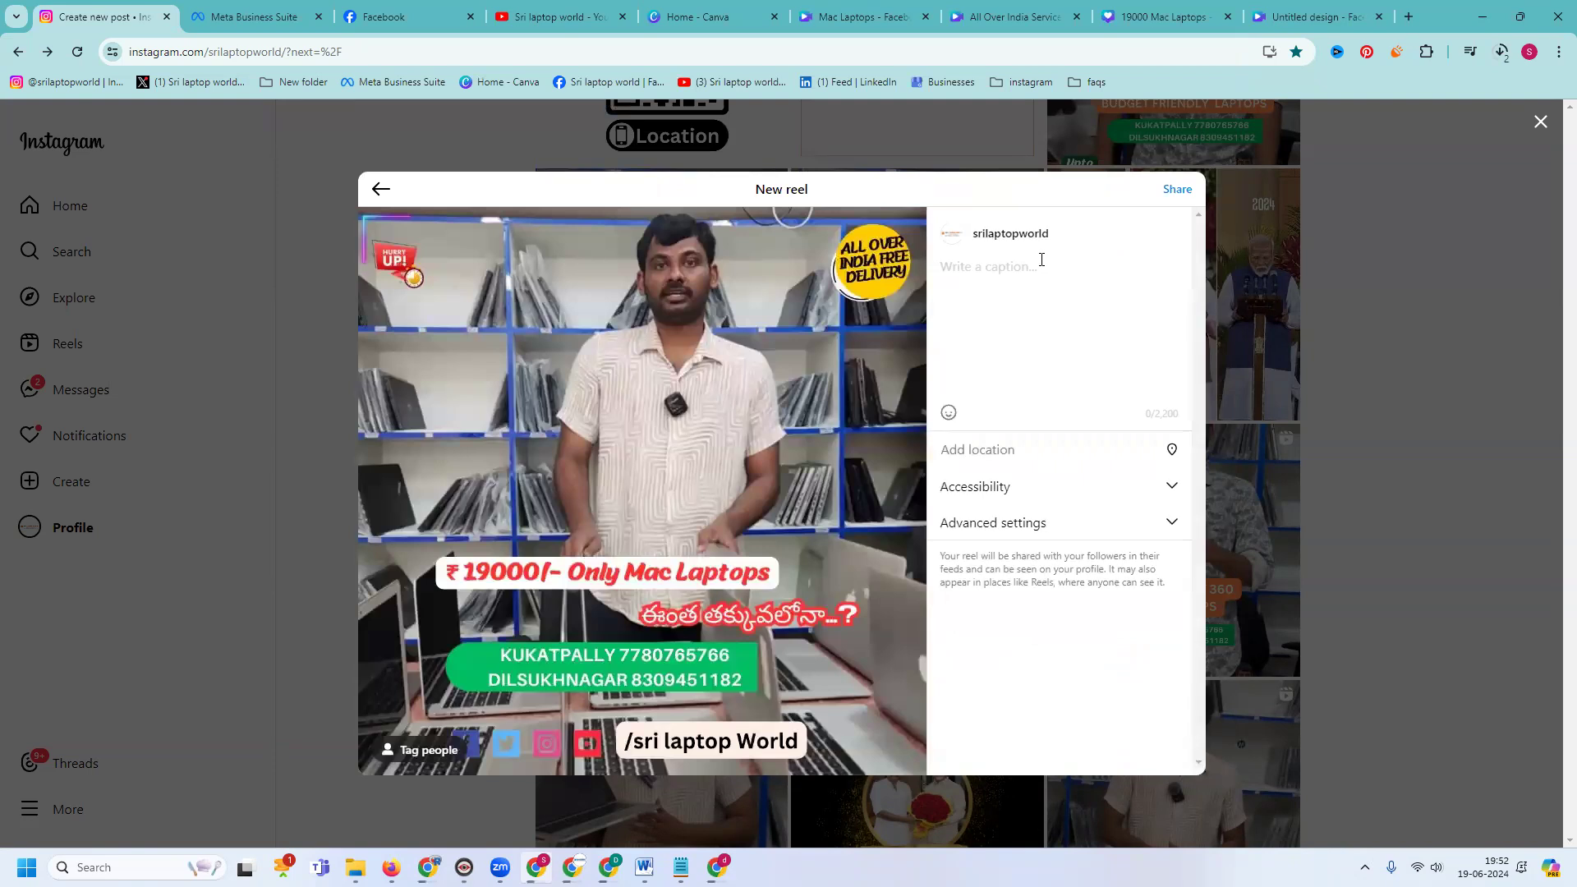
{"action": "key", "text": "ctrl+v"}
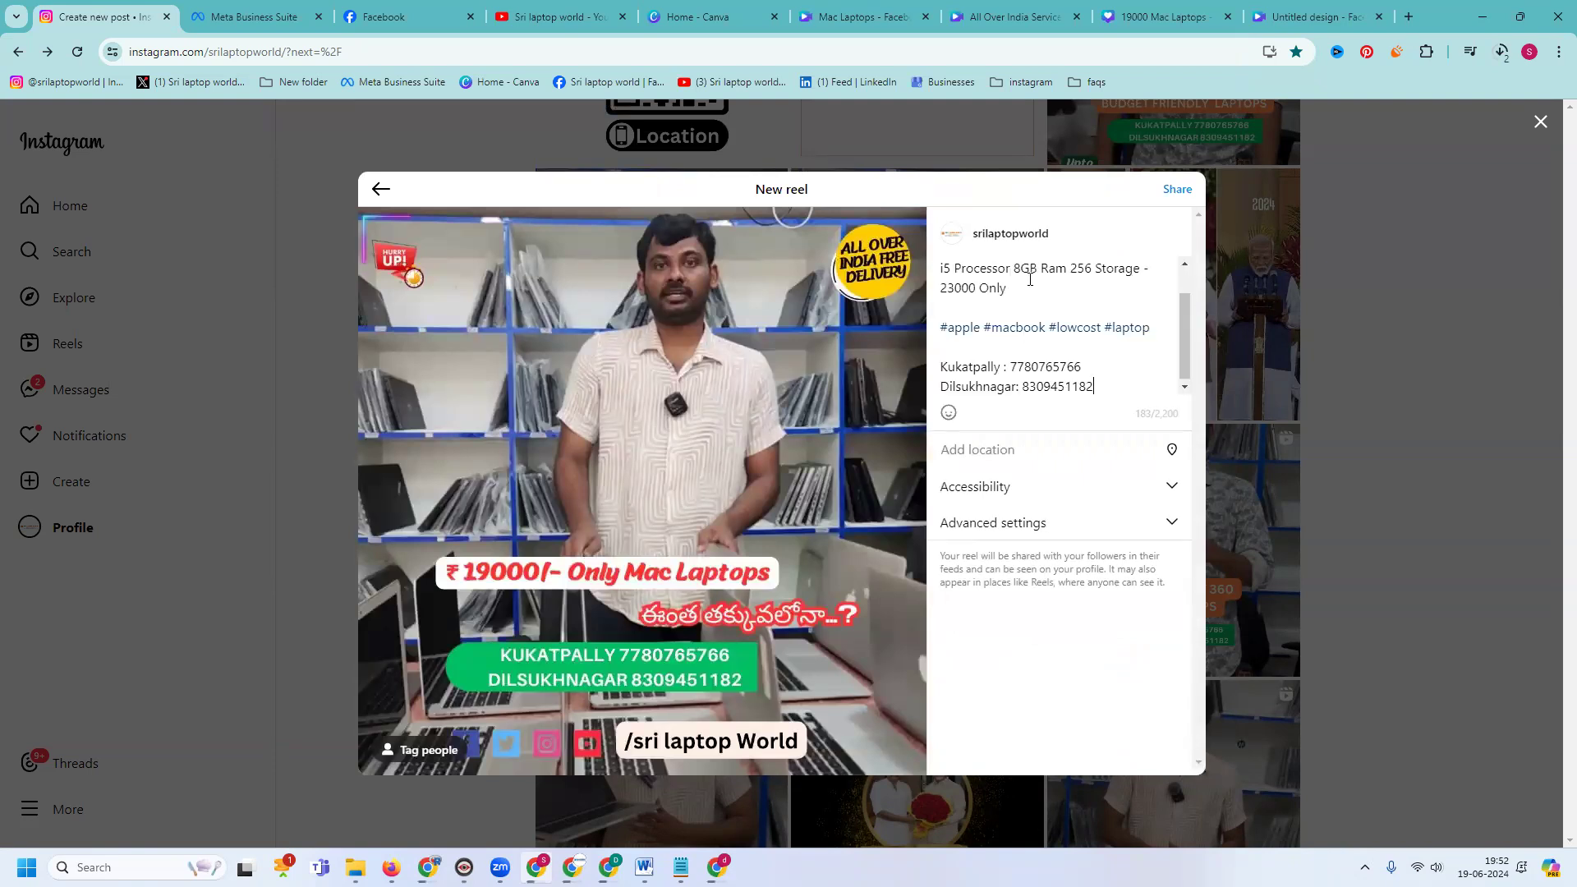
{"action": "key", "text": "ctrl+a"}
{"action": "left_click", "coordinate": [1011, 272]}
{"action": "left_click_drag", "start_coordinate": [951, 263], "coordinate": [989, 289]}
{"action": "key", "text": "BackSpace"}
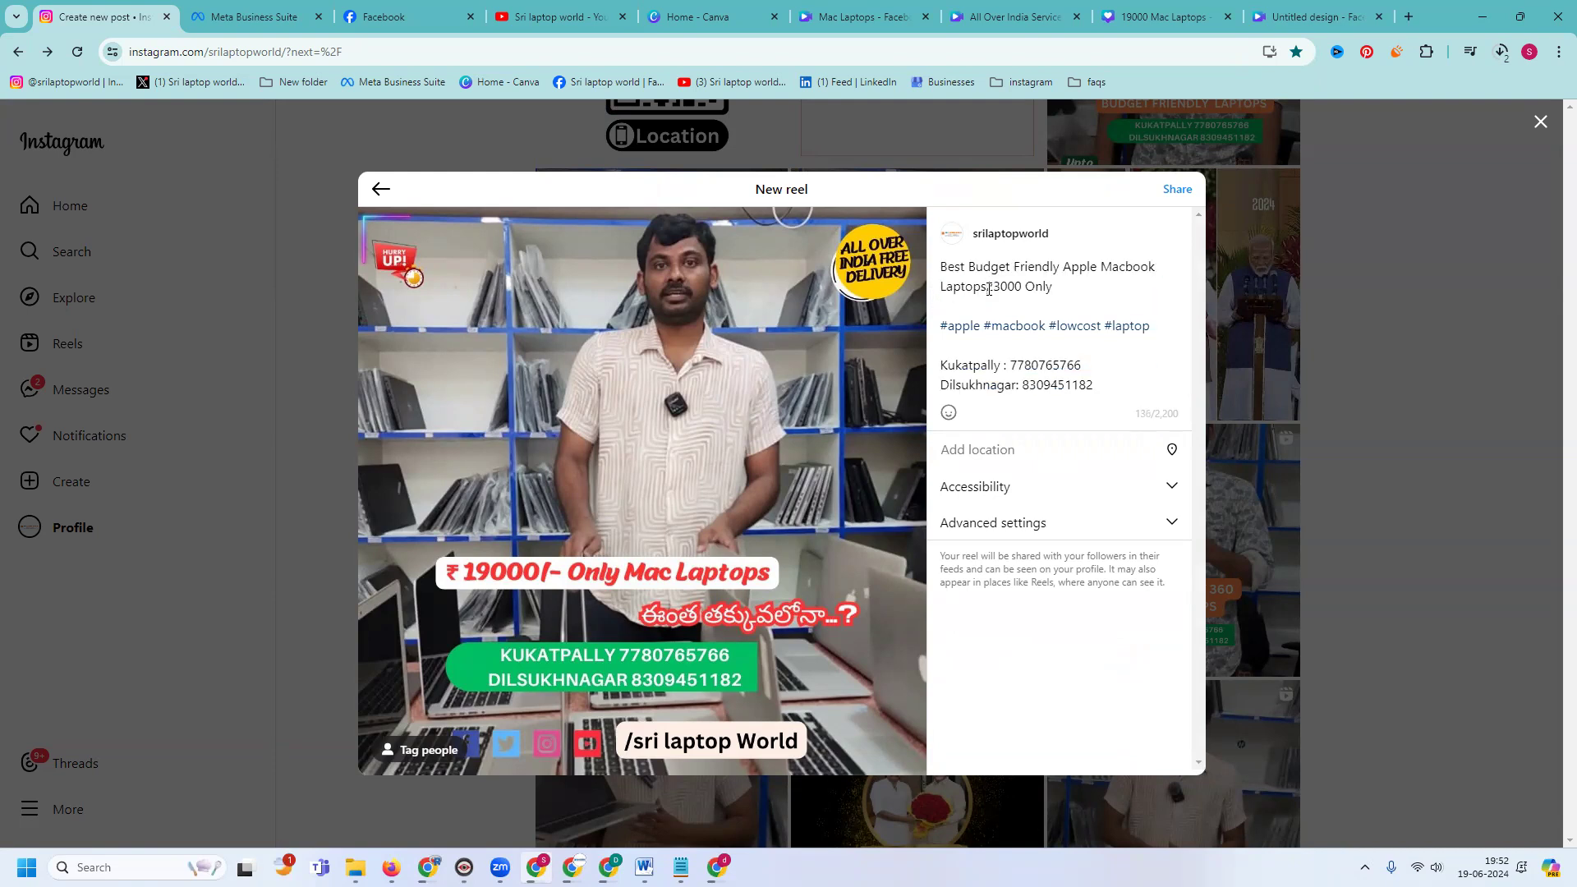
{"action": "type", "text": "2"}
{"action": "key", "text": "BackSpace"}
{"action": "key", "text": "Delete"}
{"action": "type", "text": "19,"}
{"action": "key", "text": "ctrl+a"}
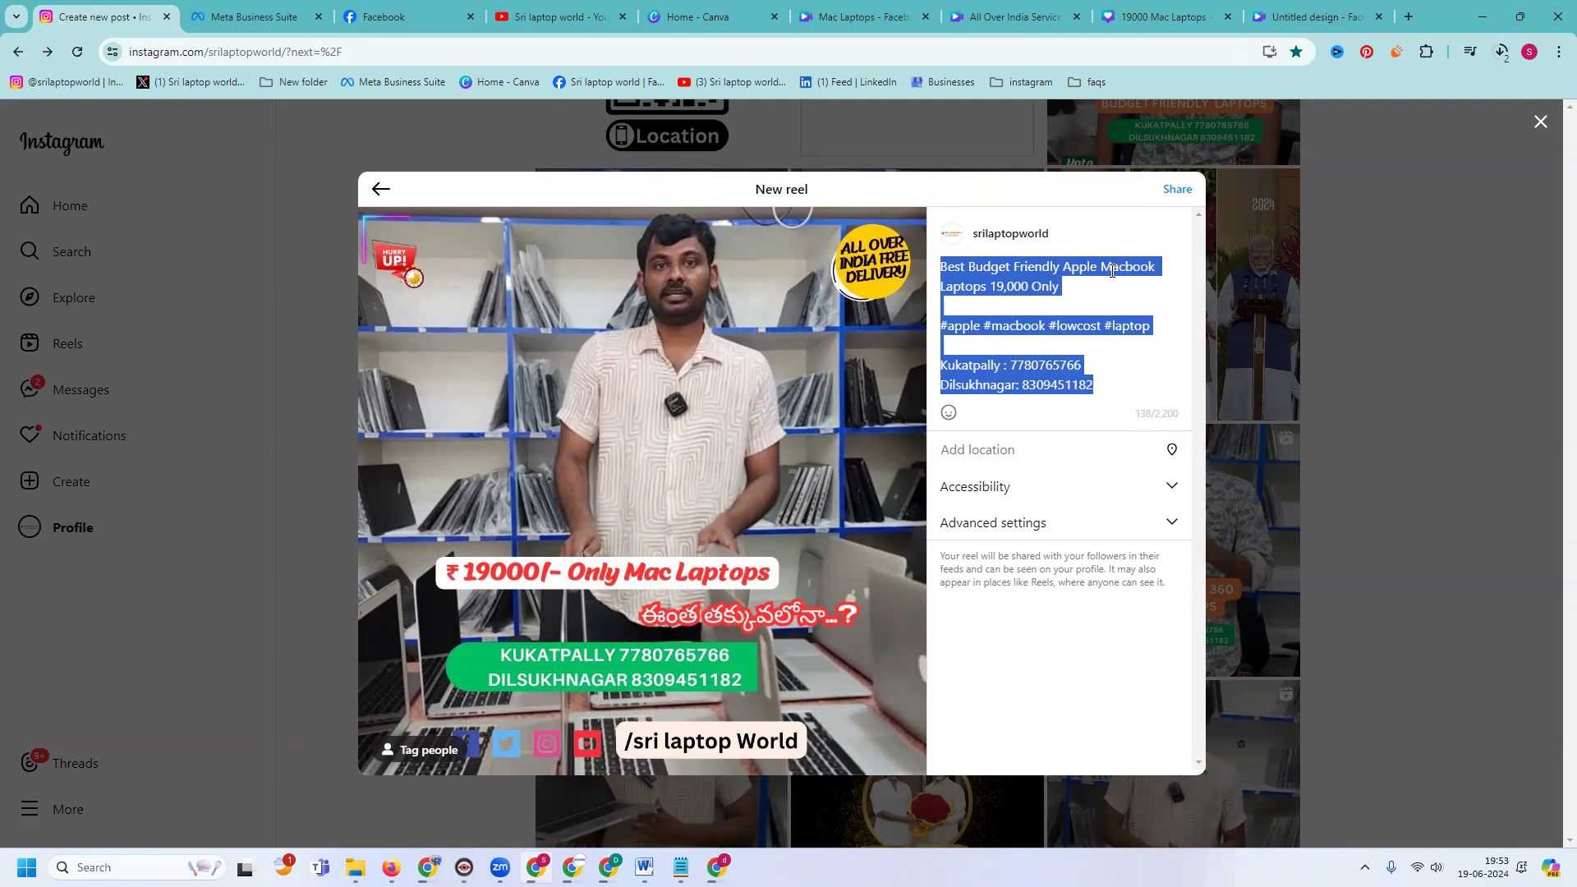
{"action": "left_click", "coordinate": [1177, 189]}
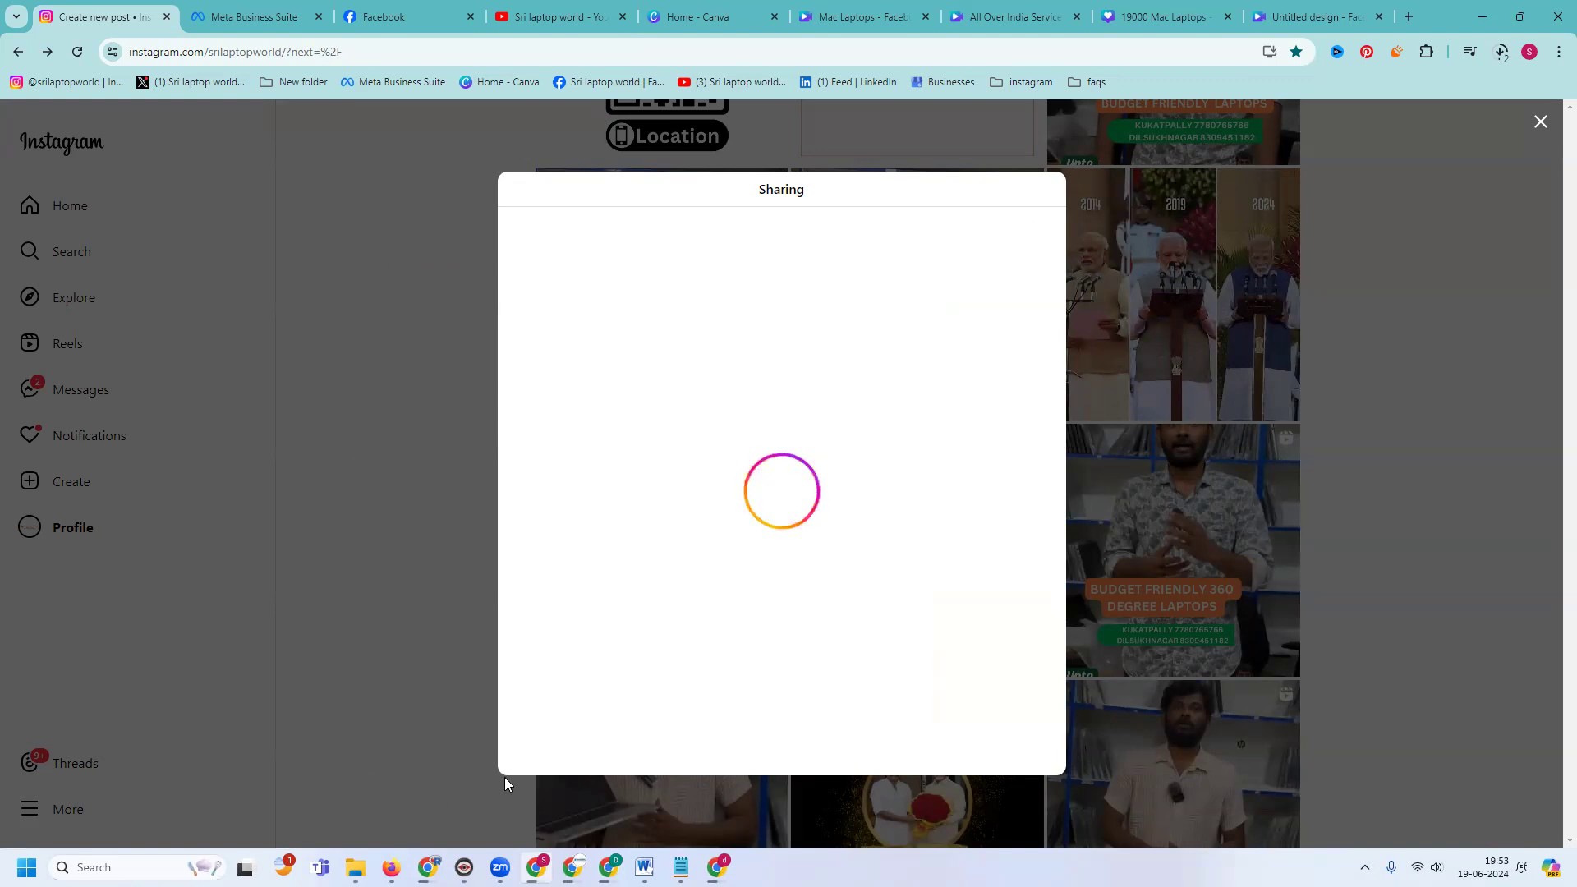
- Look over the Canva design tabs, then scroll the shop's Facebook page
{"action": "left_click", "coordinate": [1166, 8]}
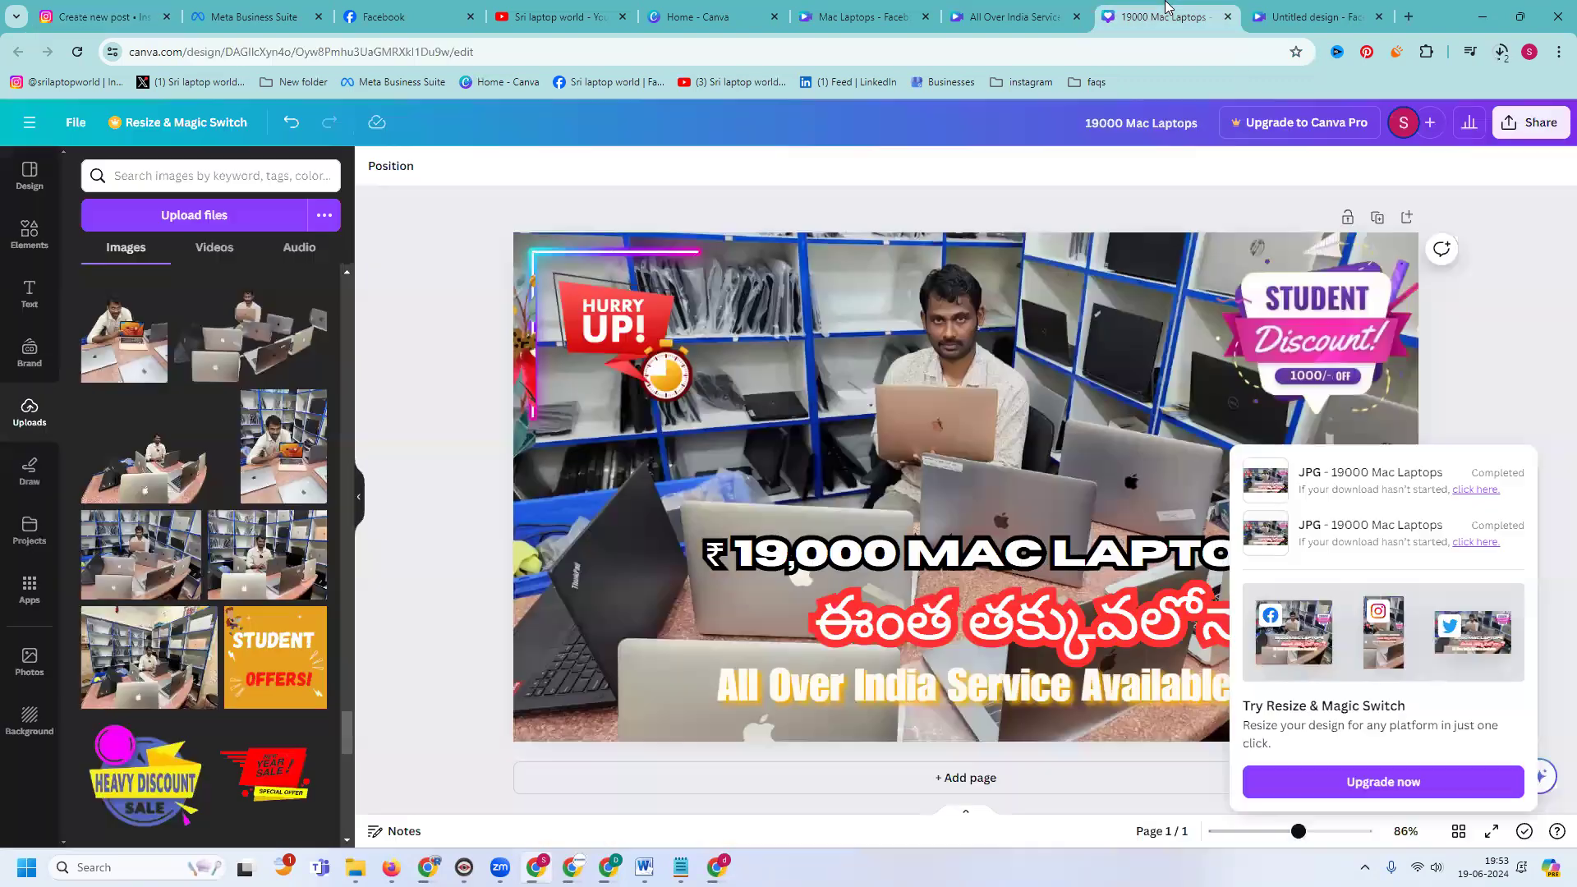
{"action": "left_click", "coordinate": [1275, 6]}
{"action": "left_click", "coordinate": [1059, 9]}
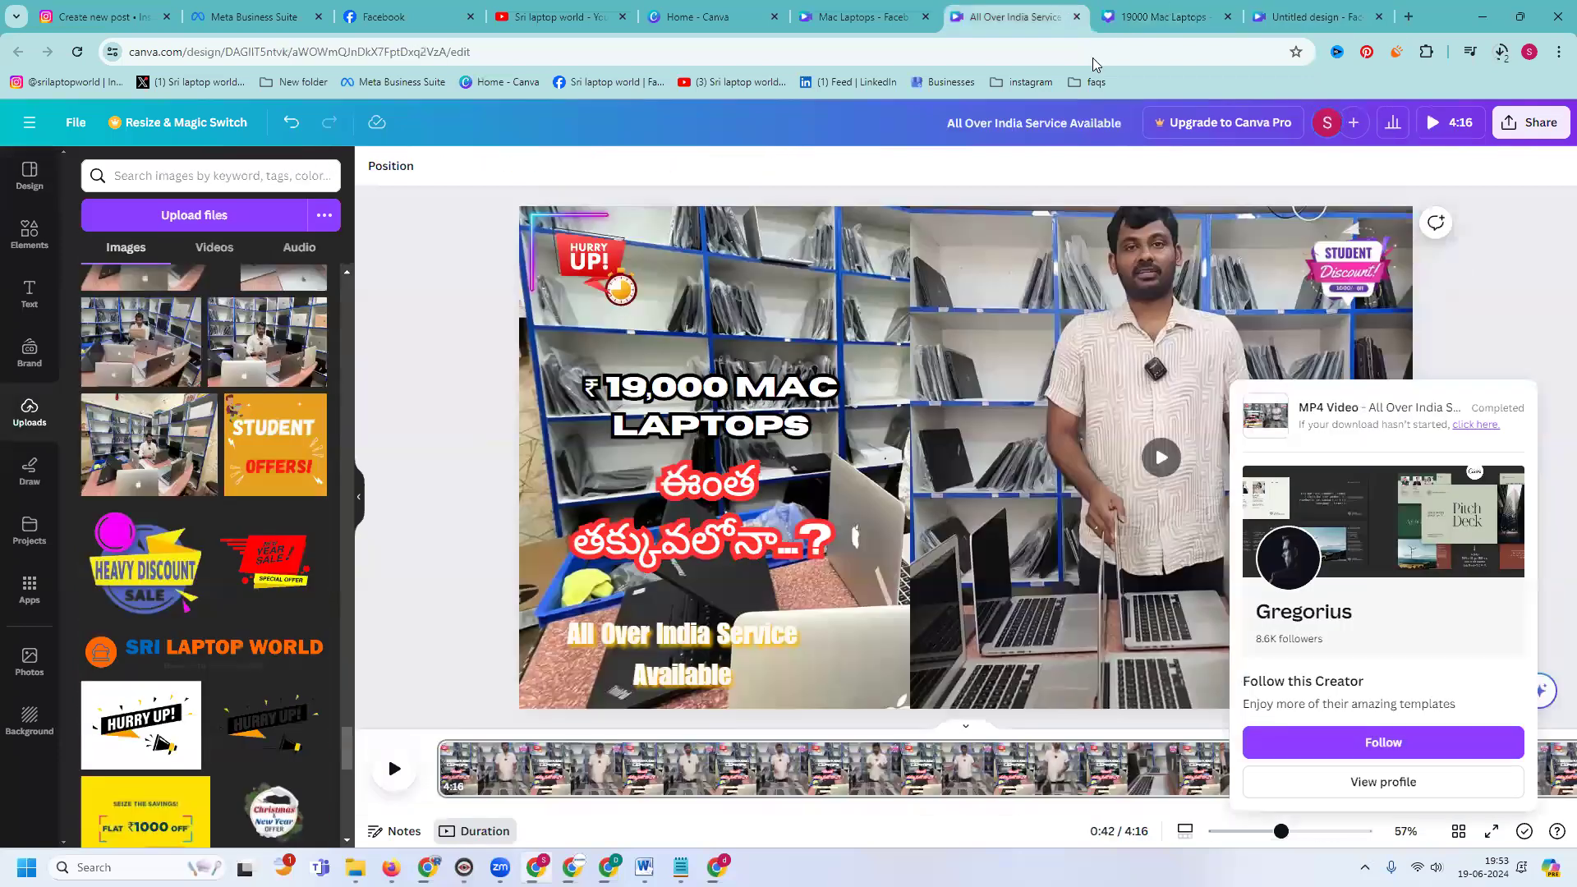
{"action": "left_click", "coordinate": [395, 16]}
{"action": "scroll", "coordinate": [912, 490], "scroll_direction": "down", "scroll_amount": 4}
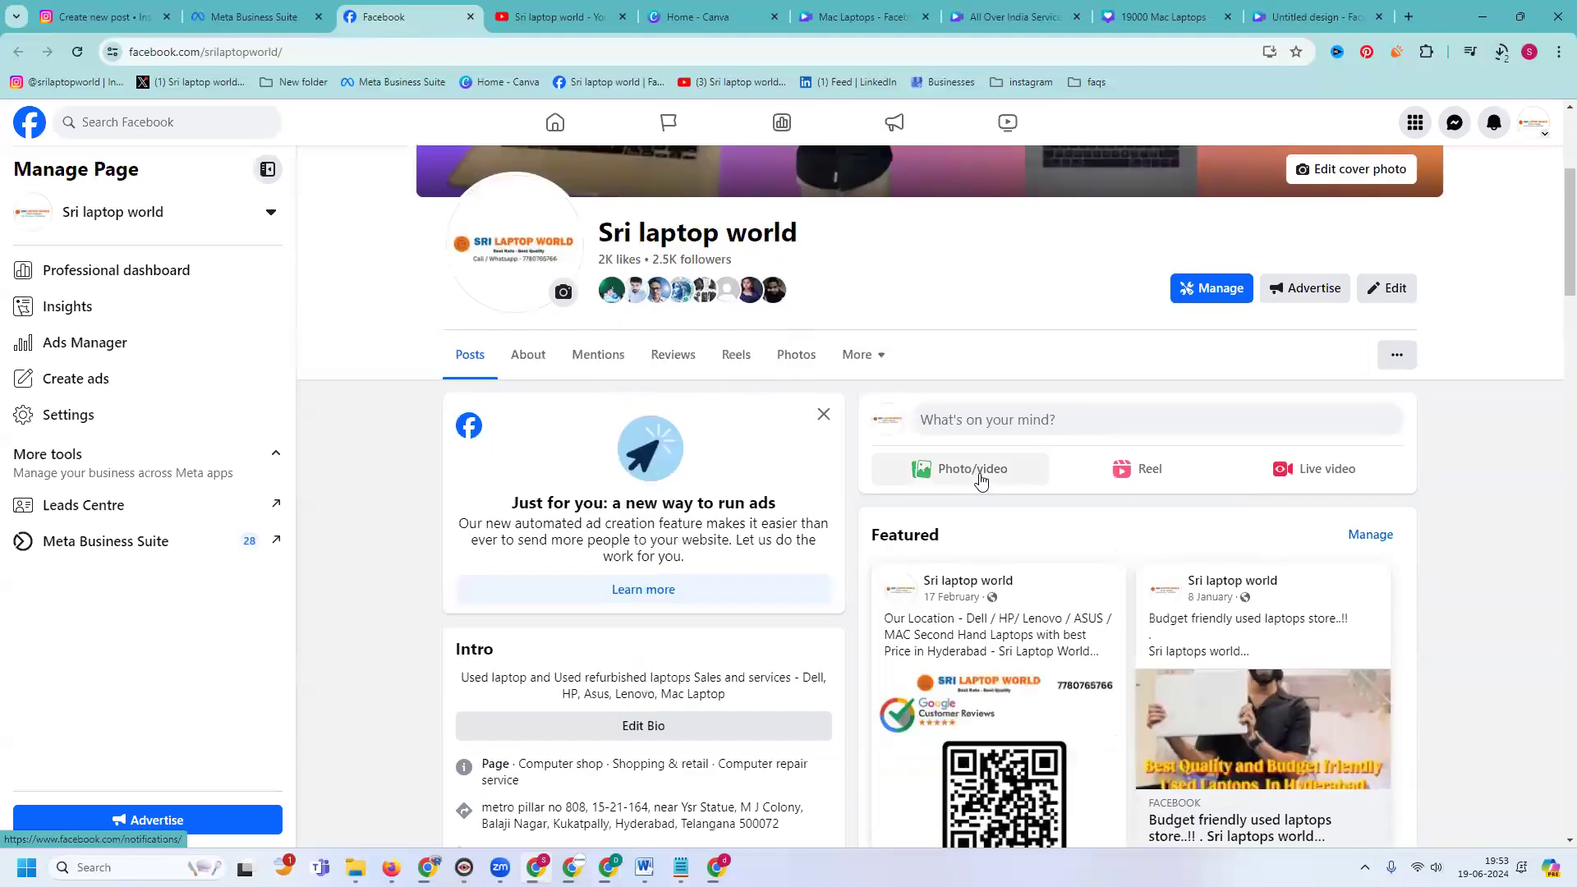
- Start a Facebook photo/video post with a Get WhatsApp messages button
{"action": "left_click", "coordinate": [969, 470]}
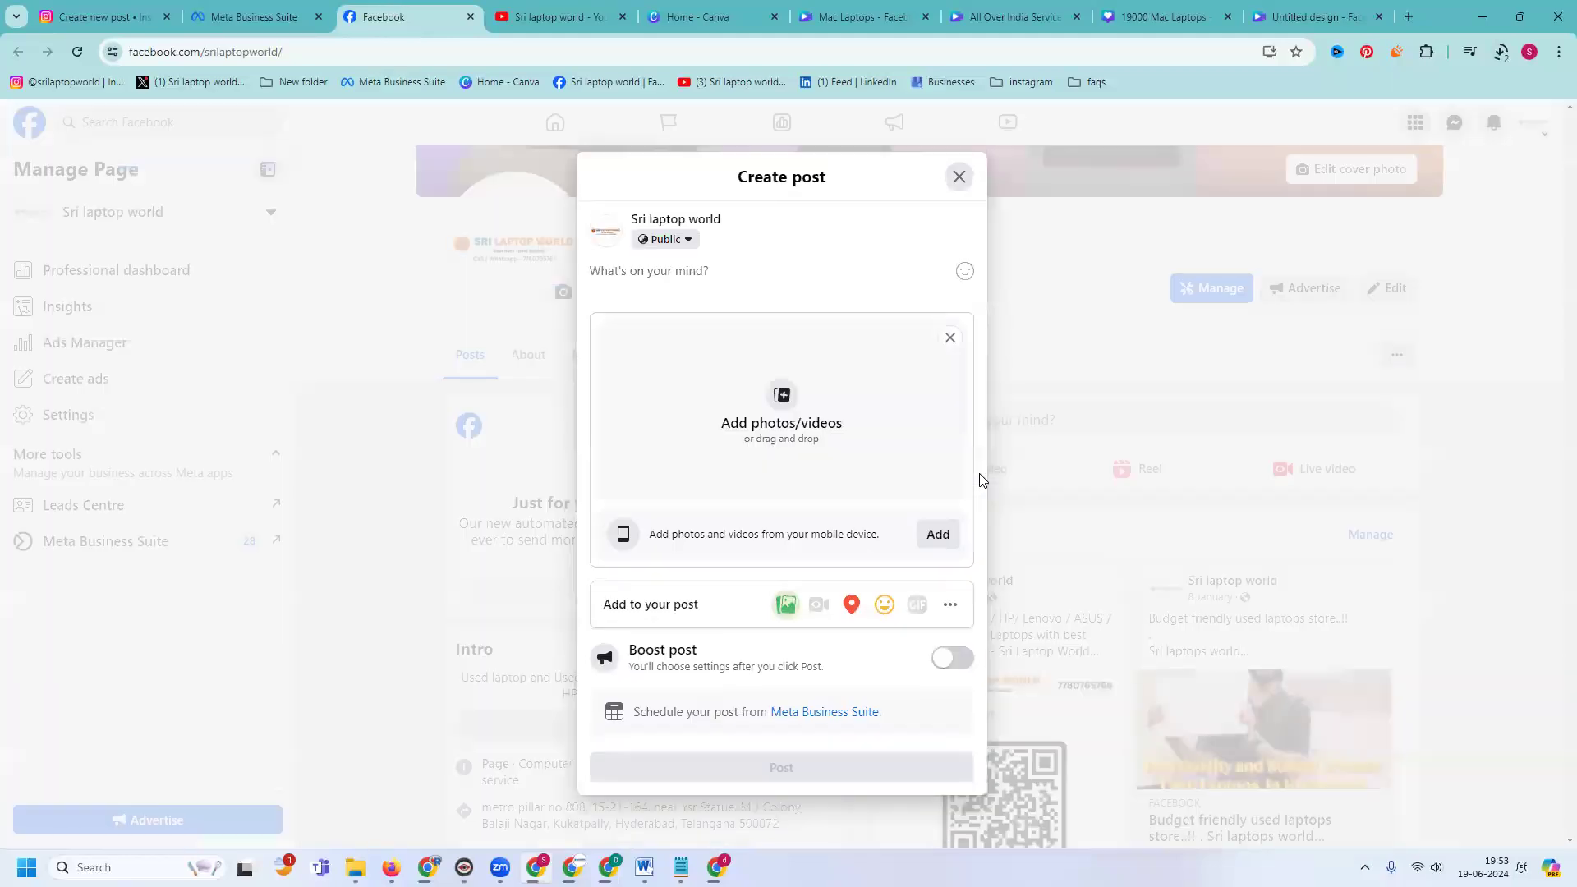
{"action": "left_click", "coordinate": [951, 605]}
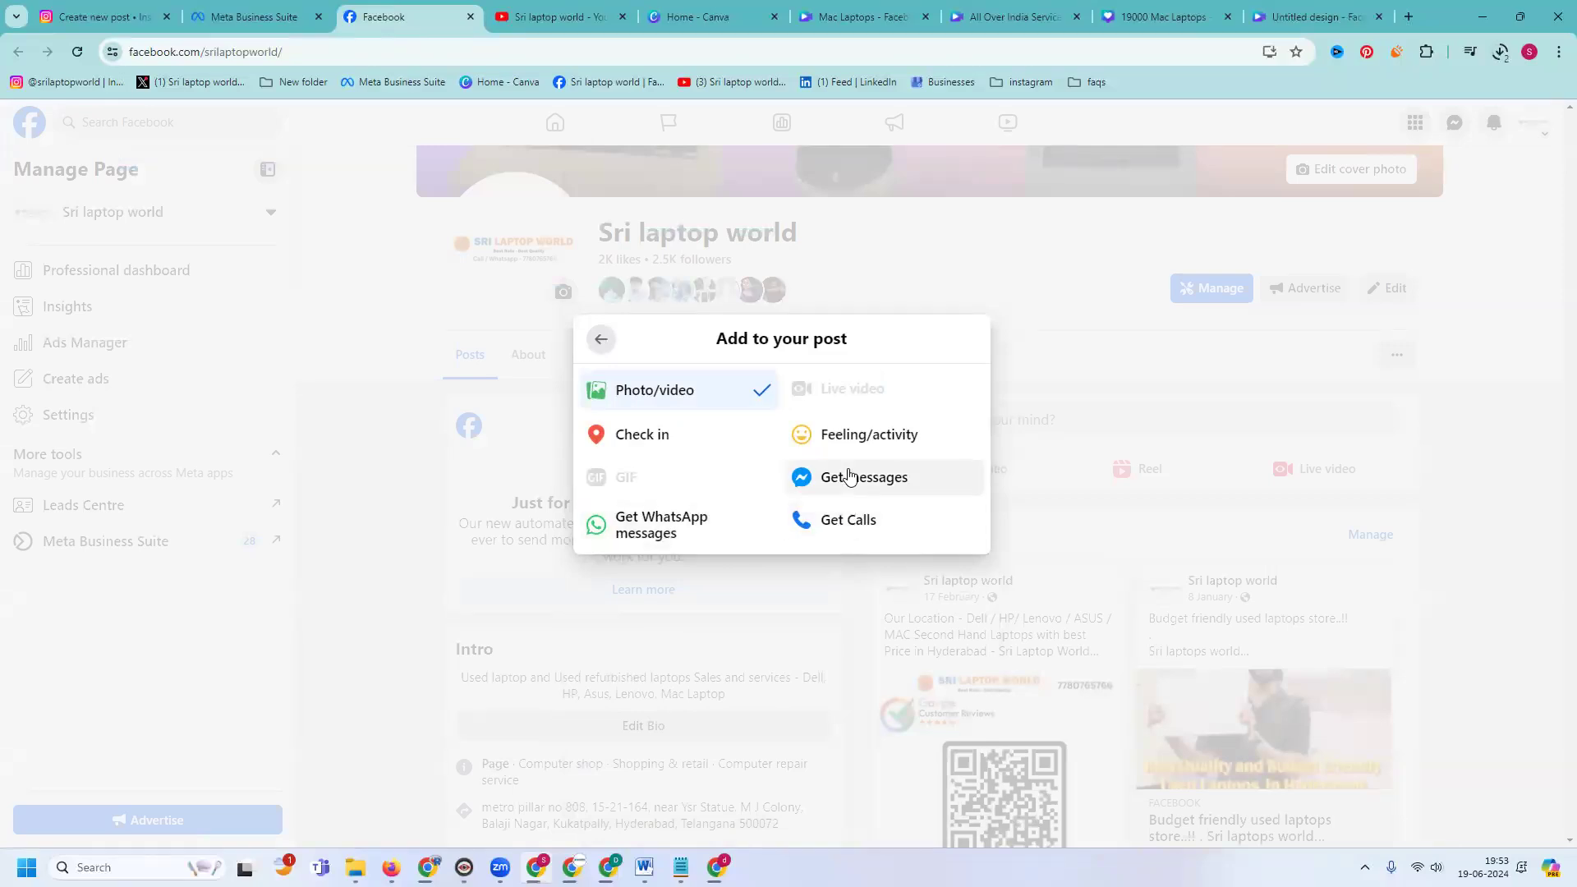
{"action": "left_click", "coordinate": [704, 522]}
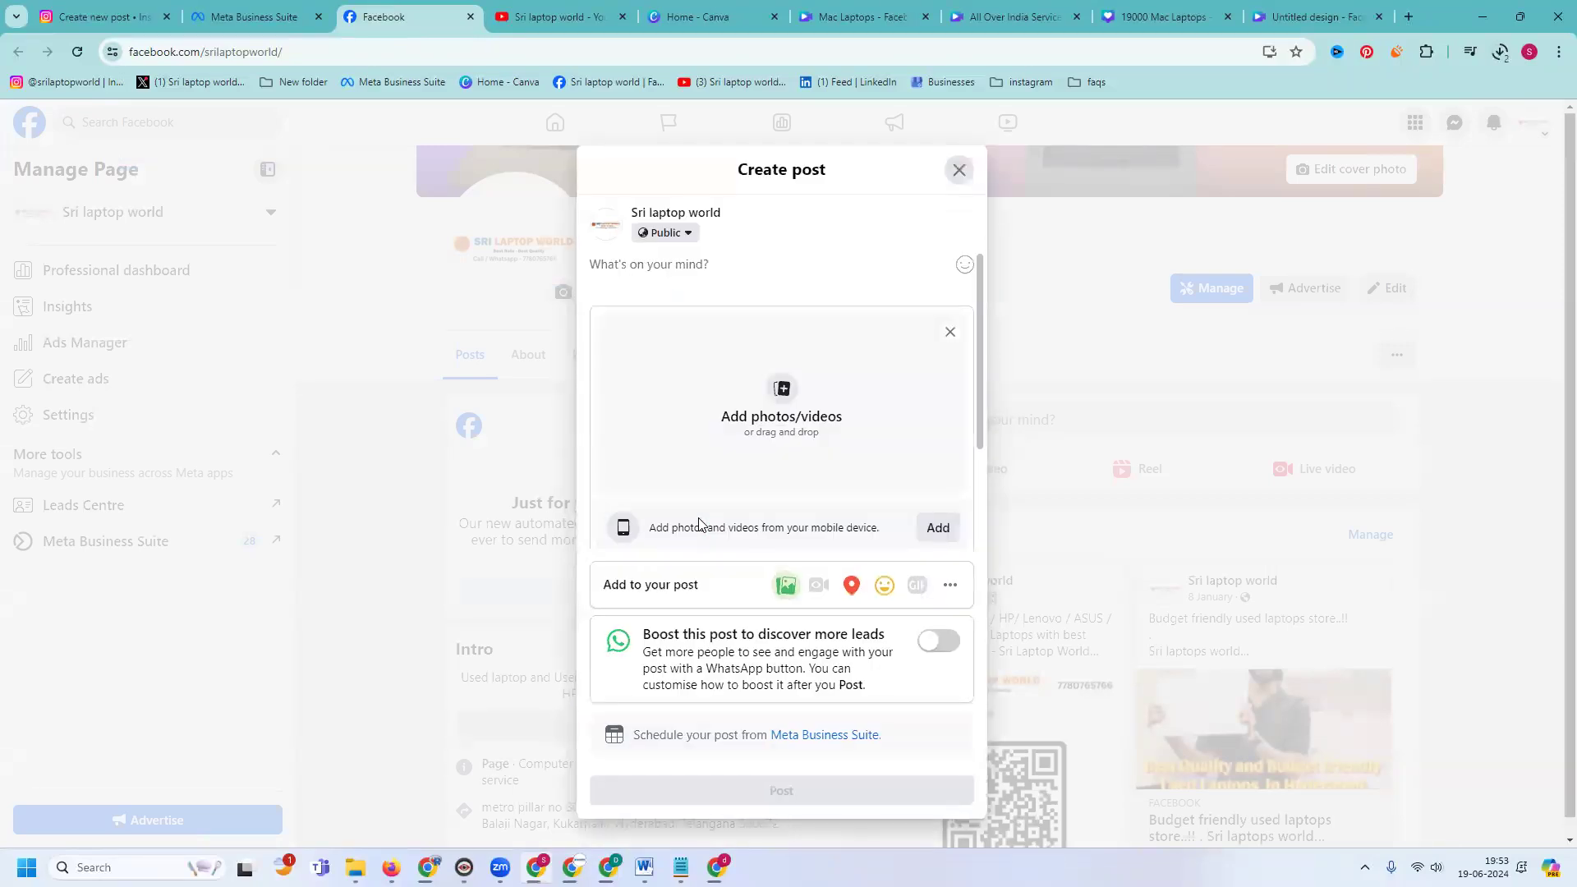
- Attach the All Over India Service Available video to the post and show its options
{"action": "left_click", "coordinate": [783, 411]}
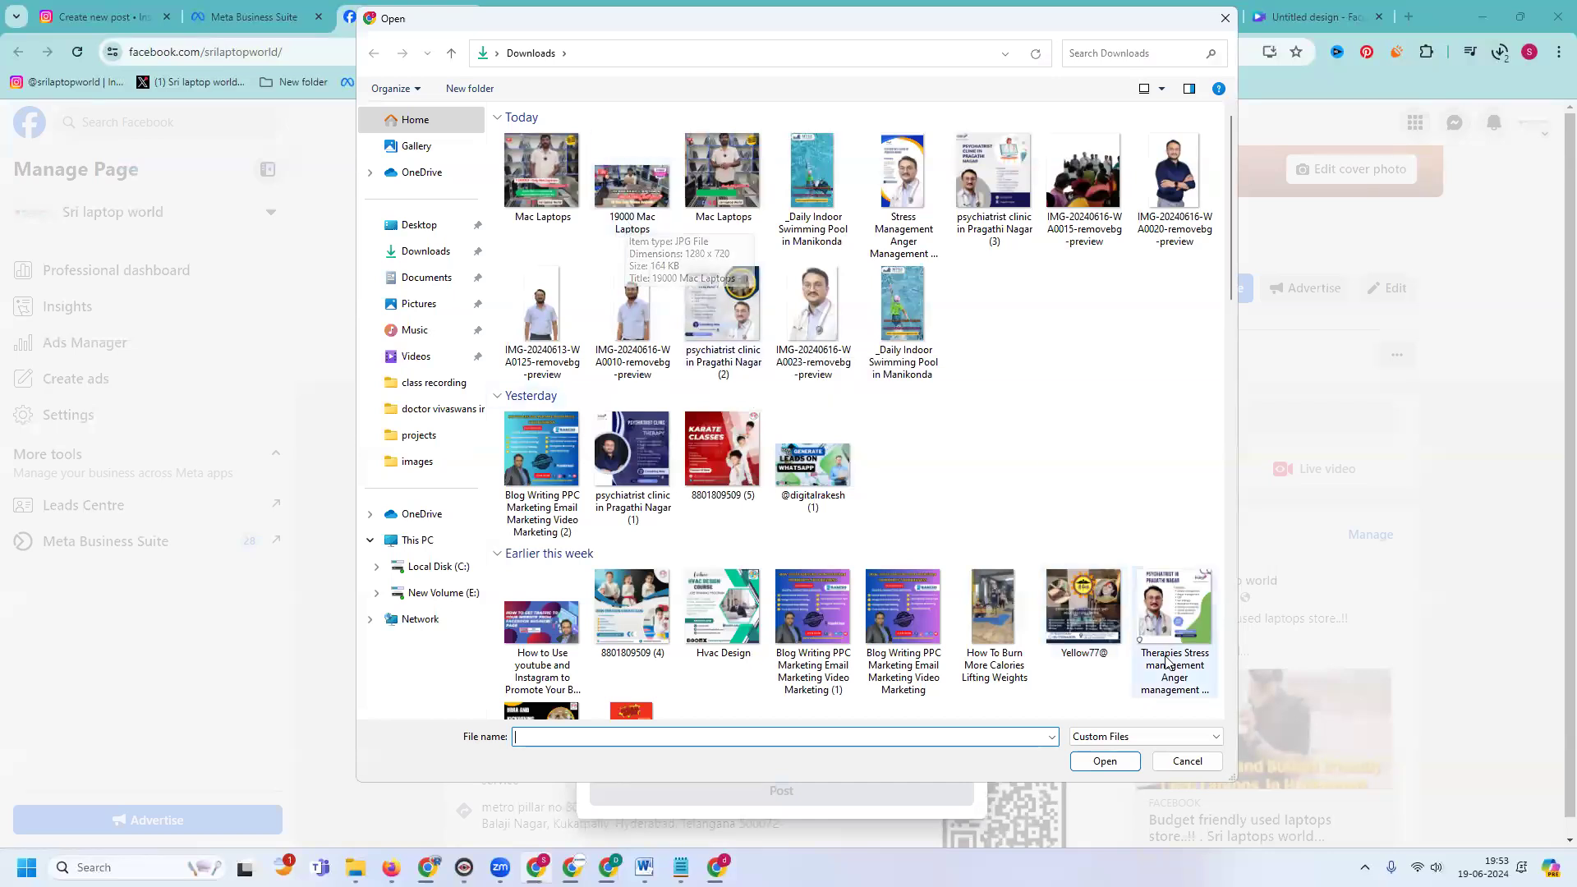
{"action": "left_click", "coordinate": [1187, 761]}
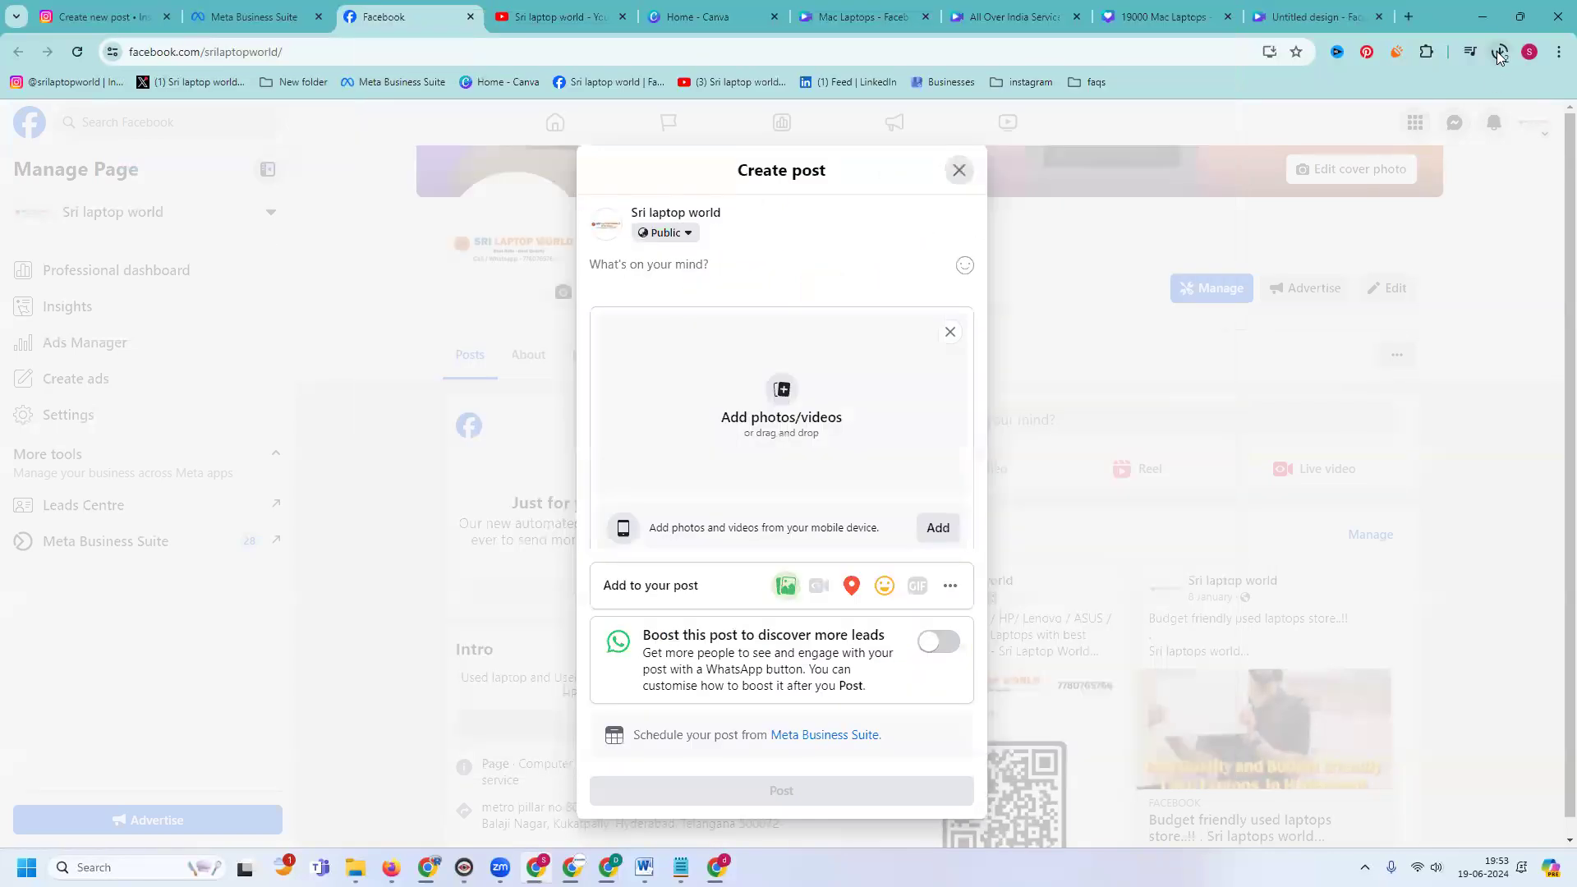
{"action": "left_click", "coordinate": [1498, 52]}
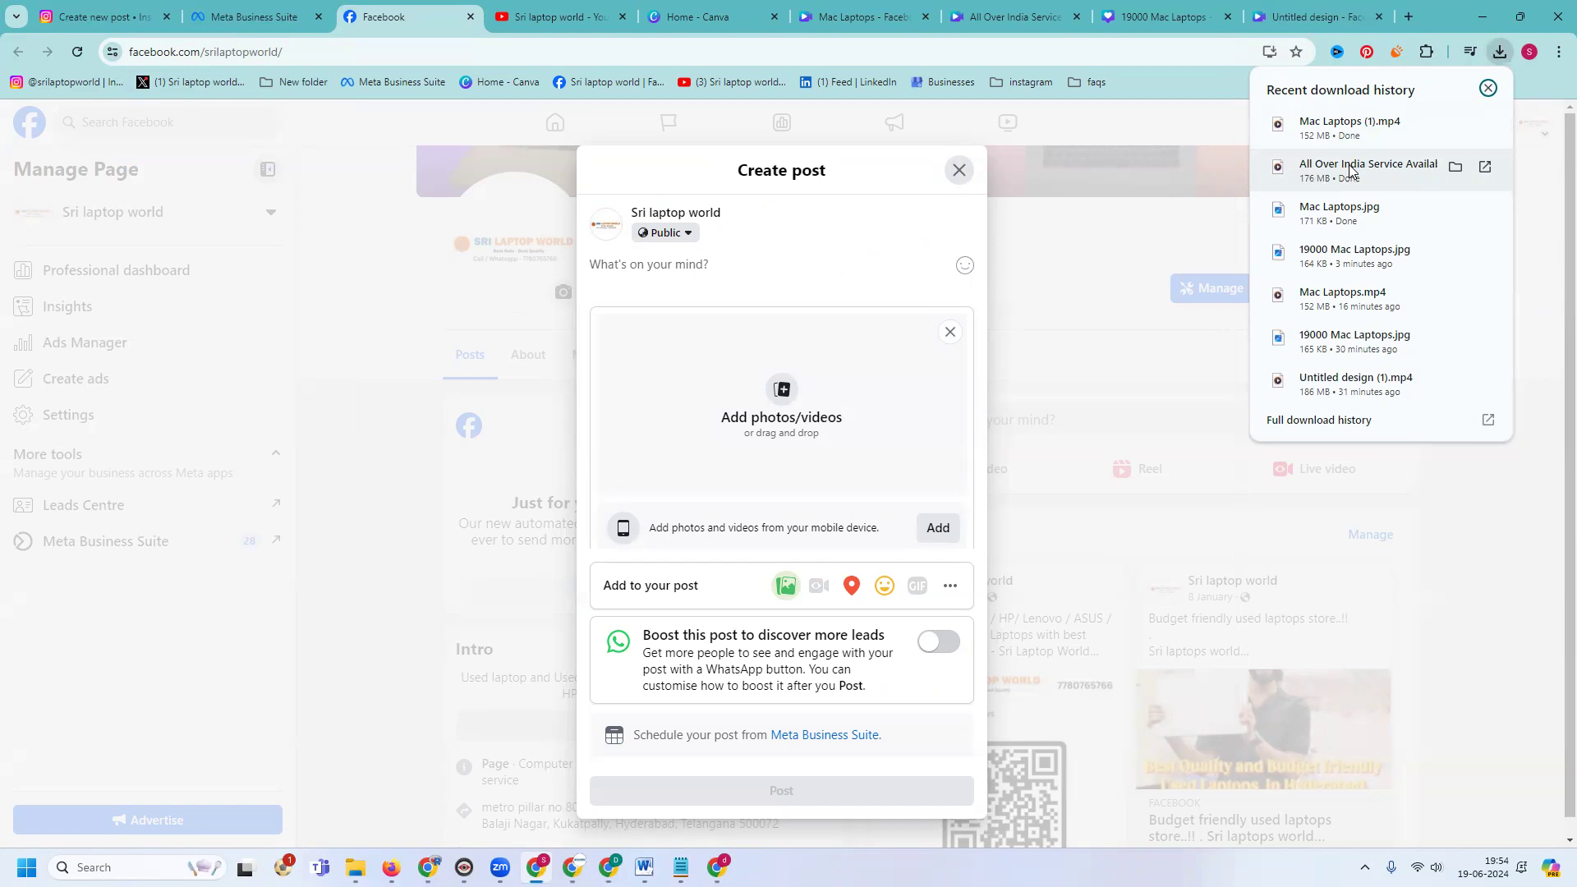
{"action": "left_click", "coordinate": [796, 393]}
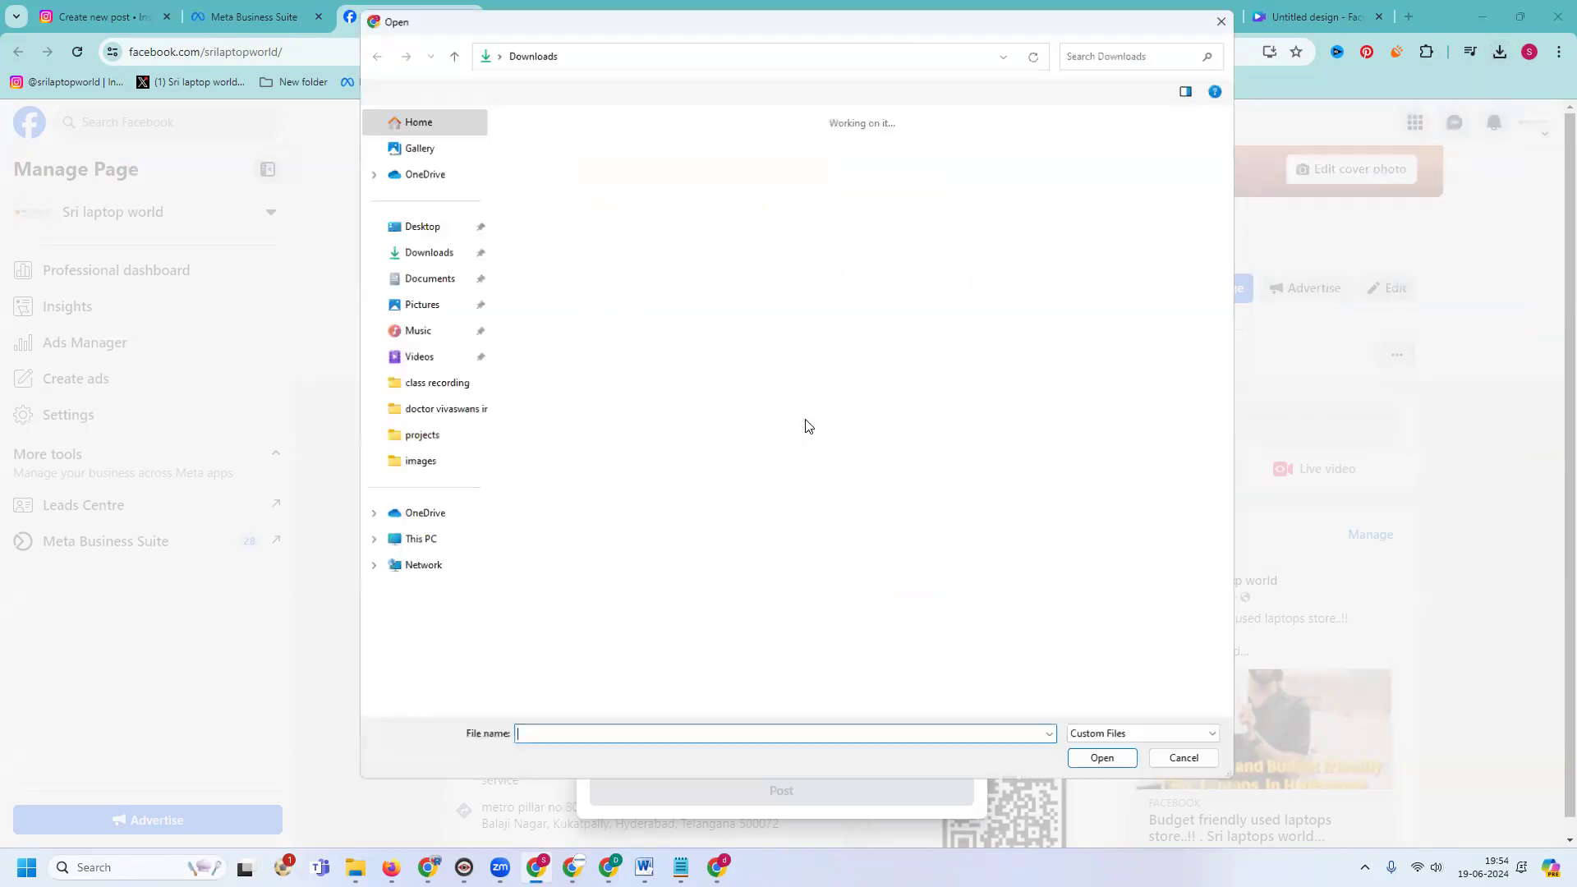
{"action": "double_click", "coordinate": [536, 220]}
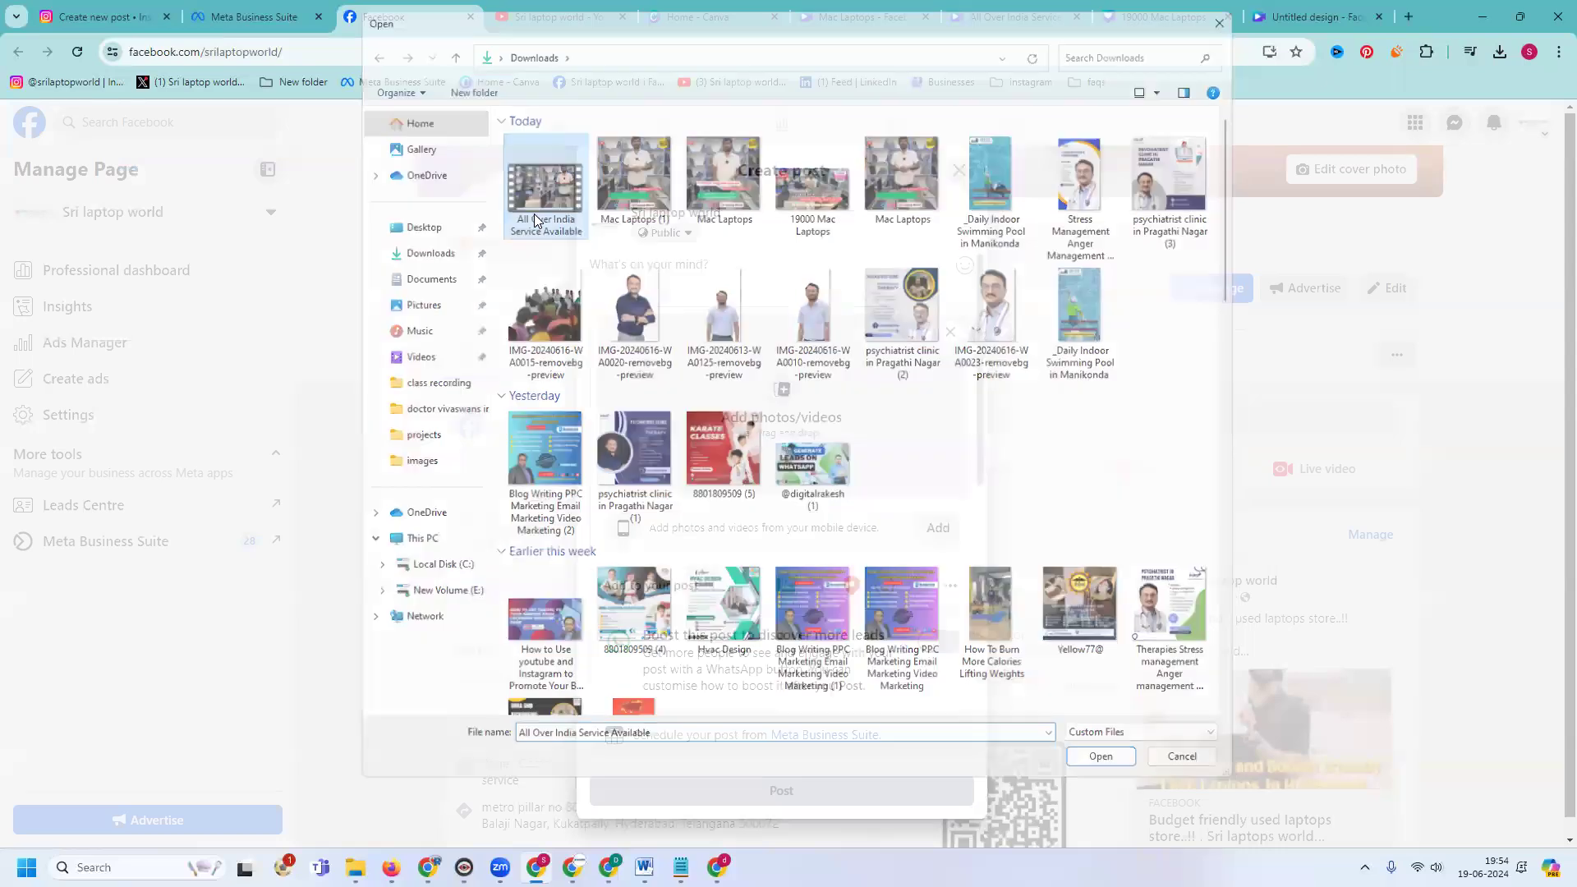
{"action": "left_click", "coordinate": [656, 354]}
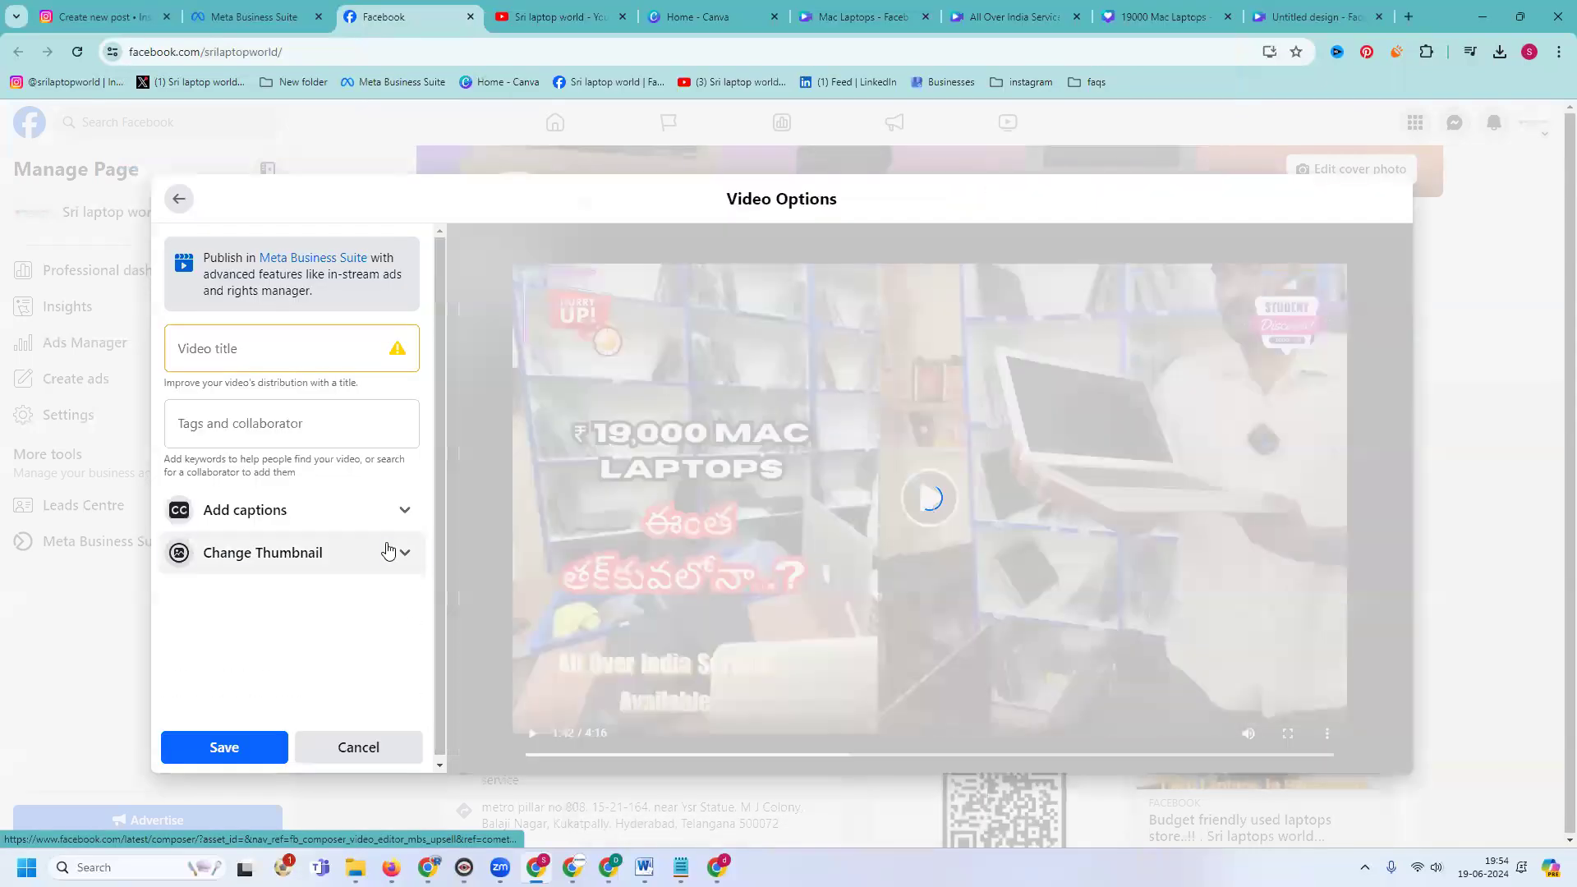
- Set the 19000 Mac Laptops image as the Facebook video's custom thumbnail
{"action": "left_click", "coordinate": [387, 552]}
{"action": "left_click", "coordinate": [355, 638]}
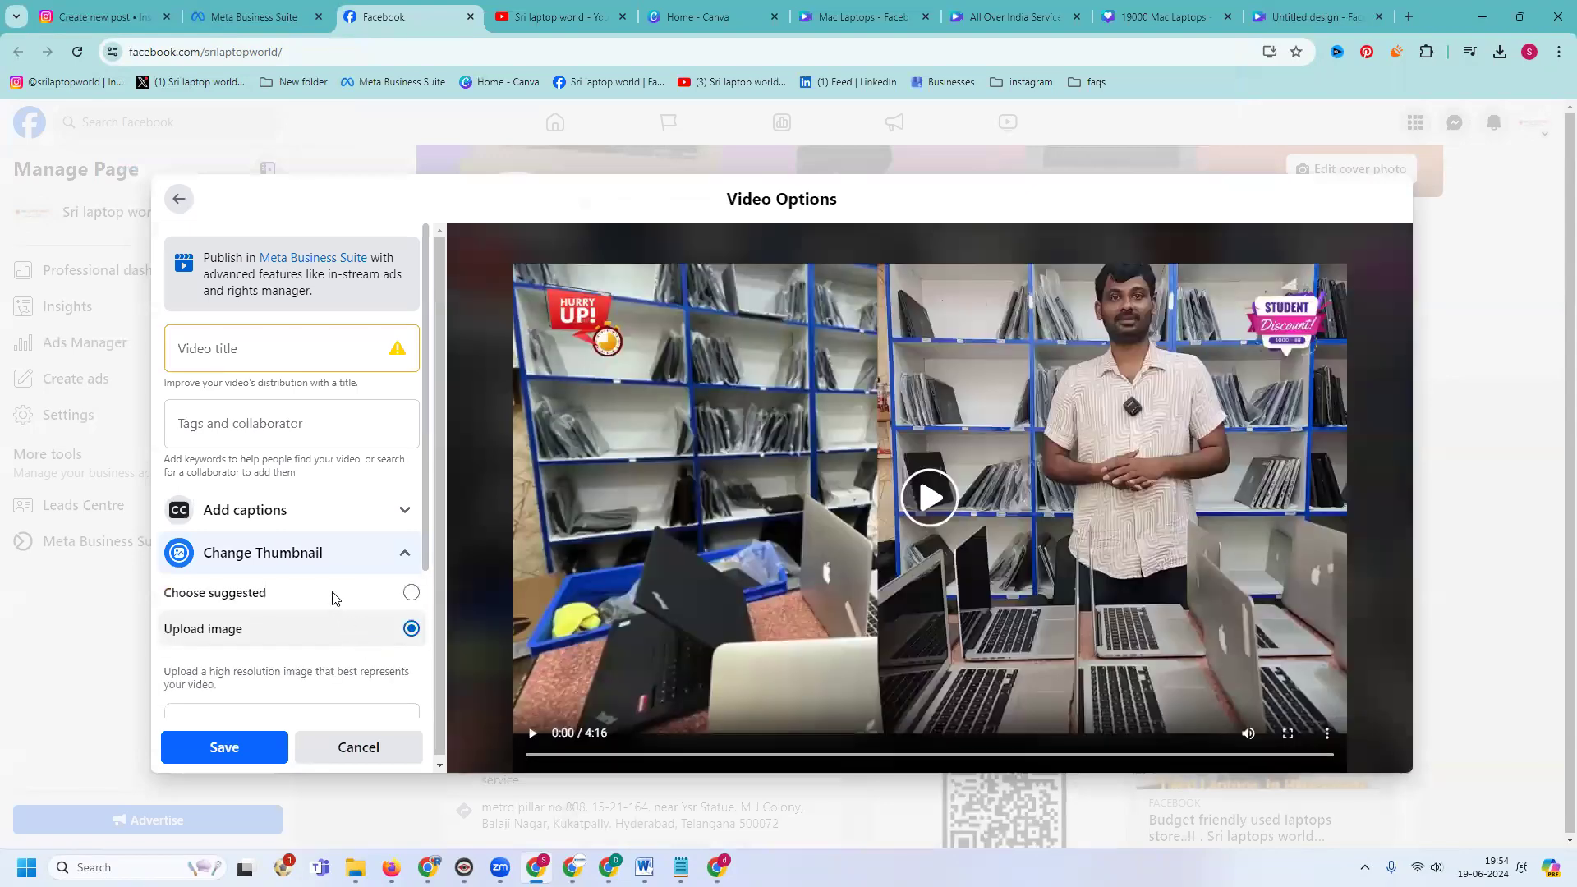
{"action": "scroll", "coordinate": [324, 592], "scroll_direction": "down", "scroll_amount": 3}
{"action": "left_click", "coordinate": [312, 561]}
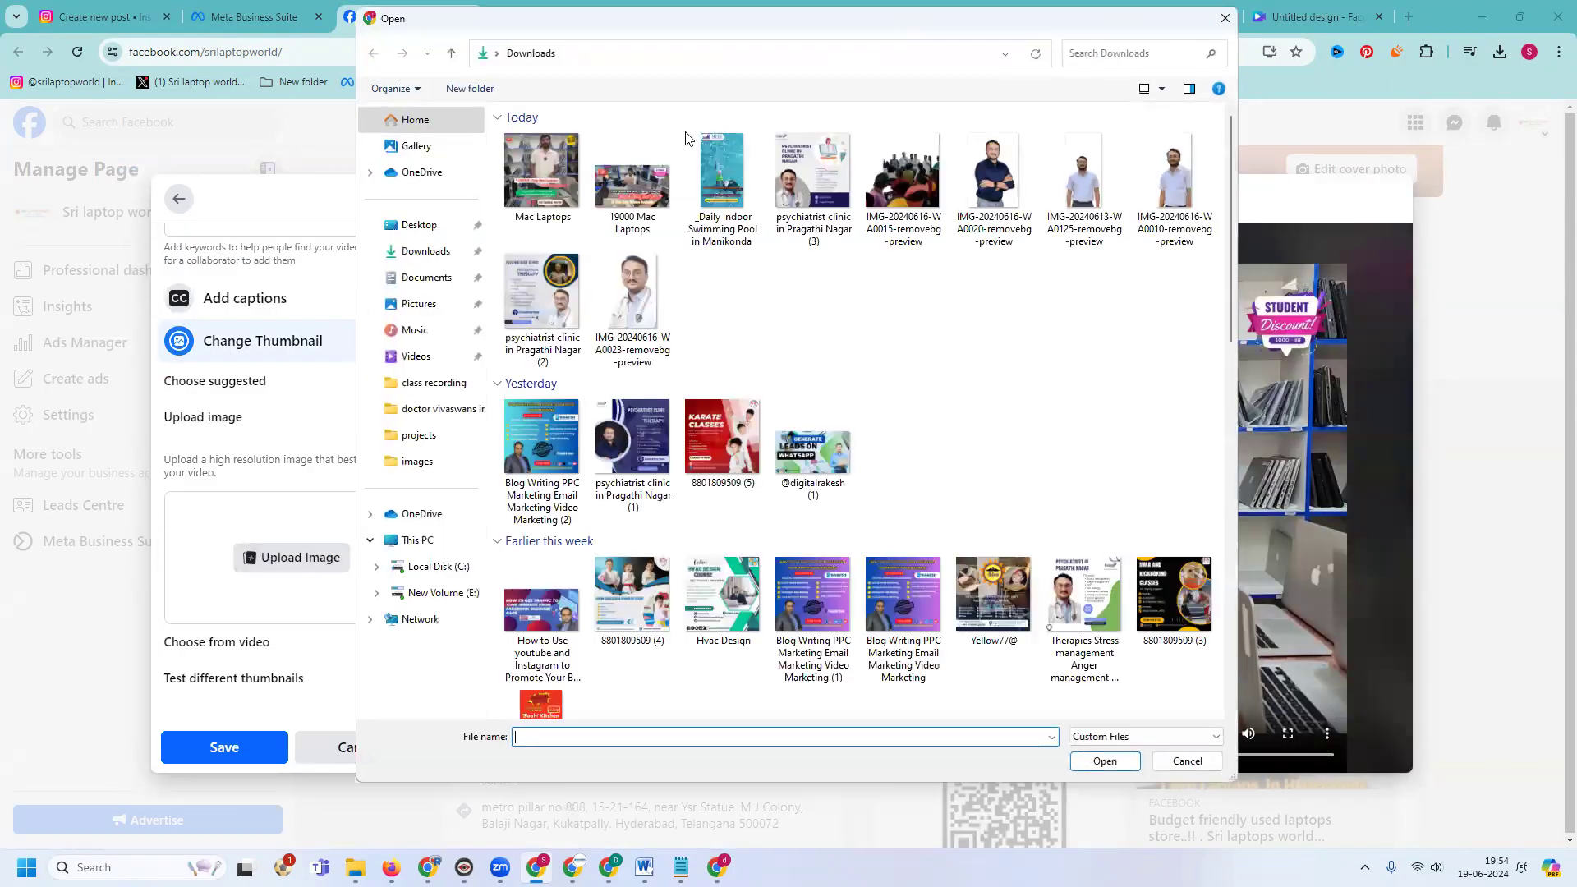
{"action": "left_click", "coordinate": [632, 186]}
{"action": "double_click", "coordinate": [632, 186]}
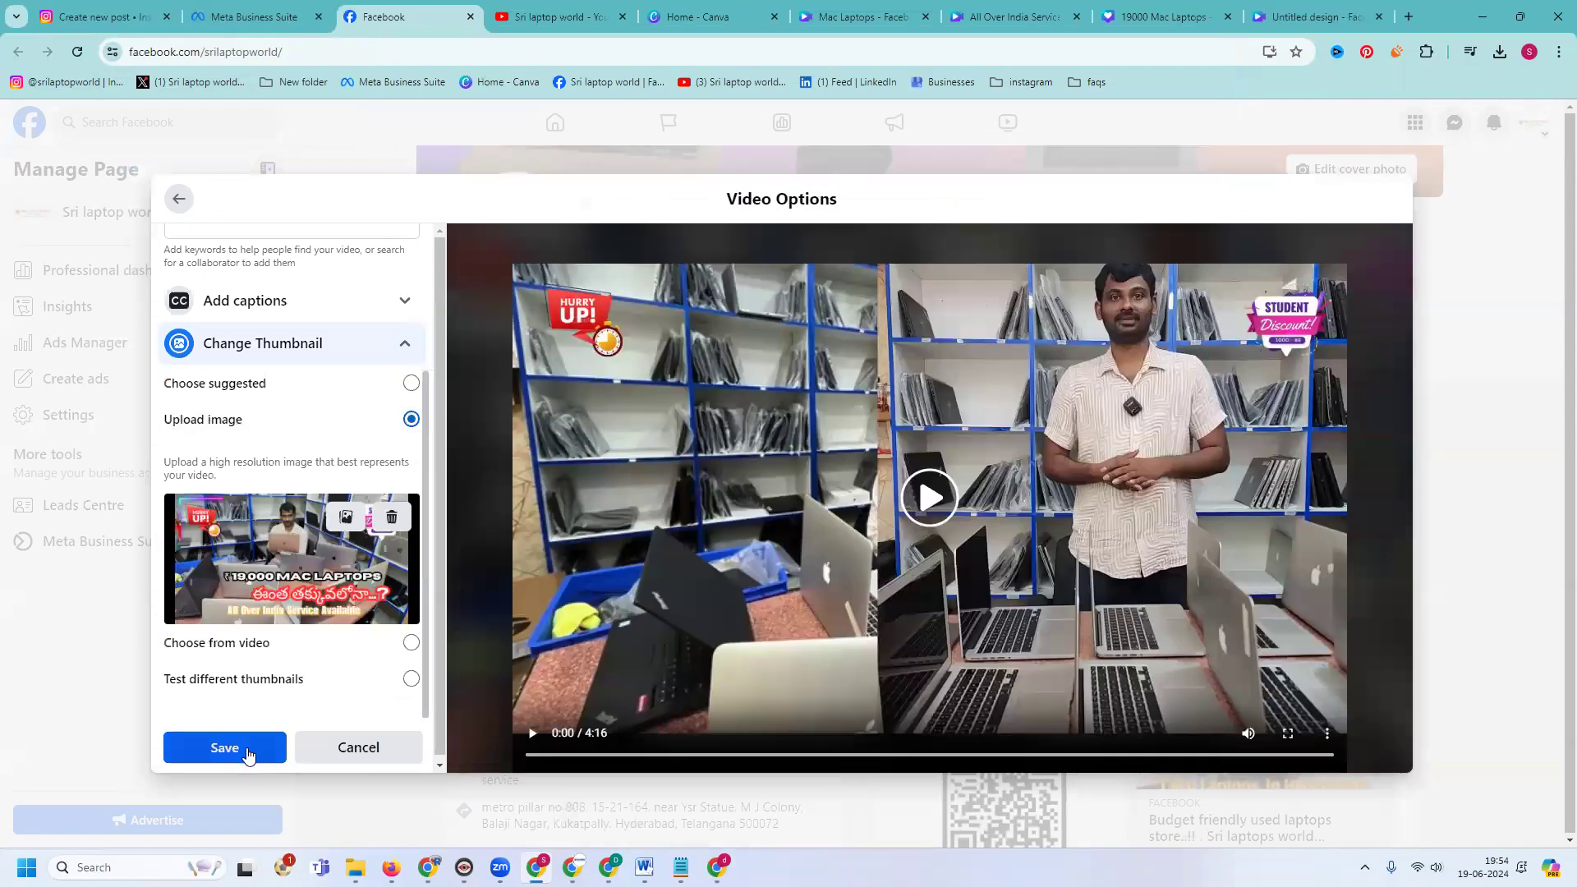
{"action": "left_click", "coordinate": [247, 750]}
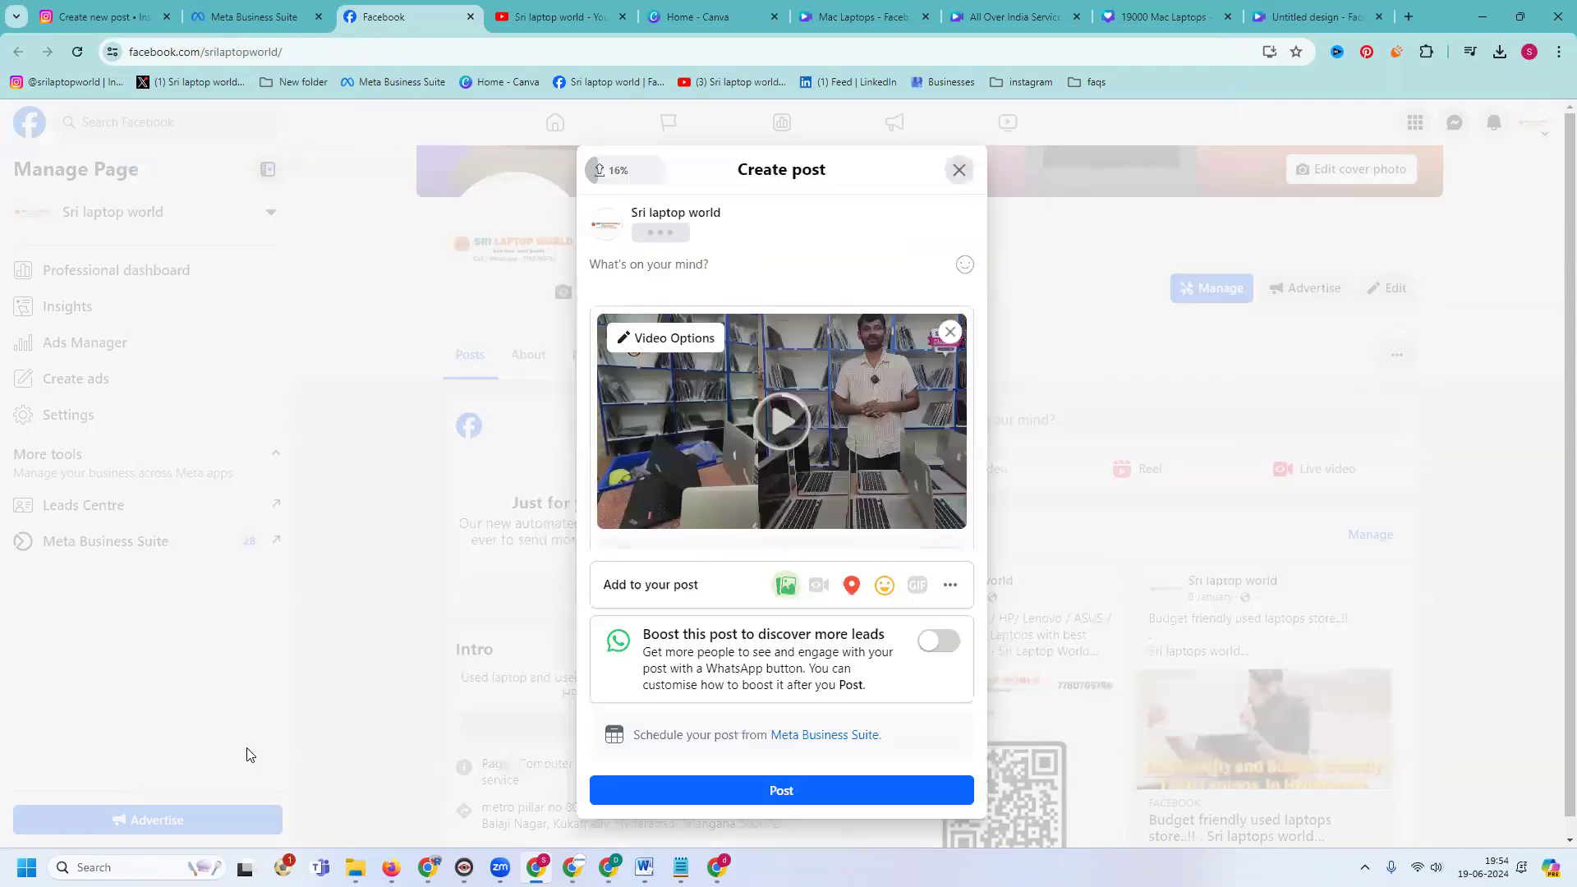
- Paste the prepared Mac laptops caption with hashtags into the post
{"action": "key", "text": "ctrl+v"}
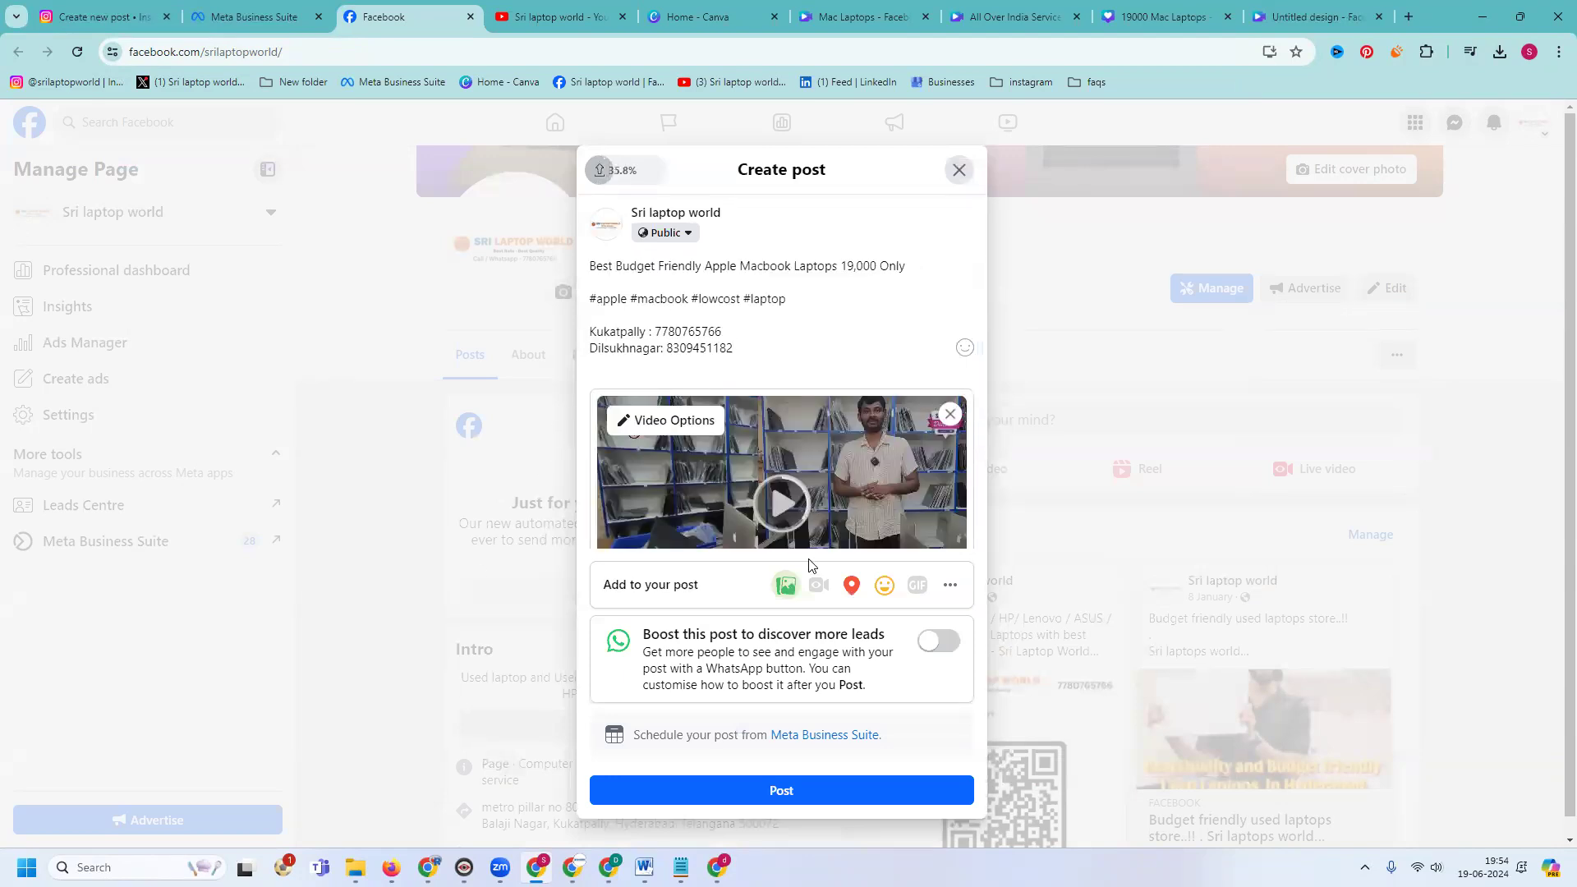
{"action": "scroll", "coordinate": [821, 511], "scroll_direction": "down", "scroll_amount": 2}
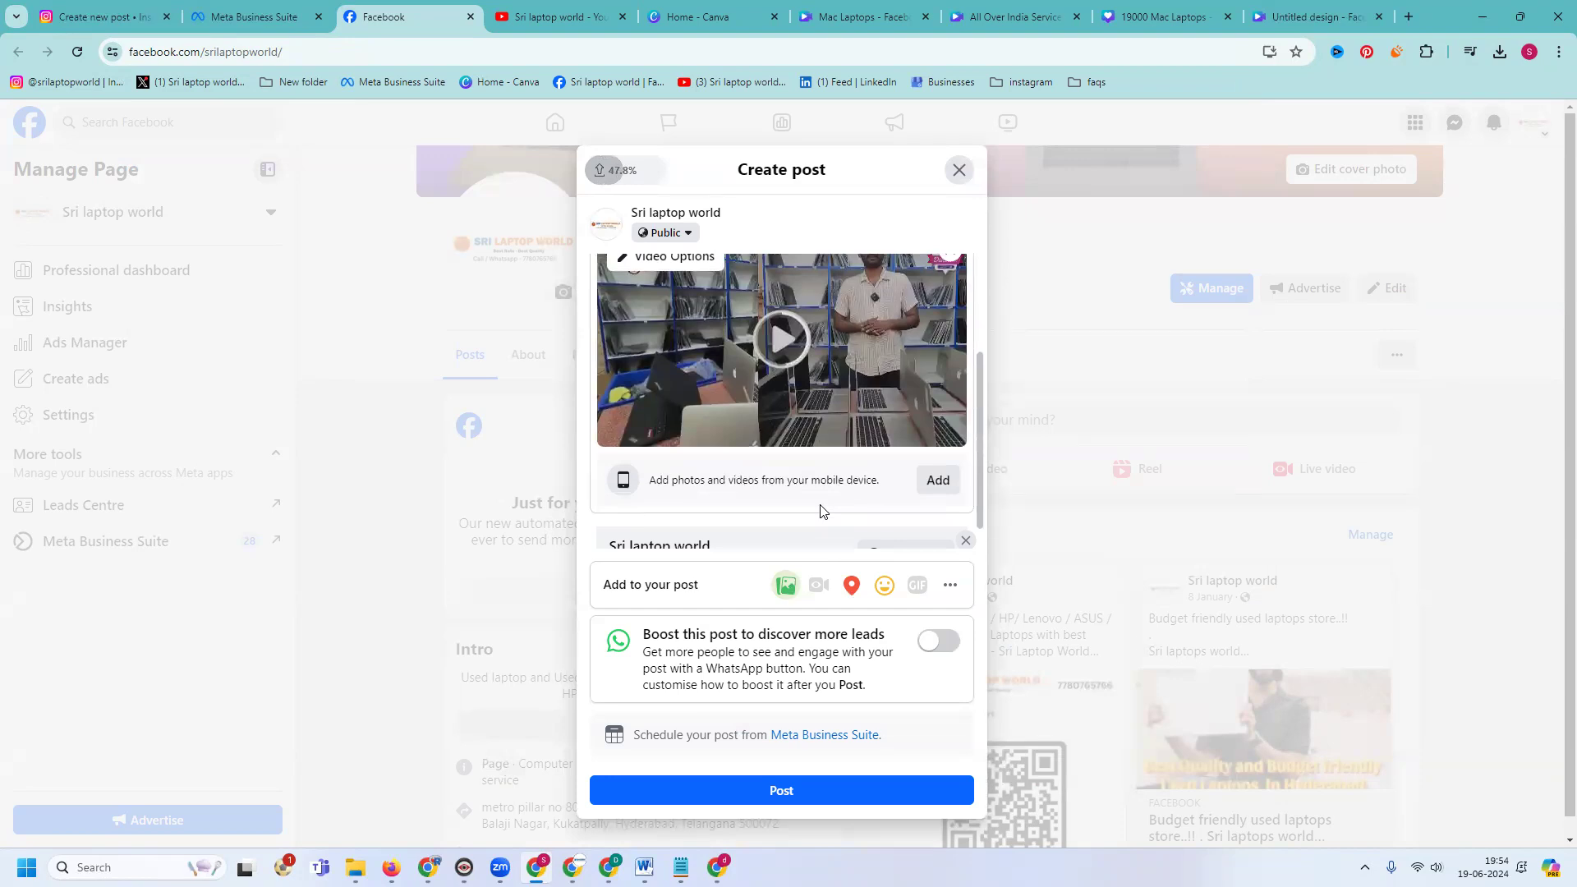
{"action": "scroll", "coordinate": [820, 506], "scroll_direction": "up", "scroll_amount": 1}
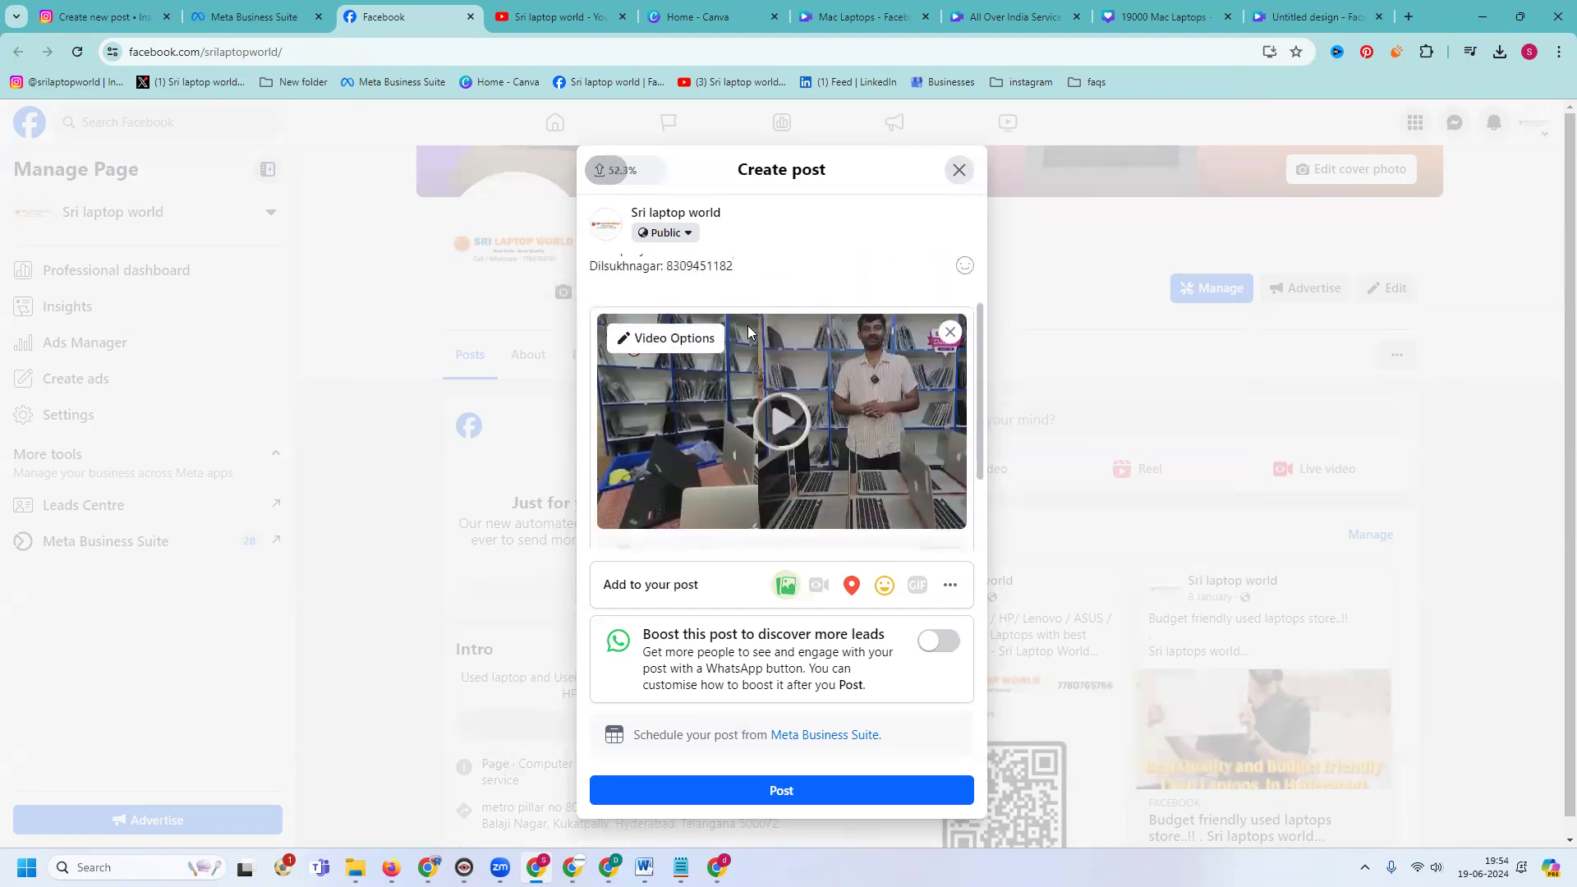
- Recheck the video's thumbnail options, publish the Facebook post, then bring up YouTube
{"action": "left_click", "coordinate": [682, 341]}
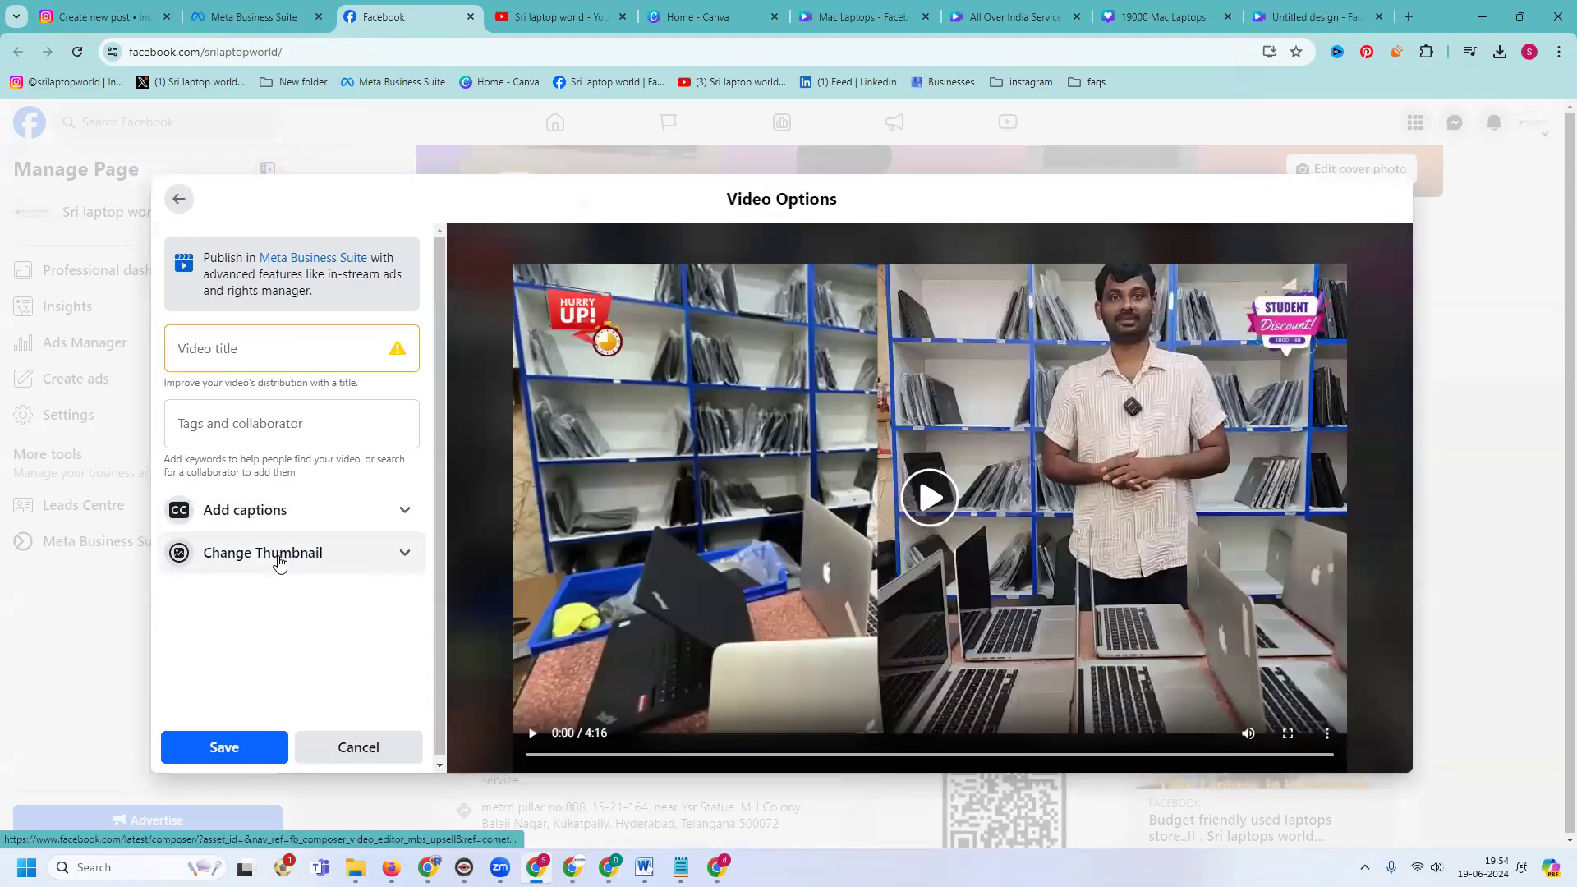
{"action": "left_click", "coordinate": [278, 559]}
{"action": "scroll", "coordinate": [289, 558], "scroll_direction": "down", "scroll_amount": 3}
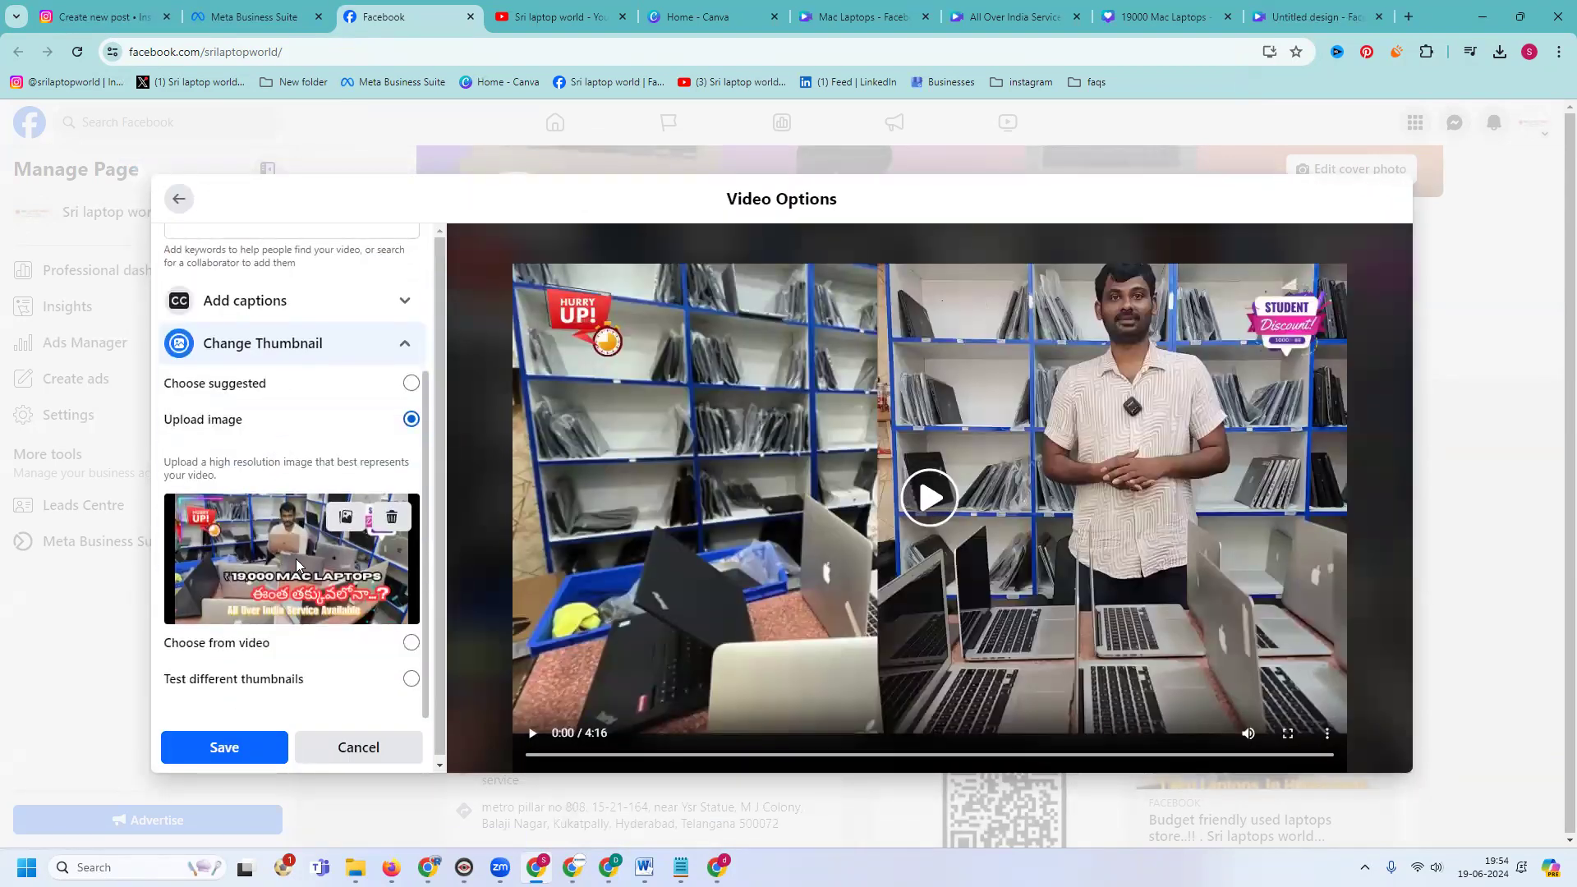
{"action": "left_click", "coordinate": [257, 748]}
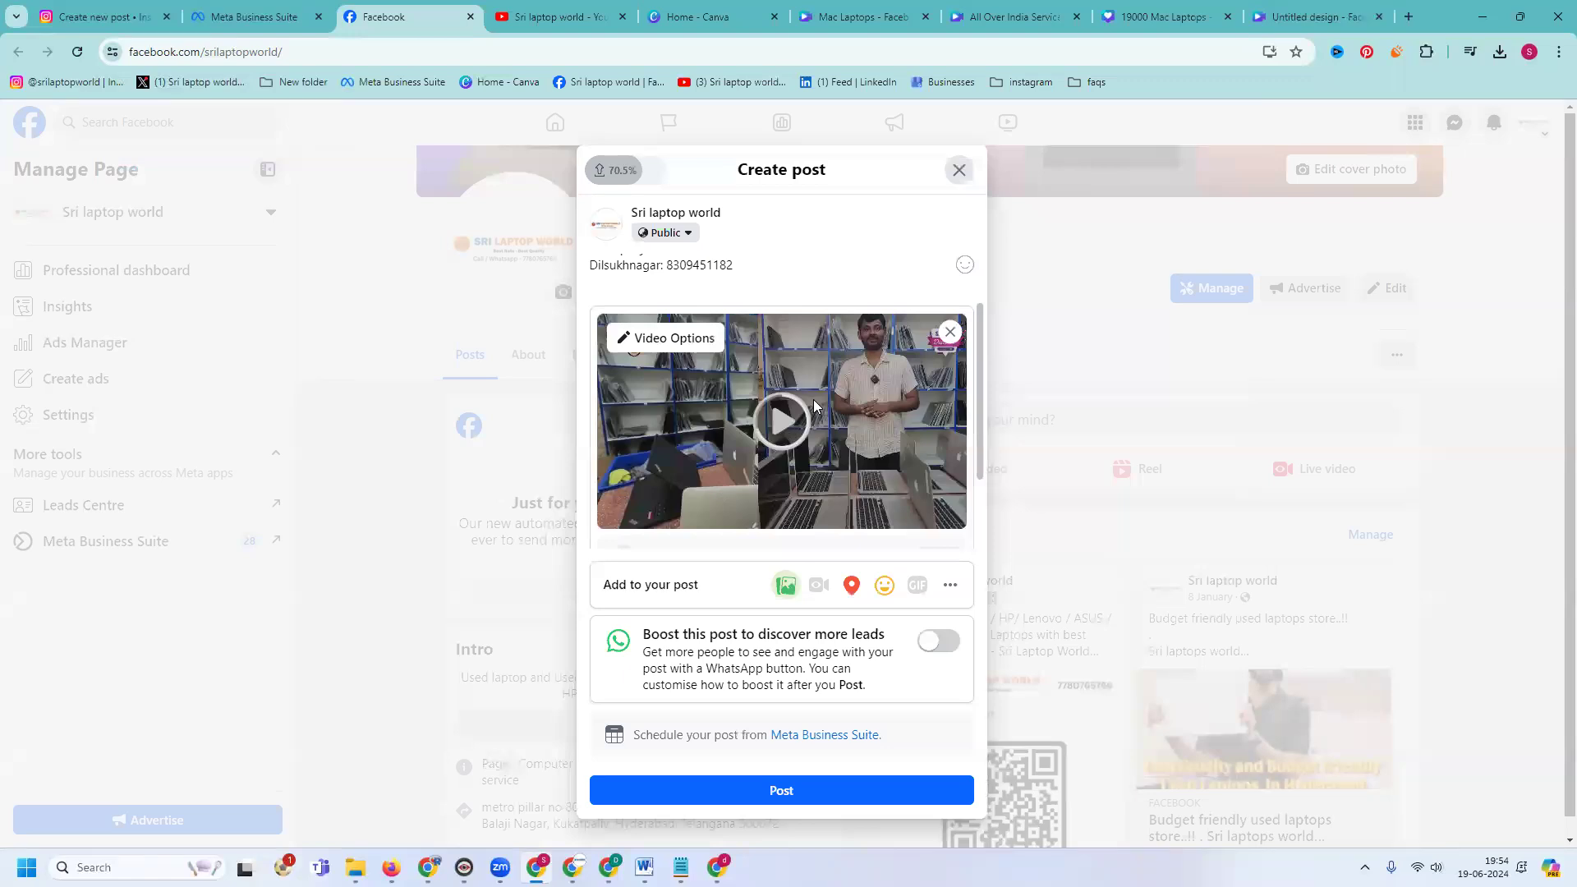
{"action": "scroll", "coordinate": [817, 407], "scroll_direction": "down", "scroll_amount": 2}
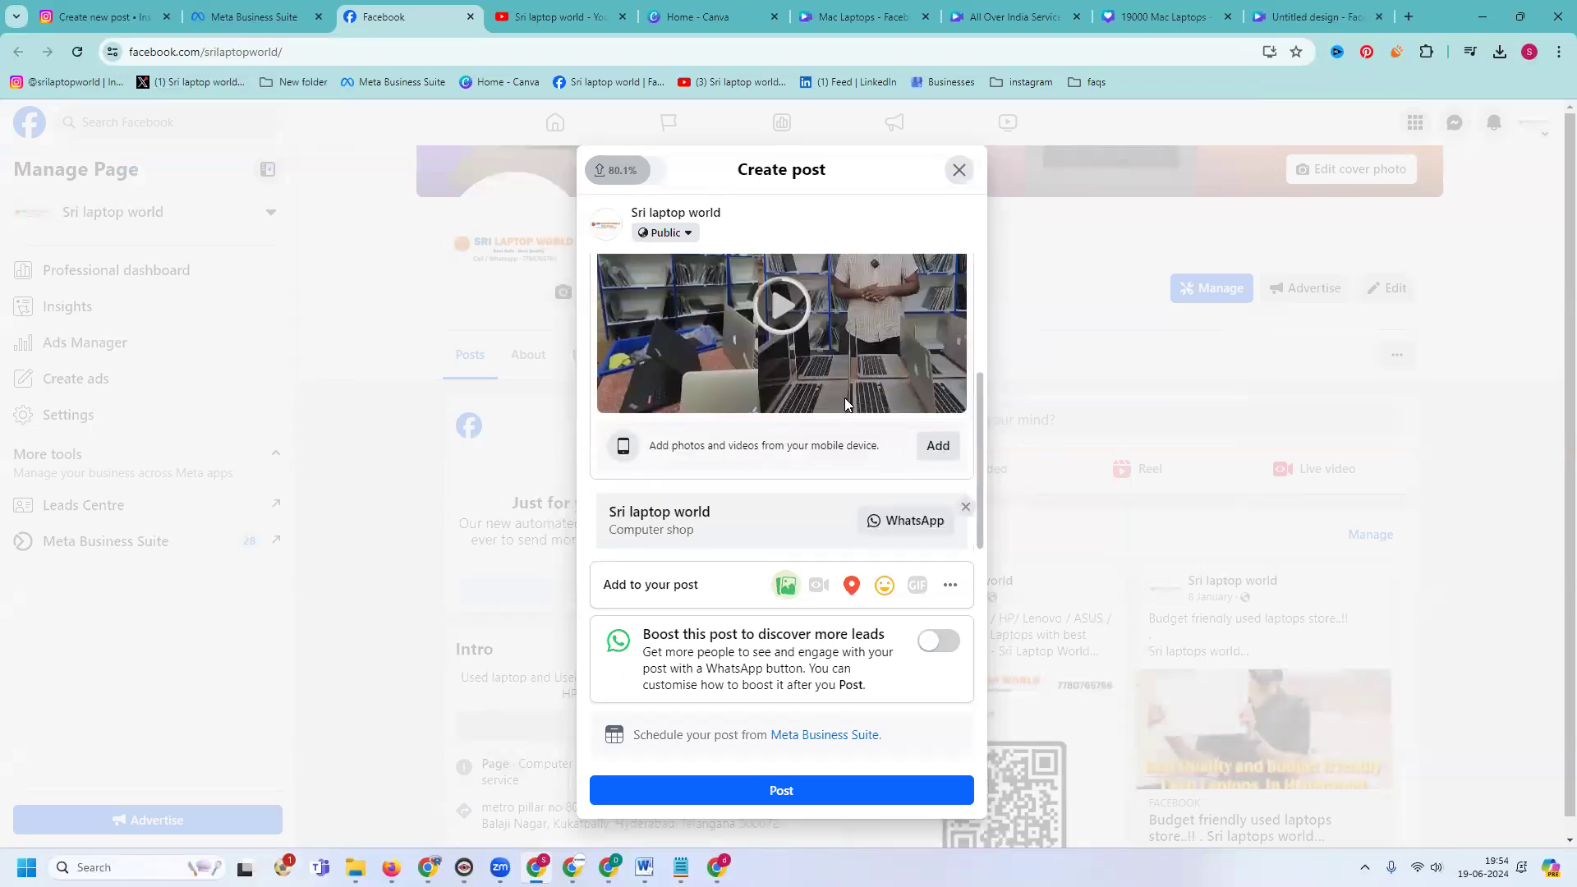
{"action": "scroll", "coordinate": [800, 335], "scroll_direction": "up", "scroll_amount": 3}
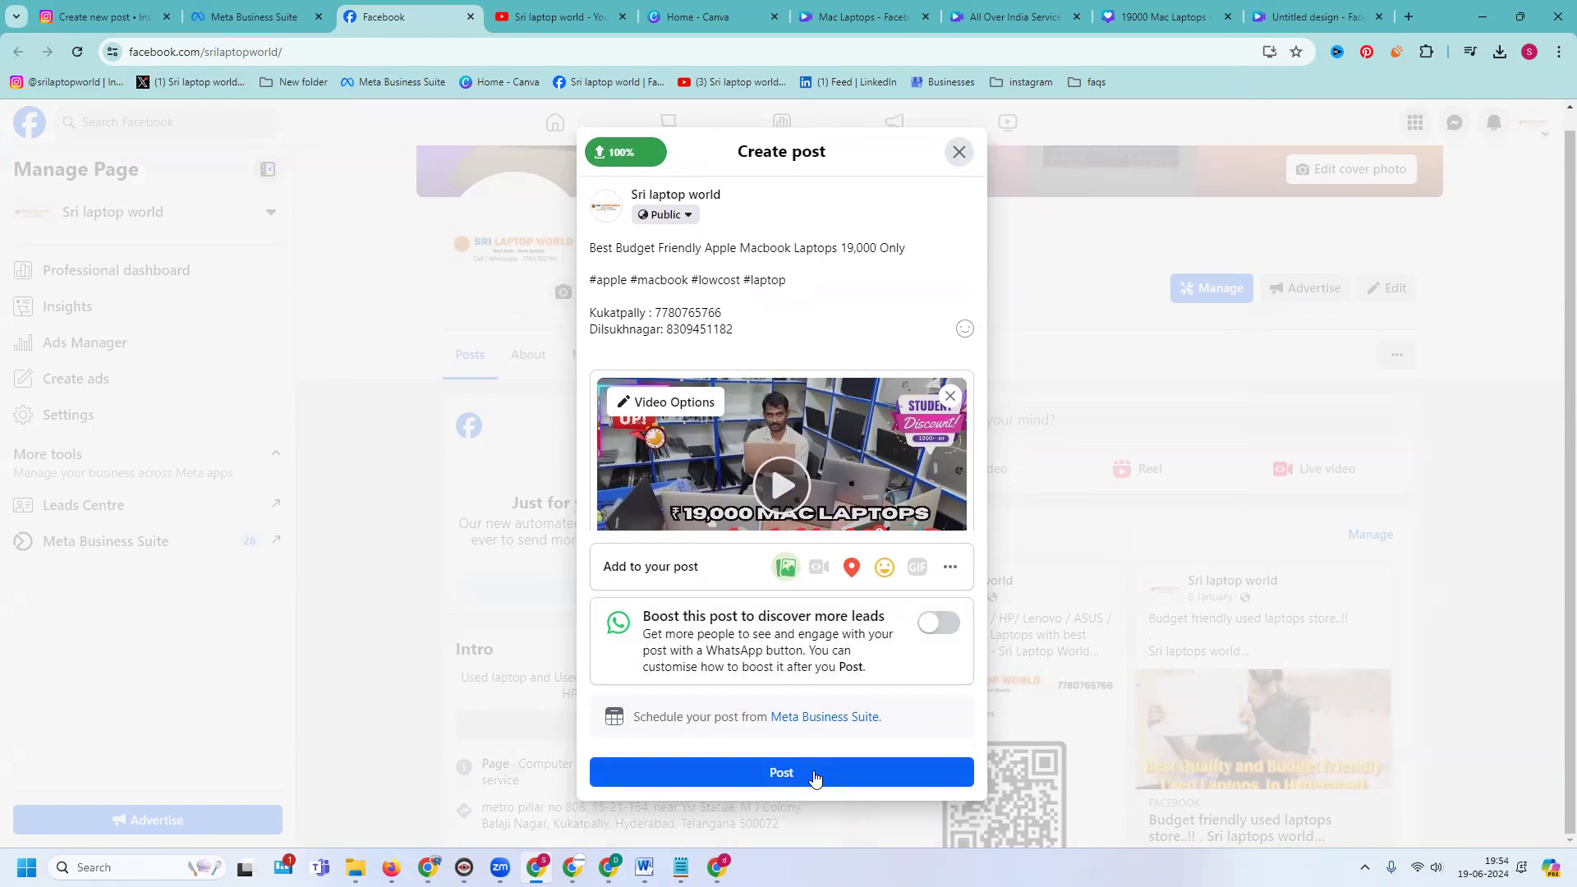
{"action": "left_click", "coordinate": [814, 774]}
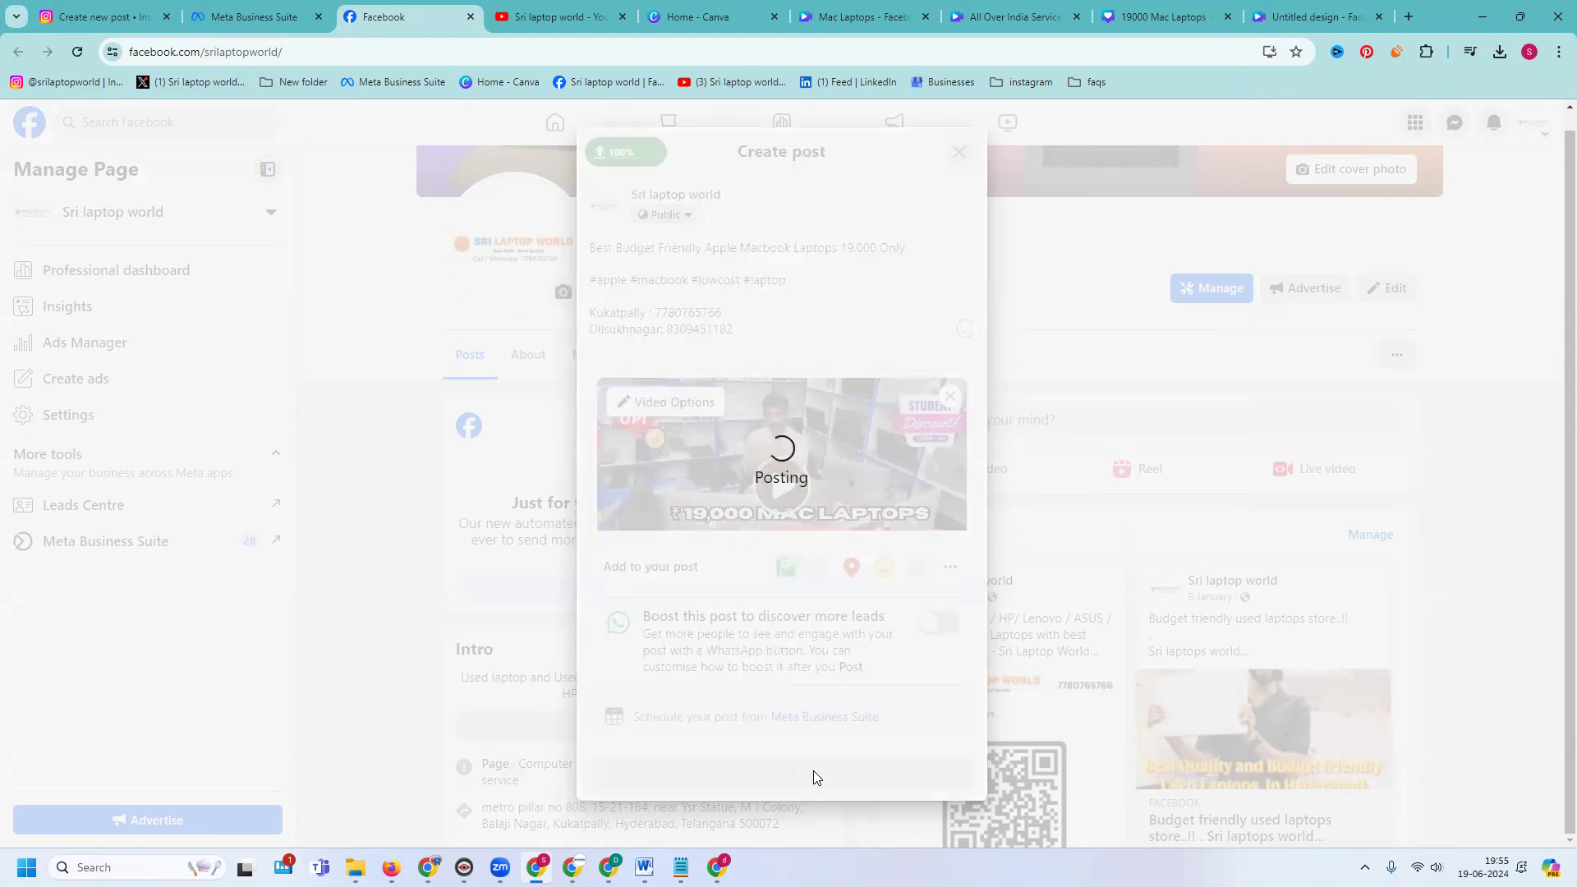
{"action": "left_click", "coordinate": [529, 7]}
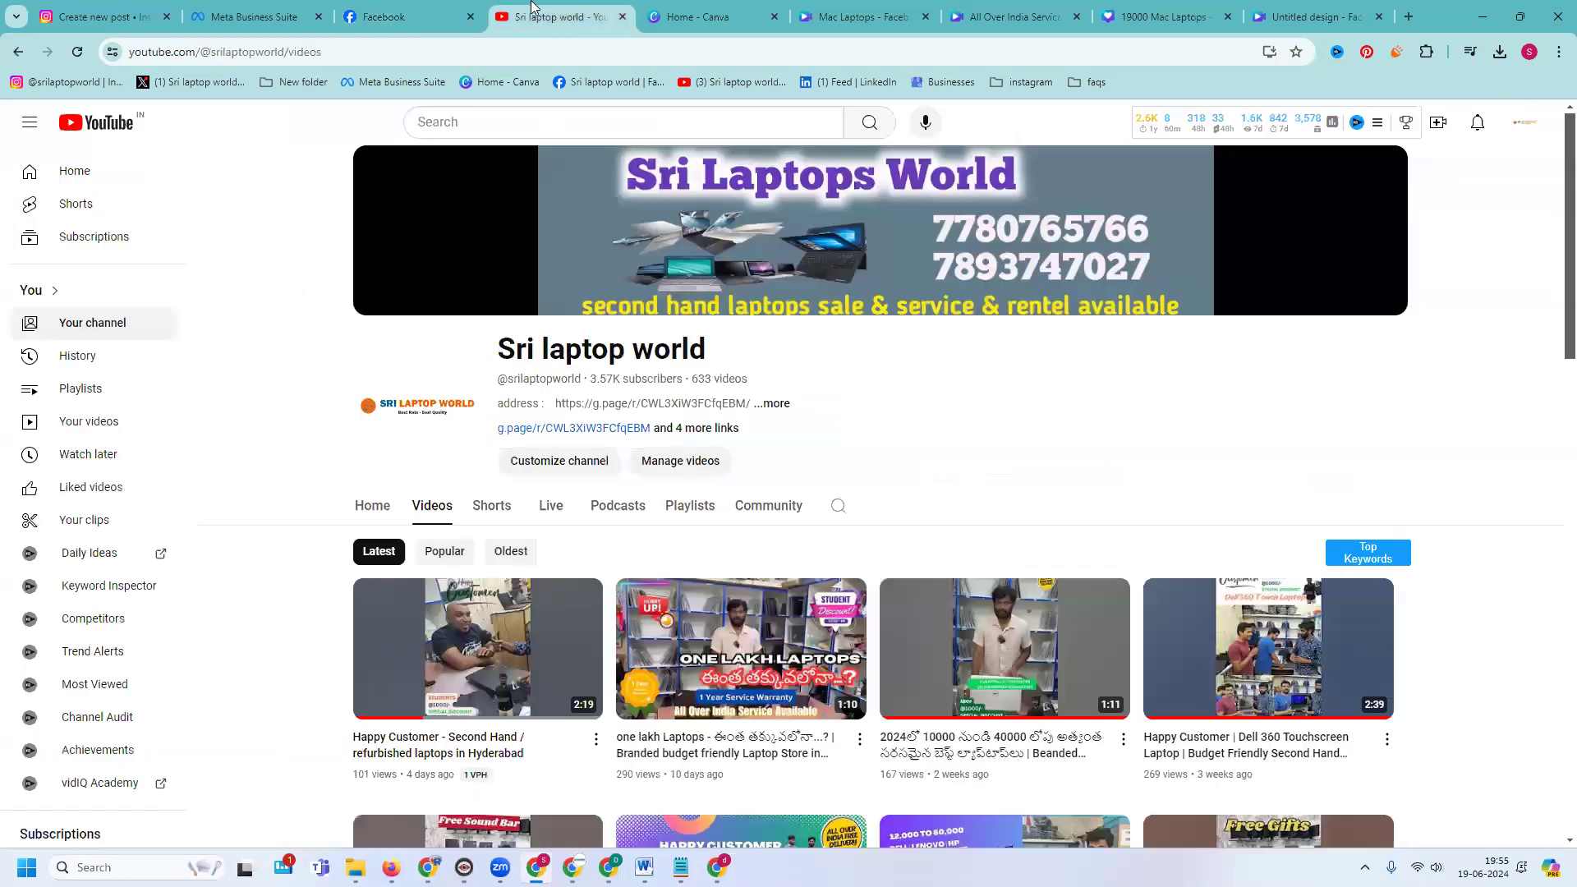
- Start a new video upload in YouTube Studio and bring up the file picker
{"action": "left_click", "coordinate": [1438, 122]}
{"action": "left_click", "coordinate": [1440, 163]}
{"action": "left_click", "coordinate": [658, 11]}
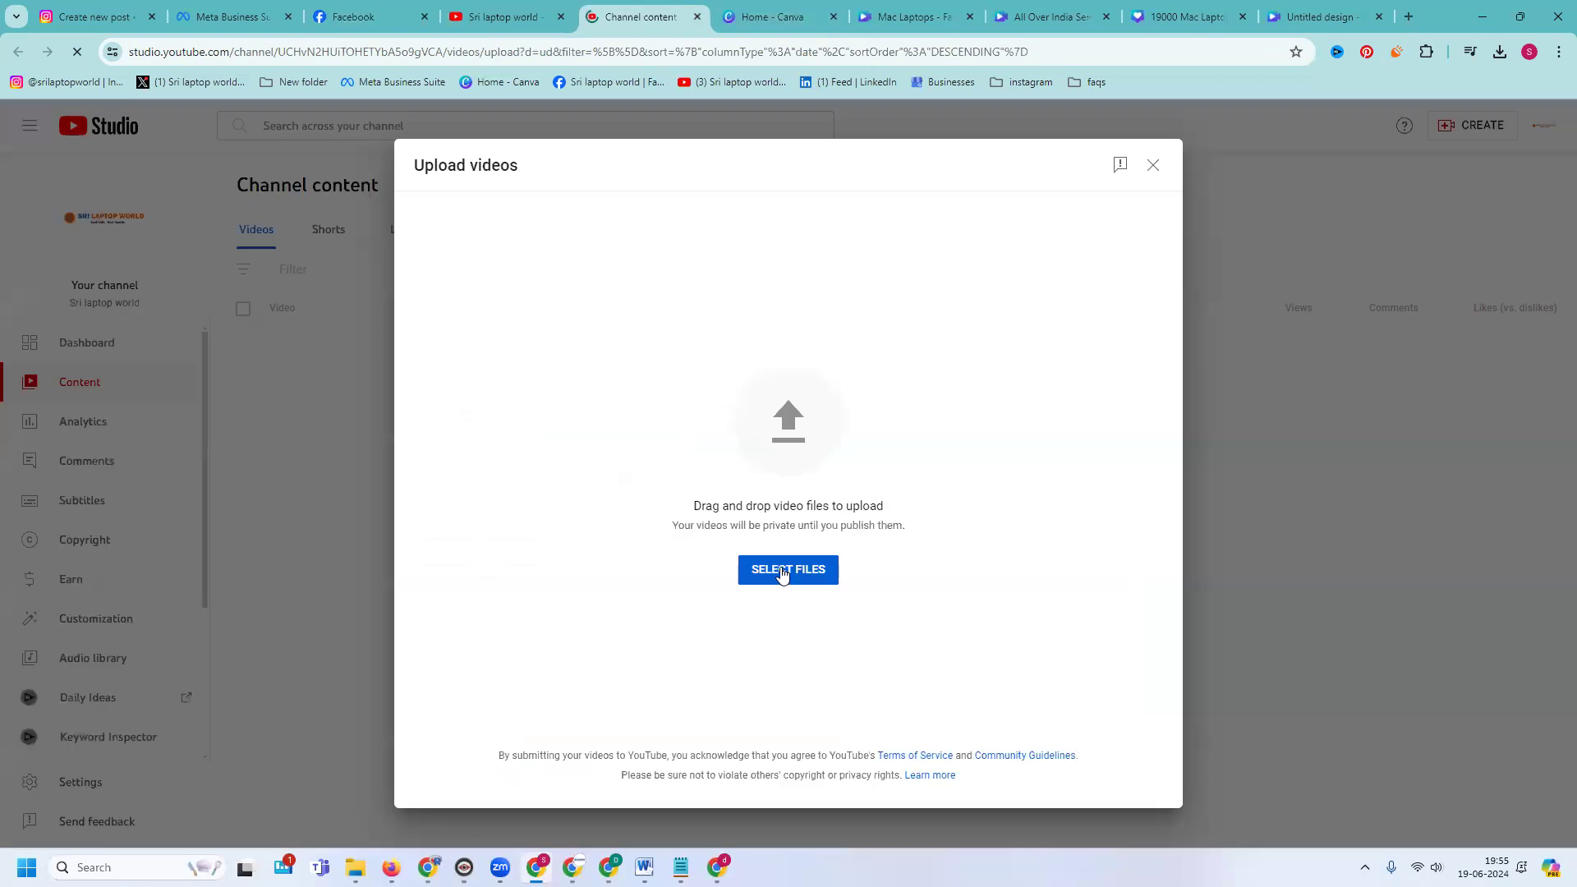
{"action": "left_click", "coordinate": [783, 573]}
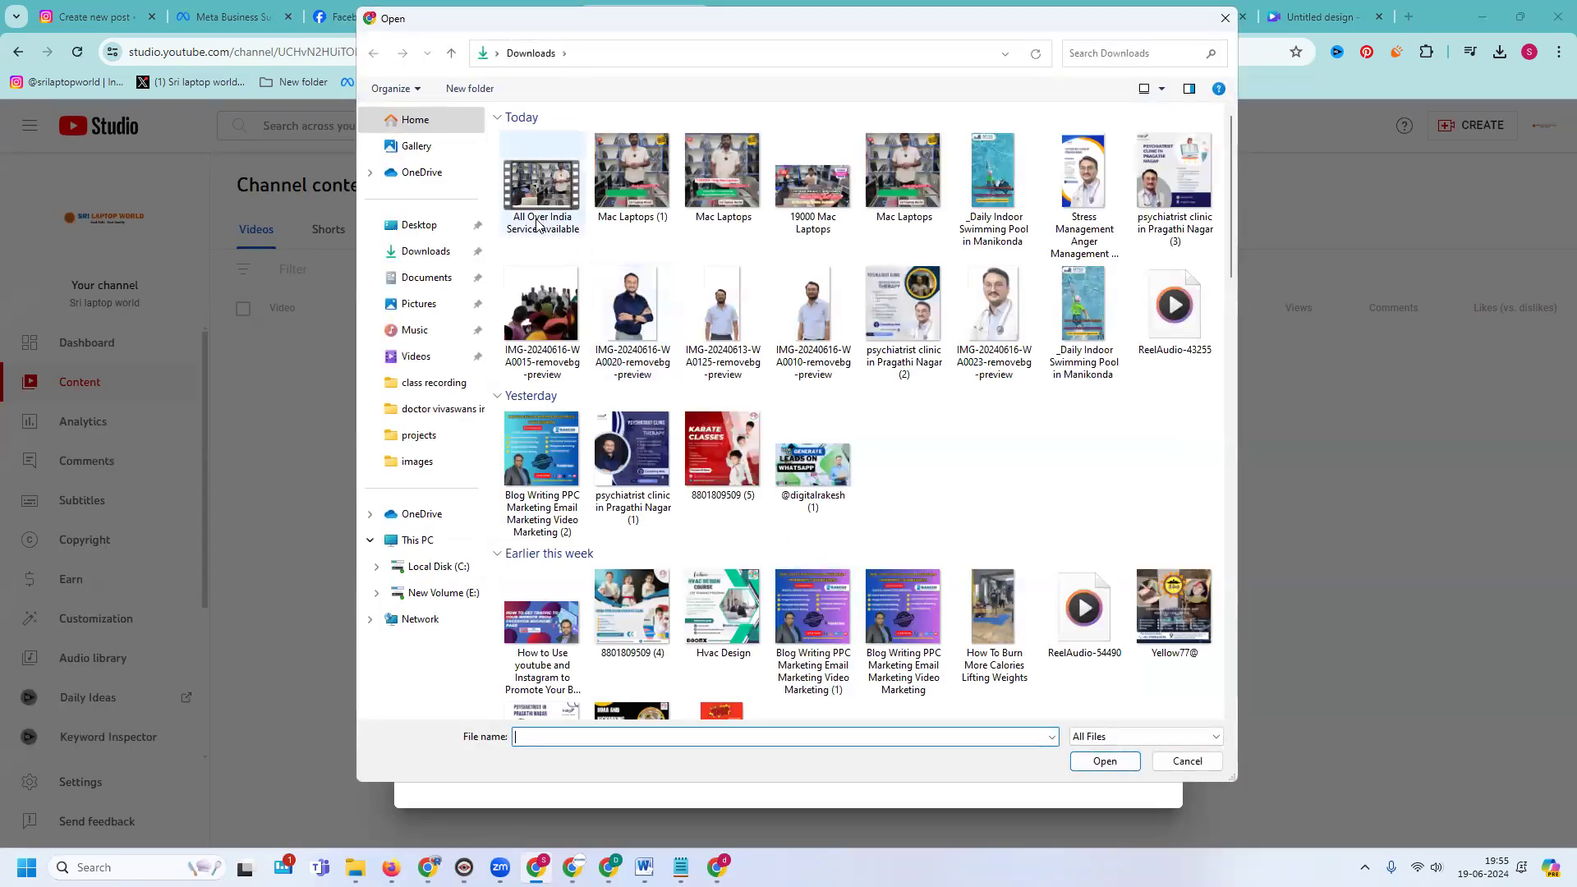
{"action": "left_click", "coordinate": [1188, 760]}
{"action": "left_click", "coordinate": [823, 575]}
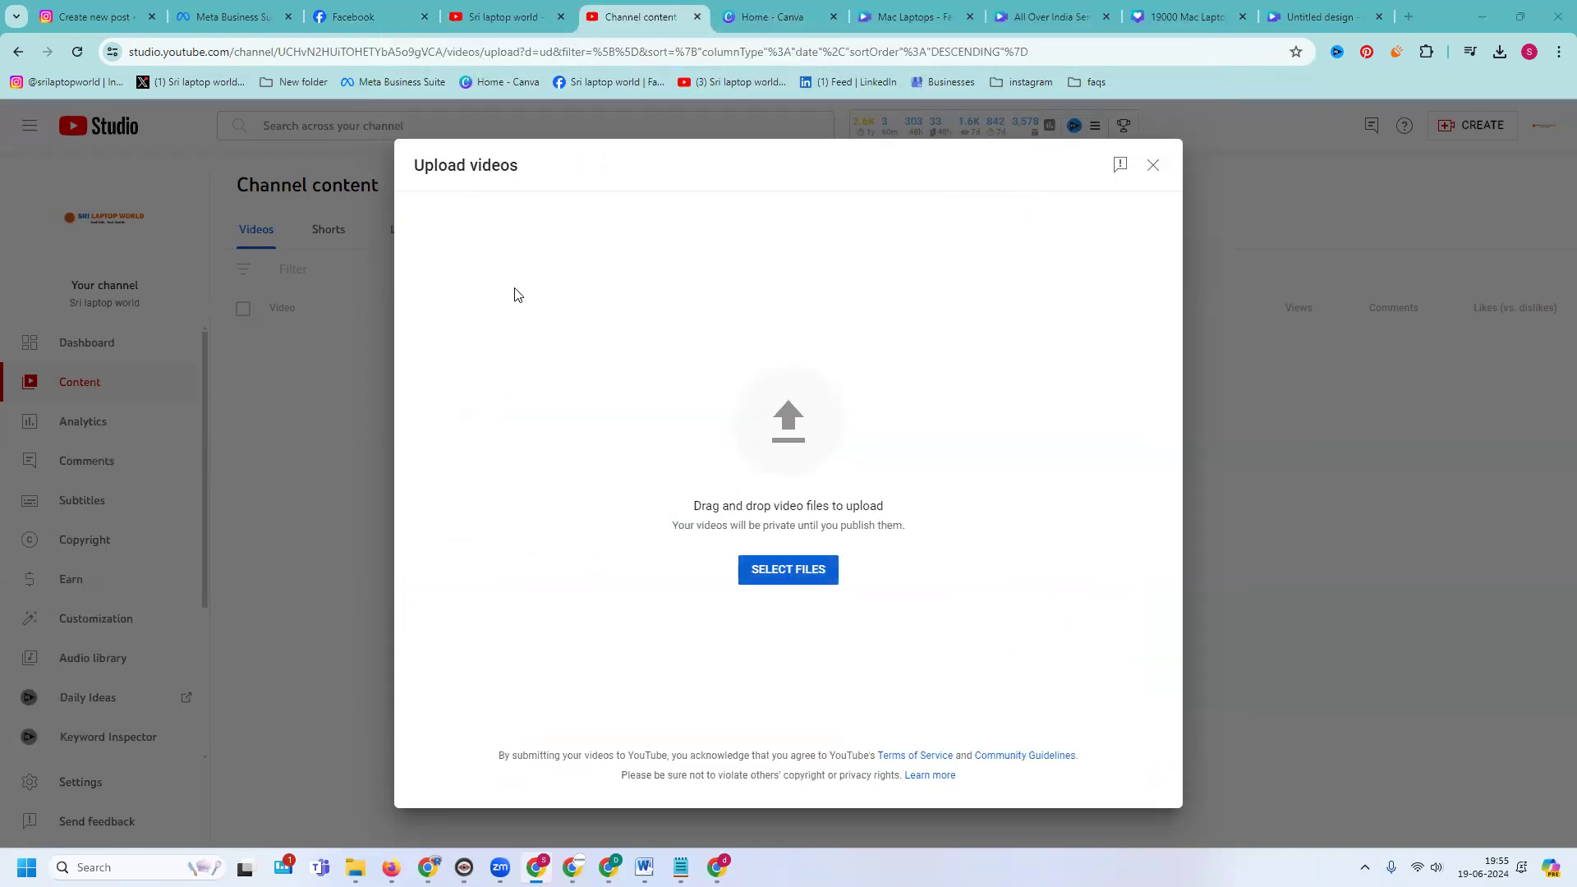
- Rename the video file to 'Best Budget Friendly Apple Macbook Laptops 19,000' and upload it
{"action": "left_click", "coordinate": [534, 220]}
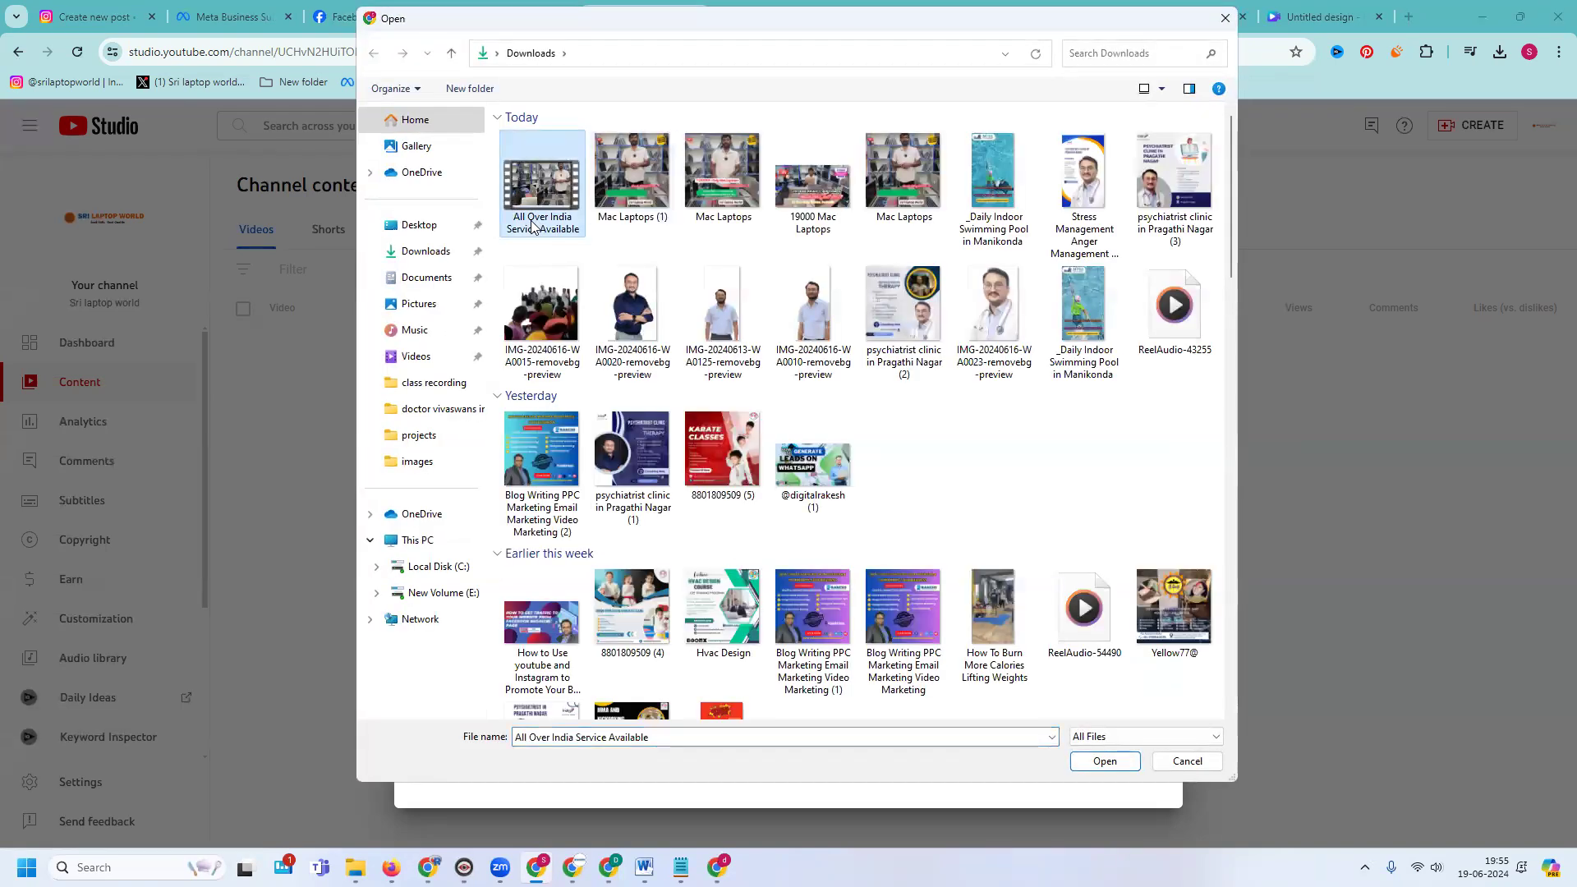
{"action": "left_click", "coordinate": [532, 224]}
{"action": "key", "text": "ctrl+v"}
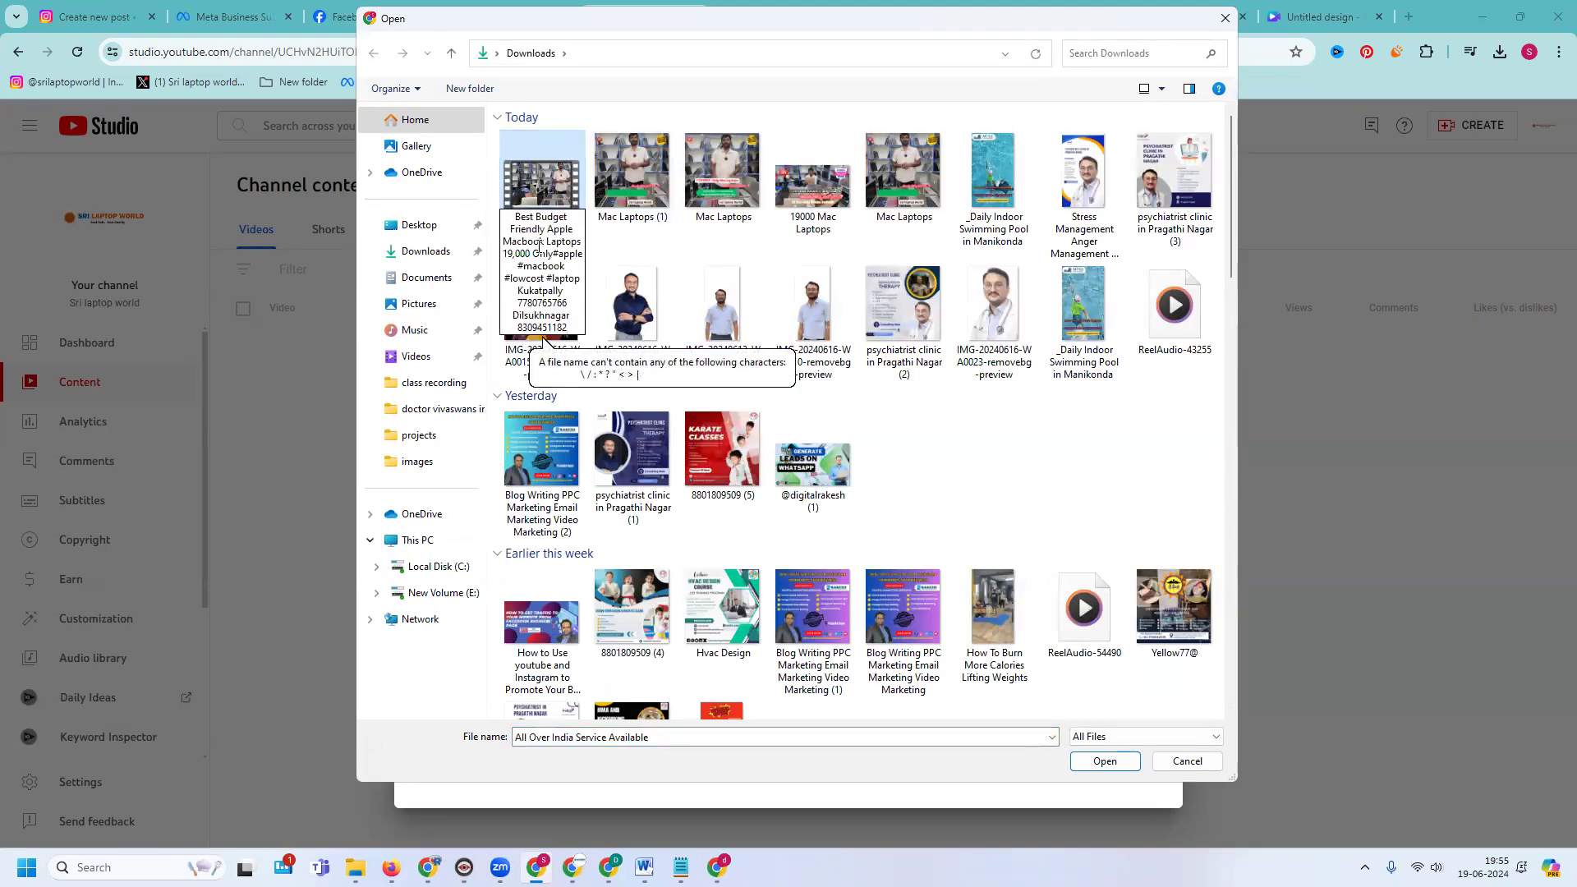
{"action": "left_click", "coordinate": [577, 324], "text": "shift"}
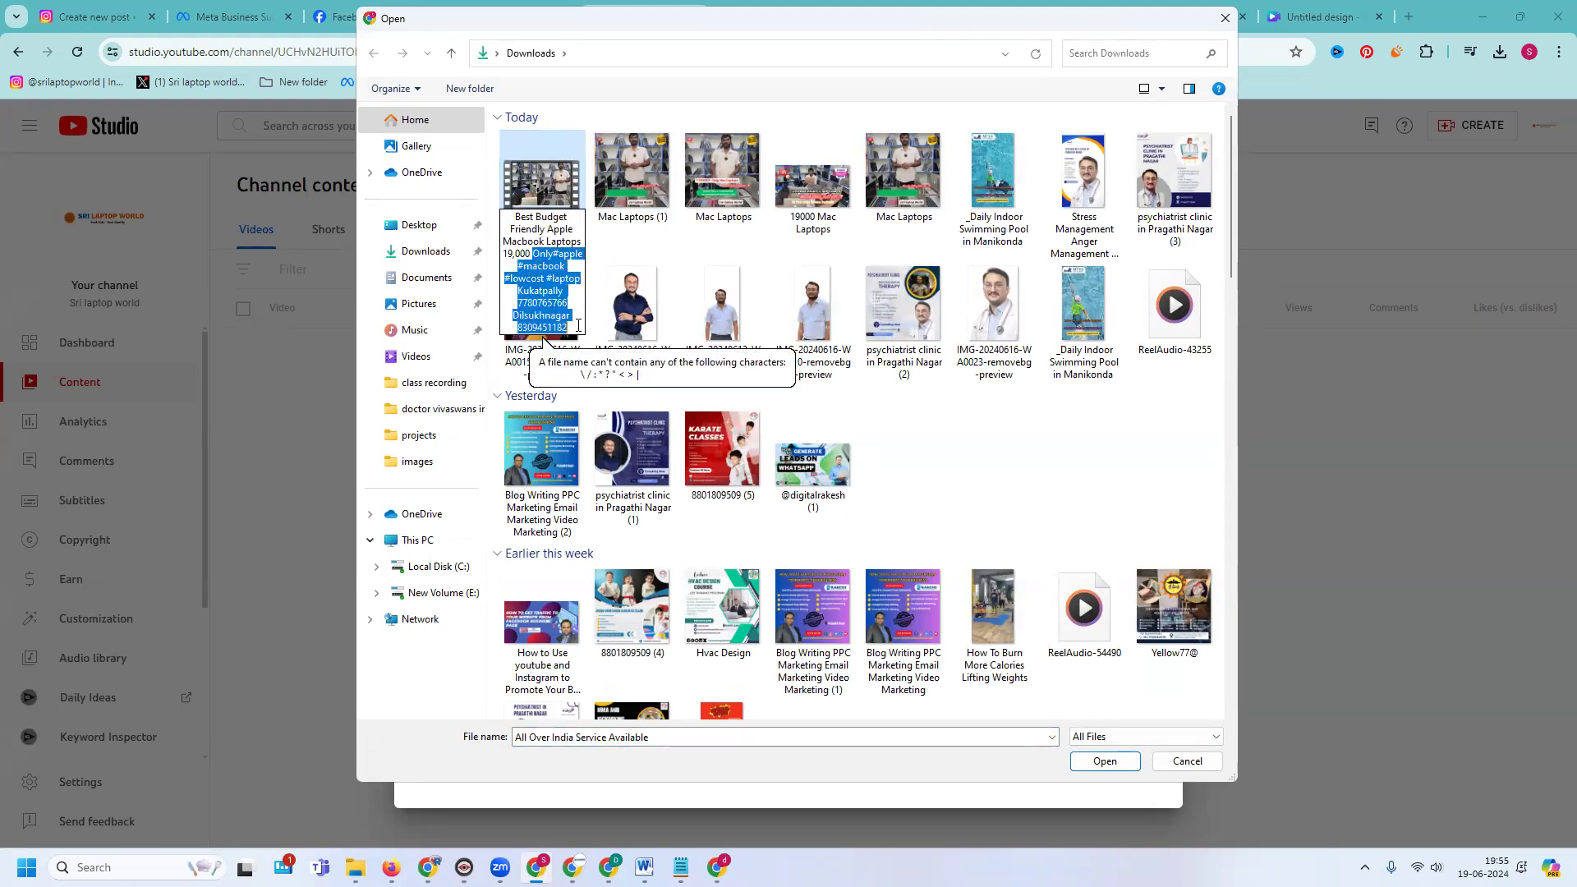
{"action": "key", "text": "BackSpace"}
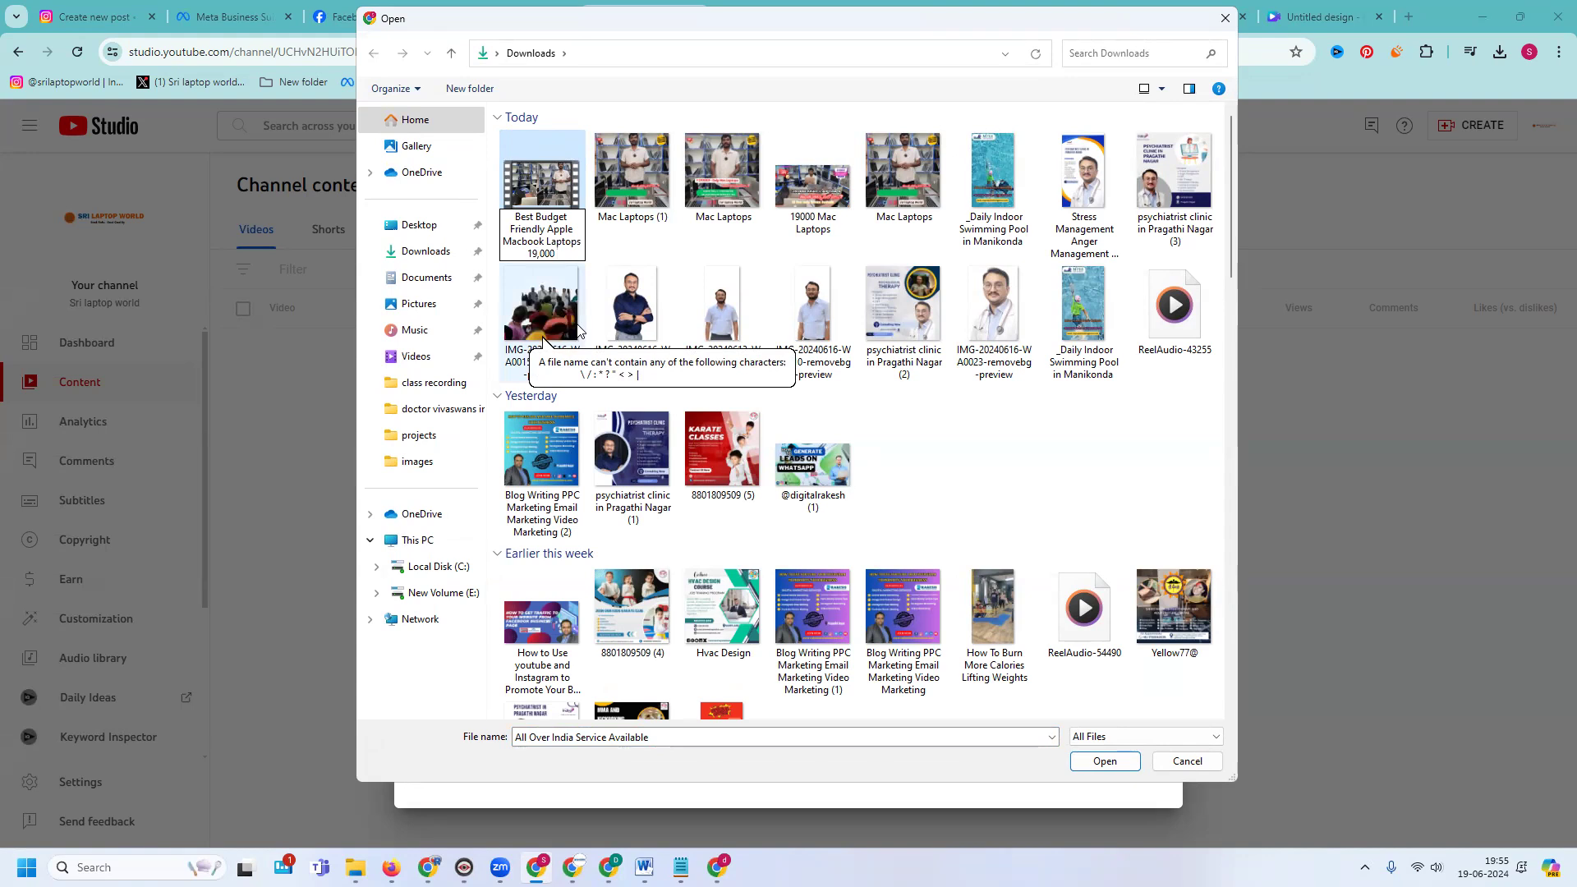
{"action": "key", "text": "Return"}
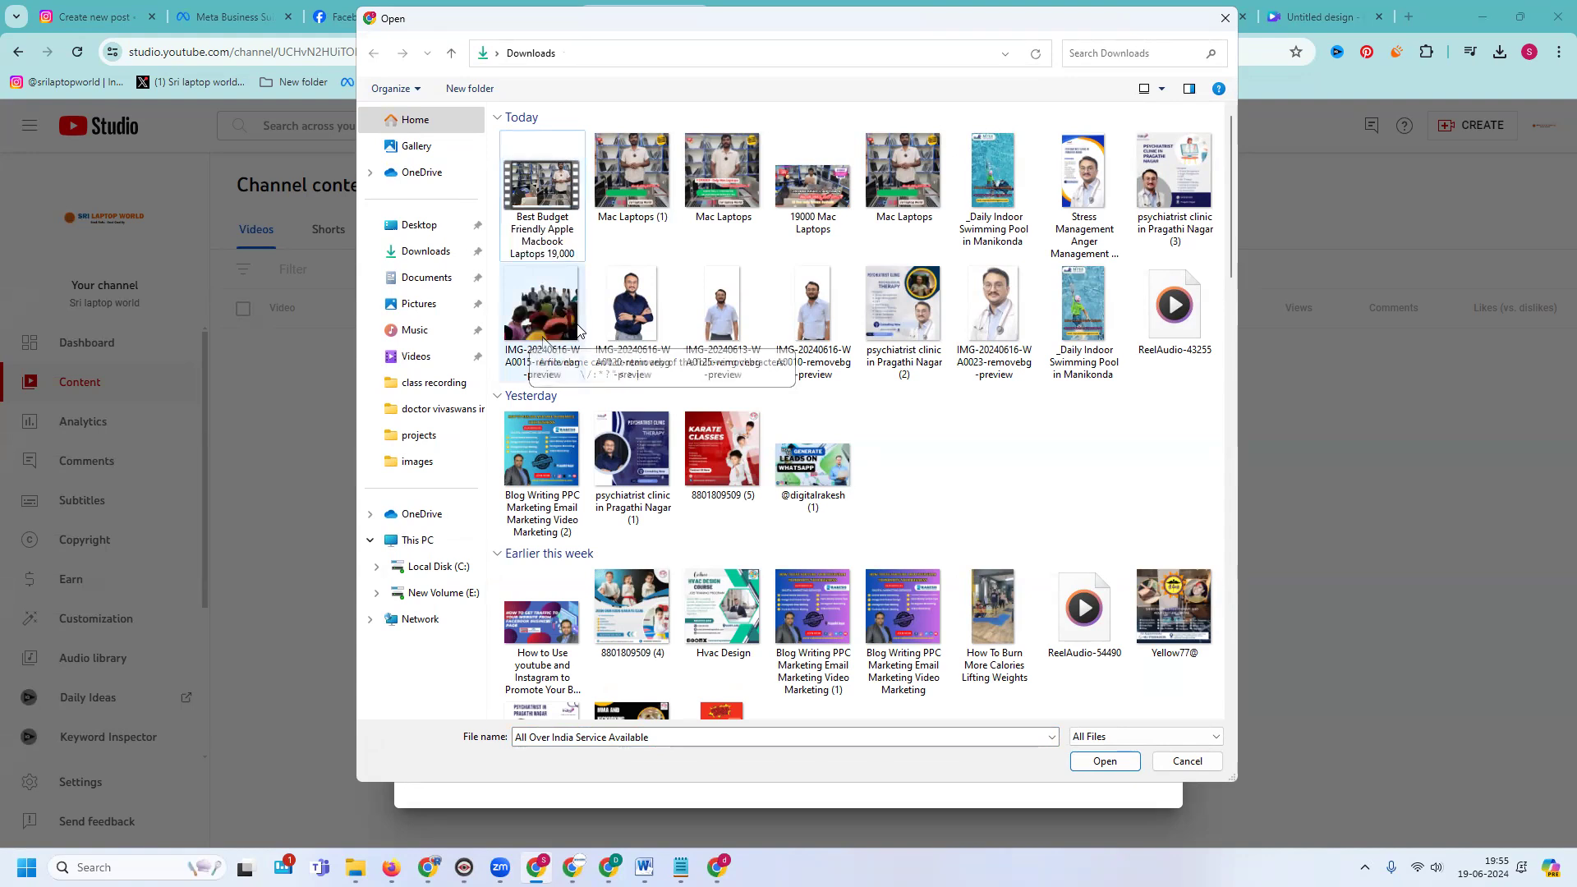
{"action": "left_click", "coordinate": [535, 190]}
{"action": "double_click", "coordinate": [535, 190]}
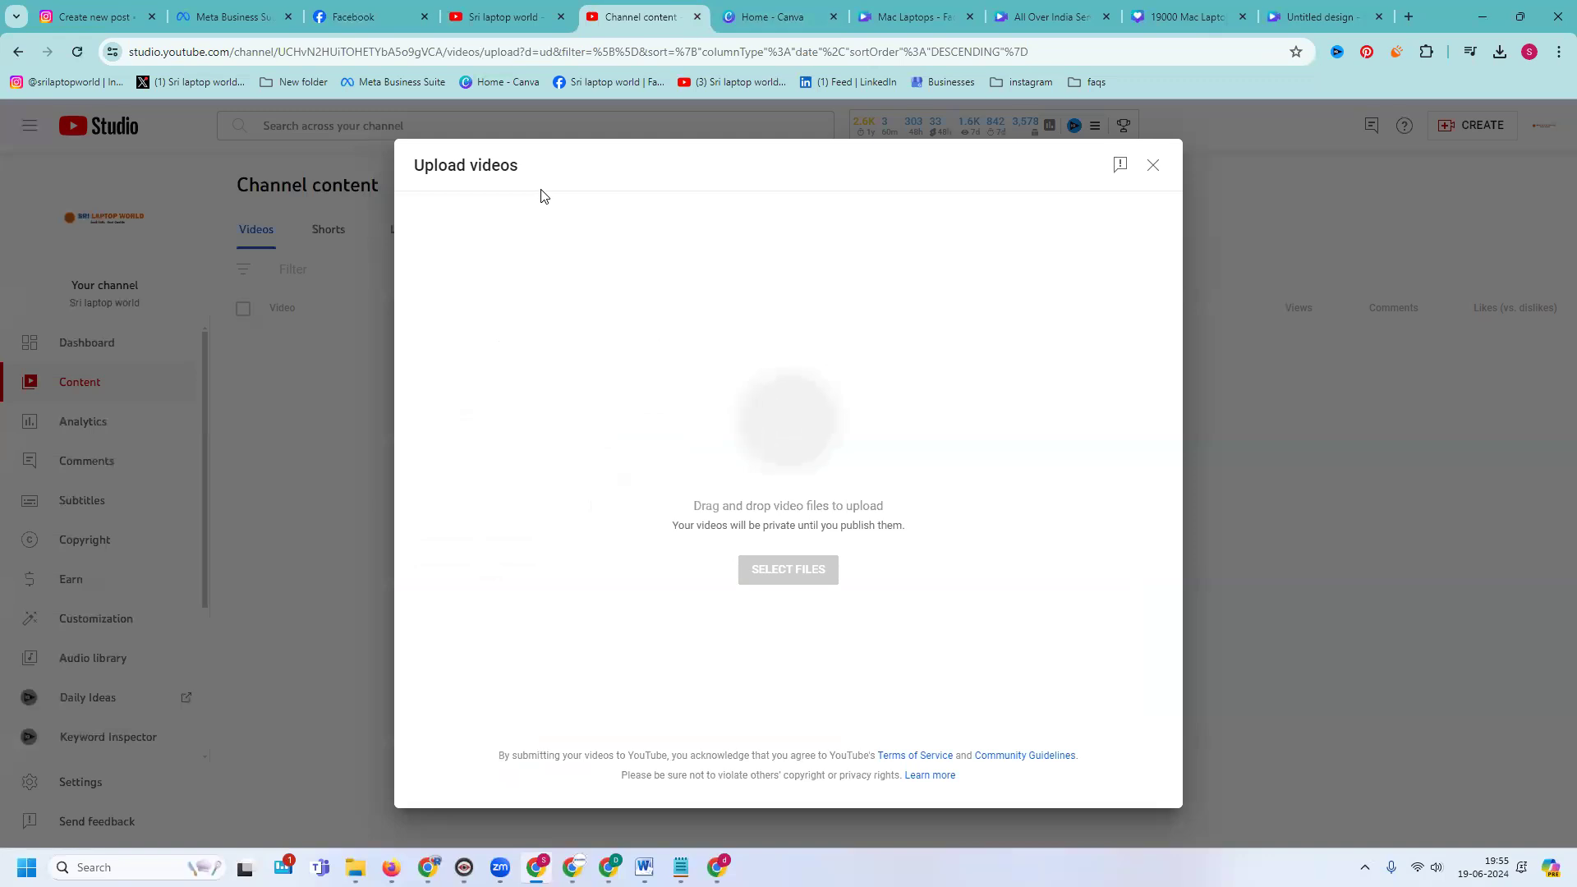
- Extend the video title to end with '| second hand Macbook Laptops Store'
{"action": "left_click", "coordinate": [755, 337]}
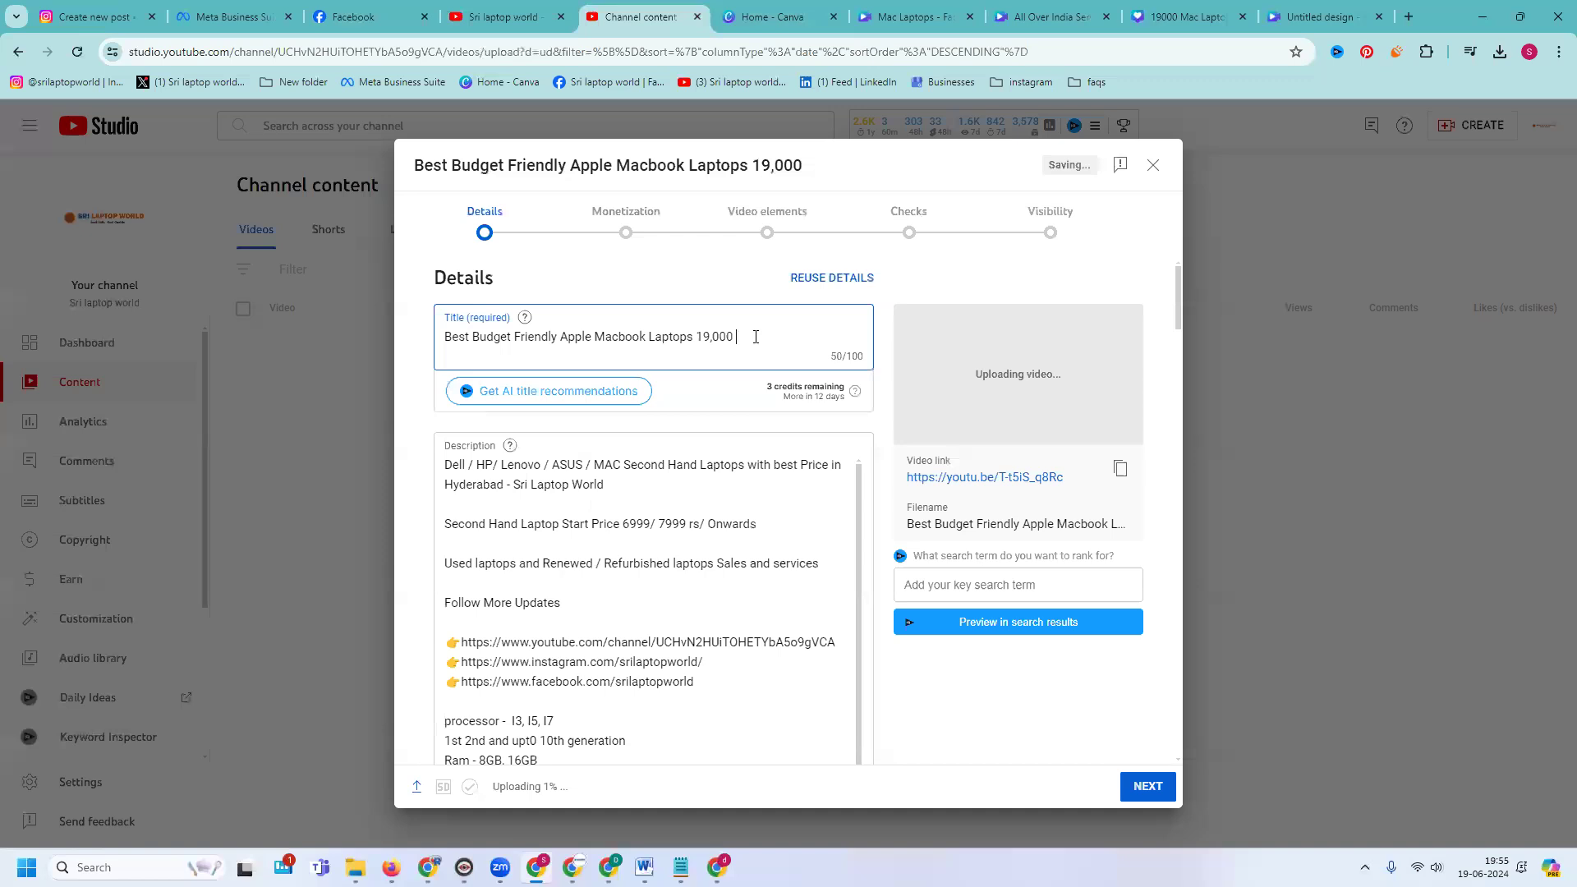
{"action": "type", "text": "| M"}
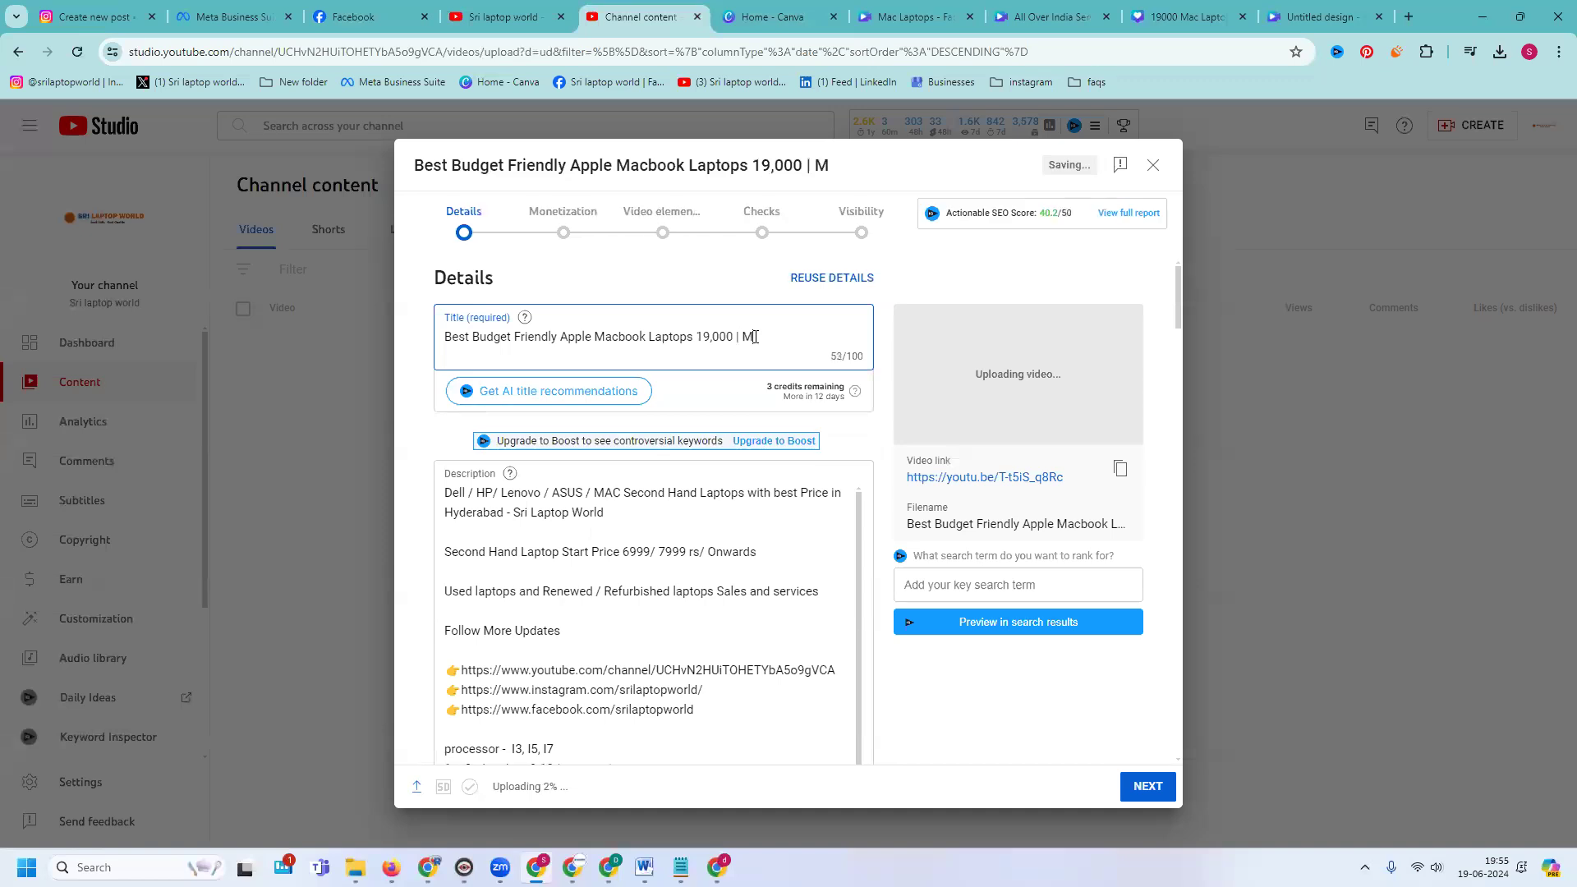
{"action": "type", "text": "acbooj"}
{"action": "type", "text": " Laptops"}
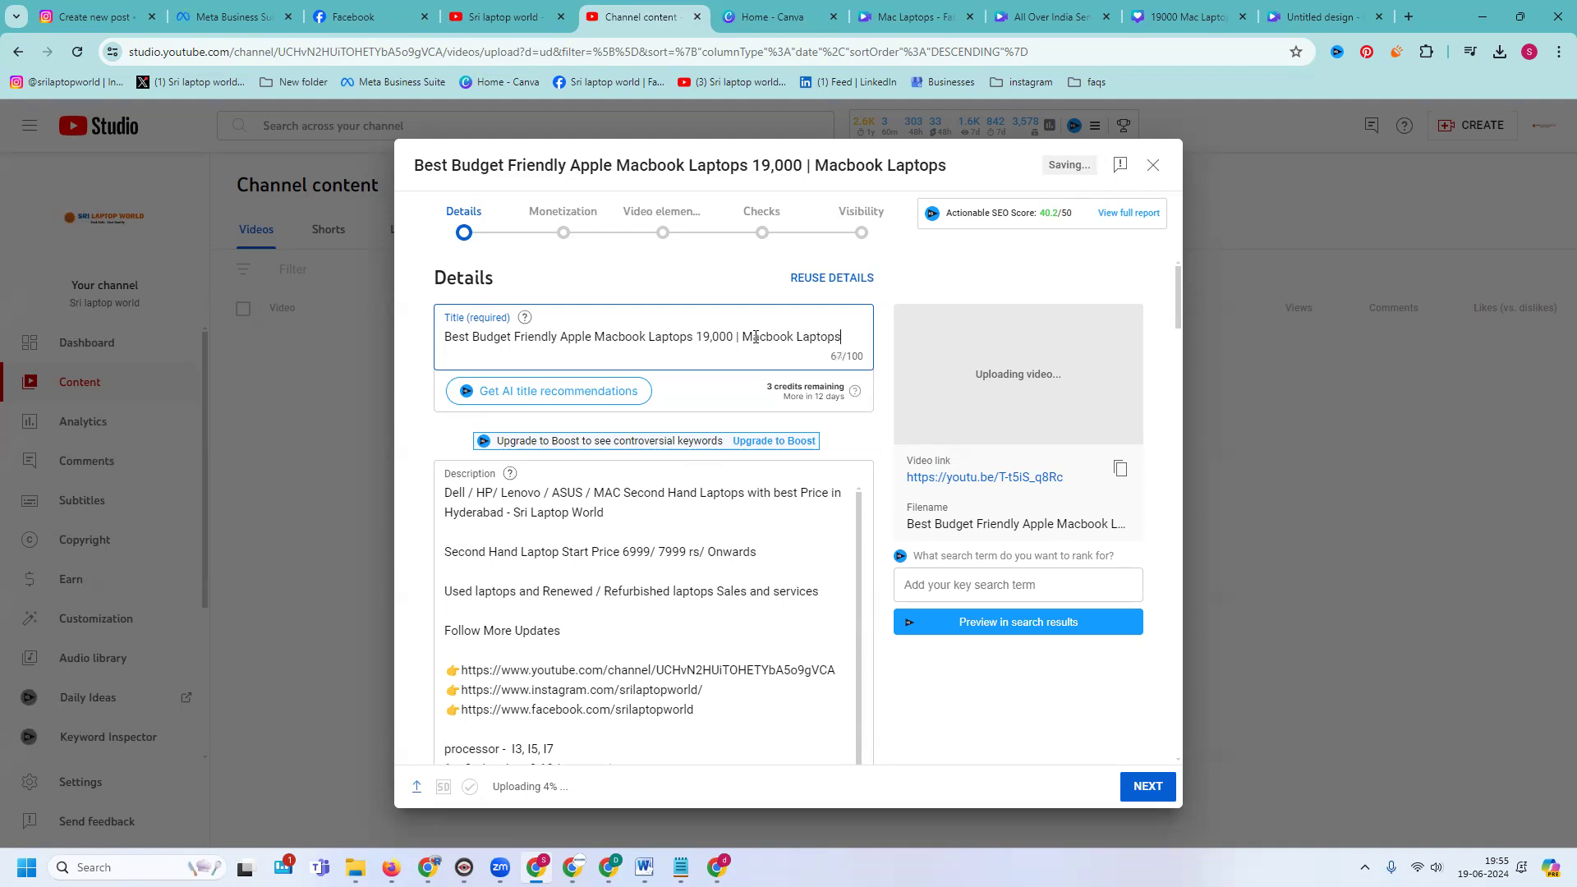
{"action": "type", "text": " Store"}
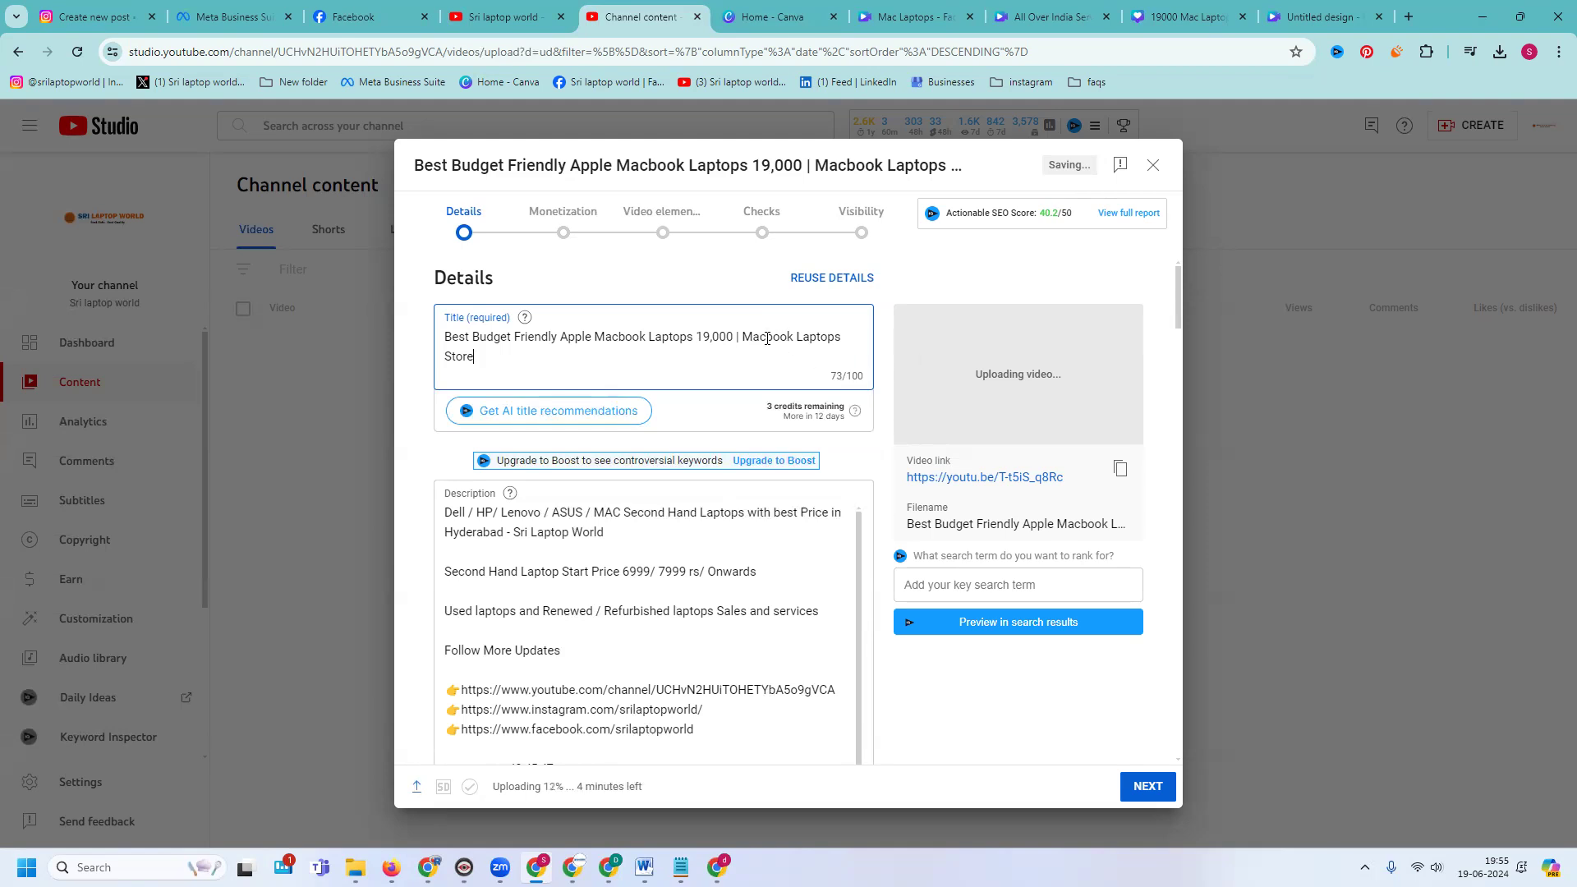
{"action": "left_click", "coordinate": [741, 336]}
{"action": "type", "text": "second  "}
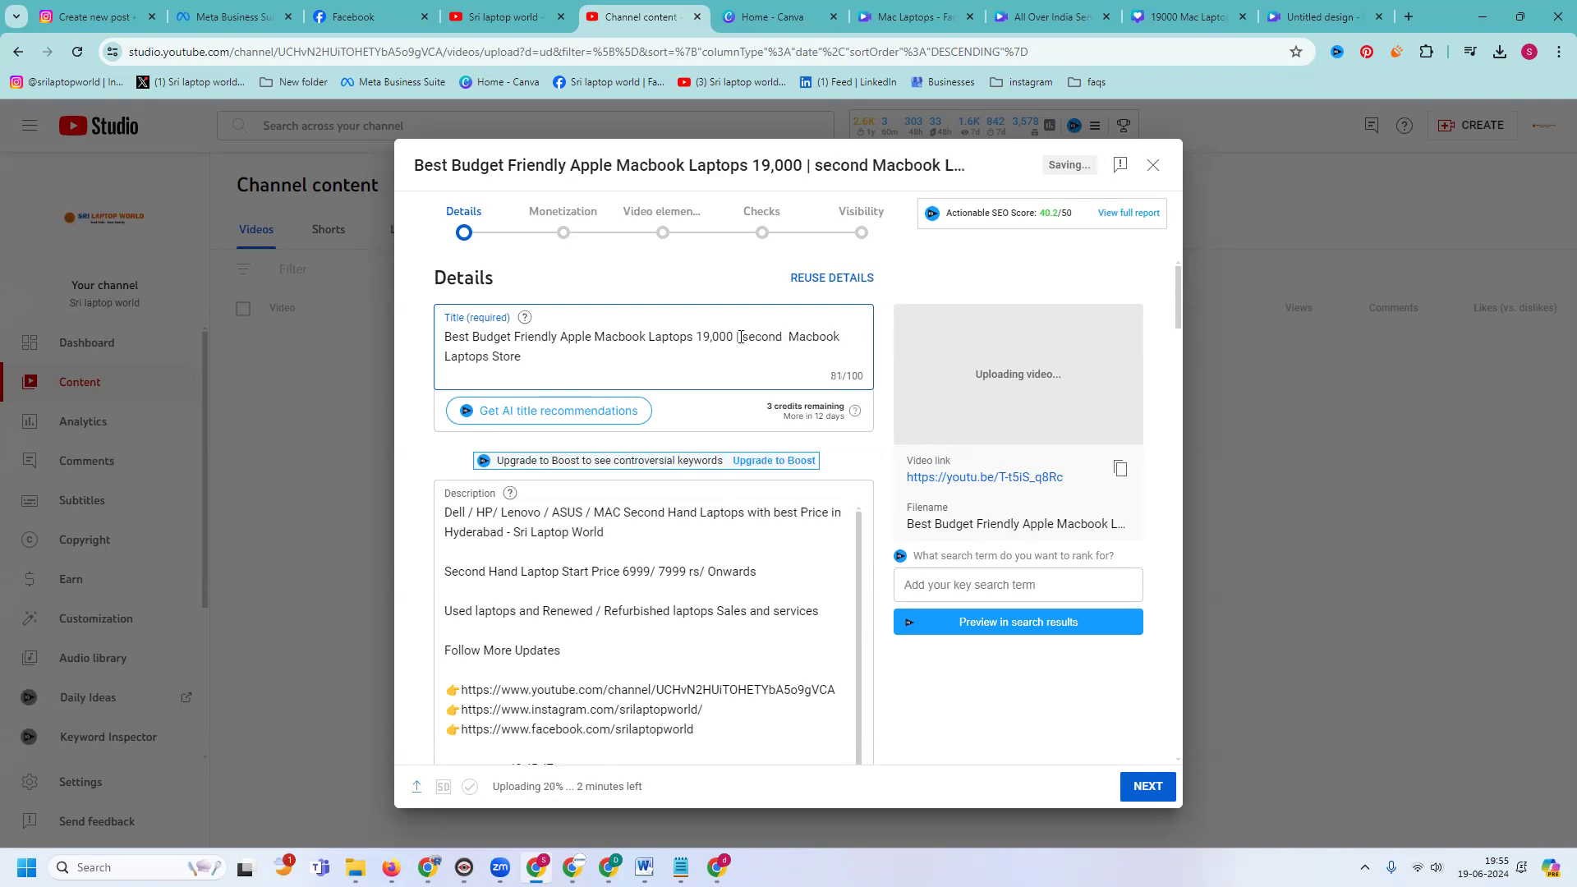
{"action": "type", "text": "hand"}
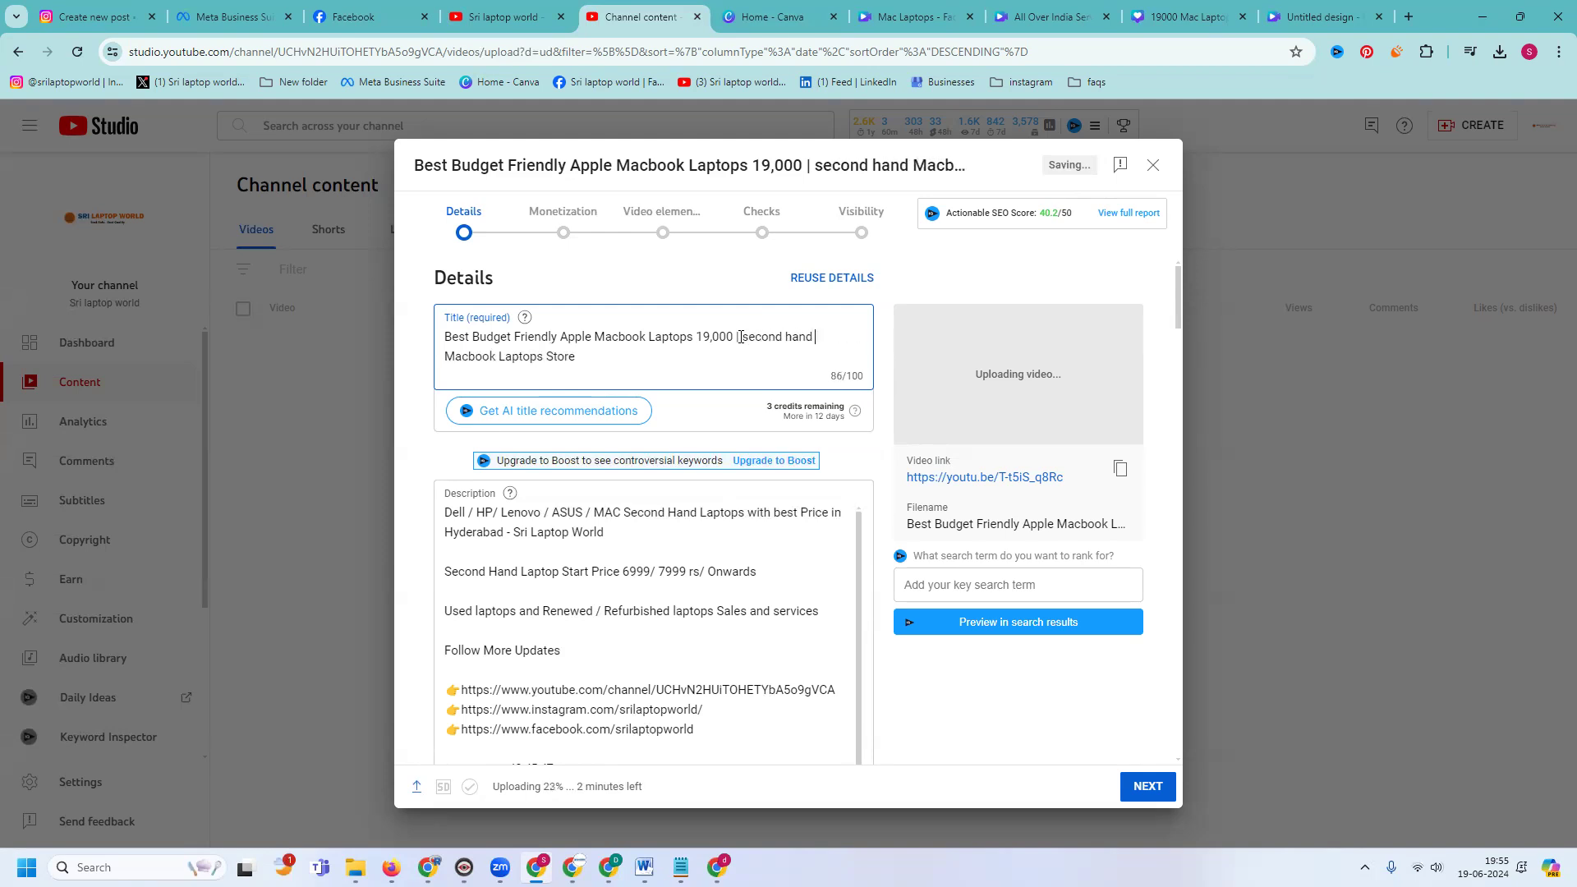
- Paste the video title as the description's opening line
{"action": "key", "text": "ctrl+a"}
{"action": "key", "text": "ctrl+c"}
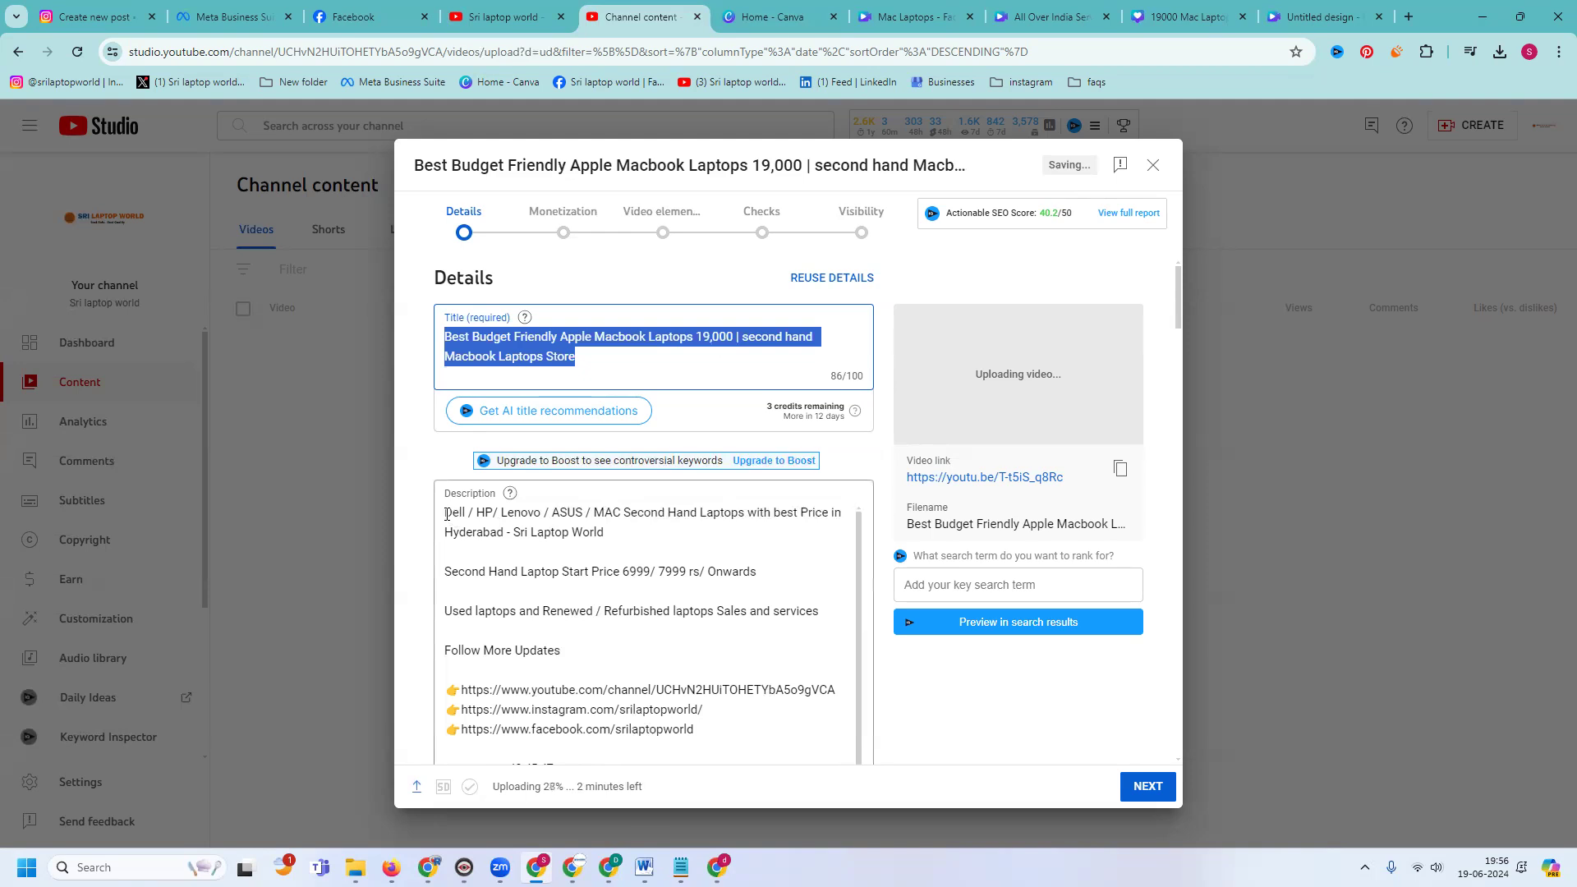
{"action": "left_click", "coordinate": [446, 515]}
{"action": "key", "text": "ctrl+v"}
{"action": "key", "text": "Return"}
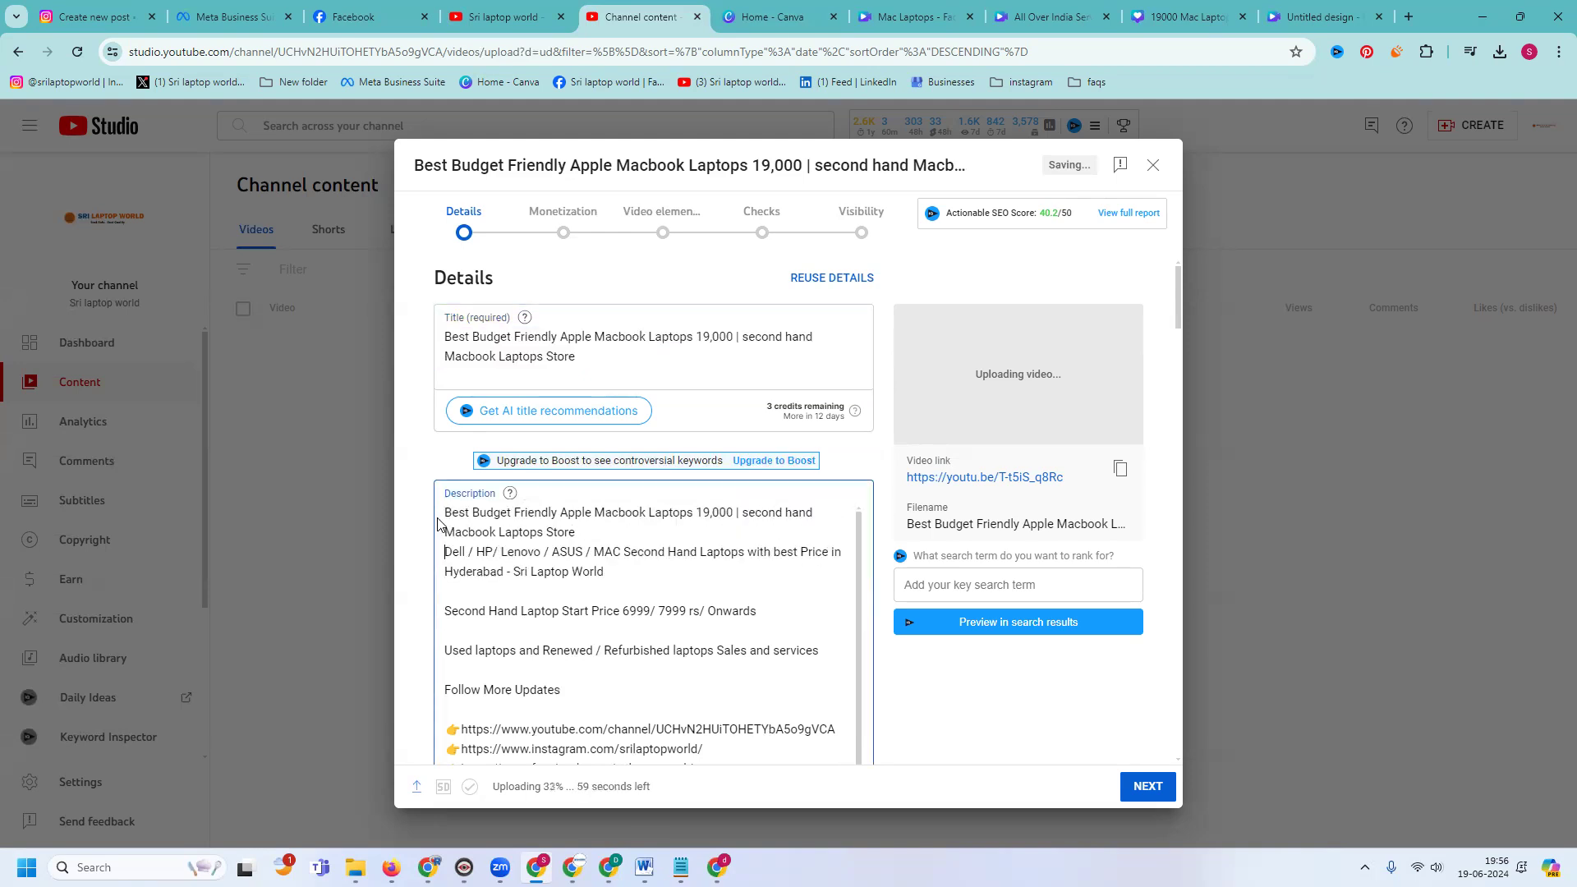
{"action": "scroll", "coordinate": [448, 543], "scroll_direction": "down", "scroll_amount": 6}
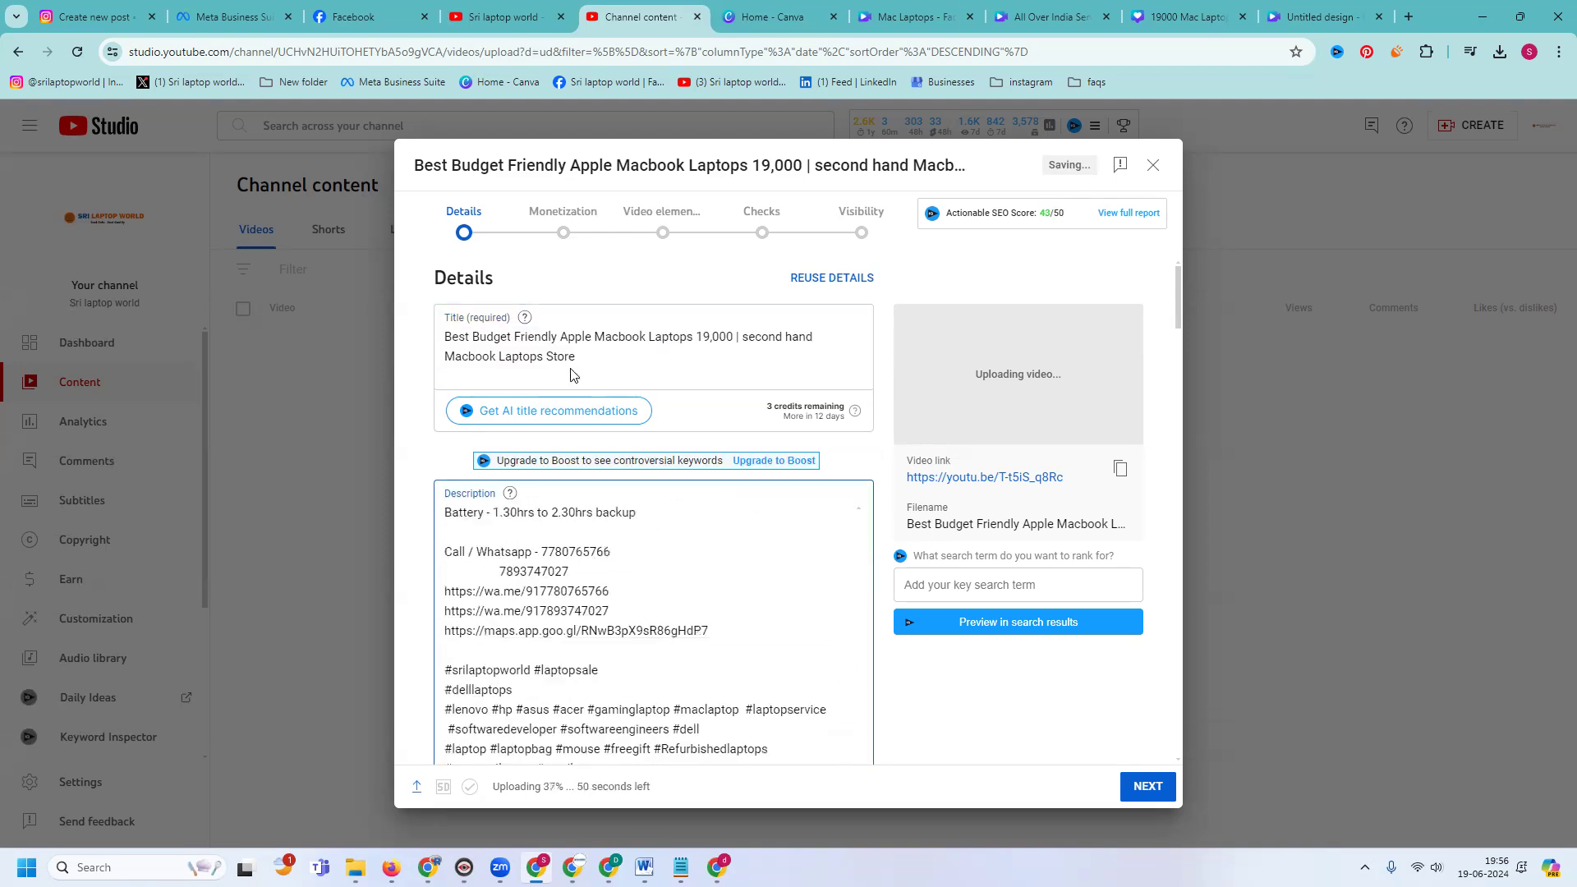
{"action": "scroll", "coordinate": [916, 457], "scroll_direction": "down", "scroll_amount": 10}
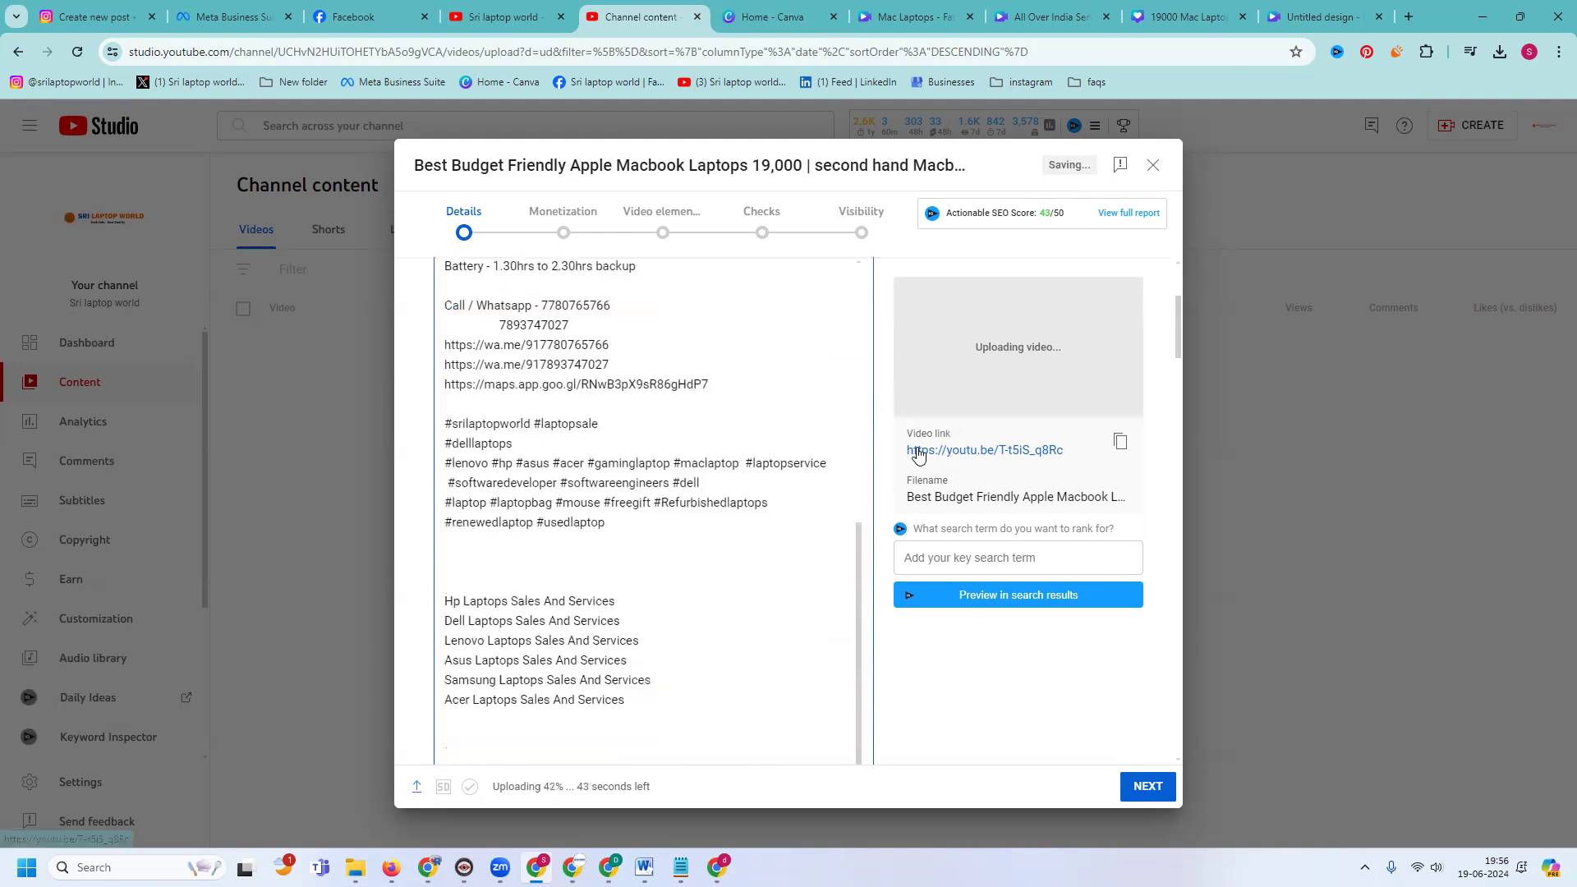
- Add tags for the title phrase up to 19,000 and 'Budget Friendly Apple Macbook Laptop'
{"action": "scroll", "coordinate": [916, 457], "scroll_direction": "down", "scroll_amount": 3}
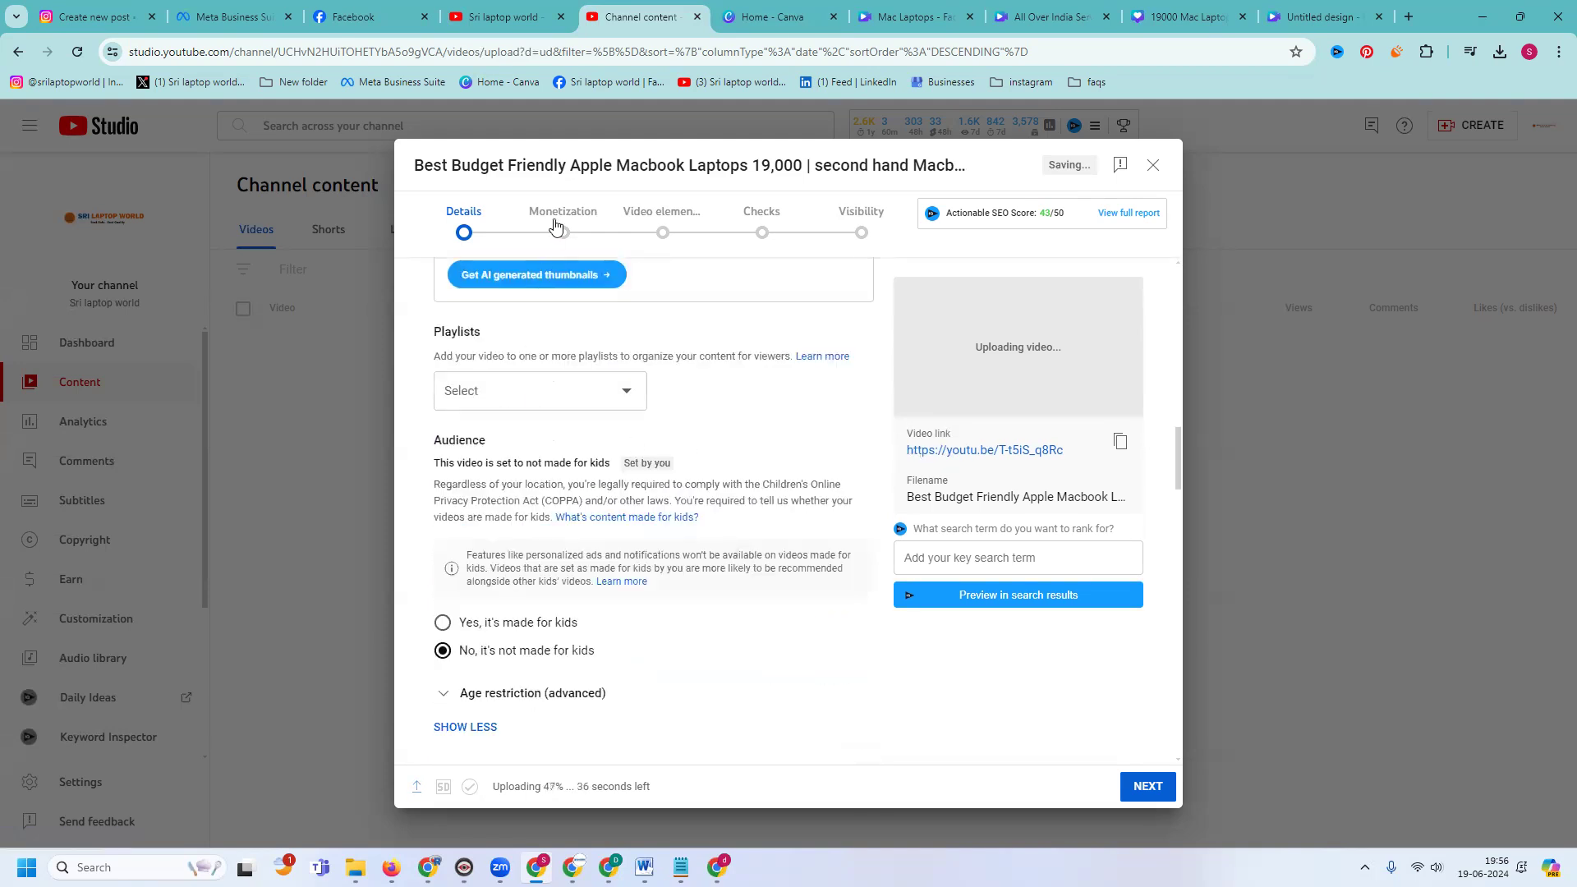
{"action": "left_click_drag", "start_coordinate": [417, 166], "coordinate": [804, 167]}
{"action": "key", "text": "ctrl+c"}
{"action": "scroll", "coordinate": [795, 376], "scroll_direction": "down", "scroll_amount": 15}
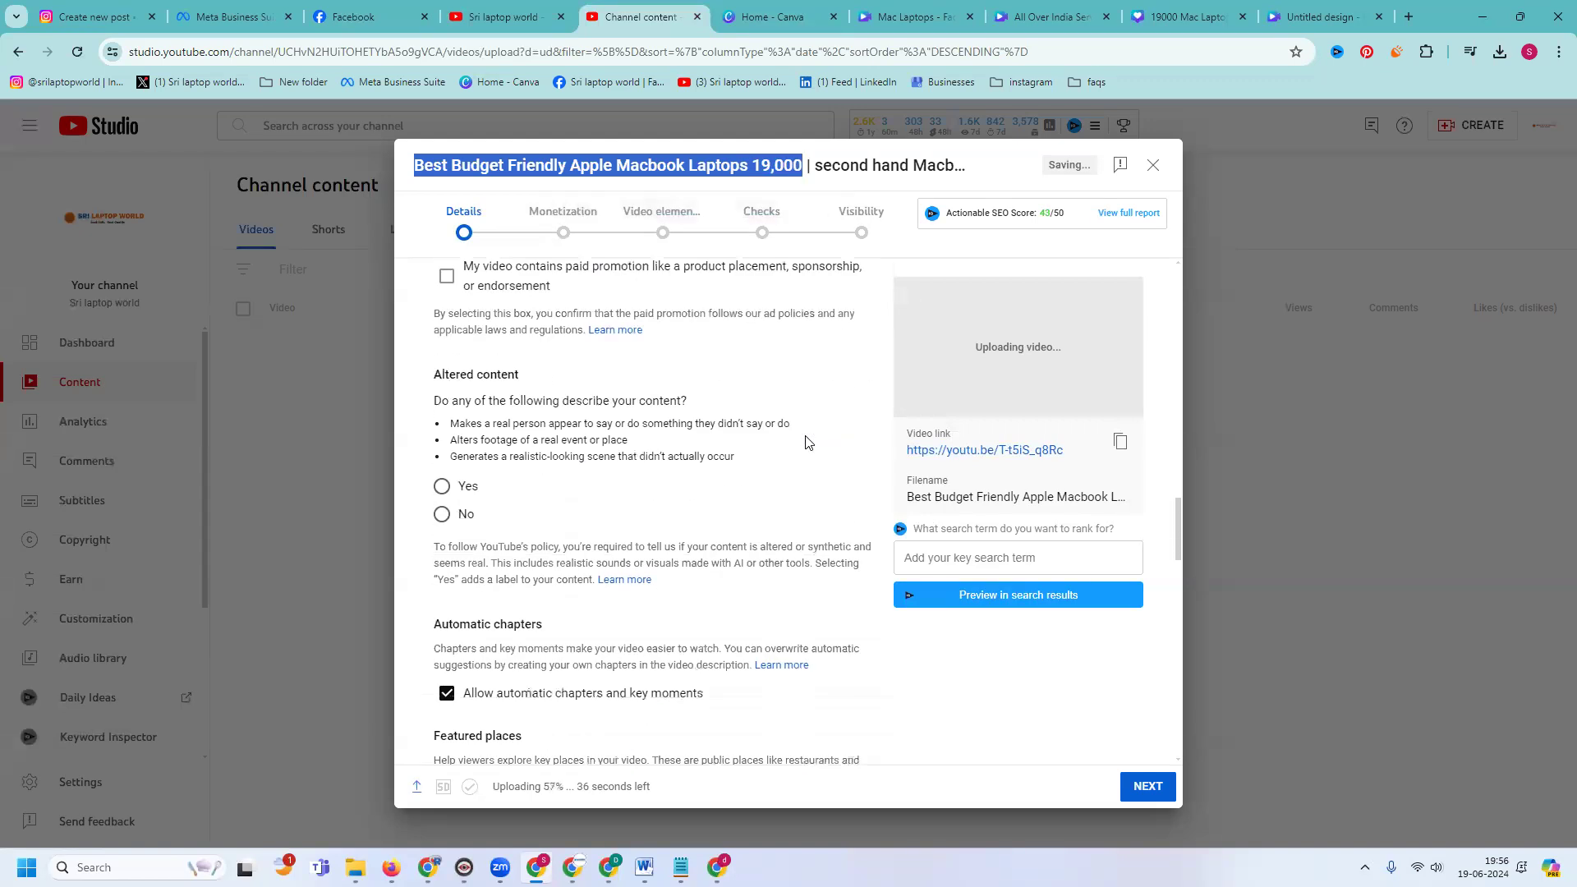
{"action": "left_click", "coordinate": [720, 614]}
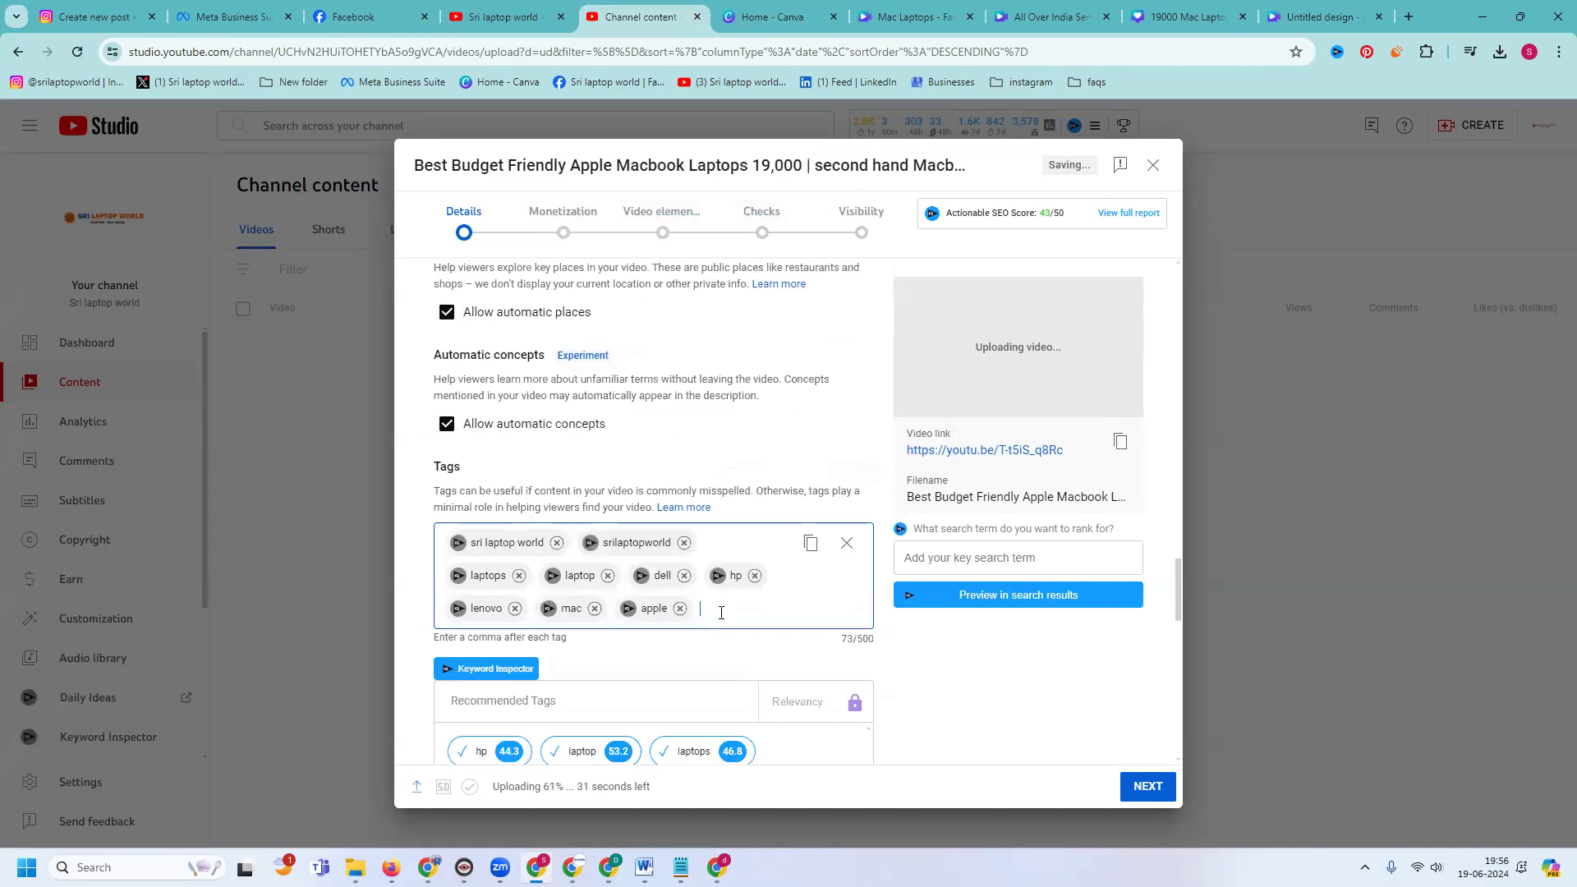
{"action": "key", "text": "ctrl+v"}
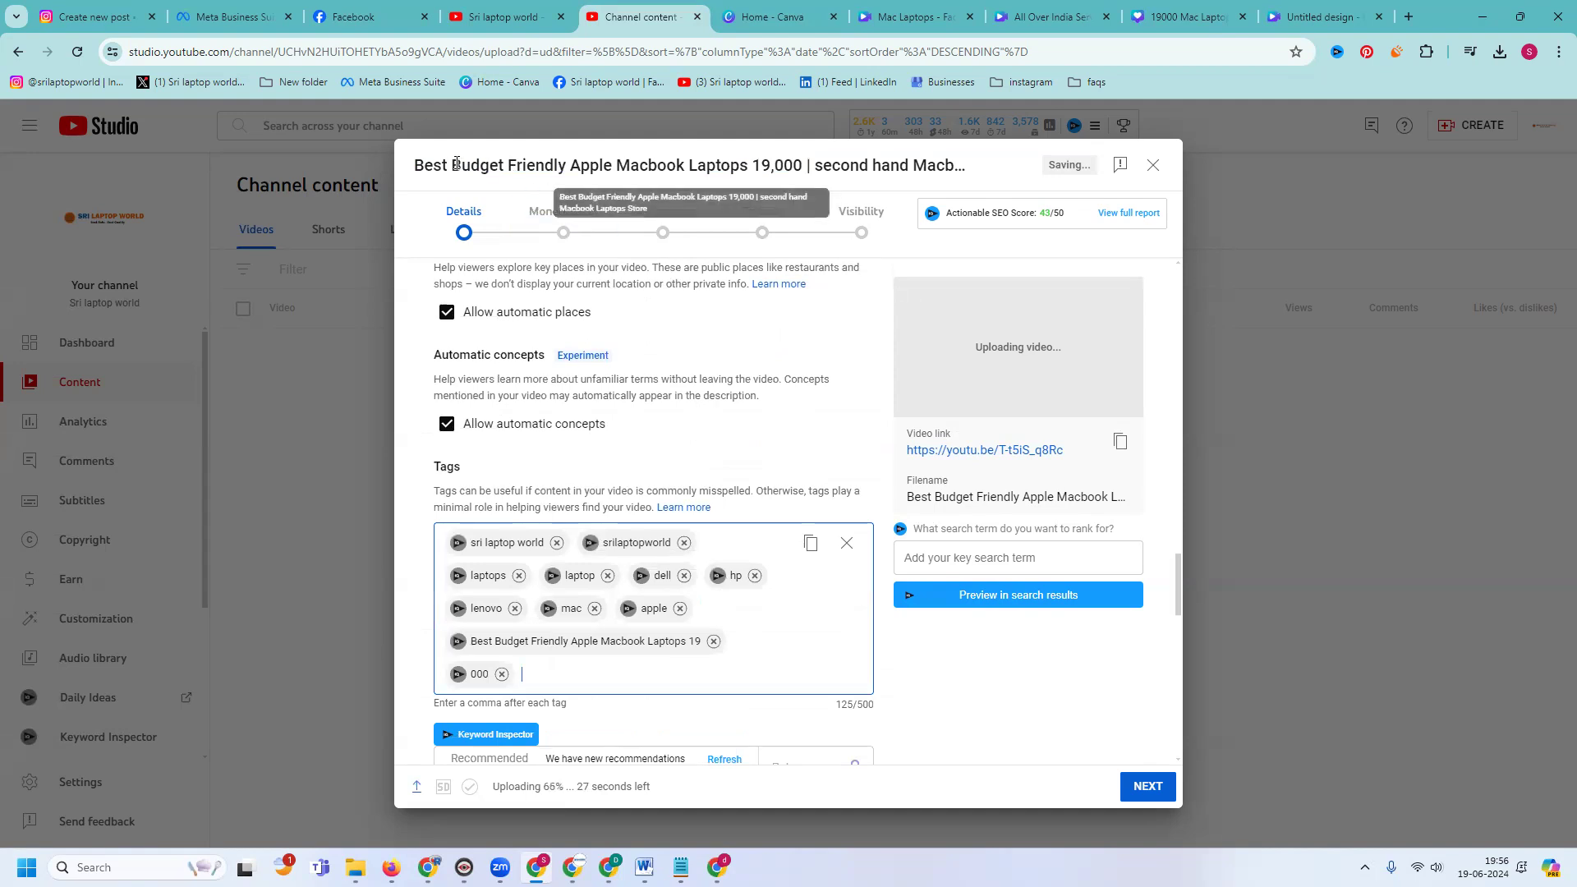
{"action": "left_click_drag", "start_coordinate": [453, 162], "coordinate": [741, 163]}
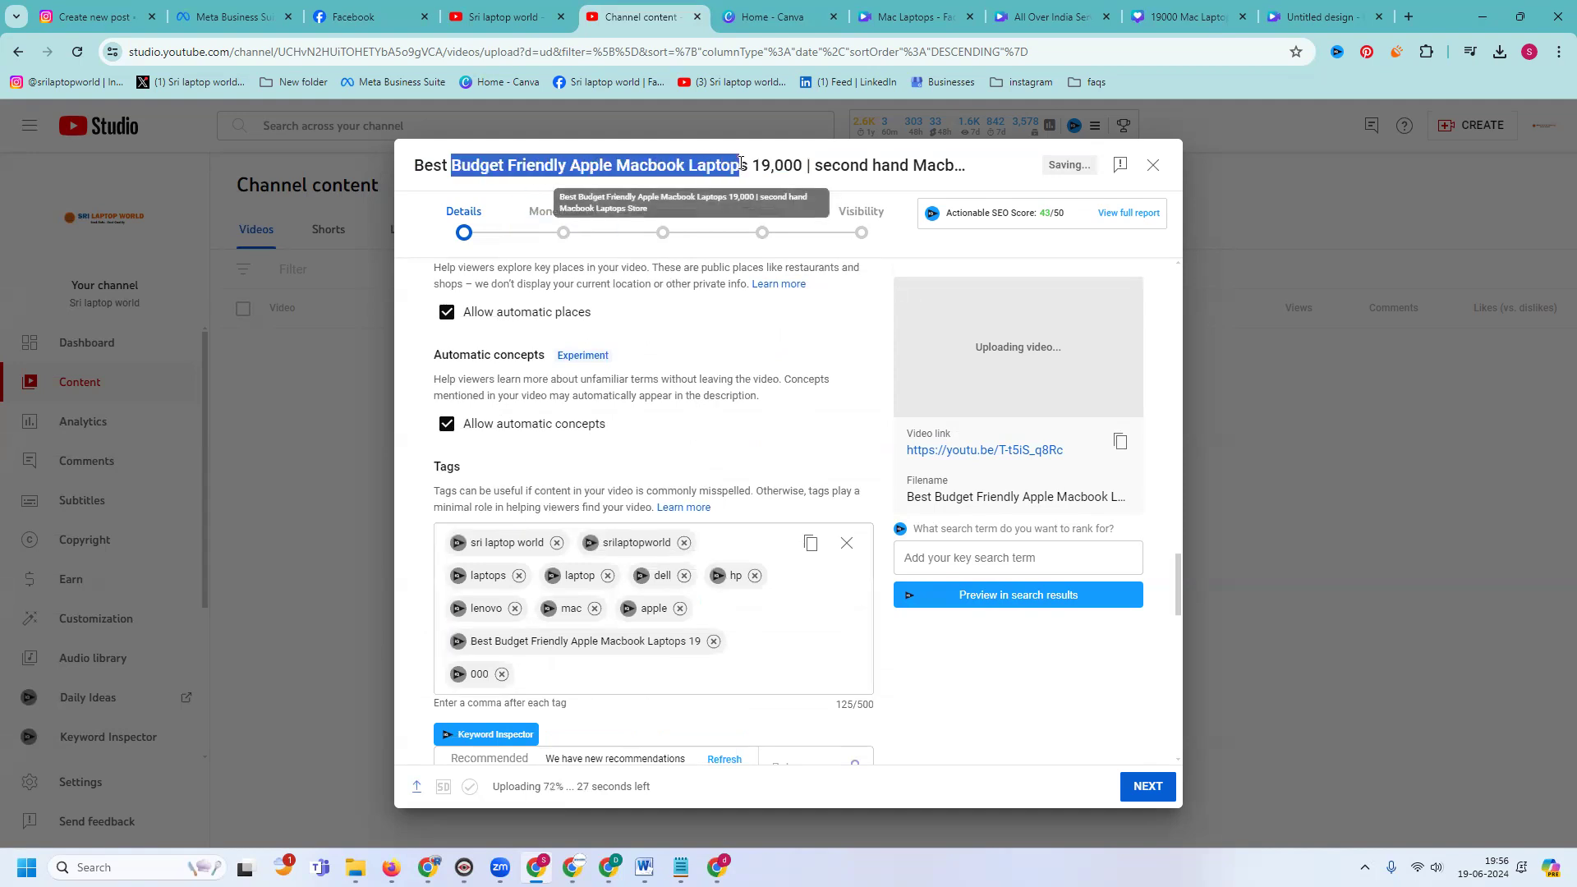
{"action": "key", "text": "ctrl+c"}
{"action": "left_click", "coordinate": [736, 670]}
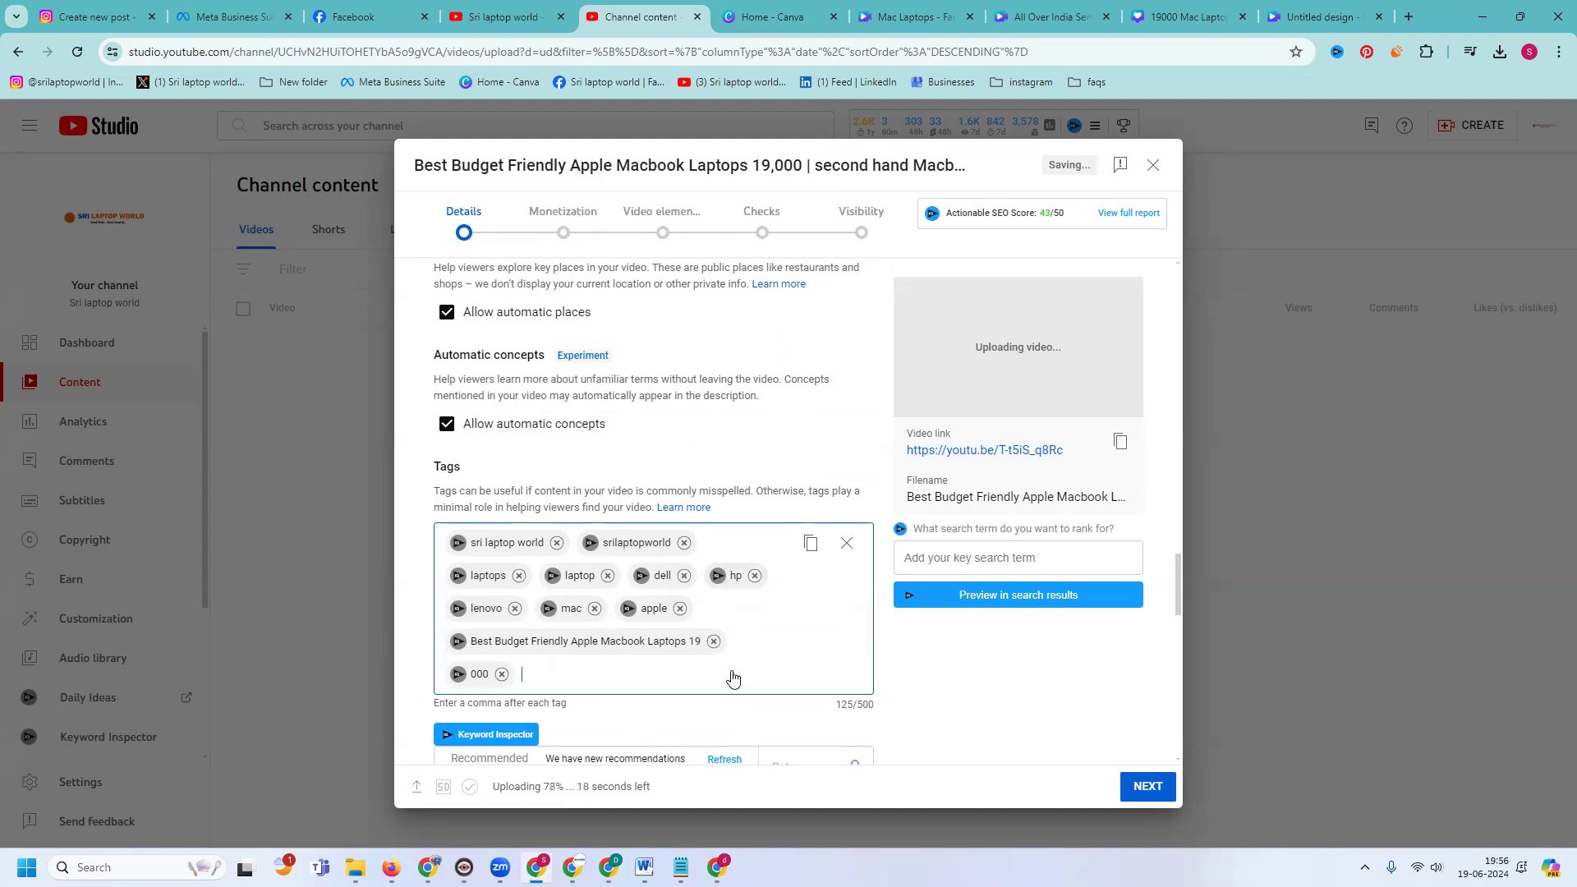
{"action": "key", "text": "ctrl+v"}
- Add 'Macbook Laptops' and 'Apple Macbook Laptop' tags, removing the stray 000 and 19 tags
{"action": "left_click_drag", "start_coordinate": [617, 168], "coordinate": [747, 167]}
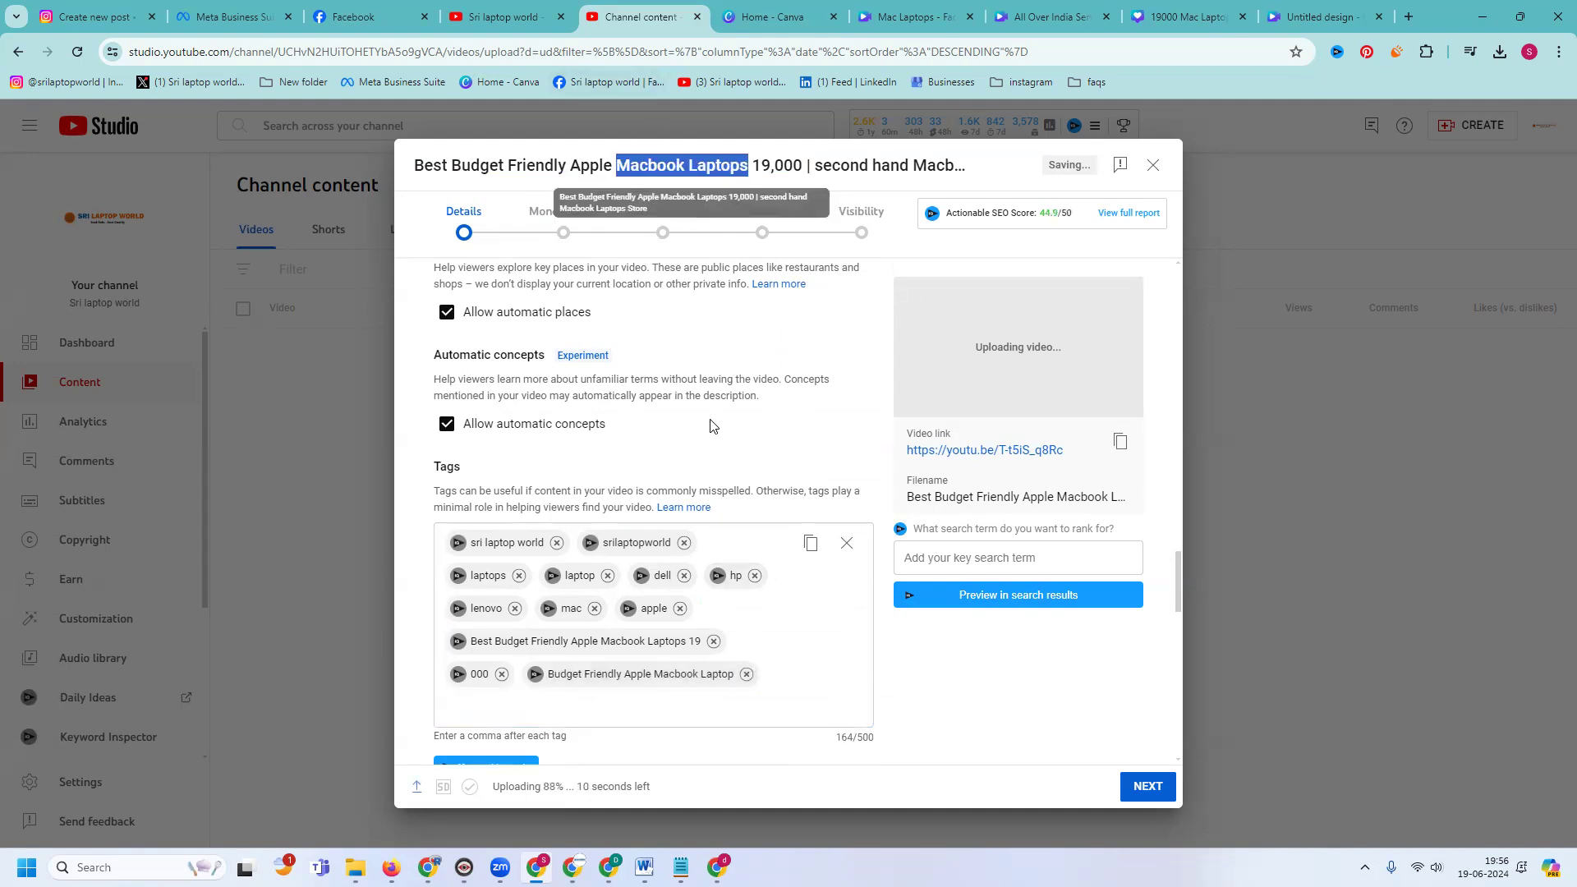
{"action": "key", "text": "ctrl+c"}
{"action": "left_click", "coordinate": [647, 704]}
{"action": "key", "text": "ctrl+v"}
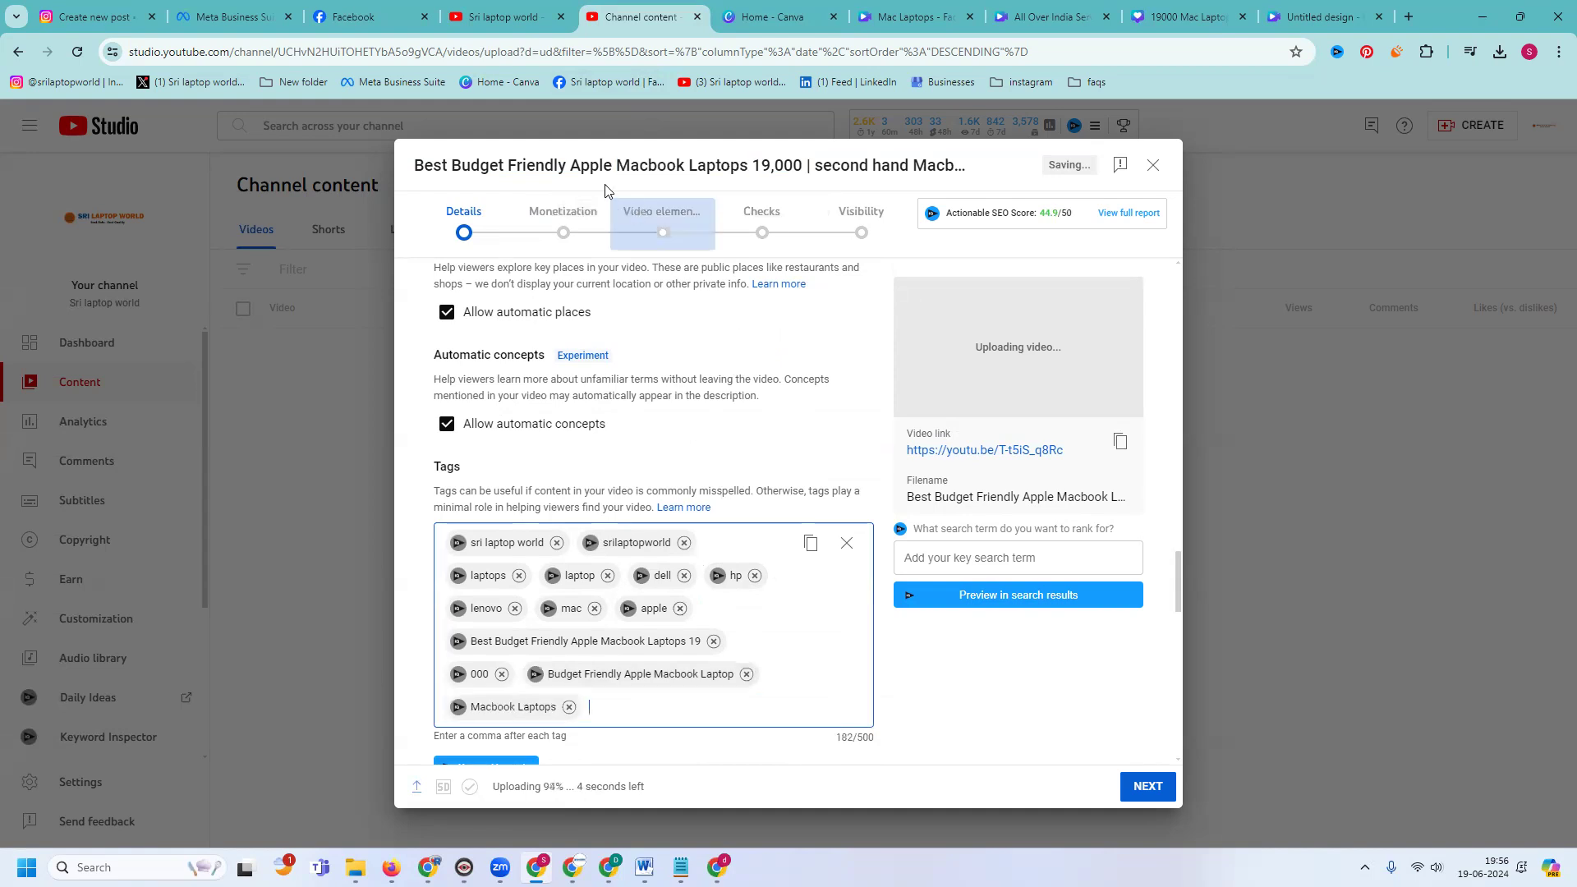
{"action": "left_click_drag", "start_coordinate": [571, 168], "coordinate": [737, 172]}
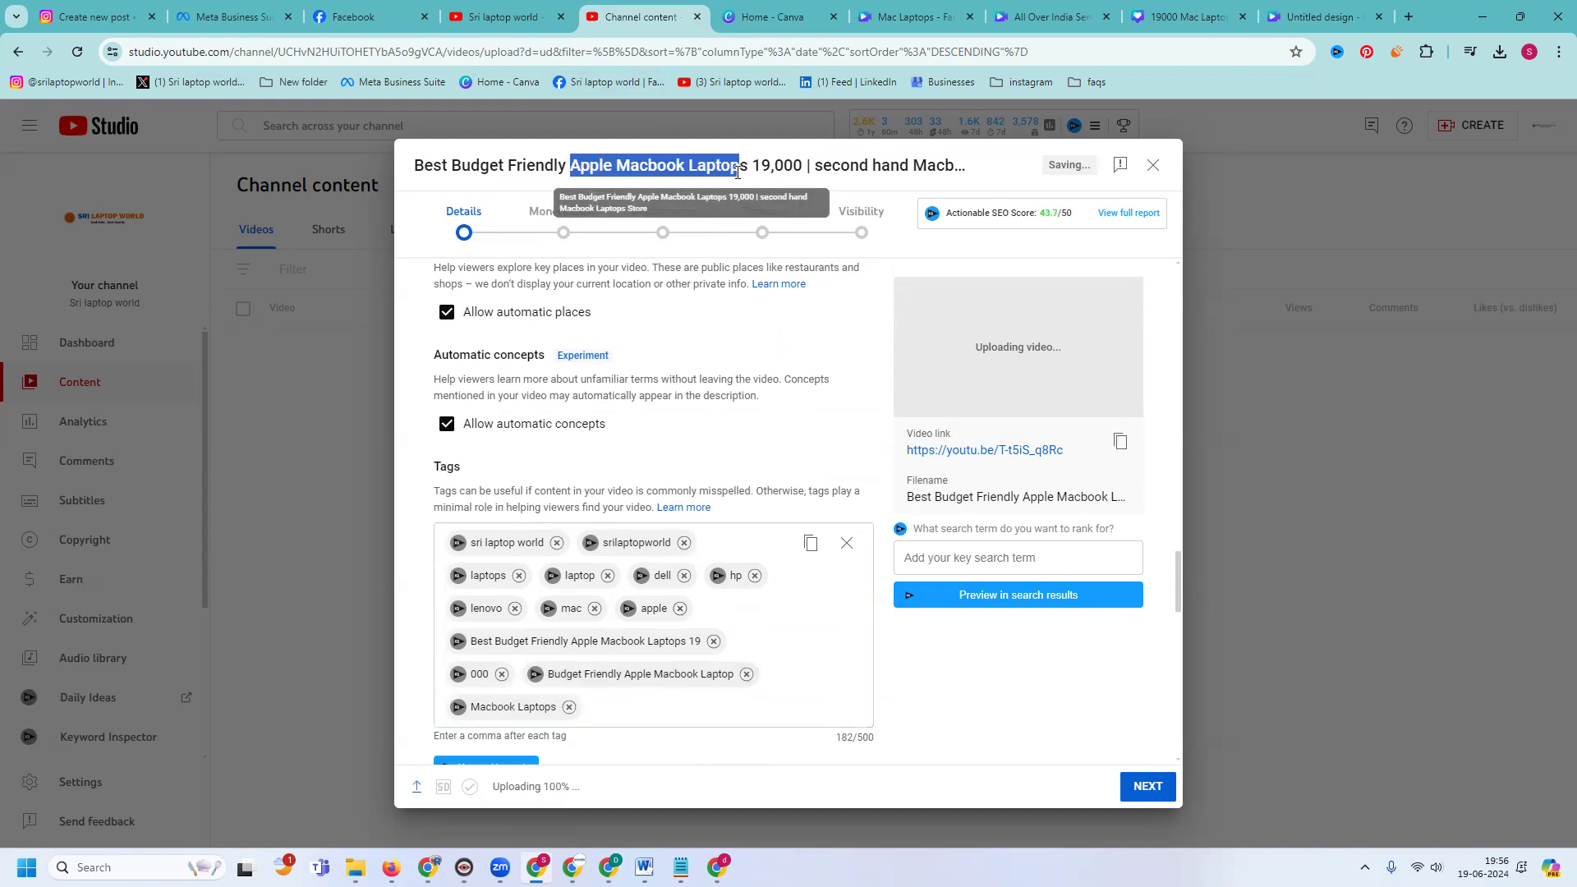
{"action": "key", "text": "ctrl+c"}
{"action": "left_click", "coordinate": [645, 721]}
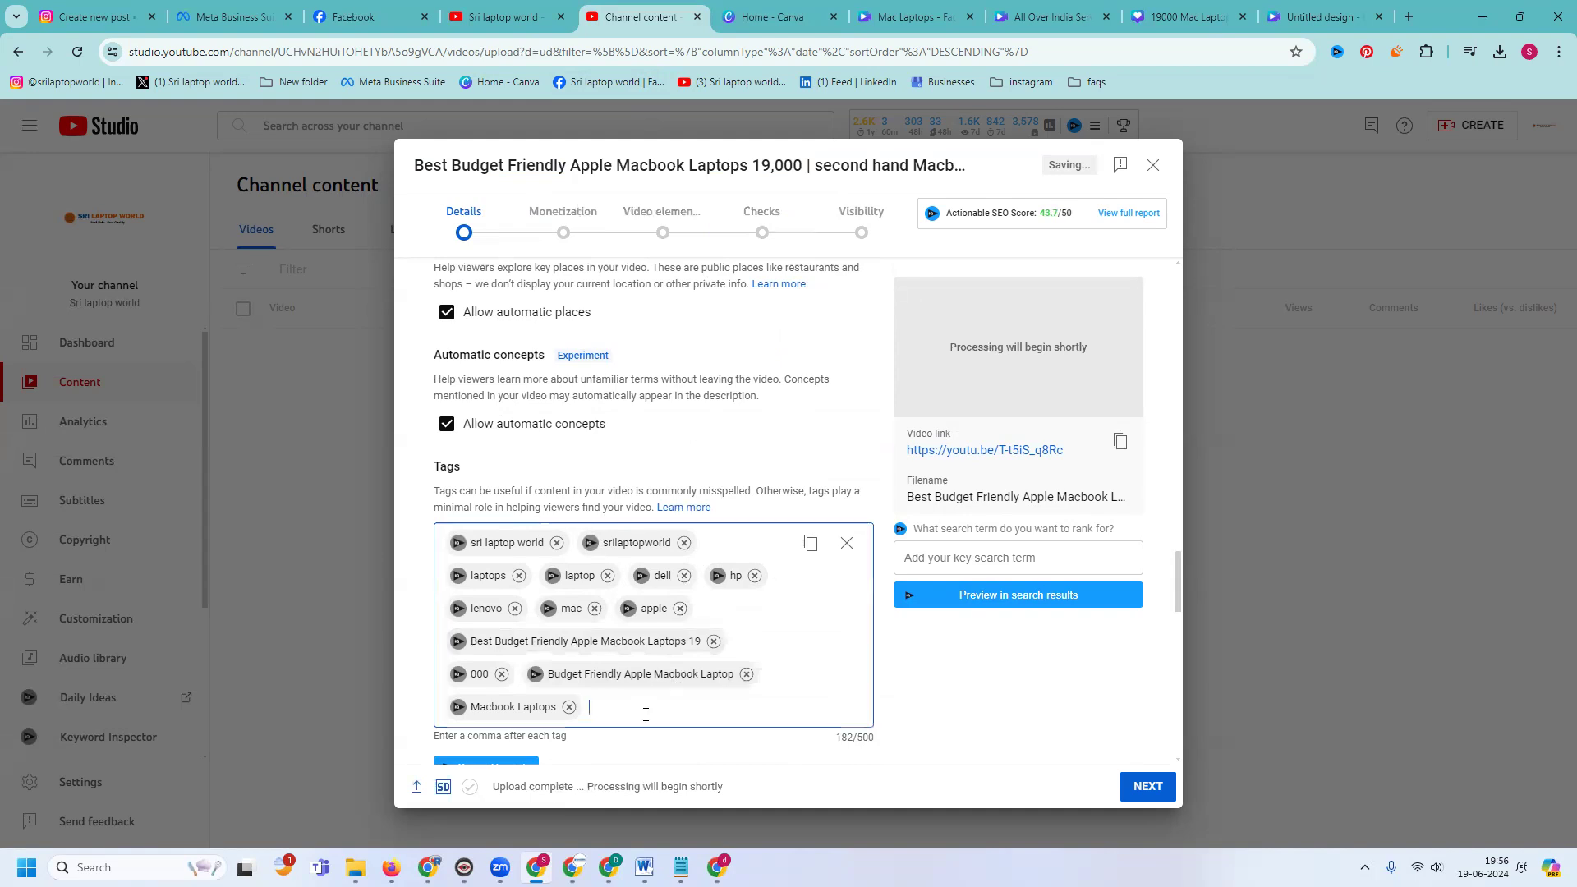
{"action": "key", "text": "ctrl+v"}
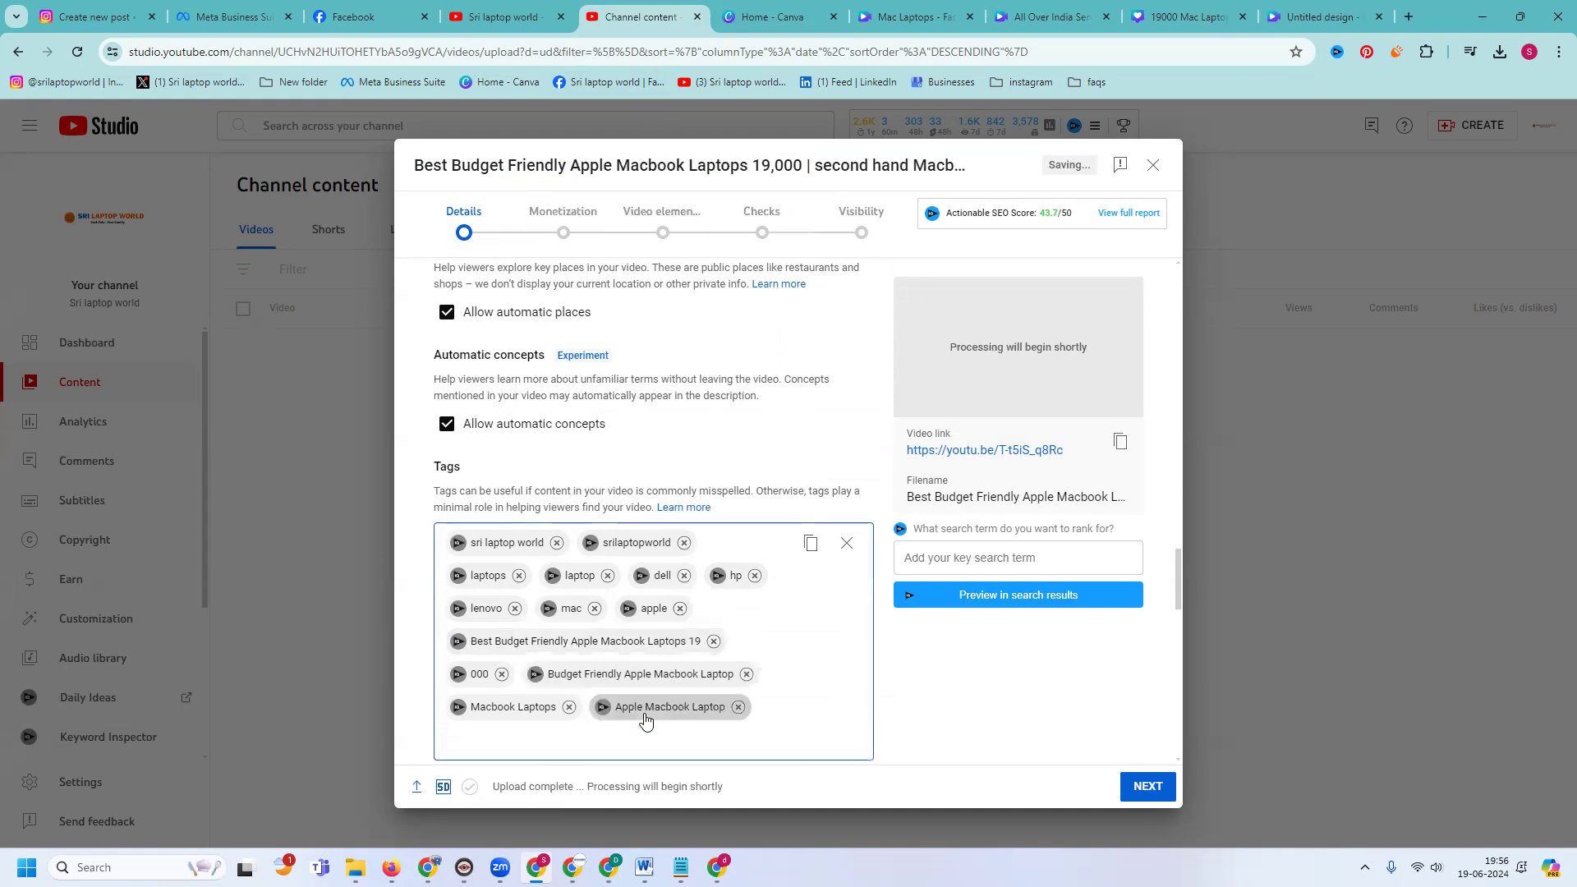
{"action": "left_click", "coordinate": [502, 674]}
{"action": "double_click", "coordinate": [694, 641]}
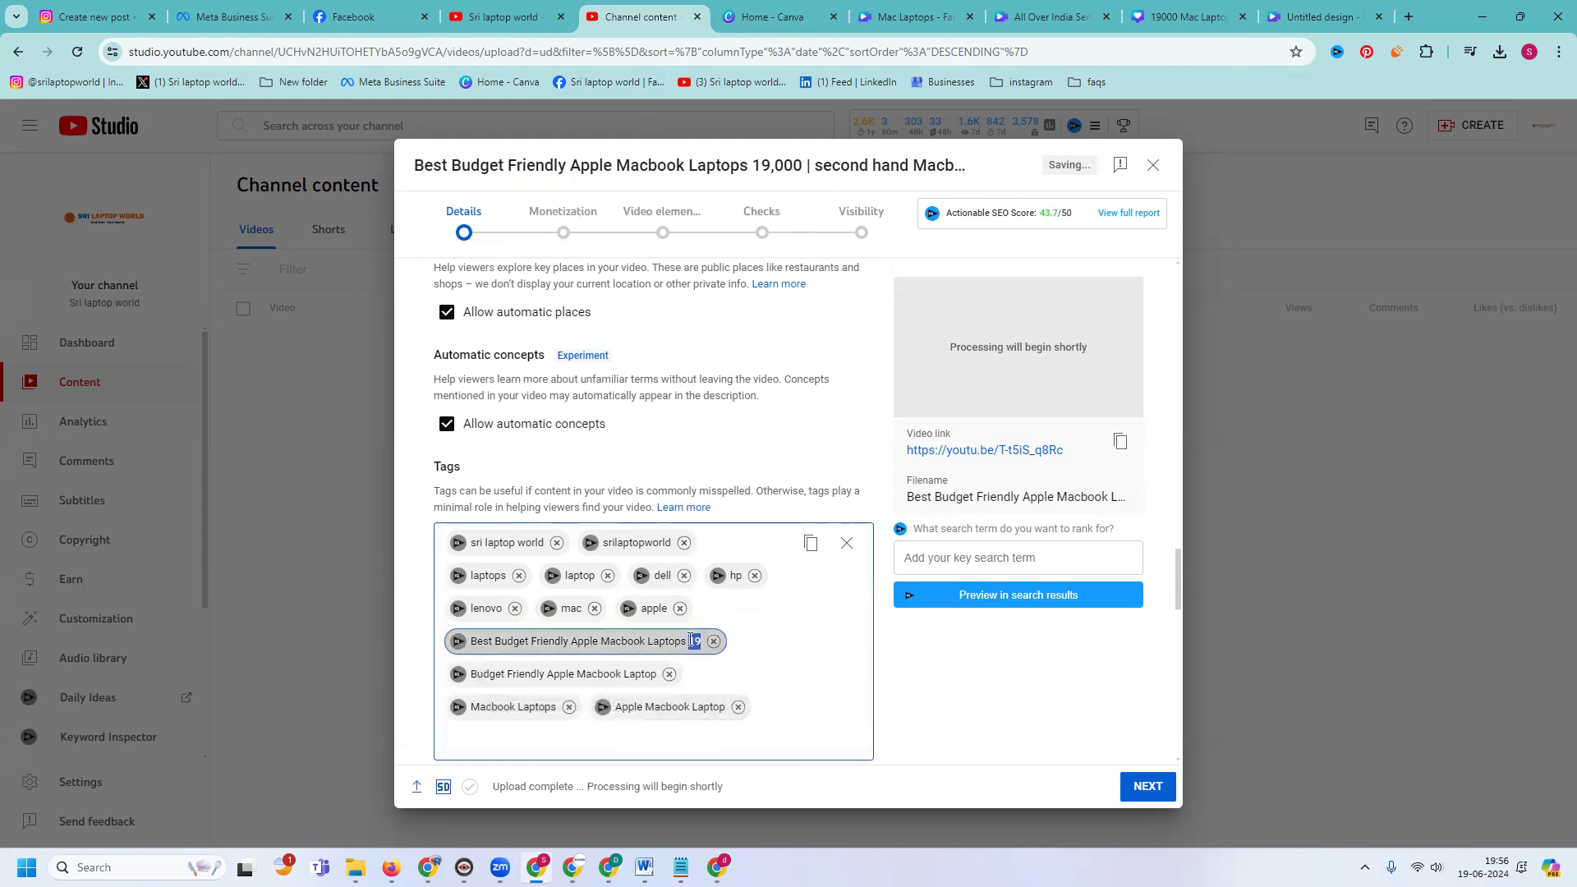
{"action": "left_click", "coordinate": [714, 641]}
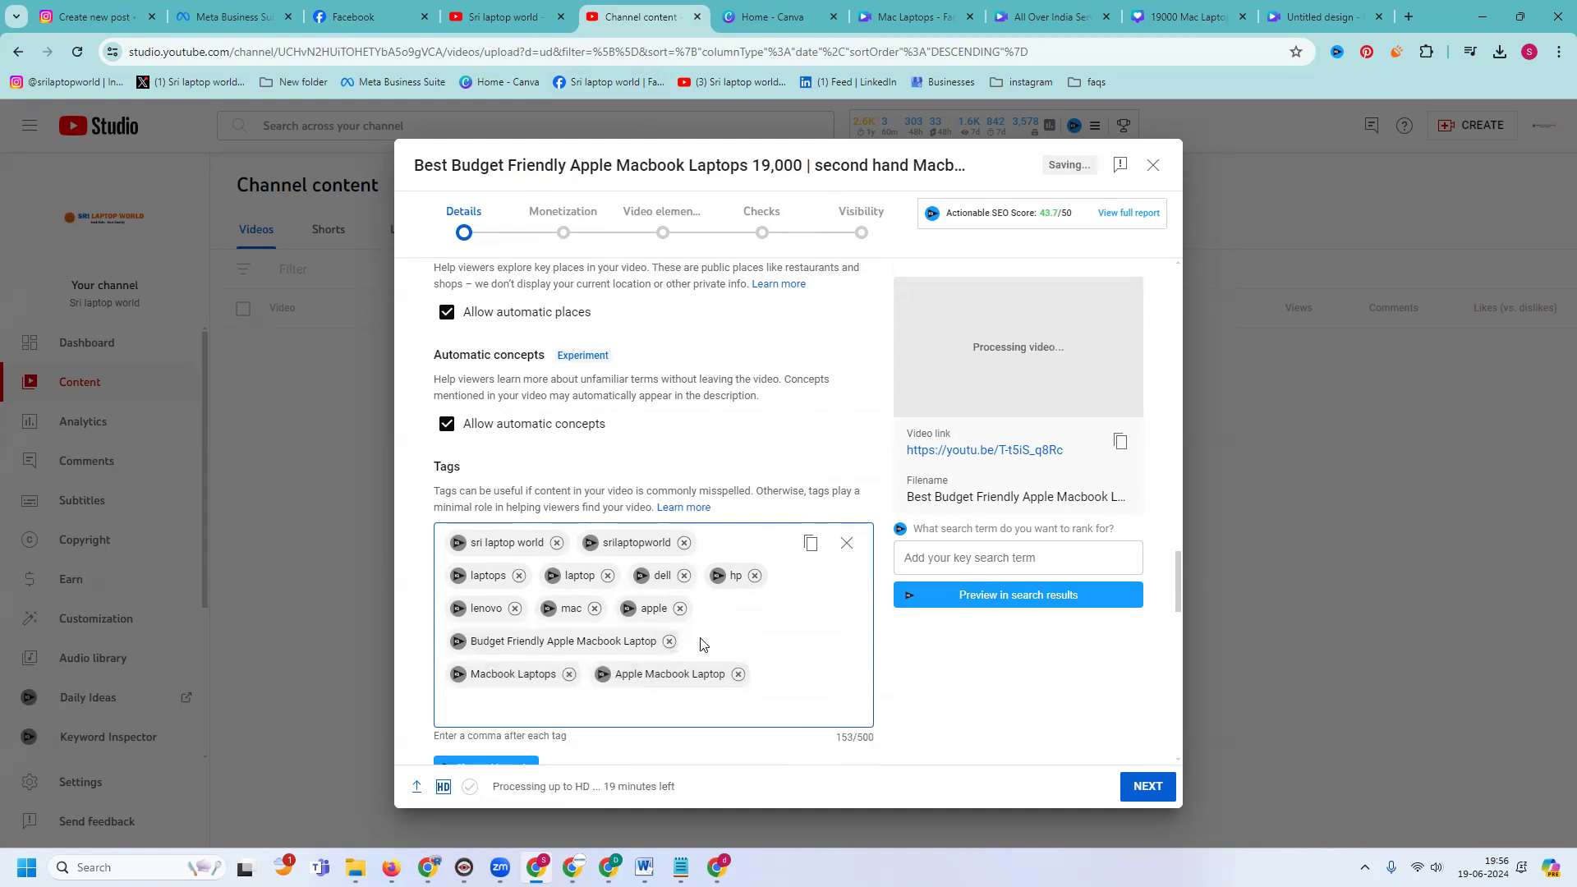
- Remove the comma so the title's price reads 19000
{"action": "scroll", "coordinate": [805, 335], "scroll_direction": "up", "scroll_amount": 15}
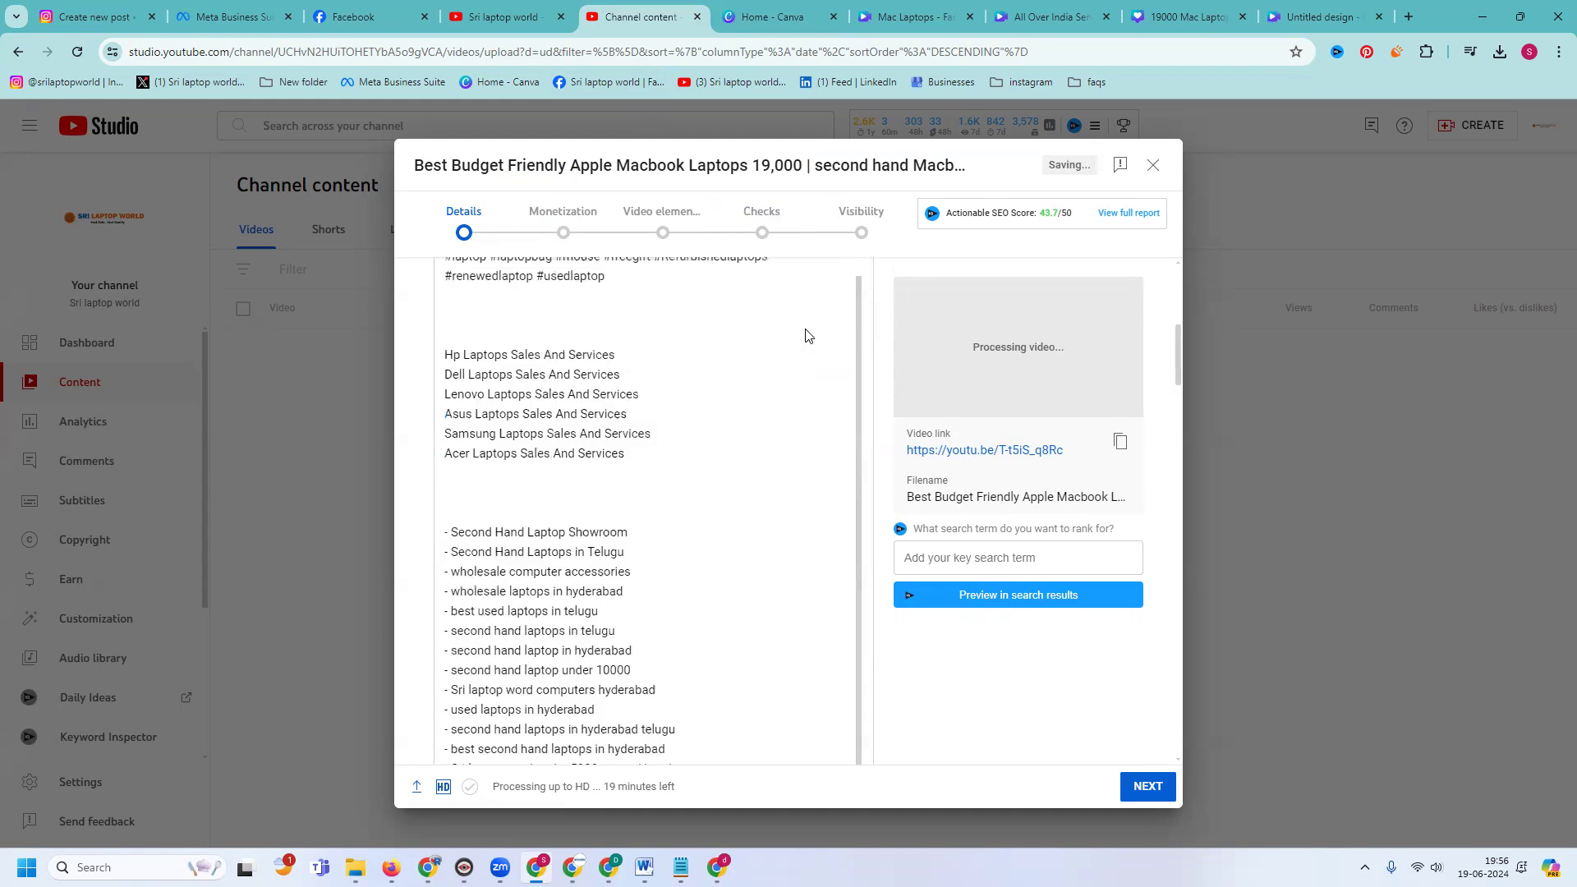
{"action": "scroll", "coordinate": [805, 335], "scroll_direction": "up", "scroll_amount": 6}
{"action": "left_click", "coordinate": [711, 342]}
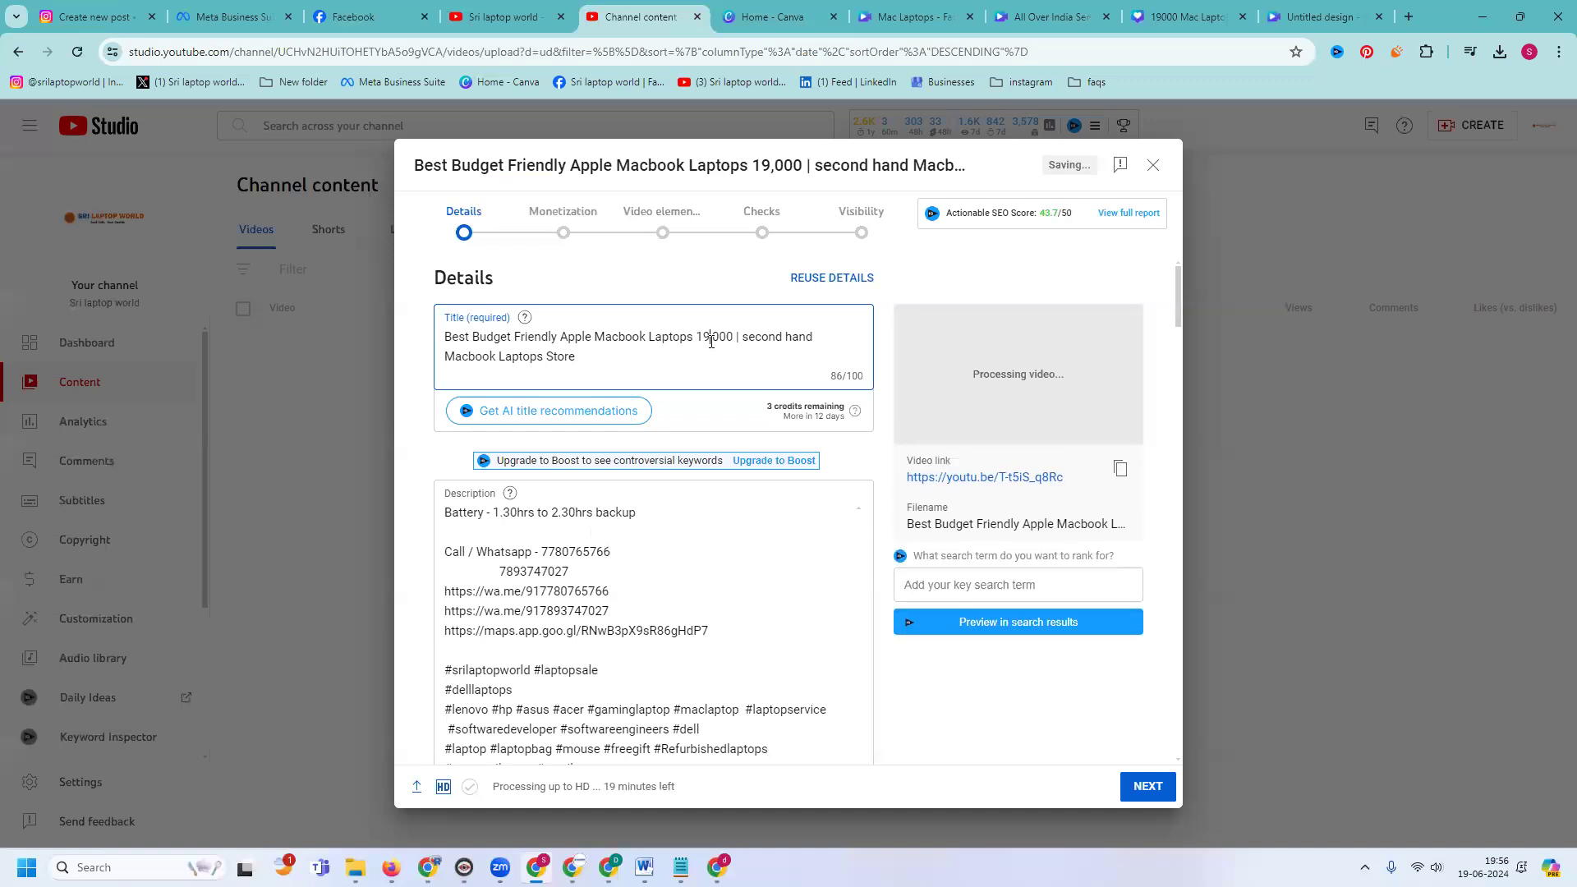
{"action": "key", "text": "BackSpace"}
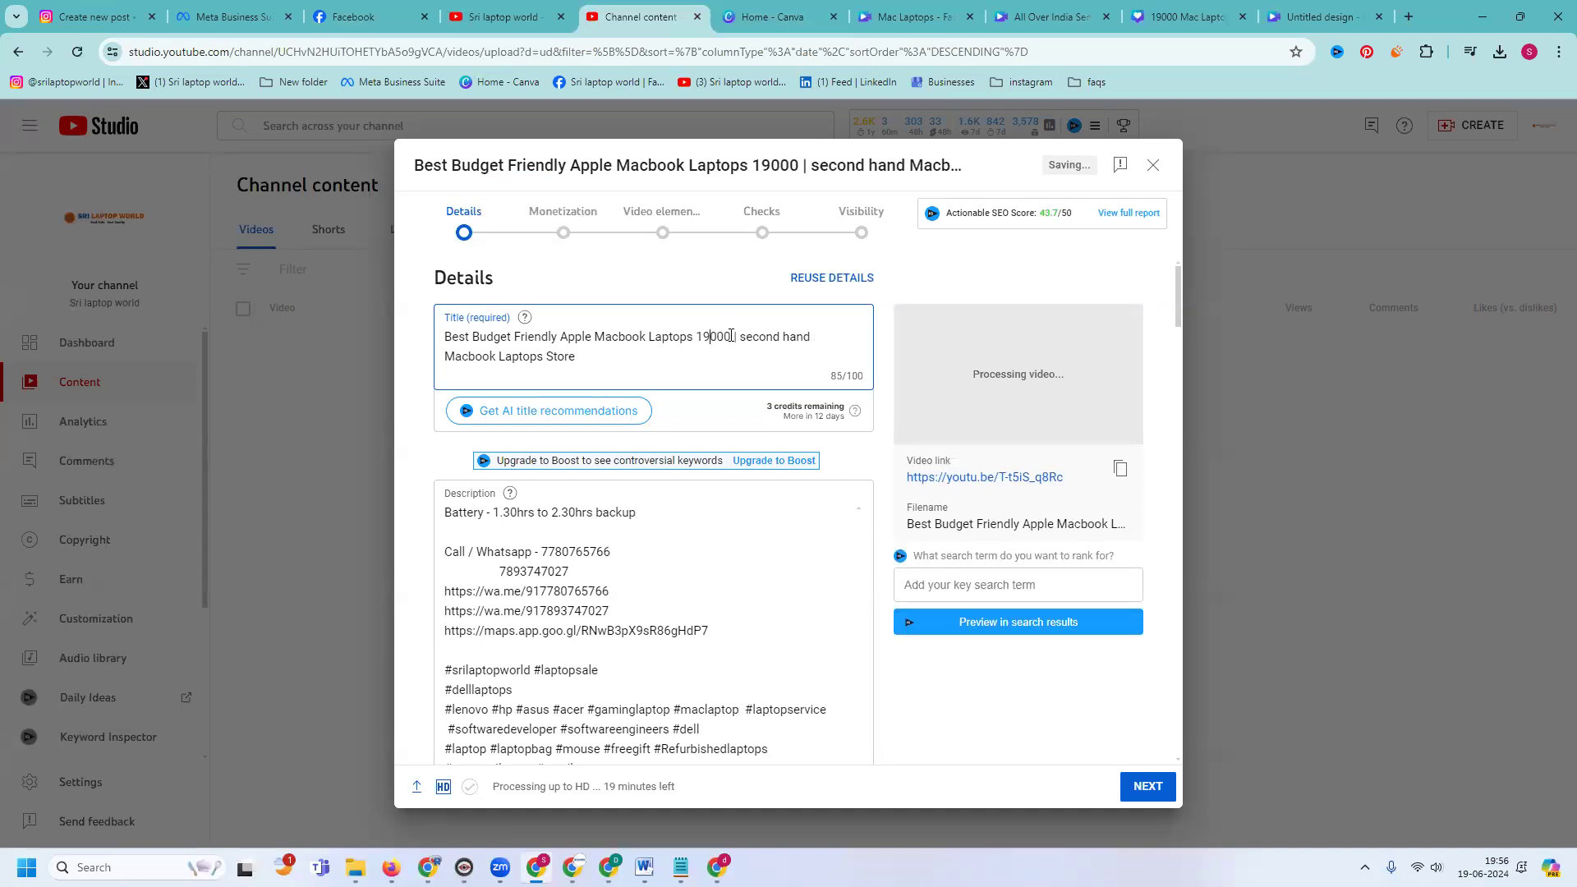
- Add the title phrase up to 19000 as a new tag
{"action": "left_click_drag", "start_coordinate": [731, 336], "coordinate": [439, 340]}
{"action": "key", "text": "ctrl+c"}
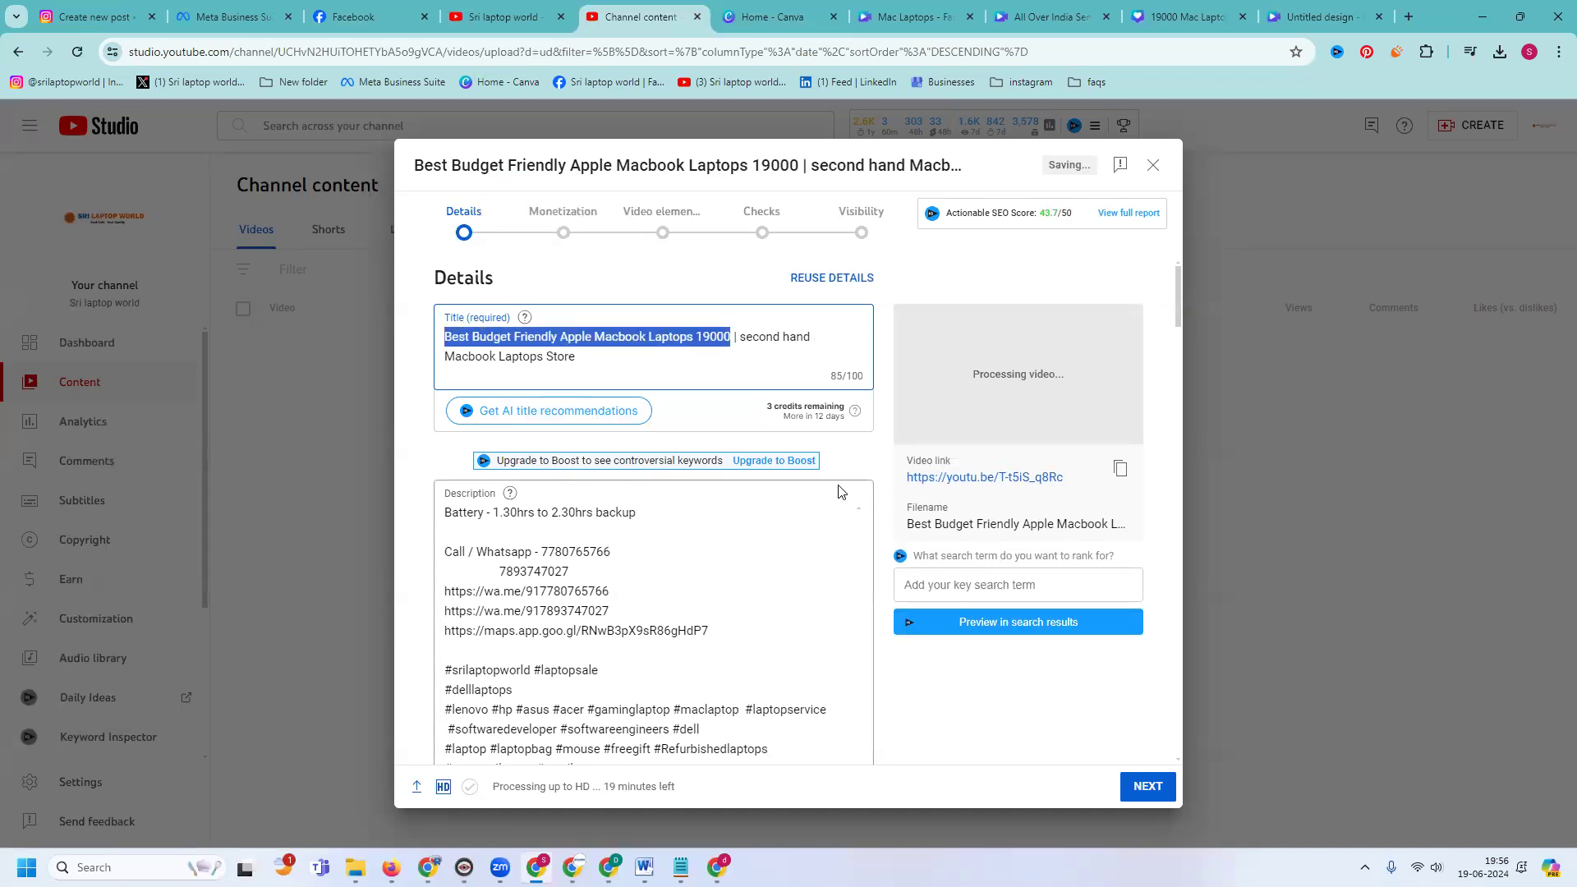
{"action": "scroll", "coordinate": [674, 454], "scroll_direction": "down", "scroll_amount": 15}
{"action": "scroll", "coordinate": [833, 490], "scroll_direction": "down", "scroll_amount": 10}
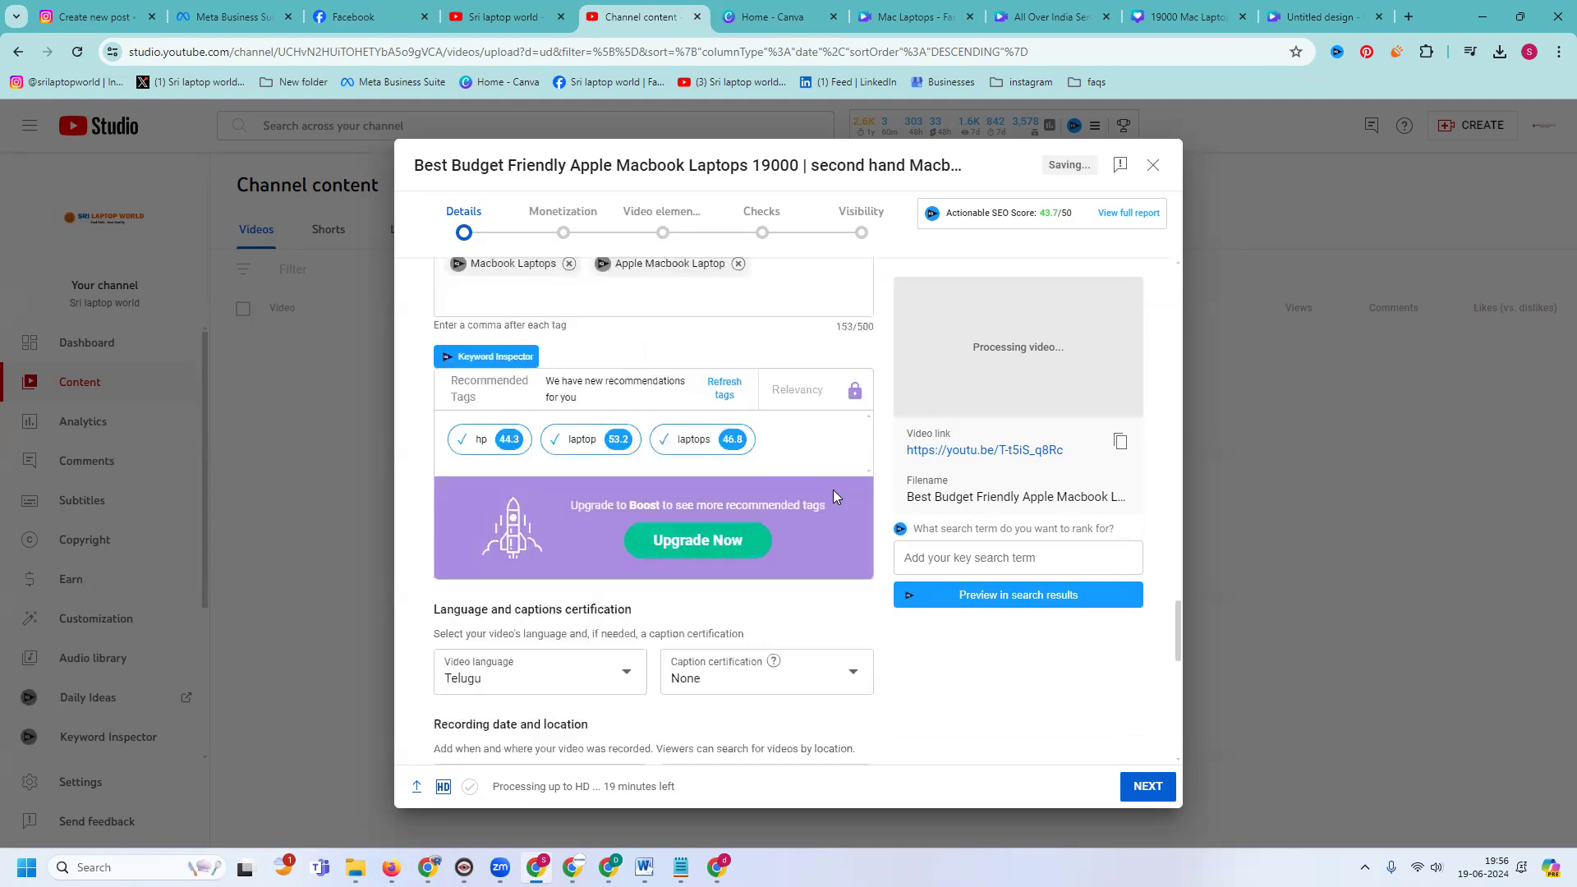
{"action": "scroll", "coordinate": [789, 460], "scroll_direction": "up", "scroll_amount": 3}
{"action": "left_click", "coordinate": [762, 545]}
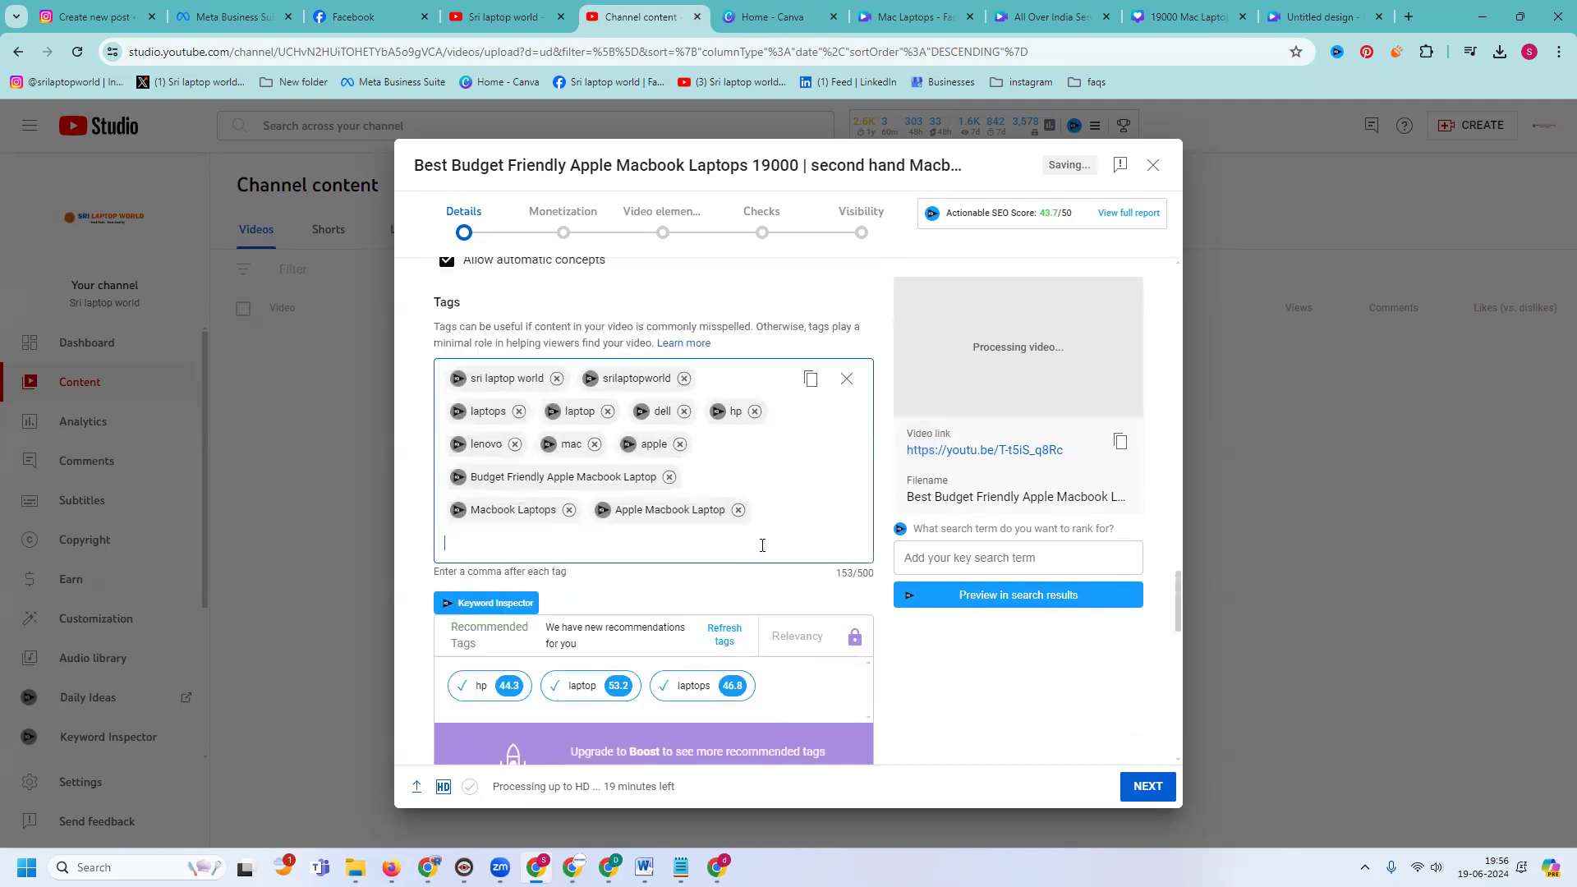
{"action": "key", "text": "ctrl+v"}
- Add a dash after the description's first line so it ends 'Store -'
{"action": "scroll", "coordinate": [633, 636], "scroll_direction": "up", "scroll_amount": 15}
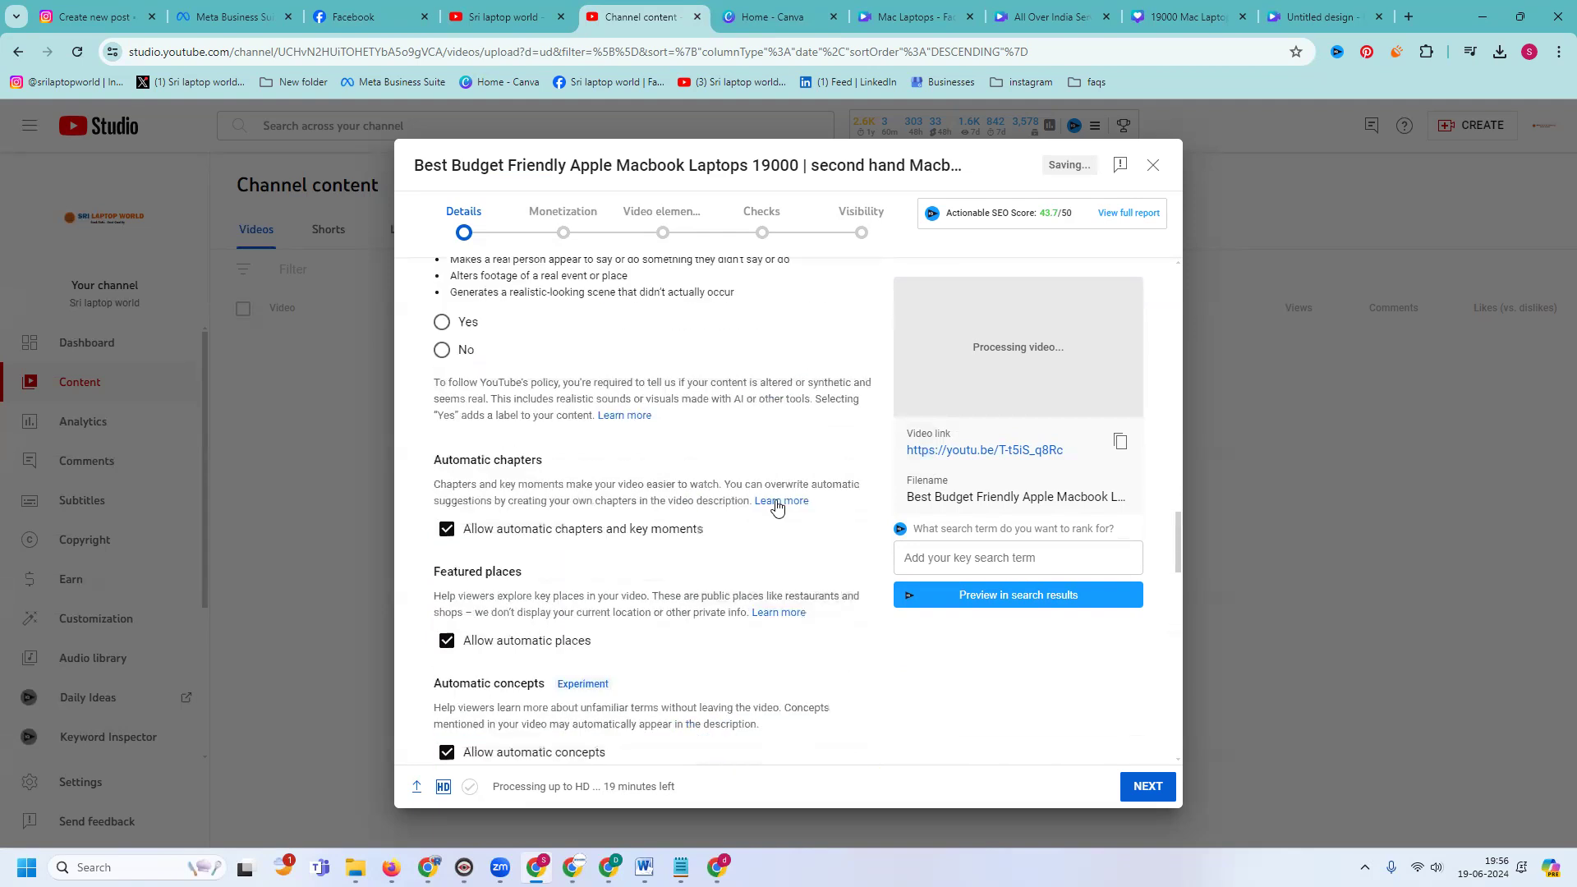
{"action": "scroll", "coordinate": [778, 507], "scroll_direction": "up", "scroll_amount": 15}
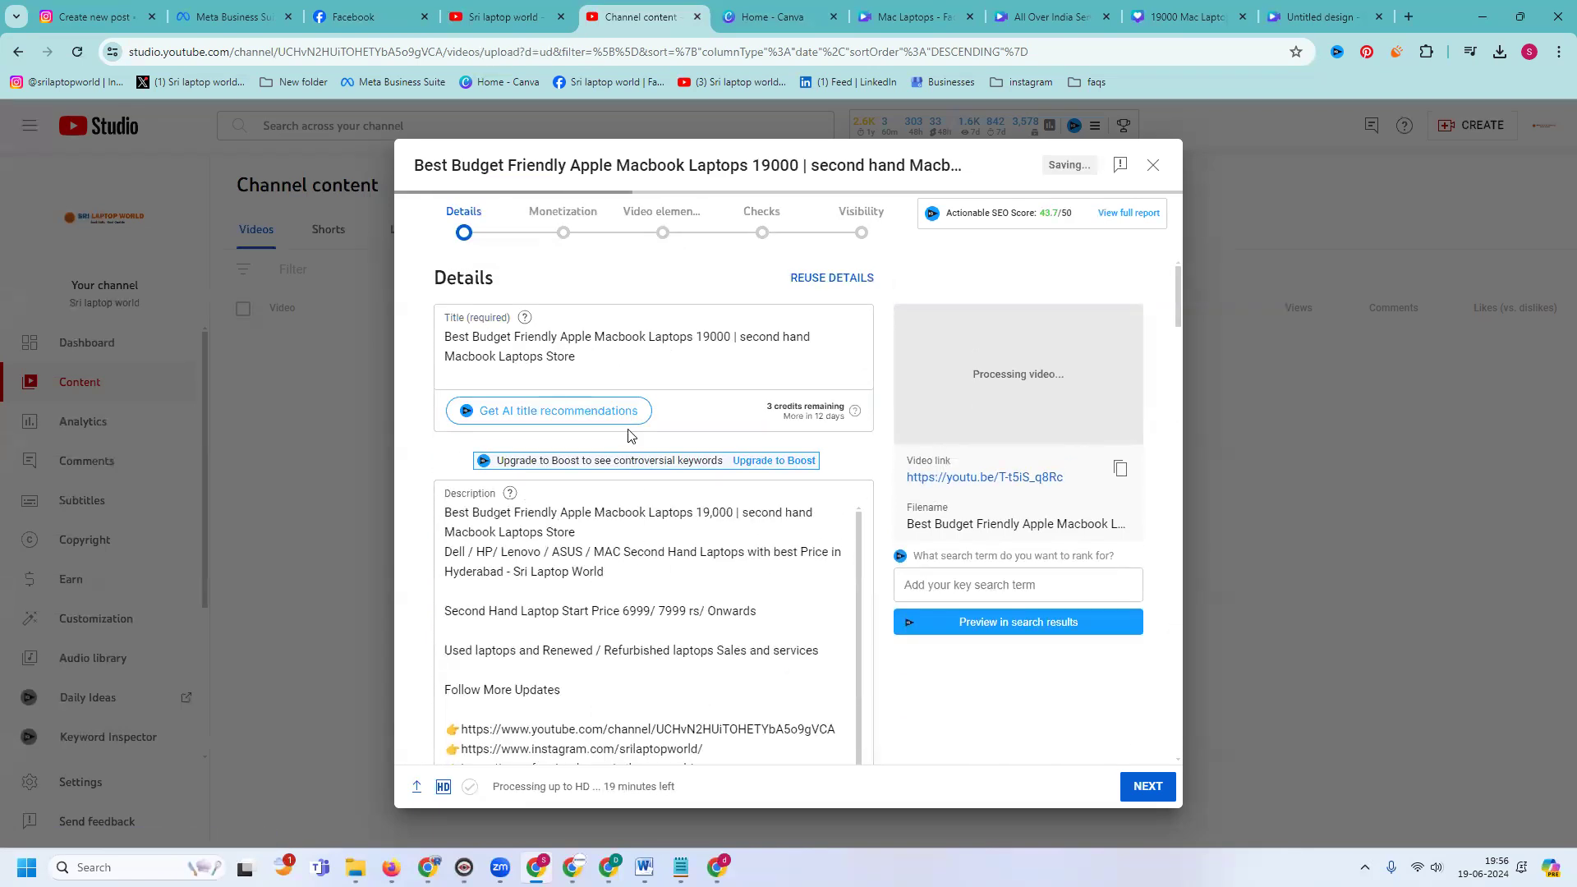
{"action": "left_click", "coordinate": [590, 534]}
{"action": "type", "text": "-"}
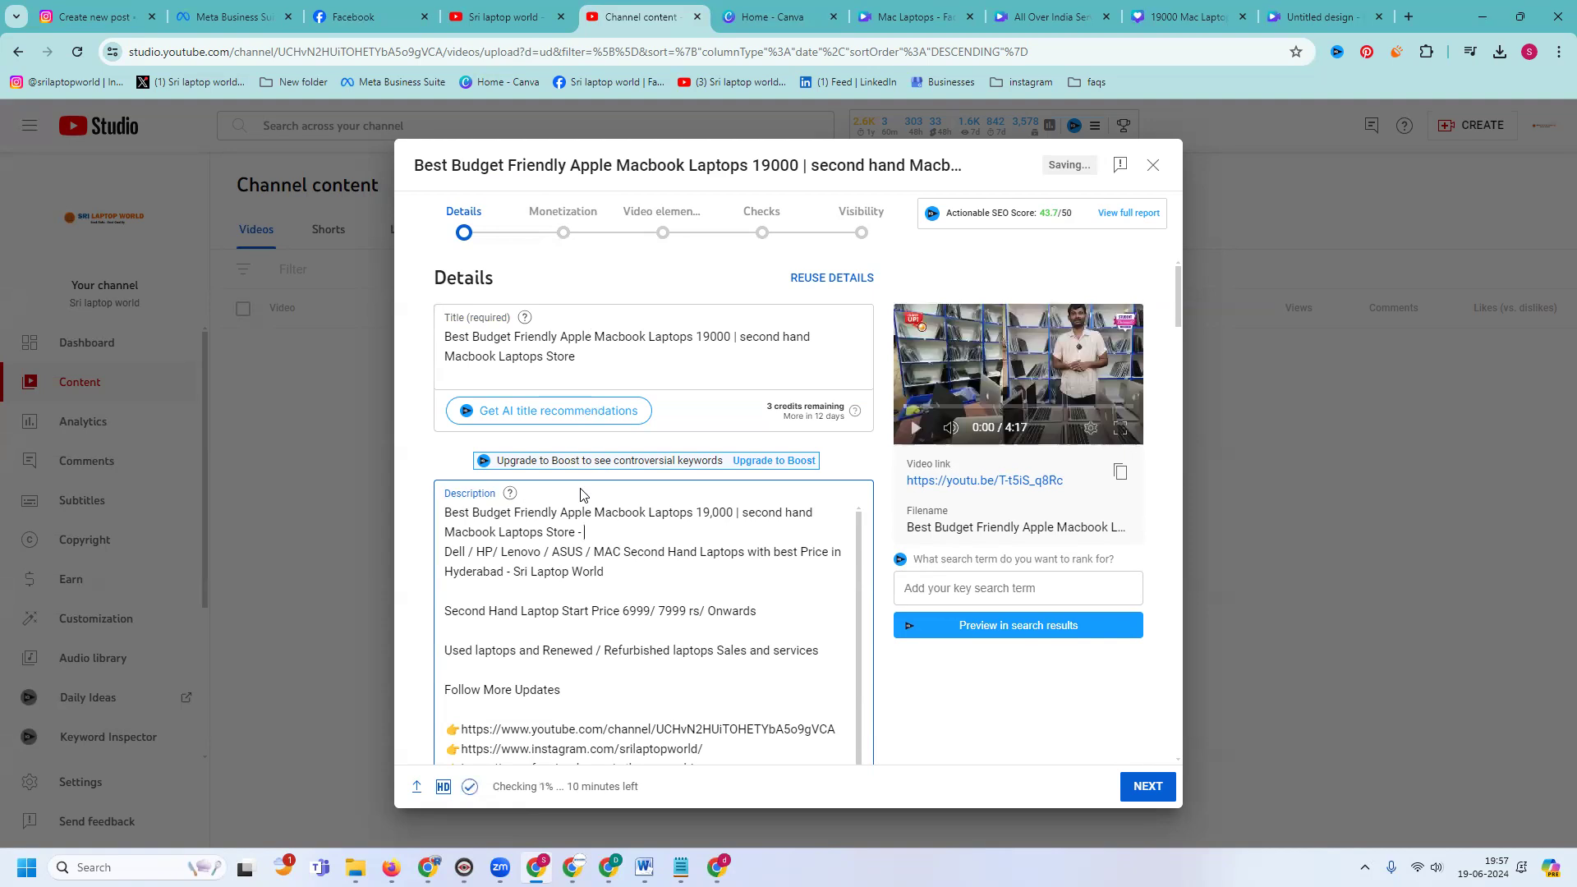
{"action": "scroll", "coordinate": [633, 486], "scroll_direction": "down", "scroll_amount": 15}
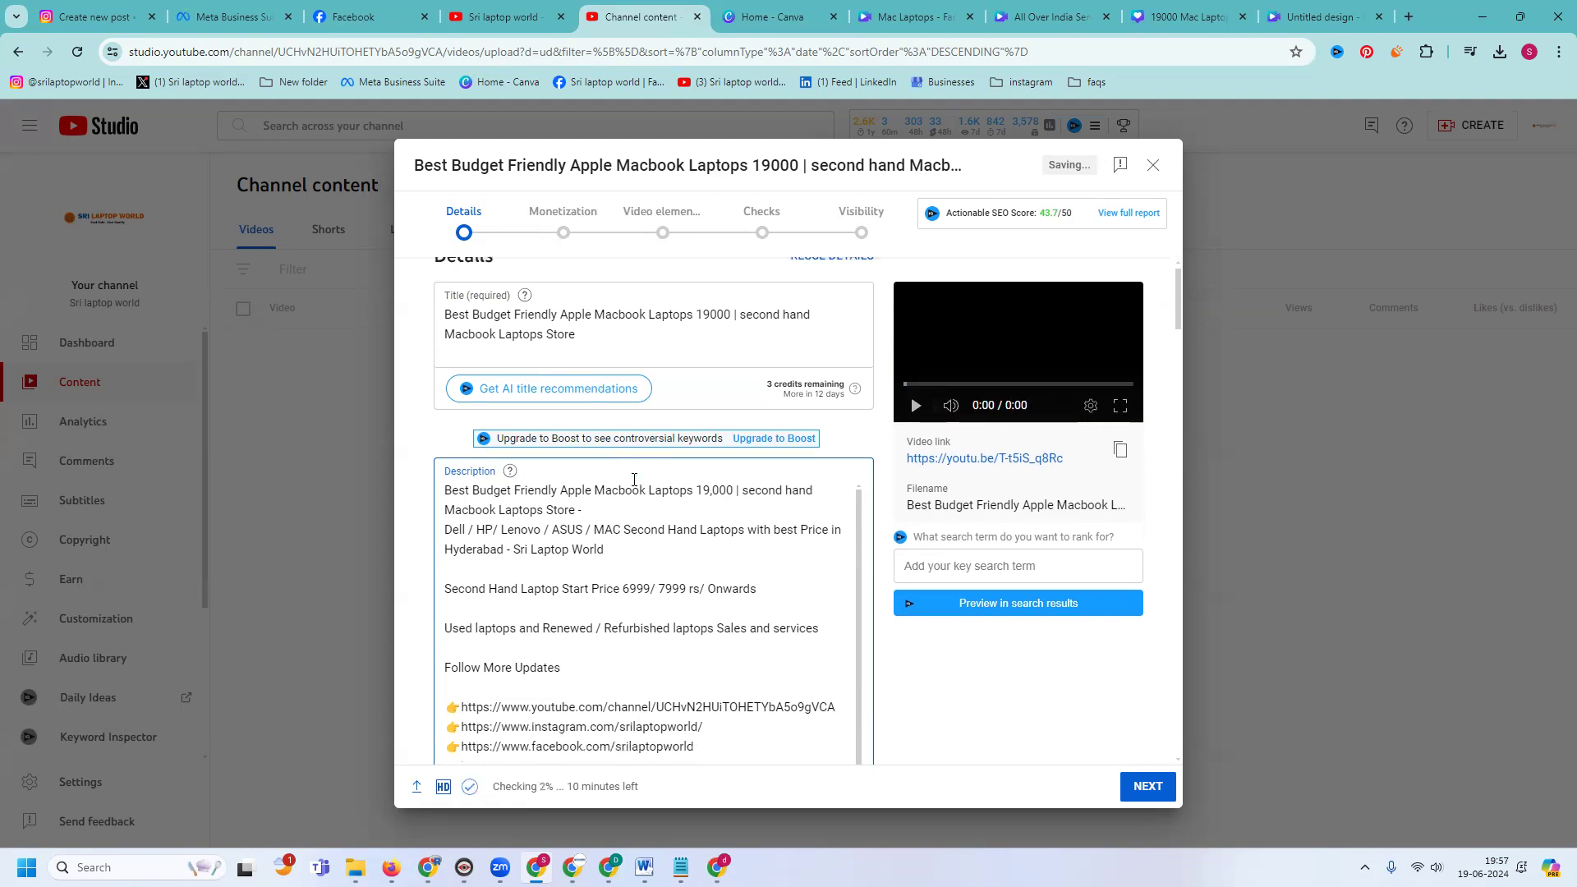
{"action": "scroll", "coordinate": [634, 486], "scroll_direction": "up", "scroll_amount": 3}
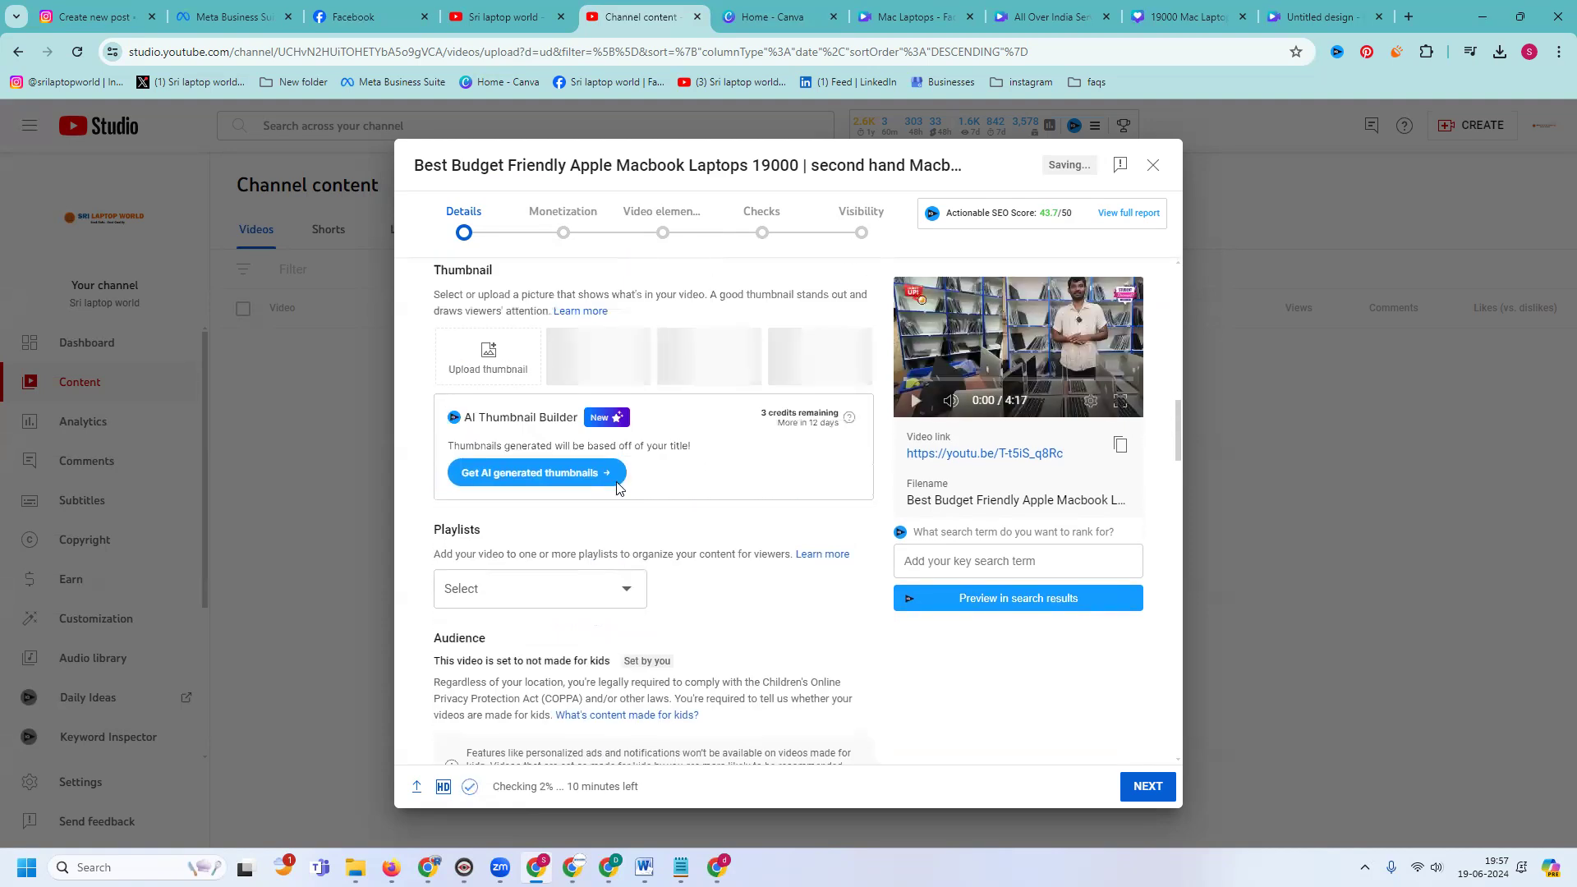
- Upload '19000 Mac Laptops' from Downloads as the custom thumbnail, then go to Canva's home page
{"action": "left_click", "coordinate": [485, 413]}
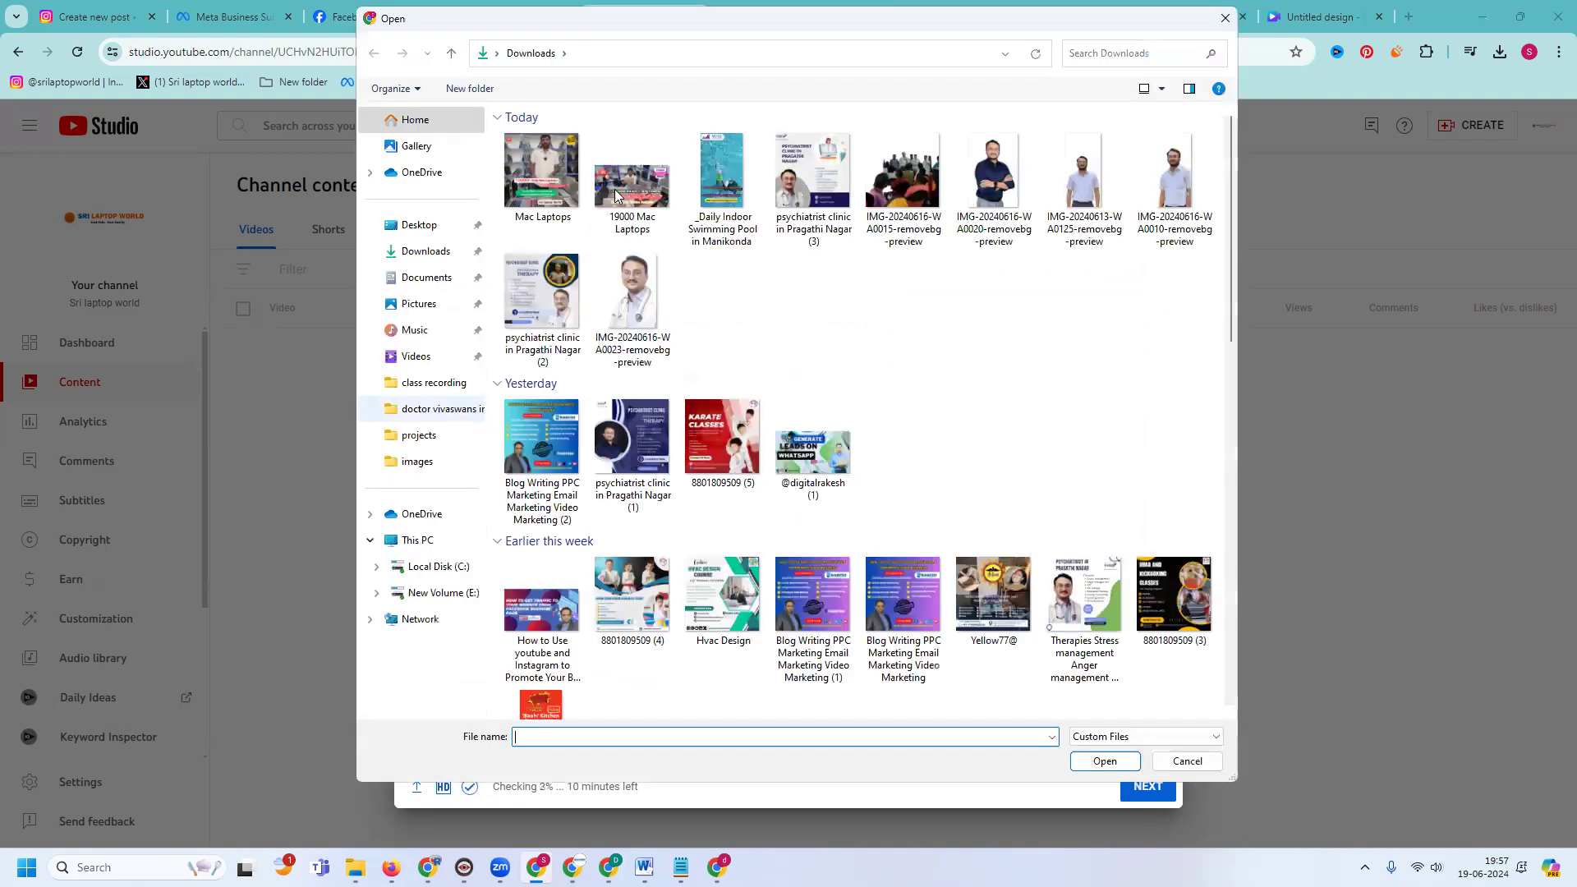
{"action": "left_click", "coordinate": [616, 185]}
{"action": "double_click", "coordinate": [616, 185]}
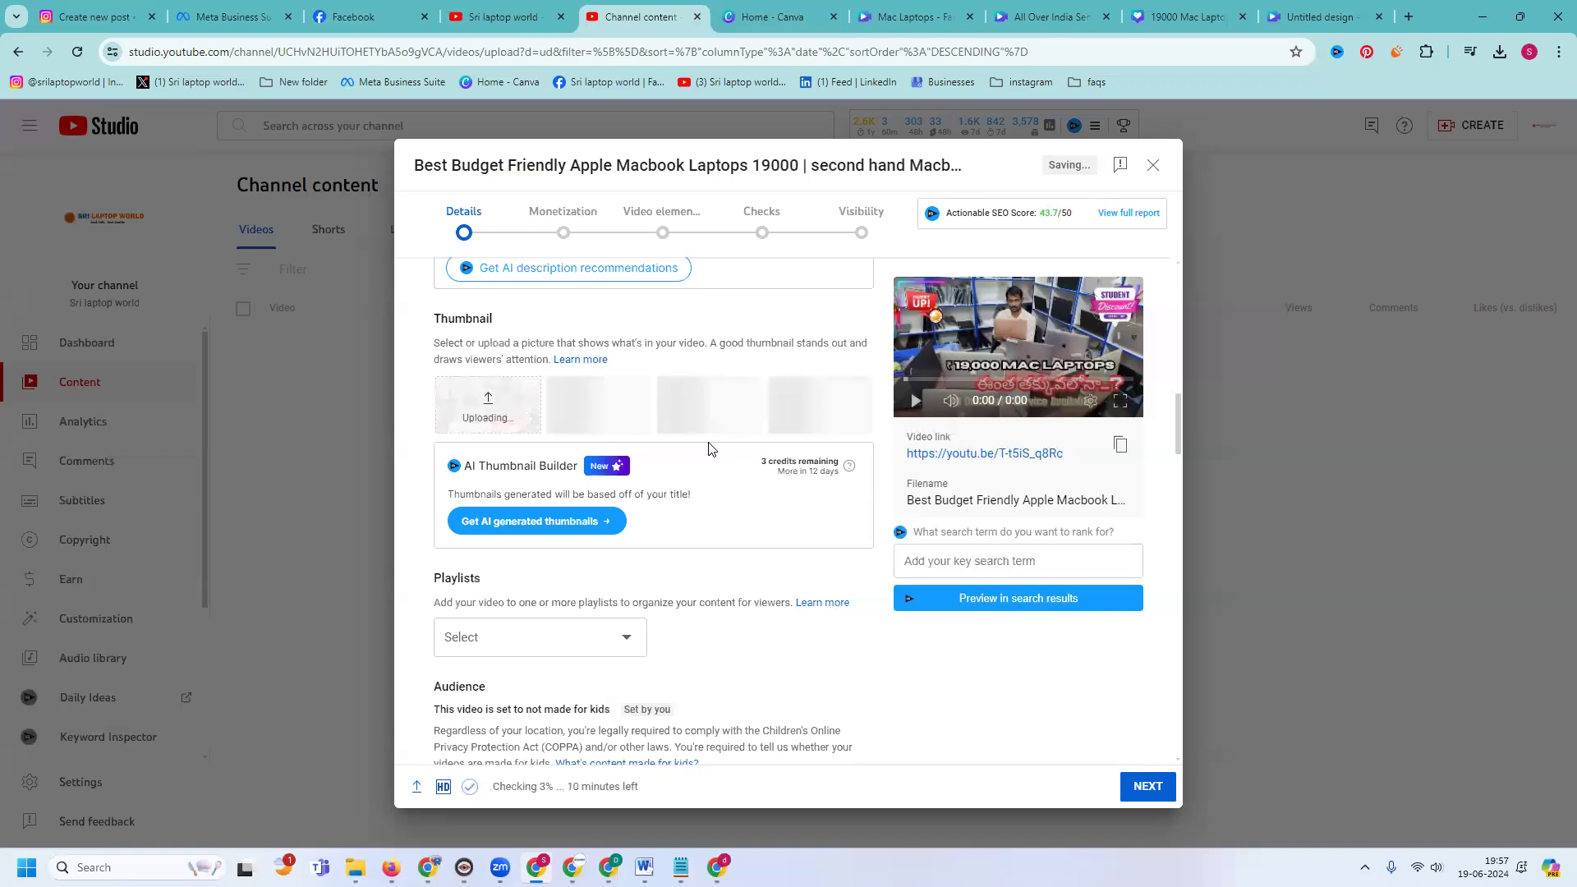
{"action": "left_click", "coordinate": [764, 17]}
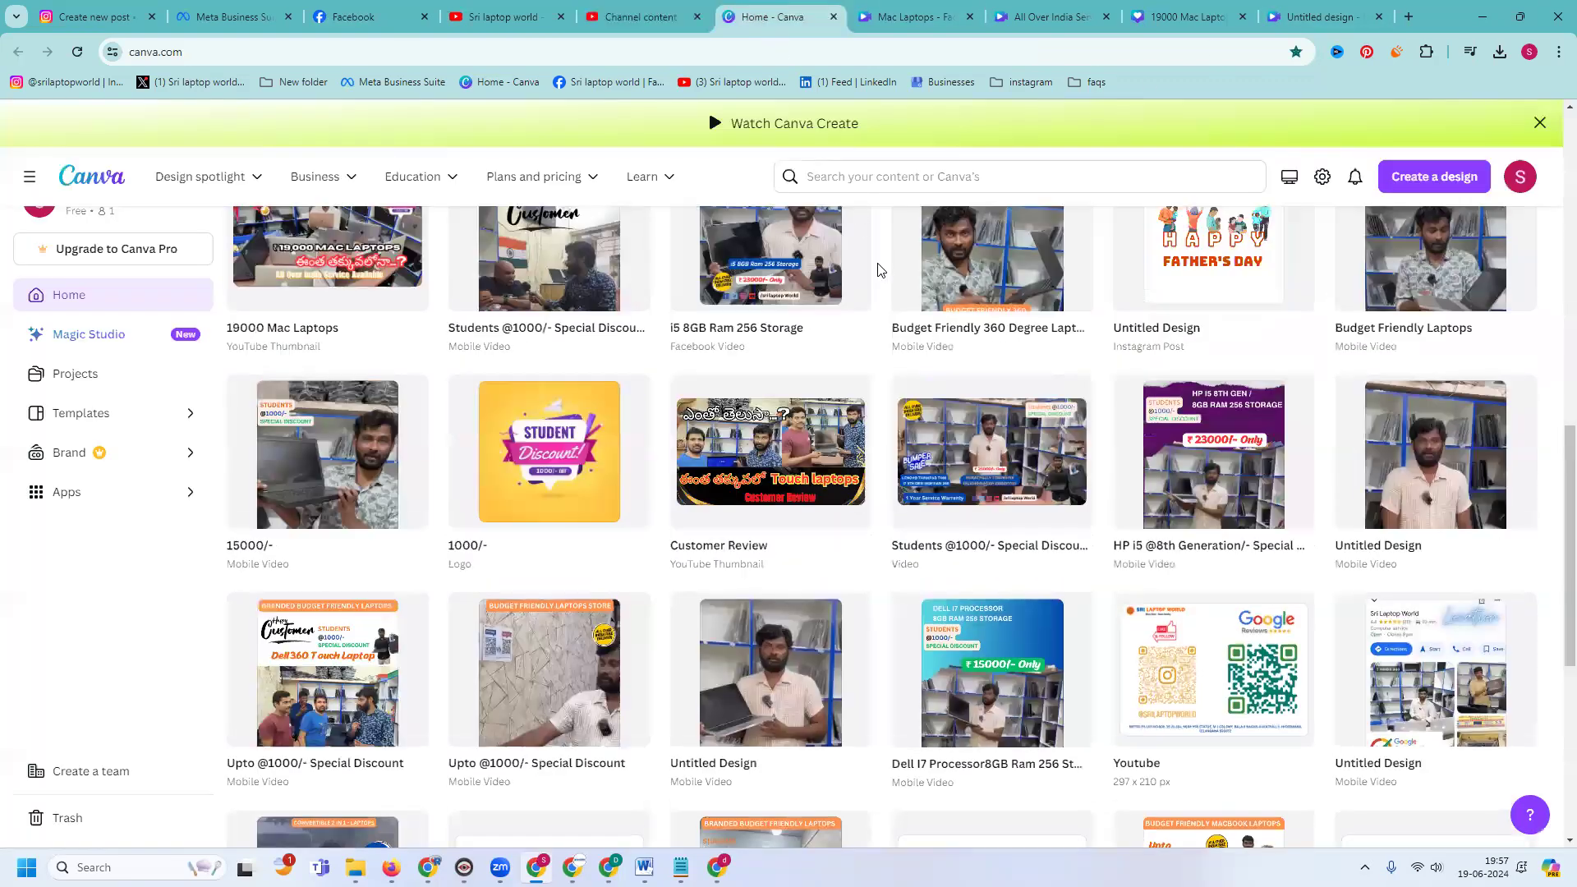
- Look over Canva's social media templates and the video and 19000 Mac Laptops designs, then return to YouTube Studio
{"action": "scroll", "coordinate": [875, 271], "scroll_direction": "up", "scroll_amount": 6}
{"action": "scroll", "coordinate": [1012, 415], "scroll_direction": "up", "scroll_amount": 3}
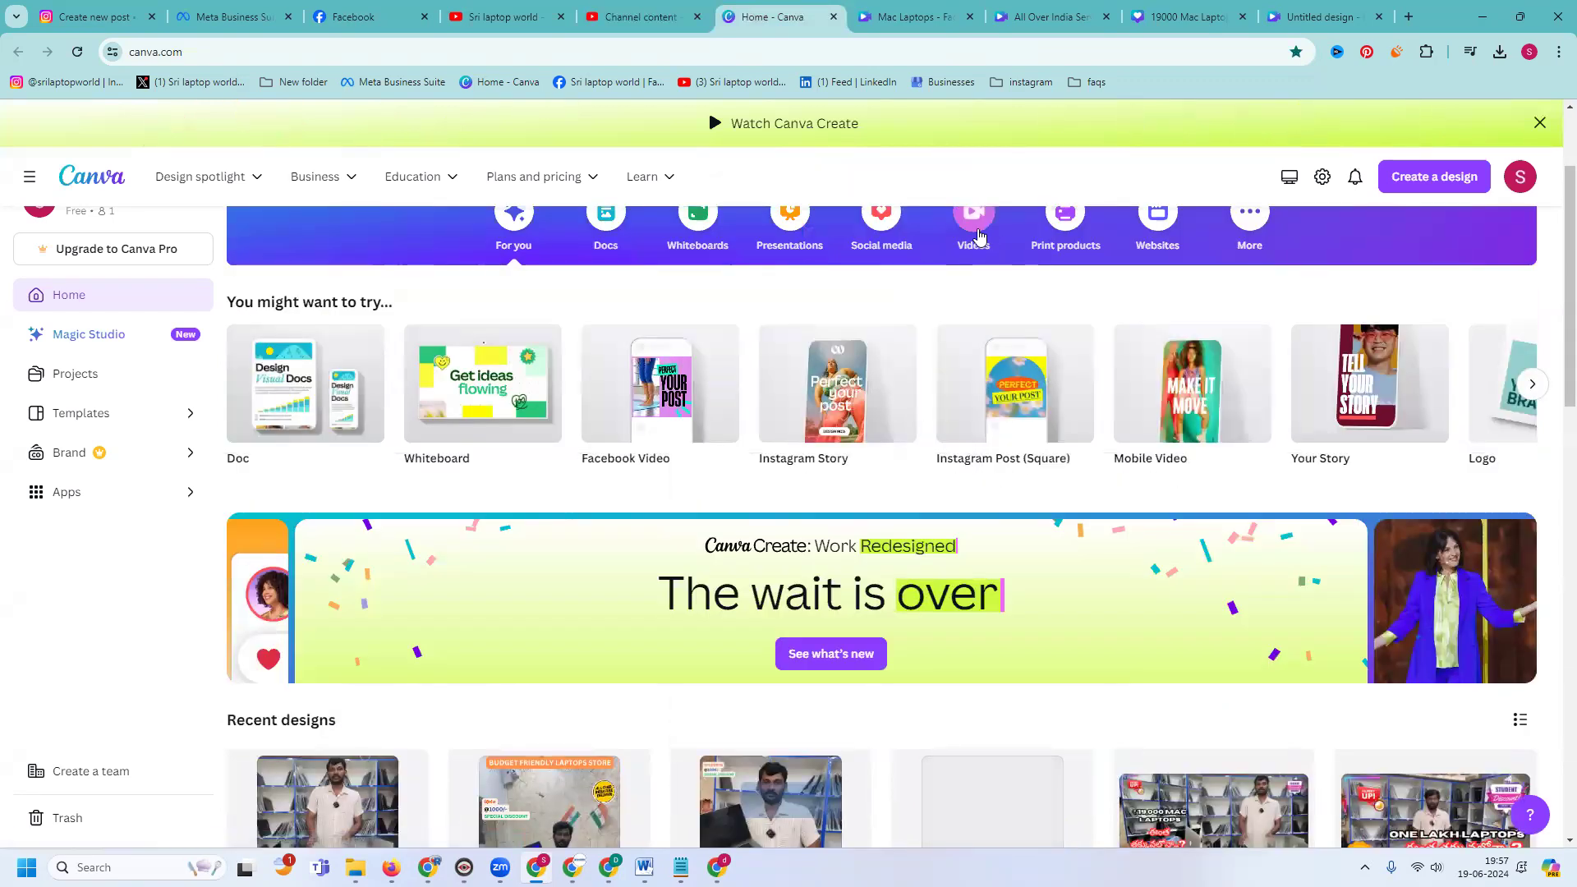
{"action": "left_click", "coordinate": [904, 226]}
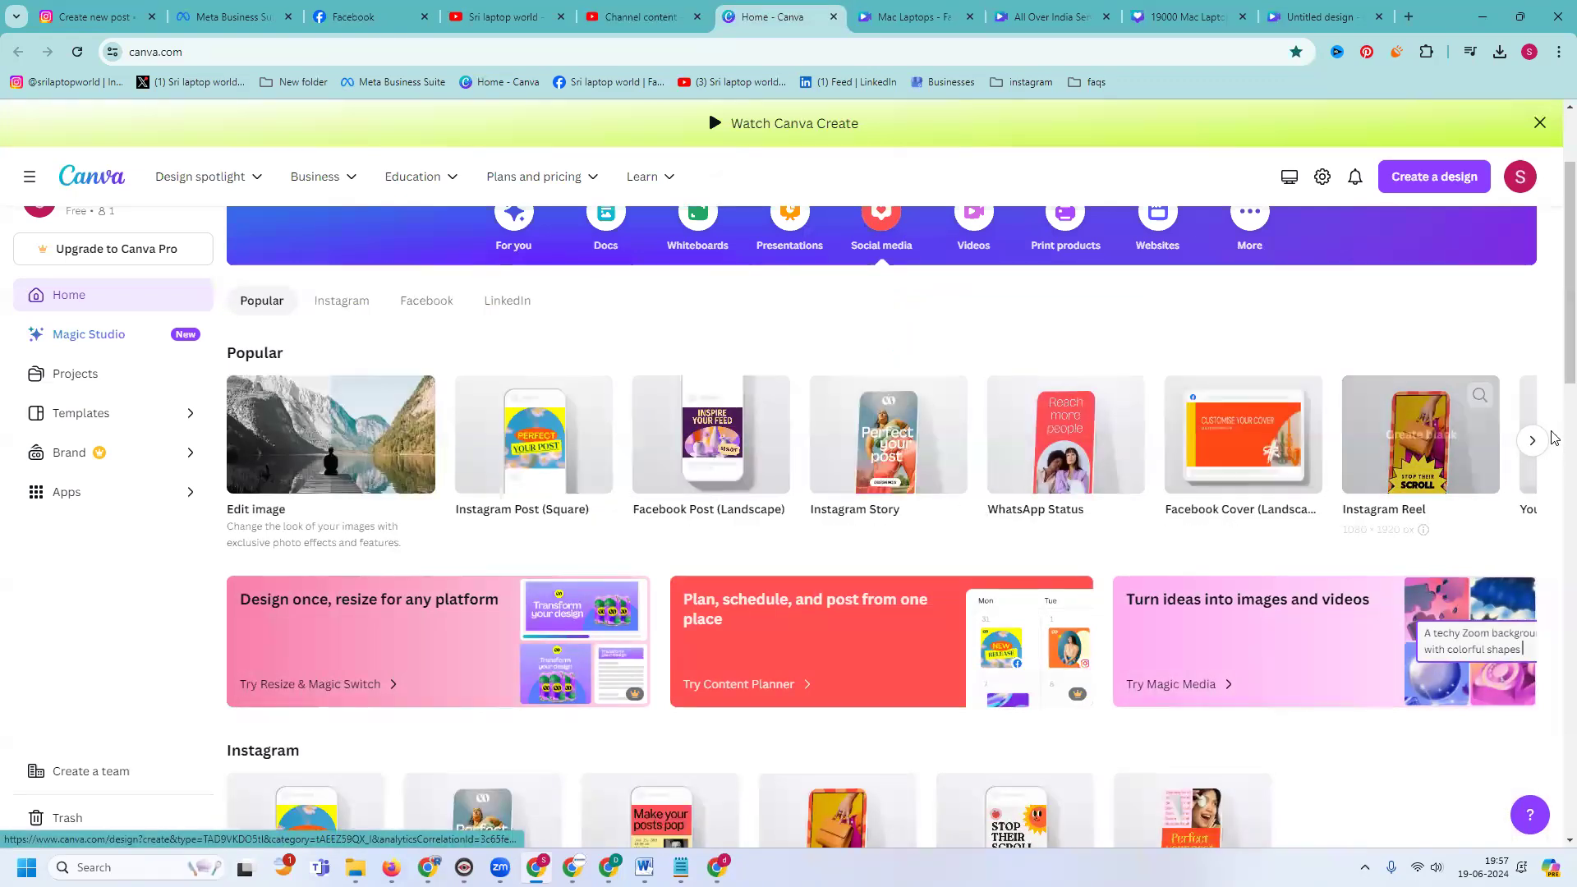
{"action": "left_click", "coordinate": [1533, 443]}
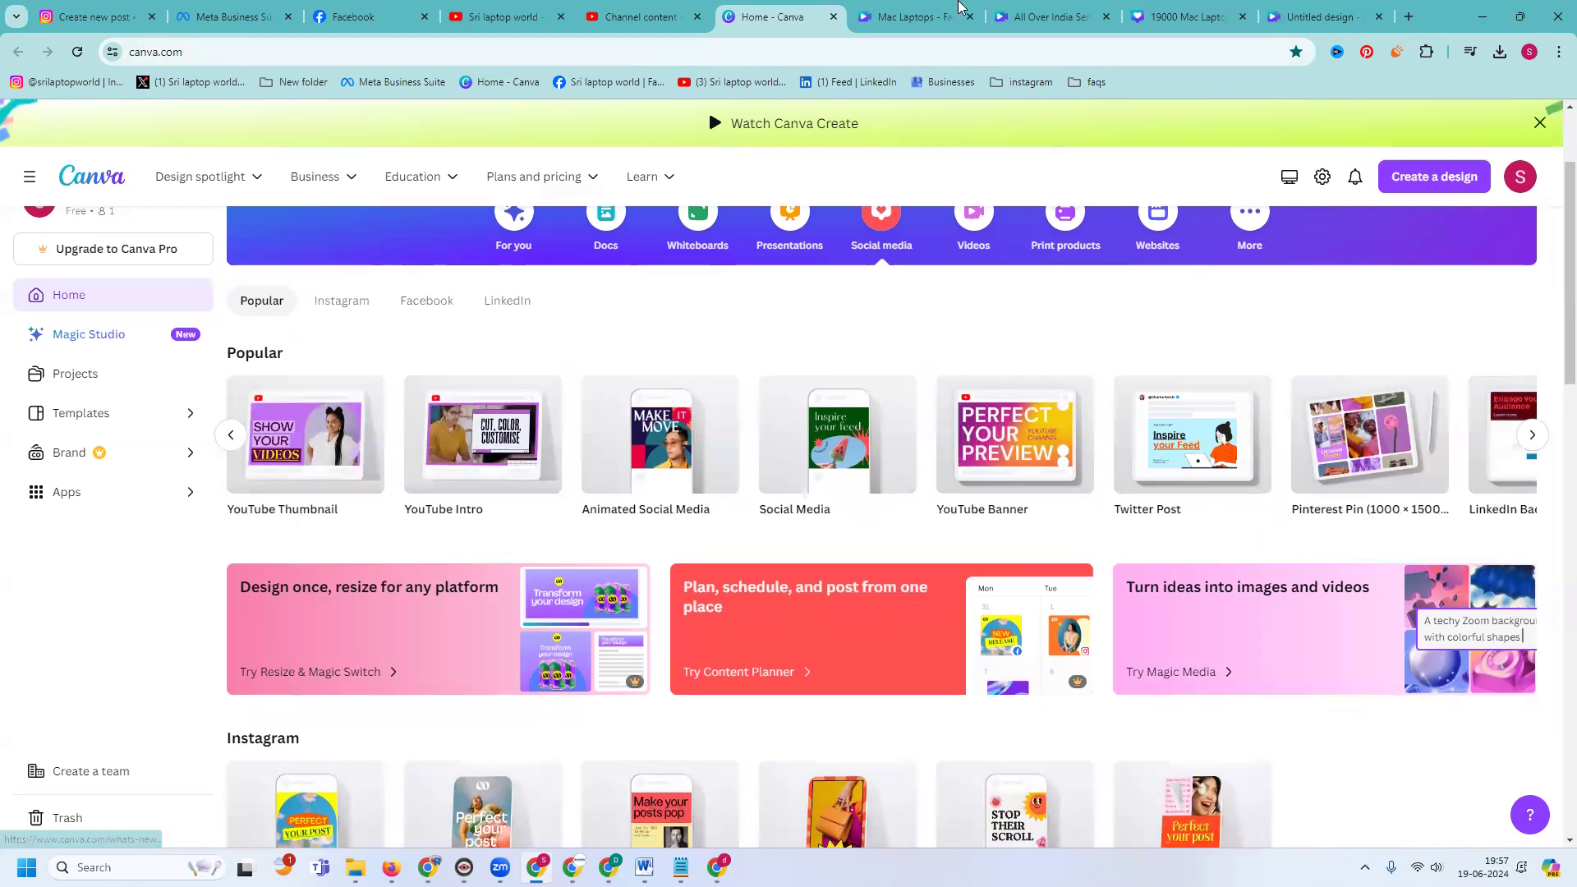
{"action": "left_click", "coordinate": [1025, 8]}
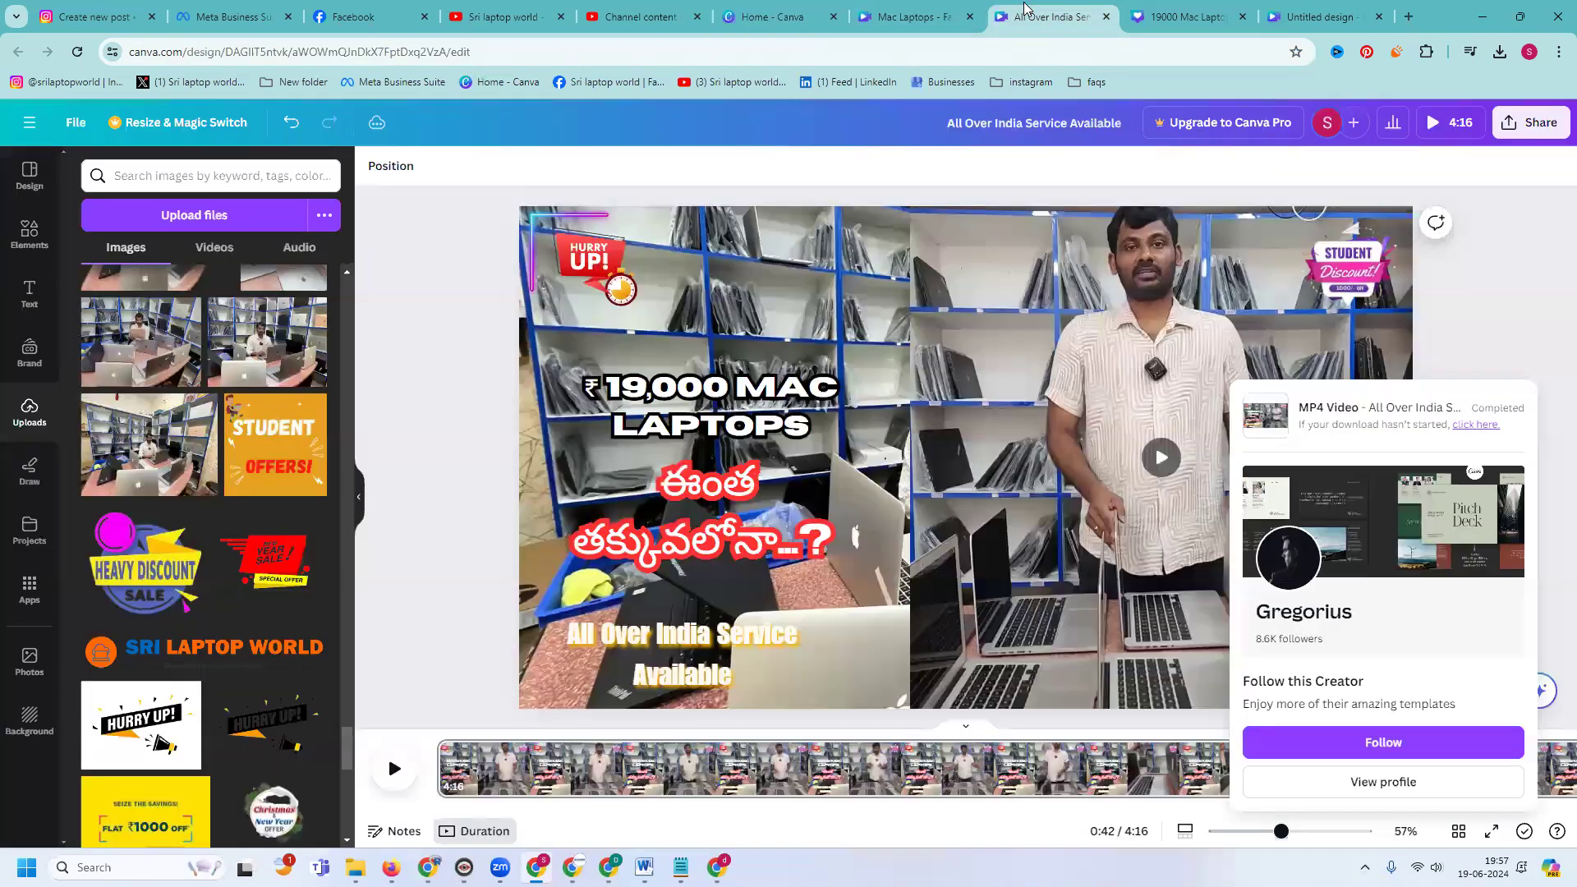
{"action": "left_click", "coordinate": [1154, 8]}
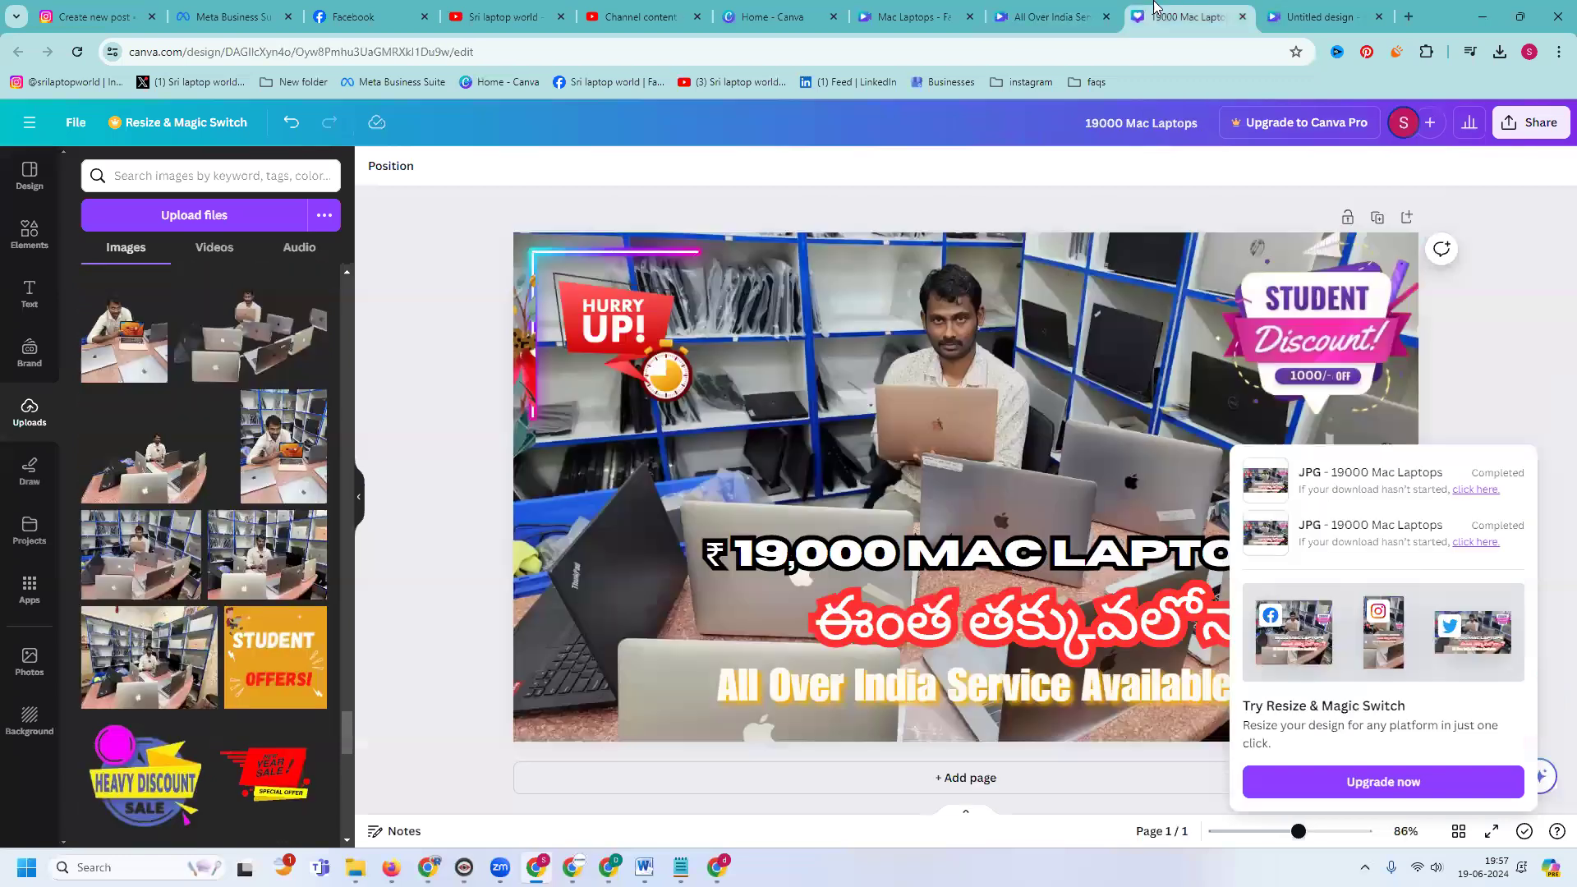
{"action": "left_click", "coordinate": [604, 8]}
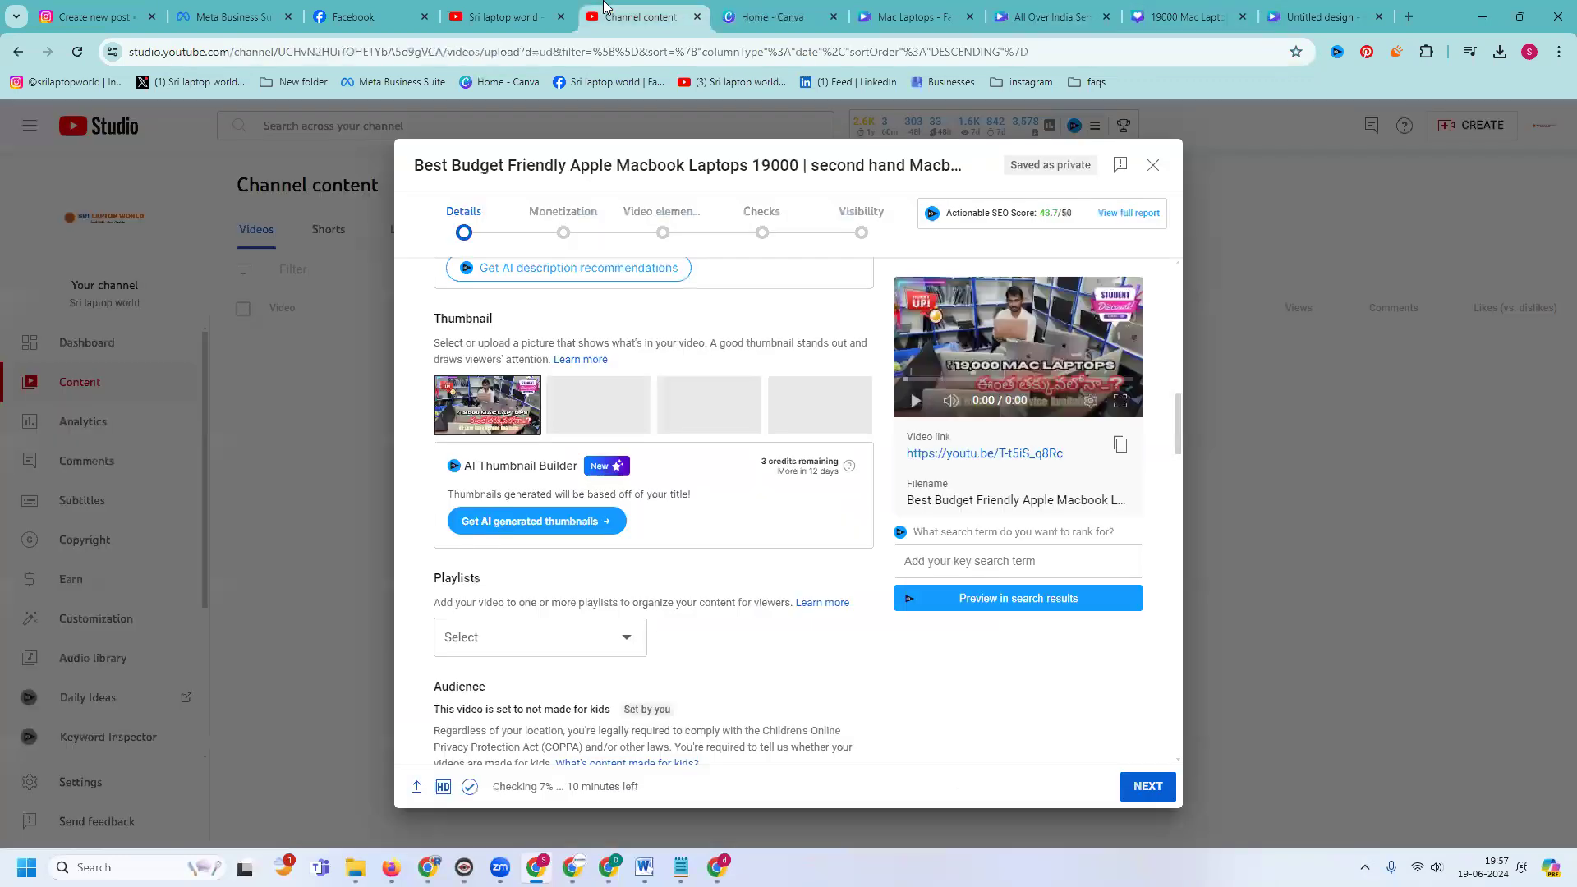
- Add the video to the four playlists matching 'mac', including Apple MacBook Pro
{"action": "left_click", "coordinate": [584, 646]}
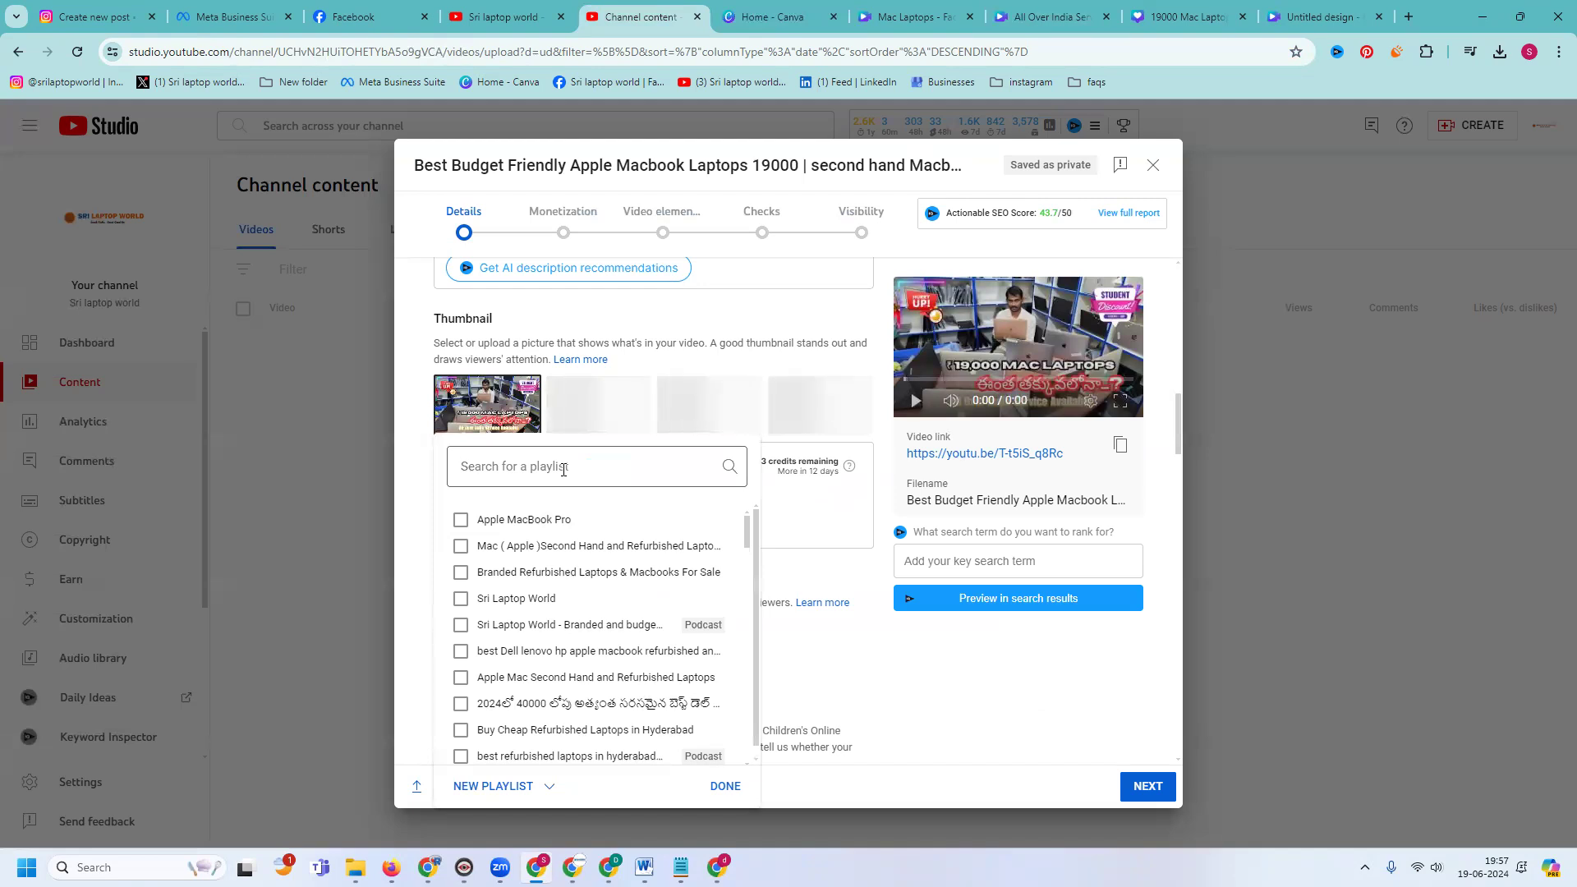
{"action": "type", "text": "mac"}
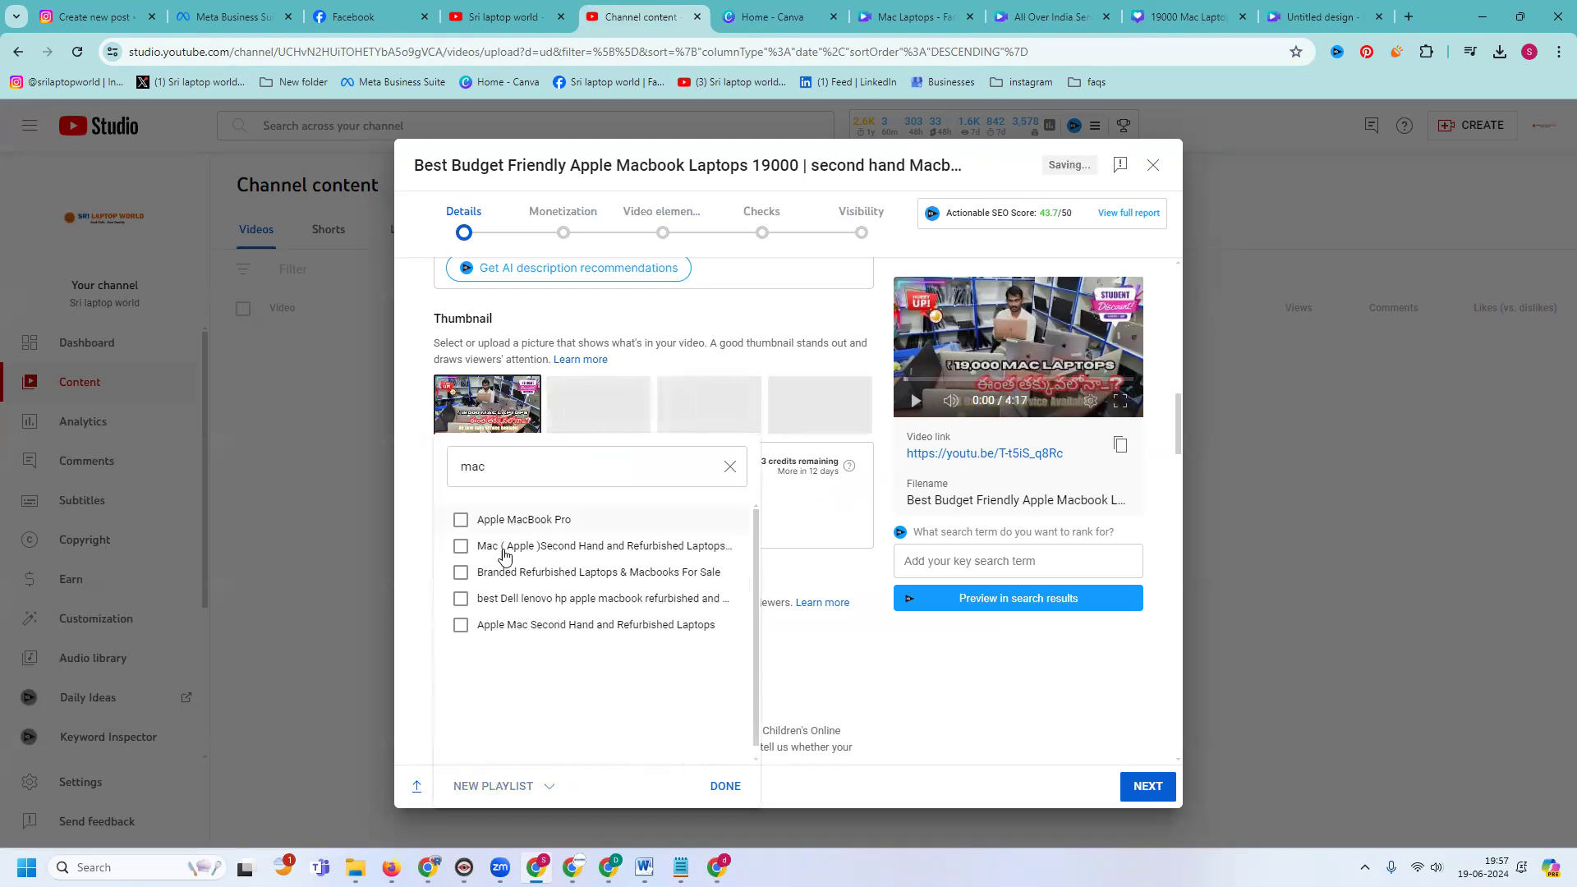
{"action": "left_click", "coordinate": [516, 523]}
{"action": "left_click", "coordinate": [505, 547]}
{"action": "left_click", "coordinate": [501, 573]}
{"action": "left_click", "coordinate": [502, 599]}
- Add the video to the four playlists matching 'sri', including Sri Laptop World, and confirm
{"action": "left_click", "coordinate": [572, 463]}
{"action": "type", "text": "sri l"}
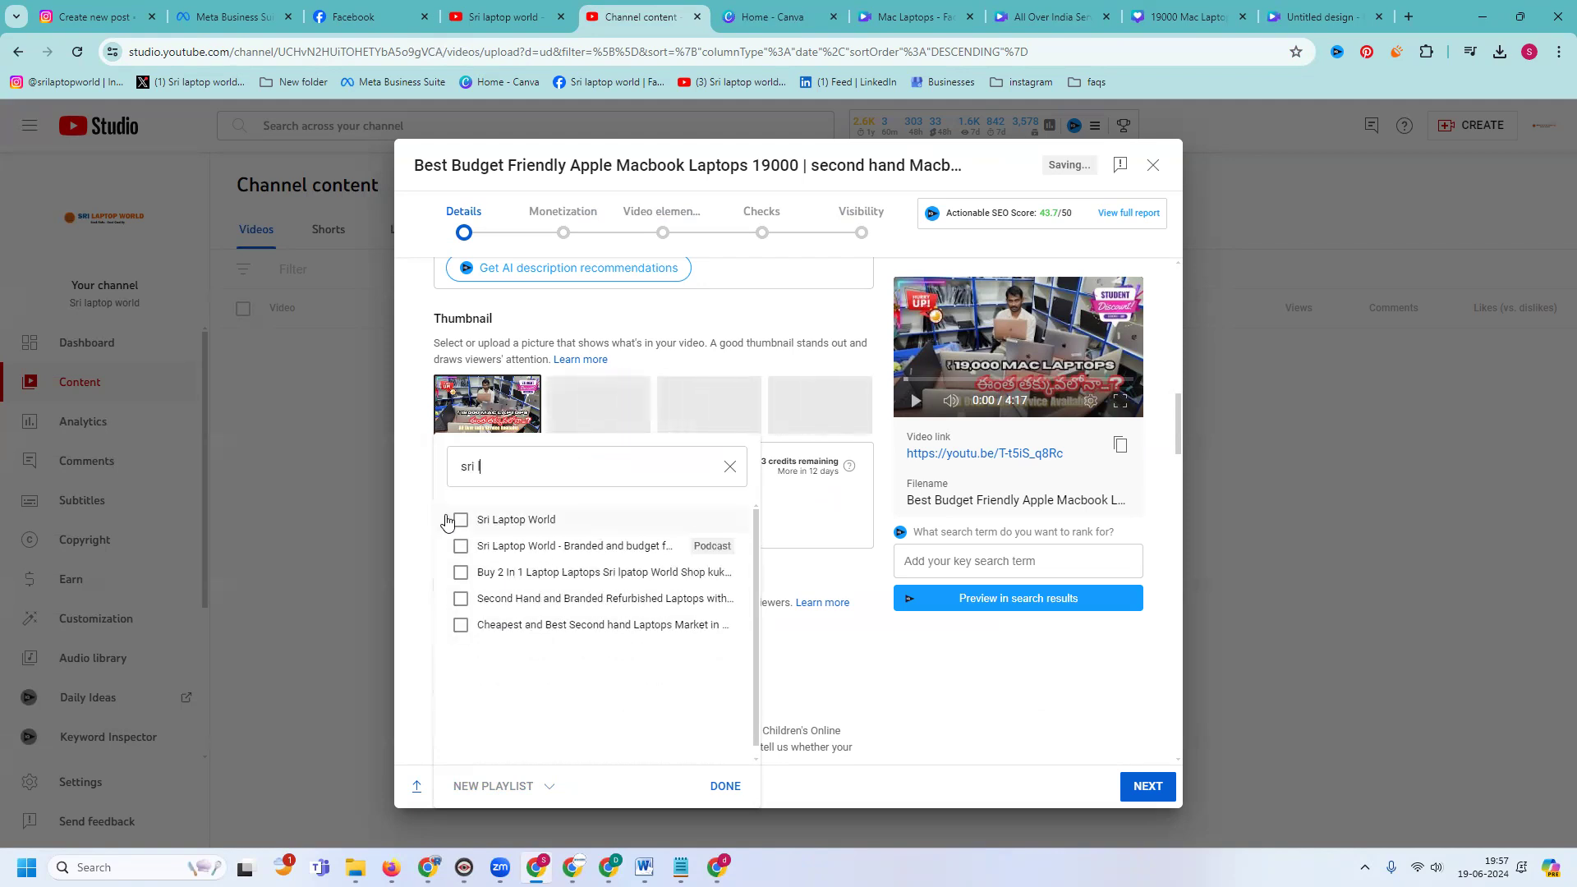
{"action": "left_click", "coordinate": [461, 545]}
{"action": "left_click", "coordinate": [461, 572]}
{"action": "left_click", "coordinate": [461, 626]}
{"action": "left_click", "coordinate": [460, 598]}
{"action": "left_click", "coordinate": [716, 784]}
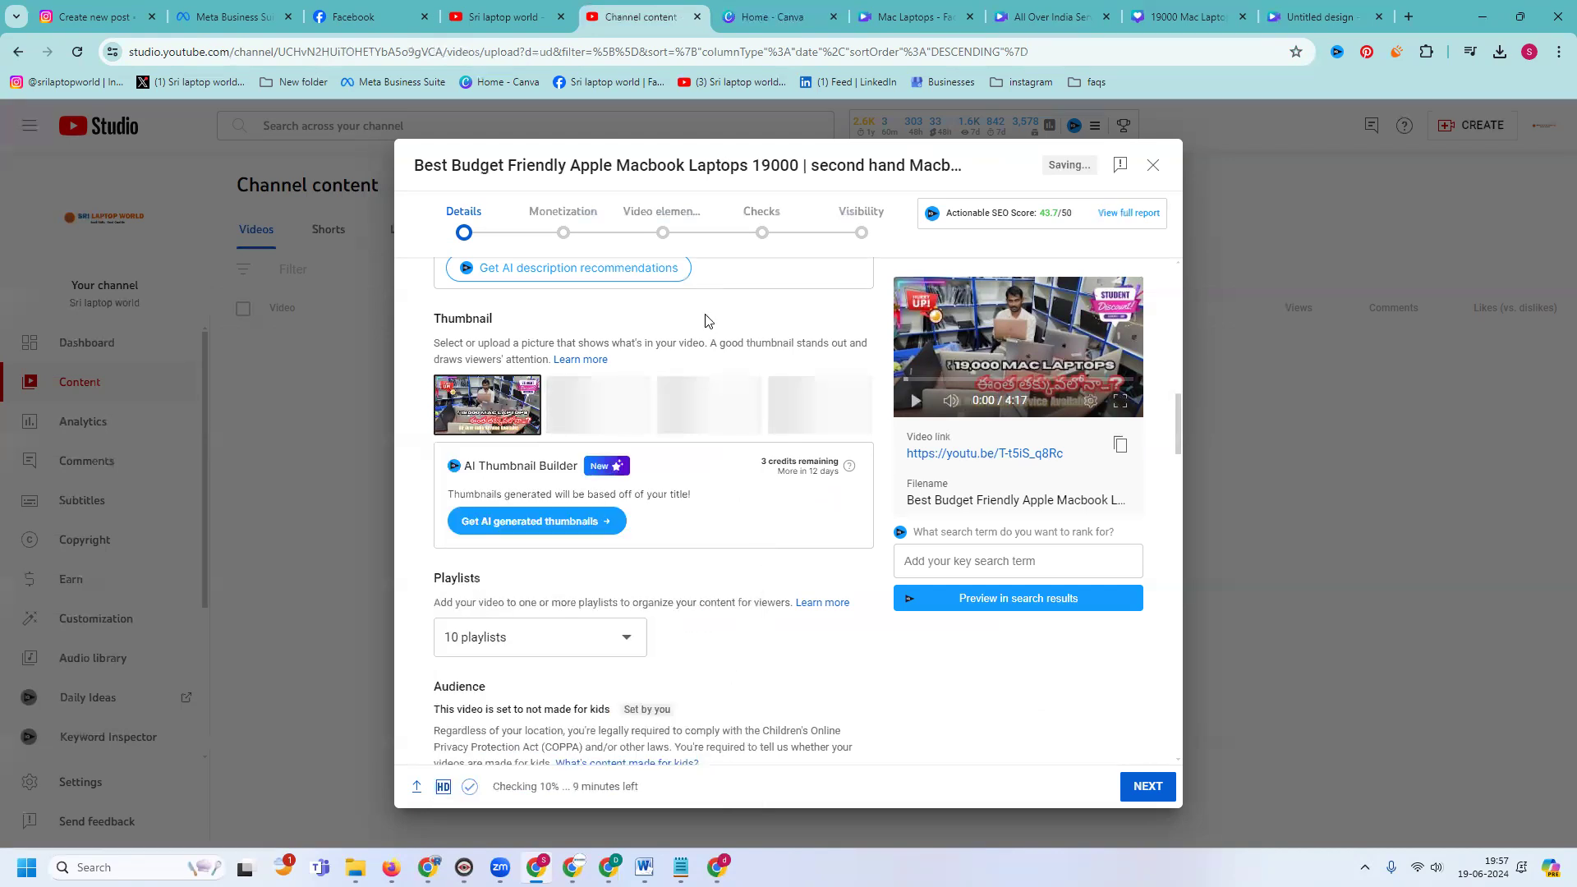
- Set the recording date to June 19, 2024
{"action": "scroll", "coordinate": [744, 450], "scroll_direction": "down", "scroll_amount": 15}
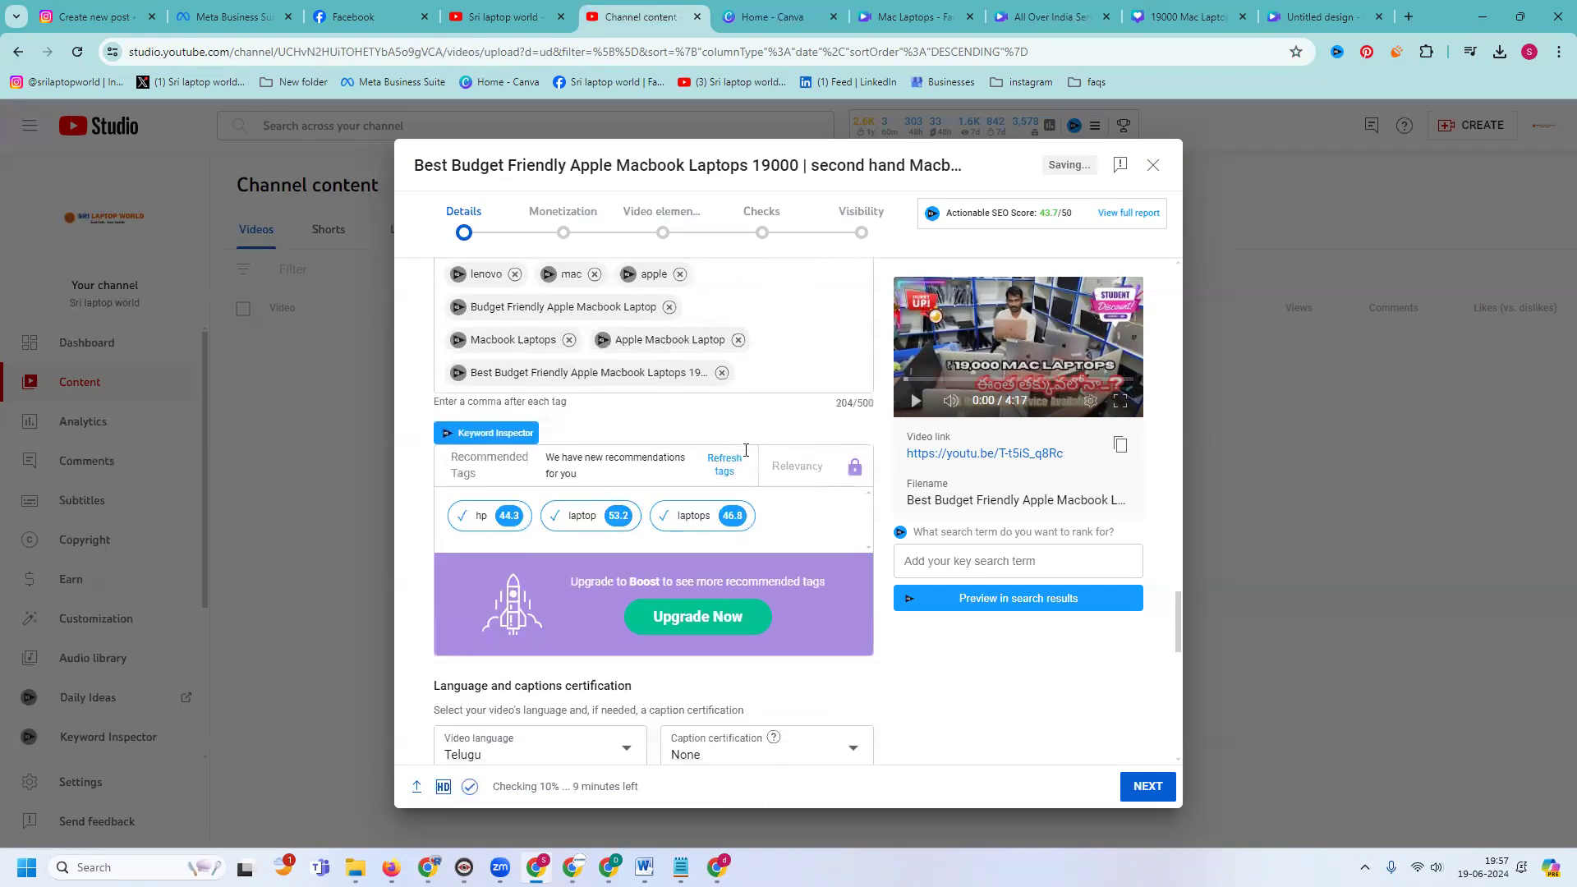
{"action": "scroll", "coordinate": [746, 450], "scroll_direction": "down", "scroll_amount": 5}
{"action": "left_click", "coordinate": [495, 465]}
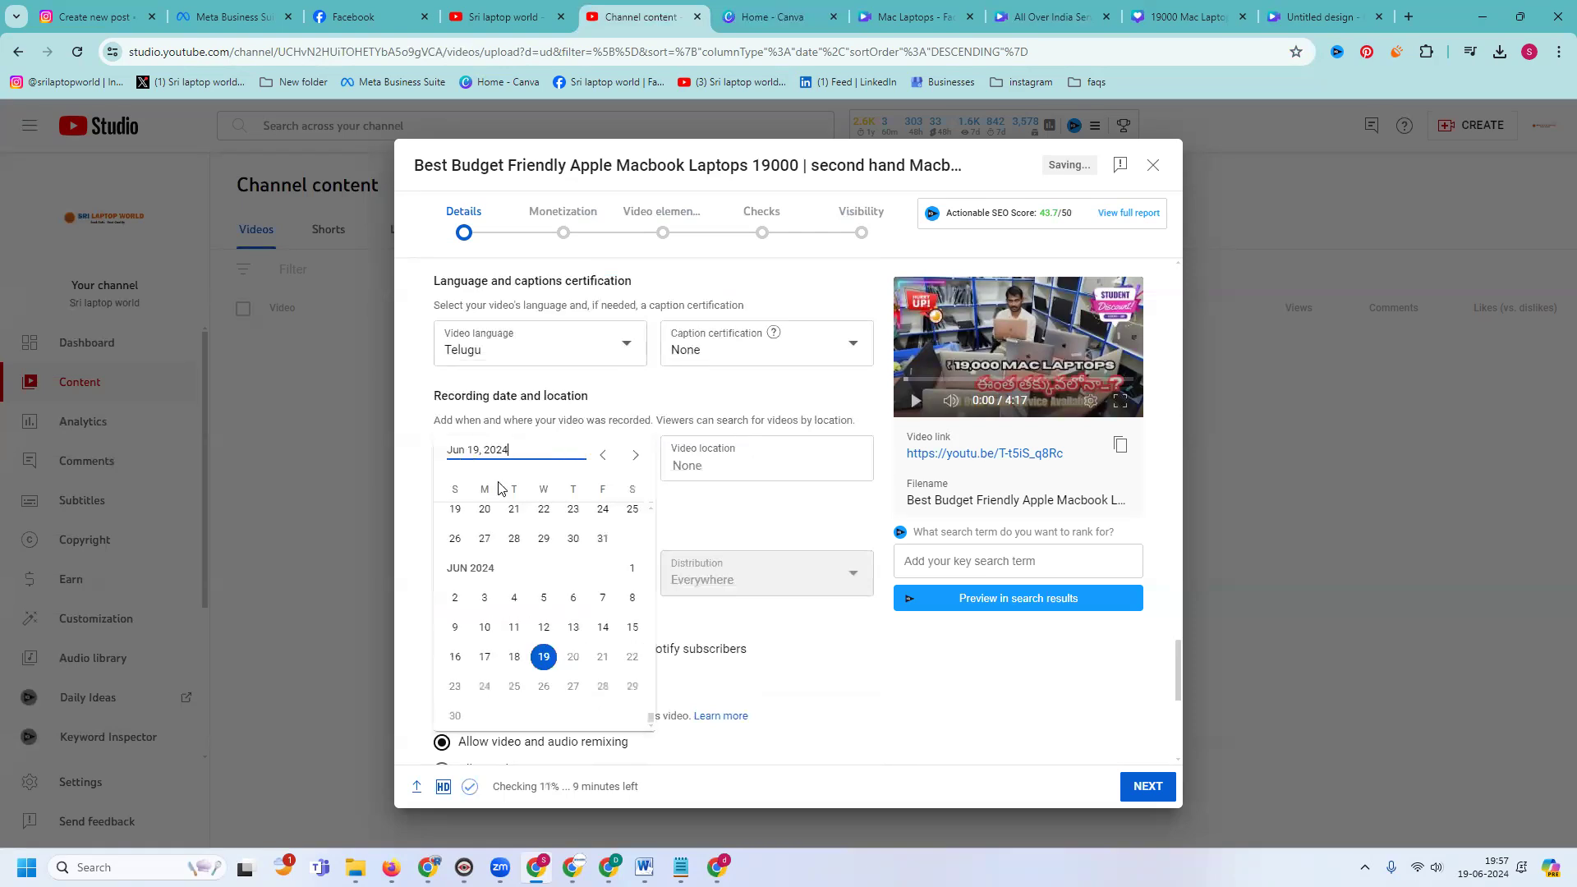
{"action": "left_click", "coordinate": [544, 658]}
{"action": "scroll", "coordinate": [925, 655], "scroll_direction": "down", "scroll_amount": 3}
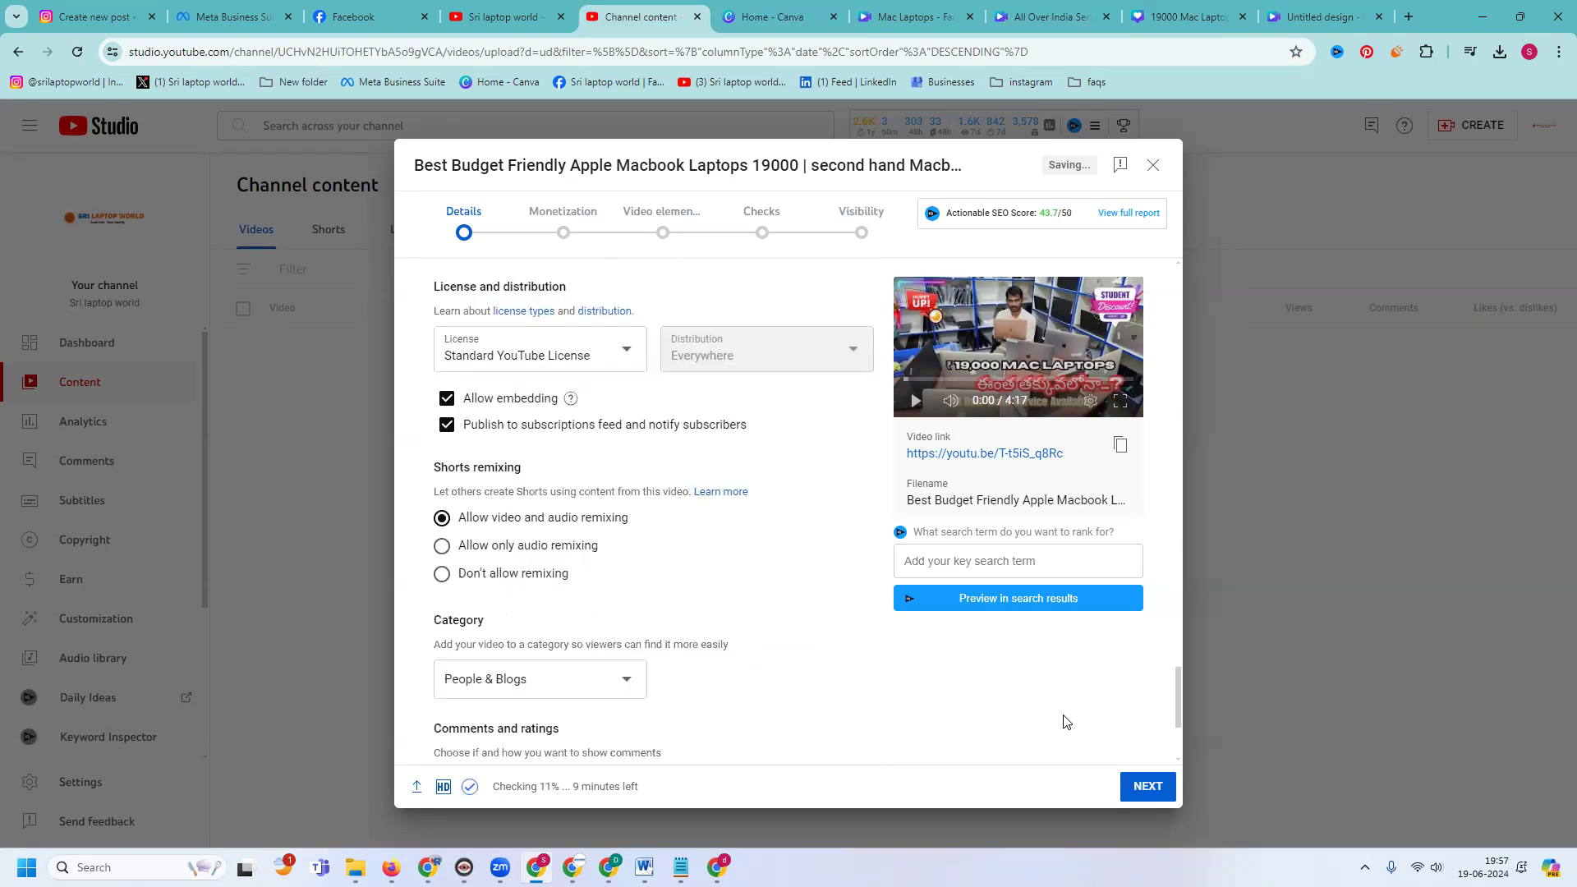
- Turn monetization on so ads run on the video
{"action": "left_click", "coordinate": [1135, 787]}
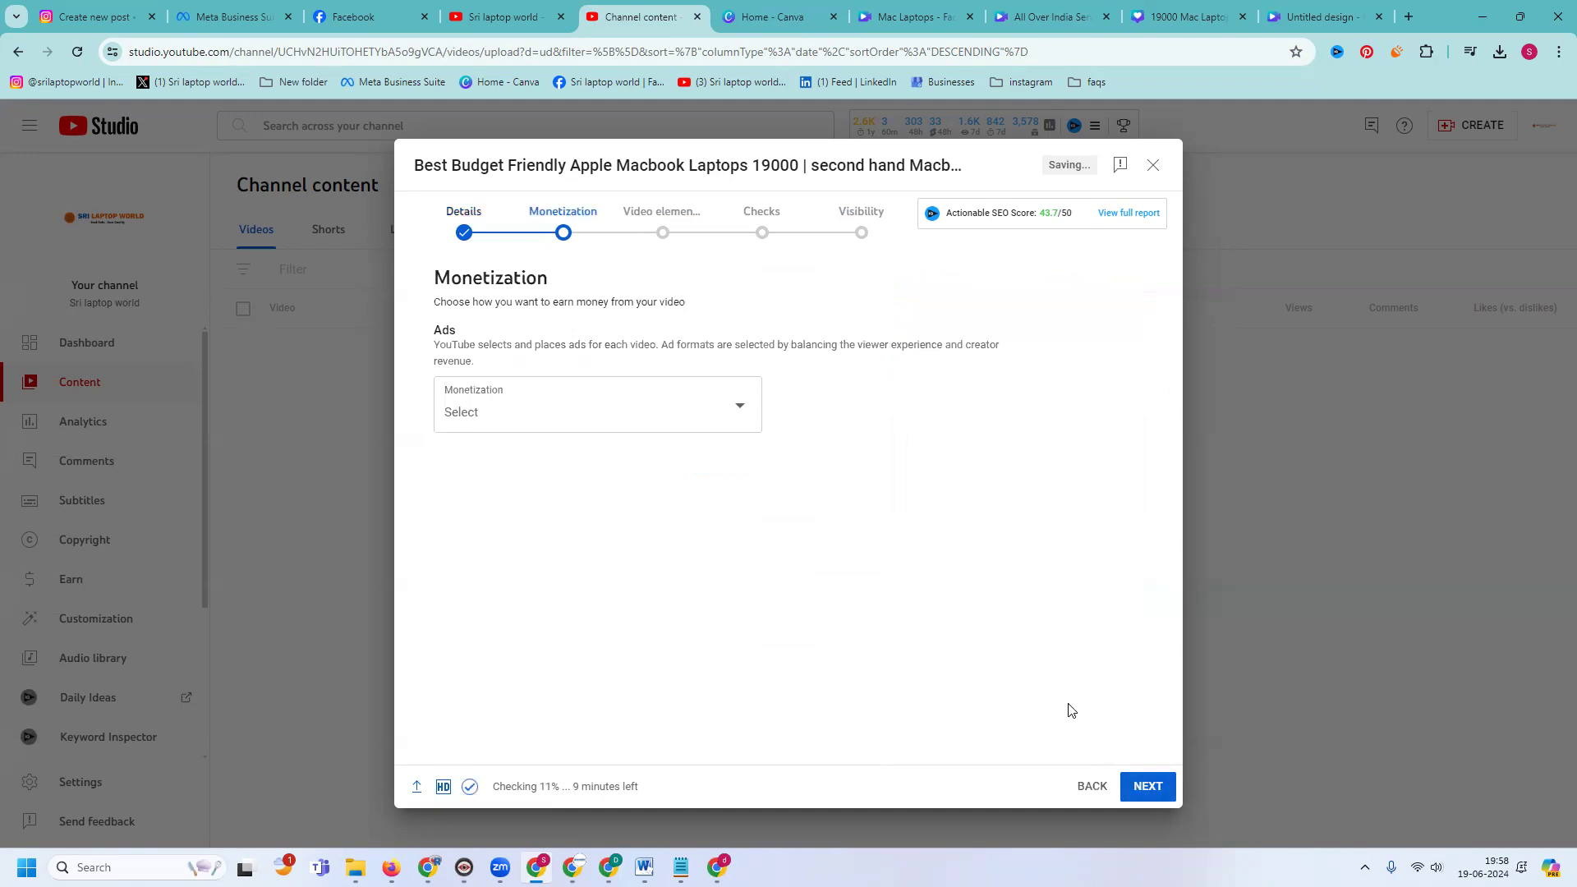
{"action": "left_click", "coordinate": [717, 425]}
{"action": "left_click", "coordinate": [485, 403]}
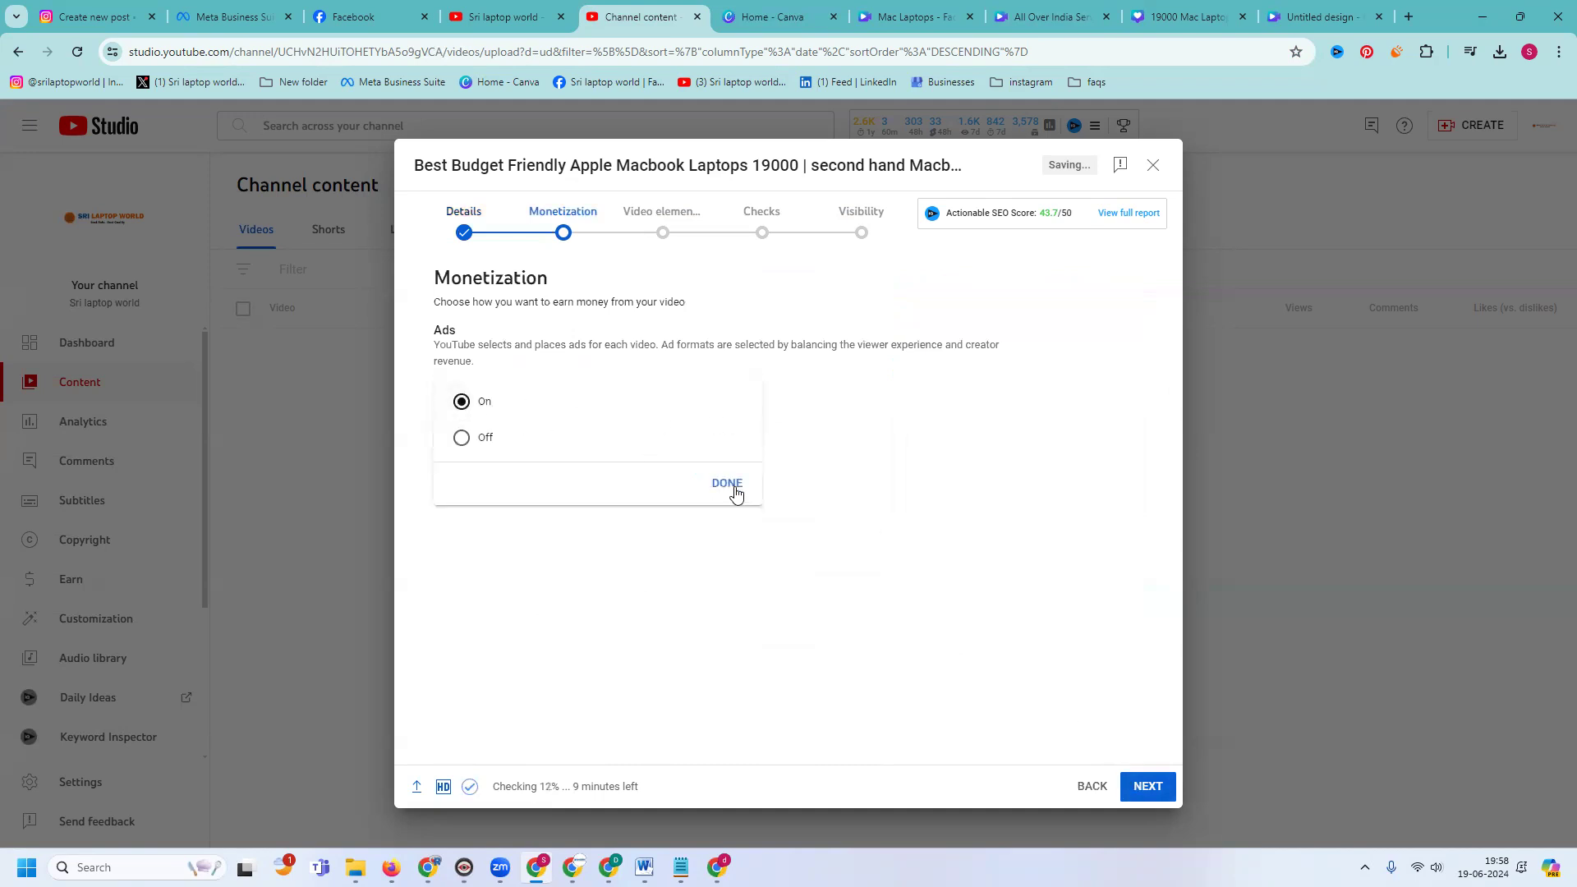
{"action": "left_click", "coordinate": [727, 483]}
- Rate the video 'None of the above' for ad suitability and submit the rating
{"action": "left_click", "coordinate": [1149, 777]}
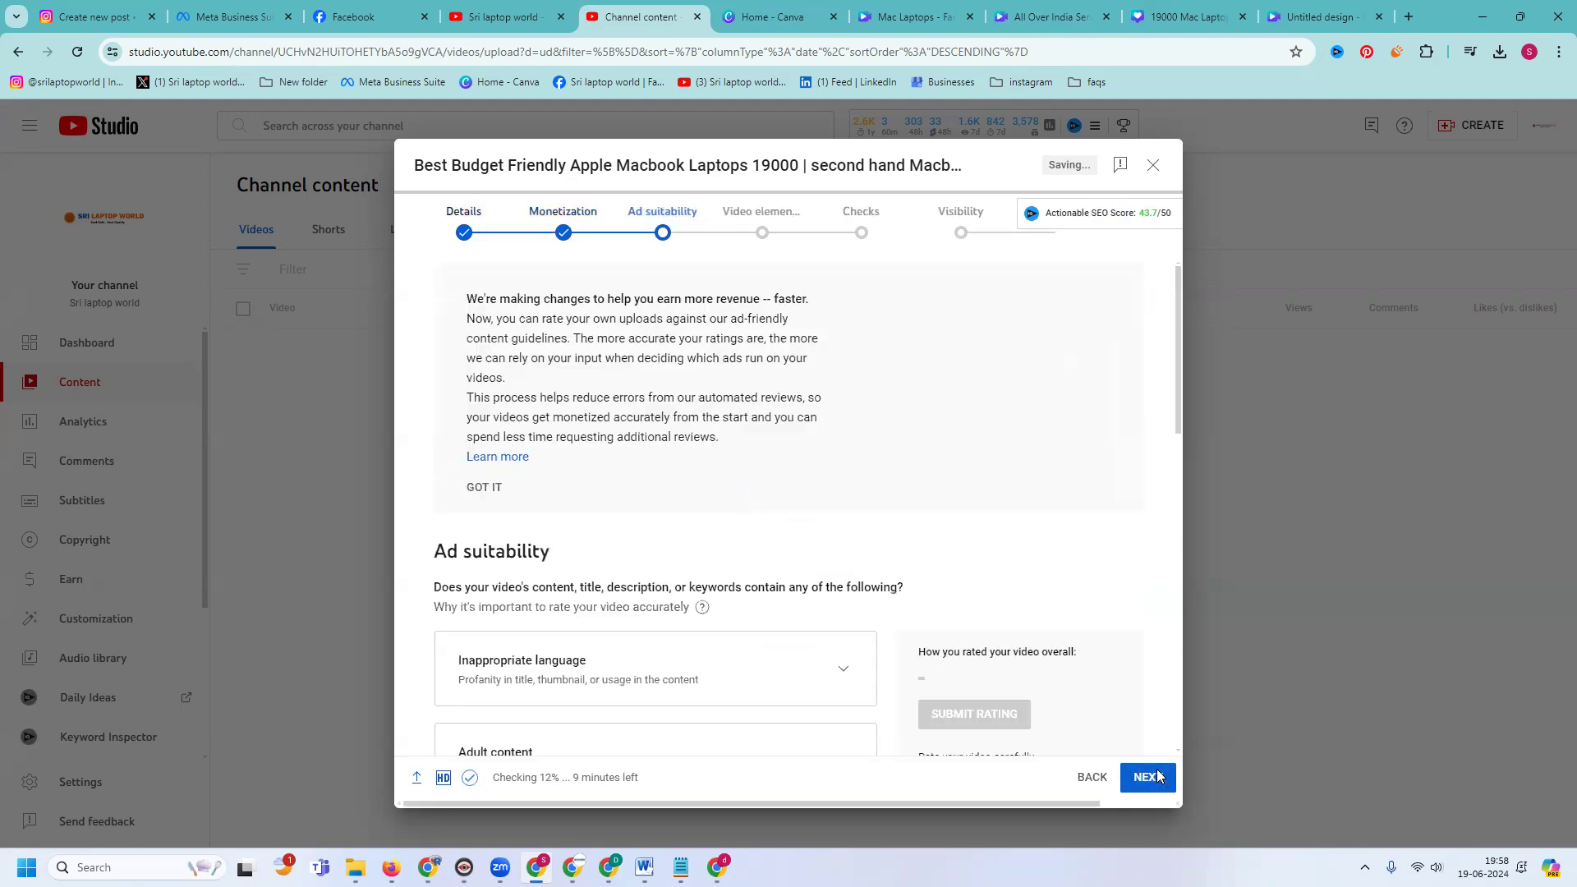
{"action": "scroll", "coordinate": [942, 574], "scroll_direction": "down", "scroll_amount": 10}
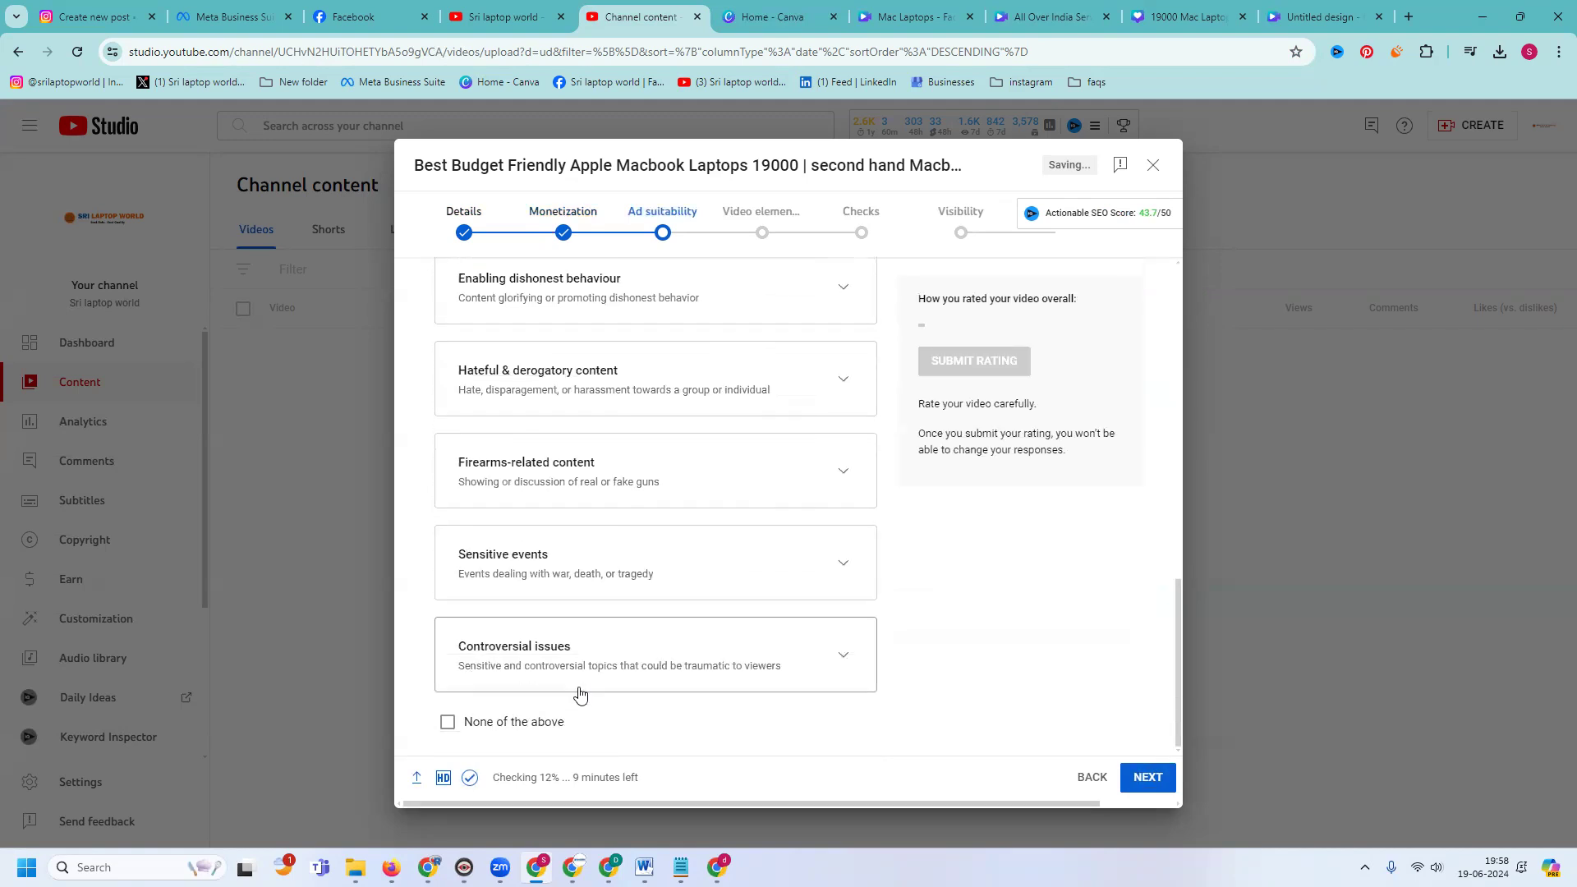
{"action": "left_click_drag", "start_coordinate": [557, 723], "coordinate": [563, 722]}
{"action": "left_click", "coordinate": [950, 379]}
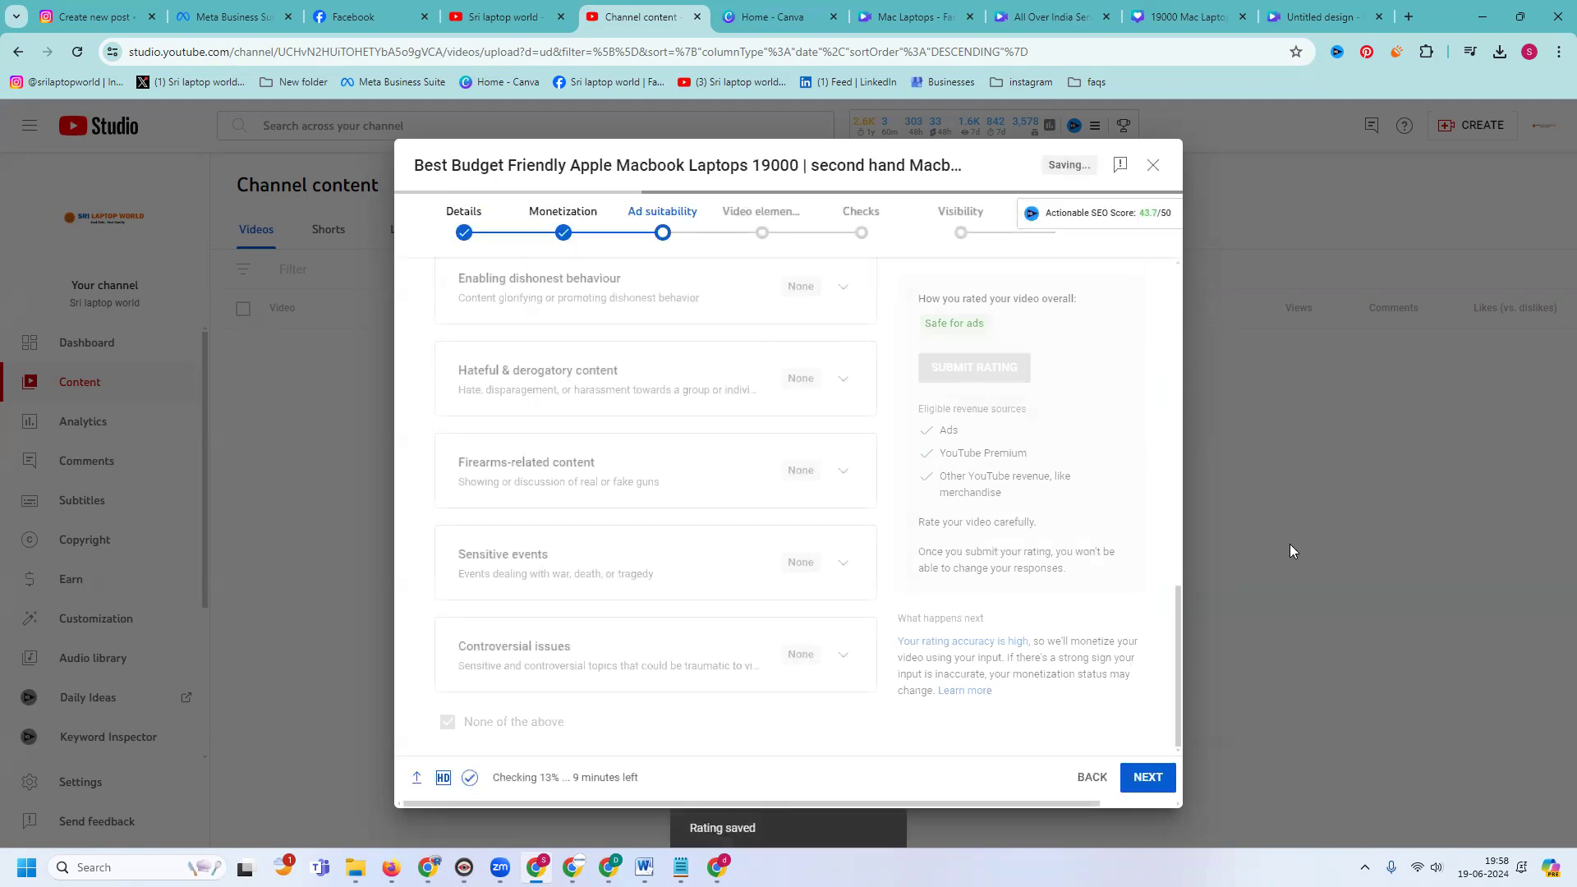
{"action": "left_click", "coordinate": [1170, 774]}
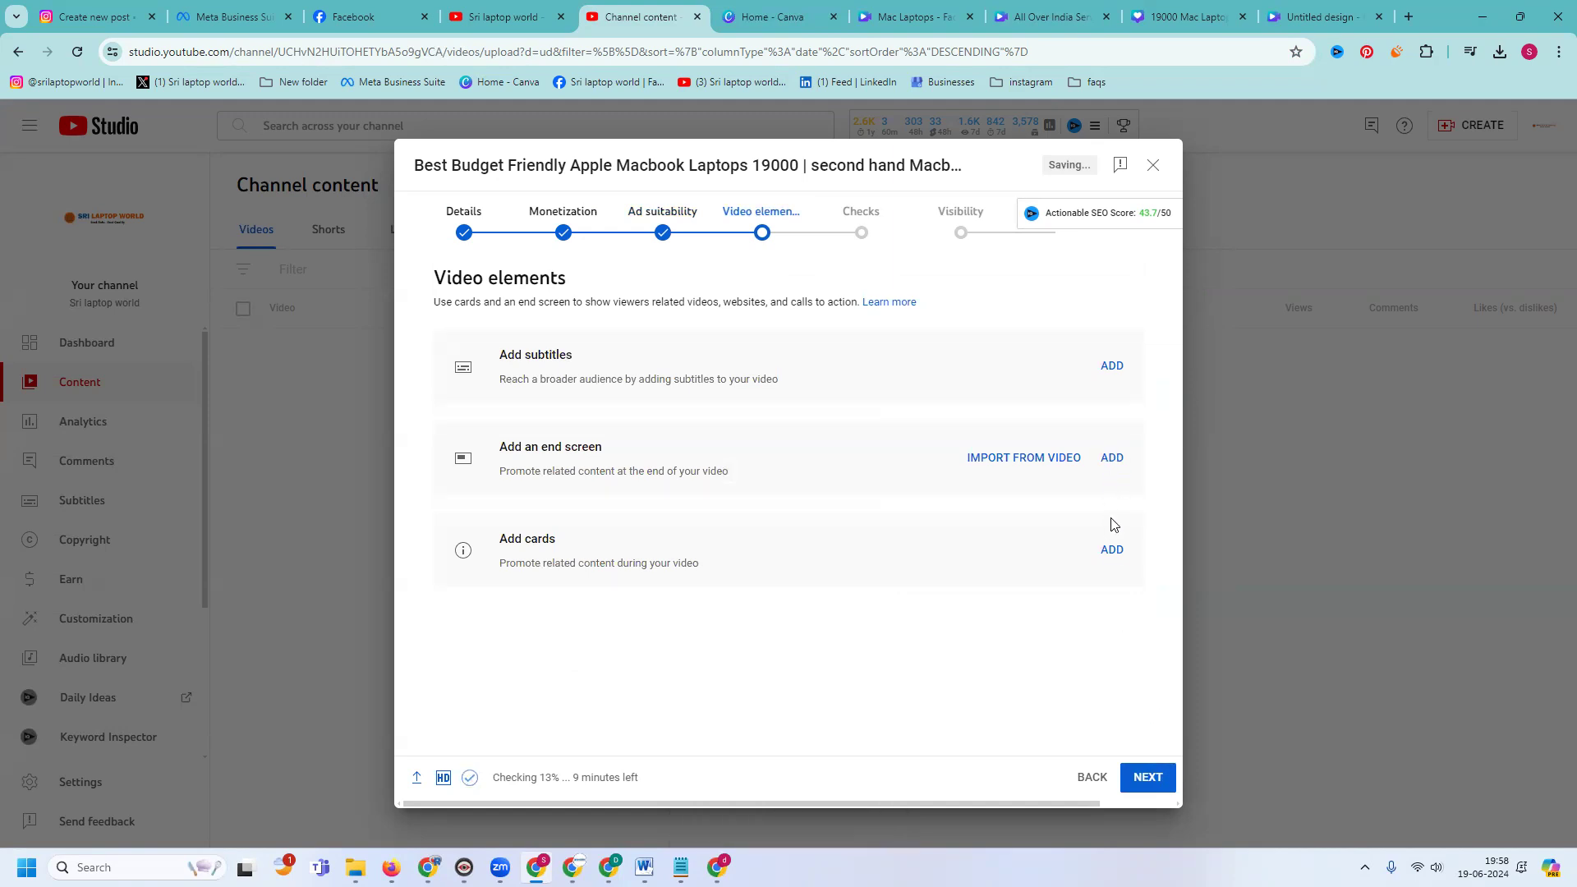
- Add video cards for the one lakh Laptops, Happy Customer Lenovo and Branded Laptop Store in Hyderabad videos
{"action": "left_click", "coordinate": [1114, 559]}
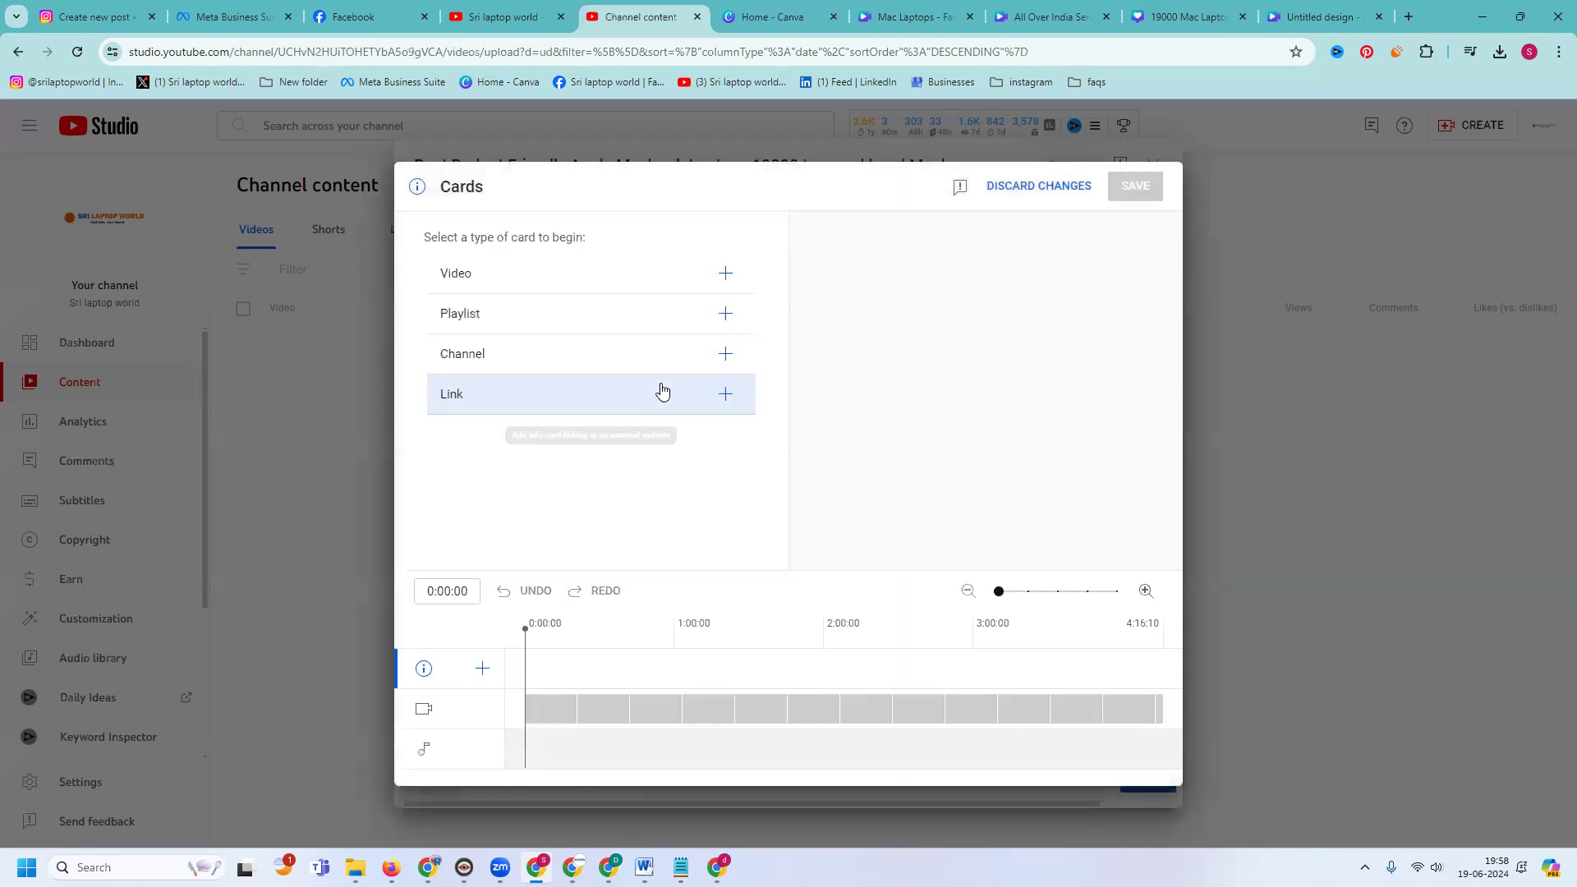
{"action": "left_click", "coordinate": [553, 288]}
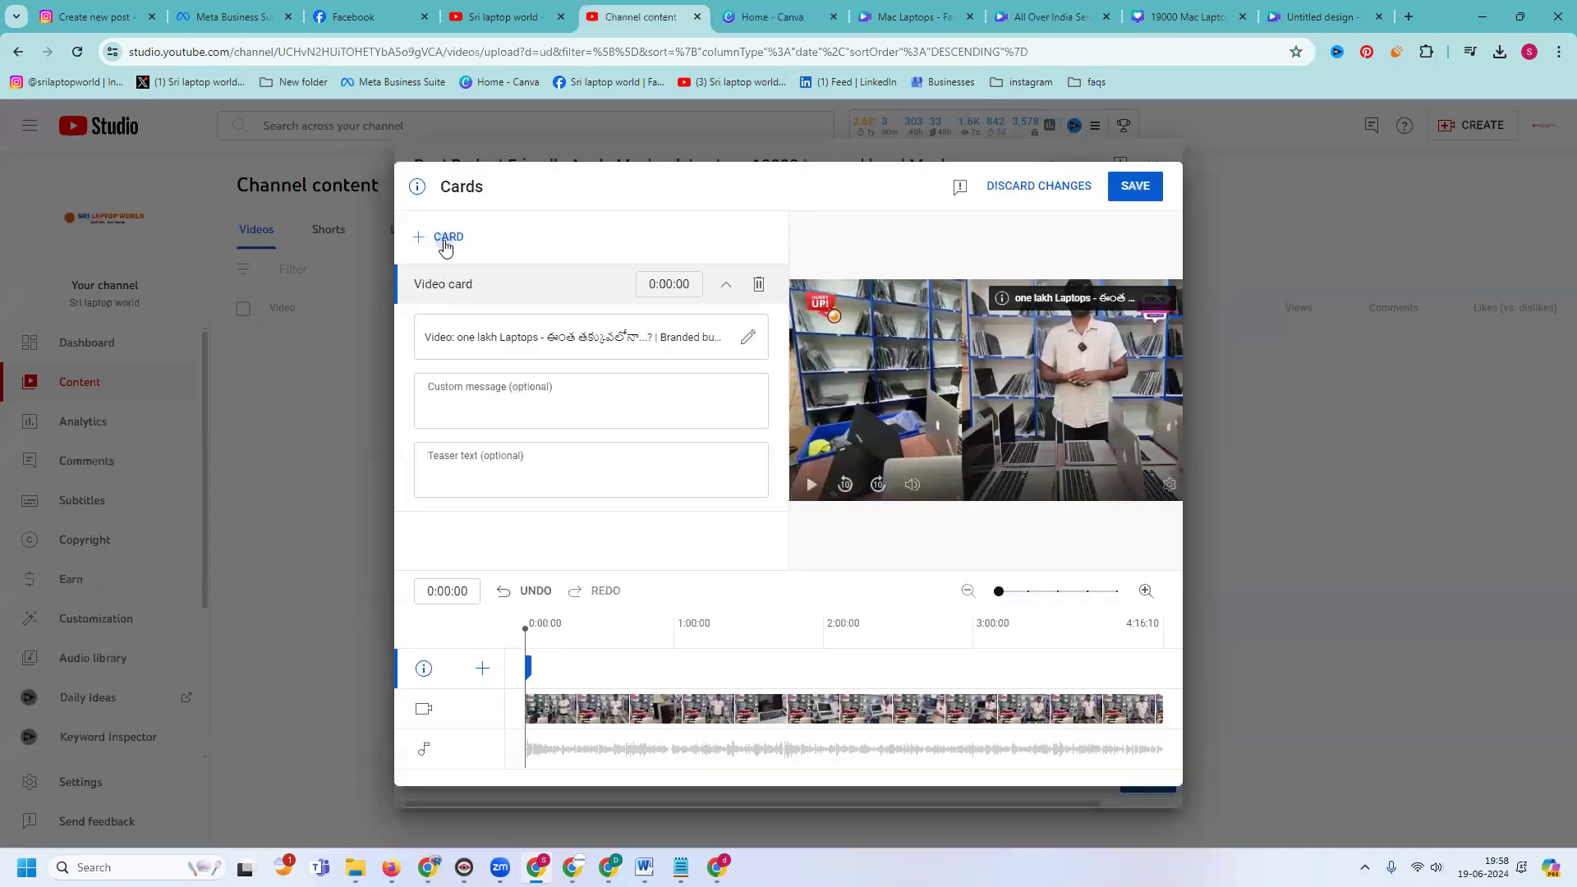
{"action": "left_click", "coordinate": [443, 240]}
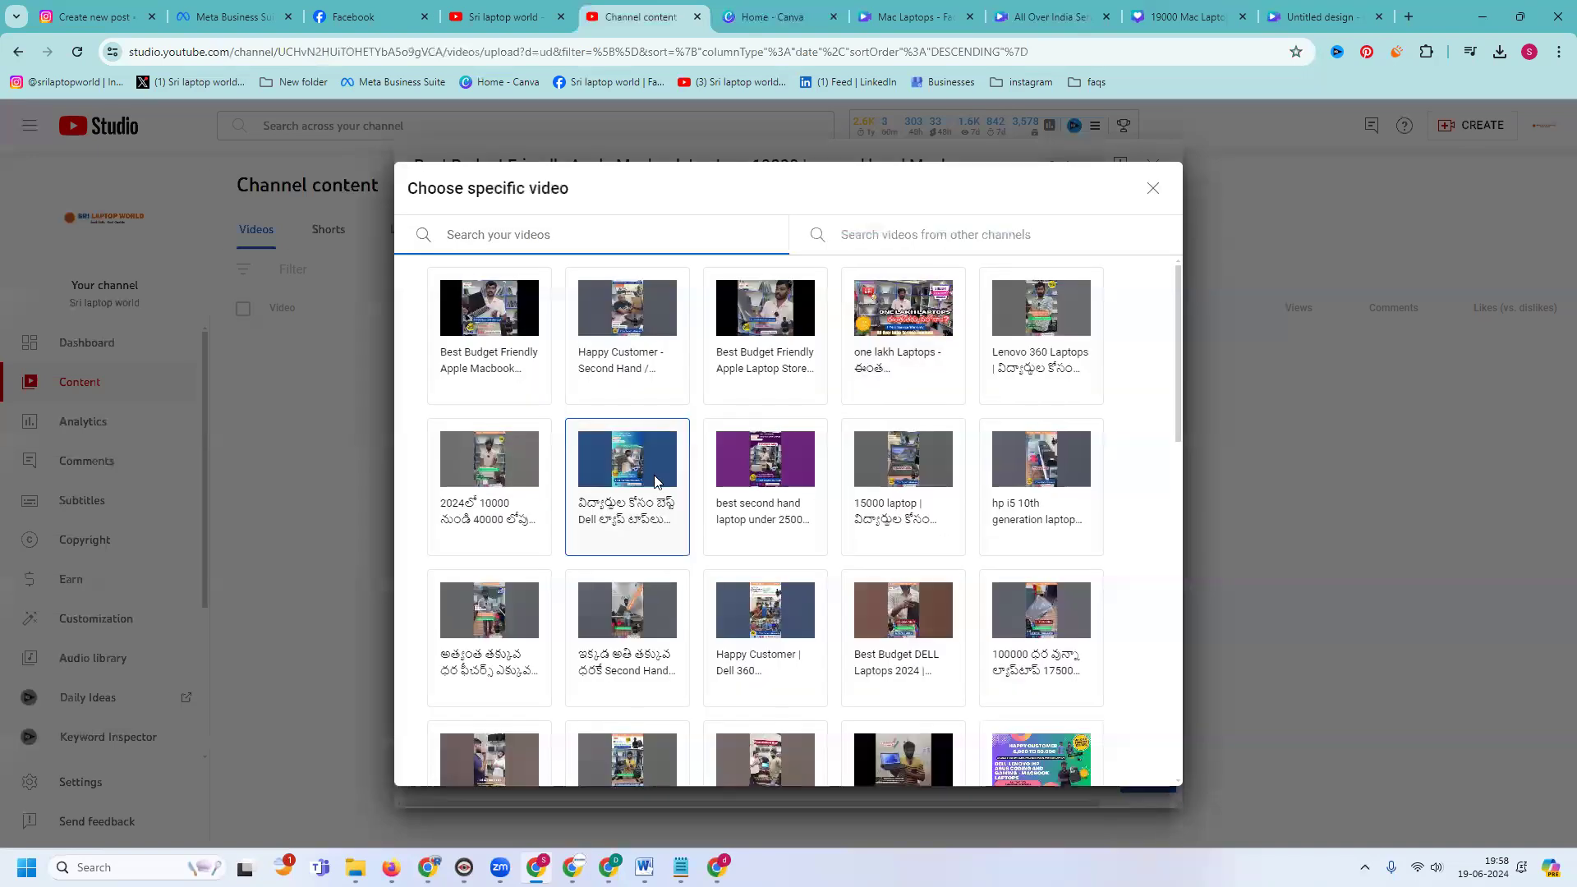
{"action": "scroll", "coordinate": [1011, 438], "scroll_direction": "down", "scroll_amount": 1}
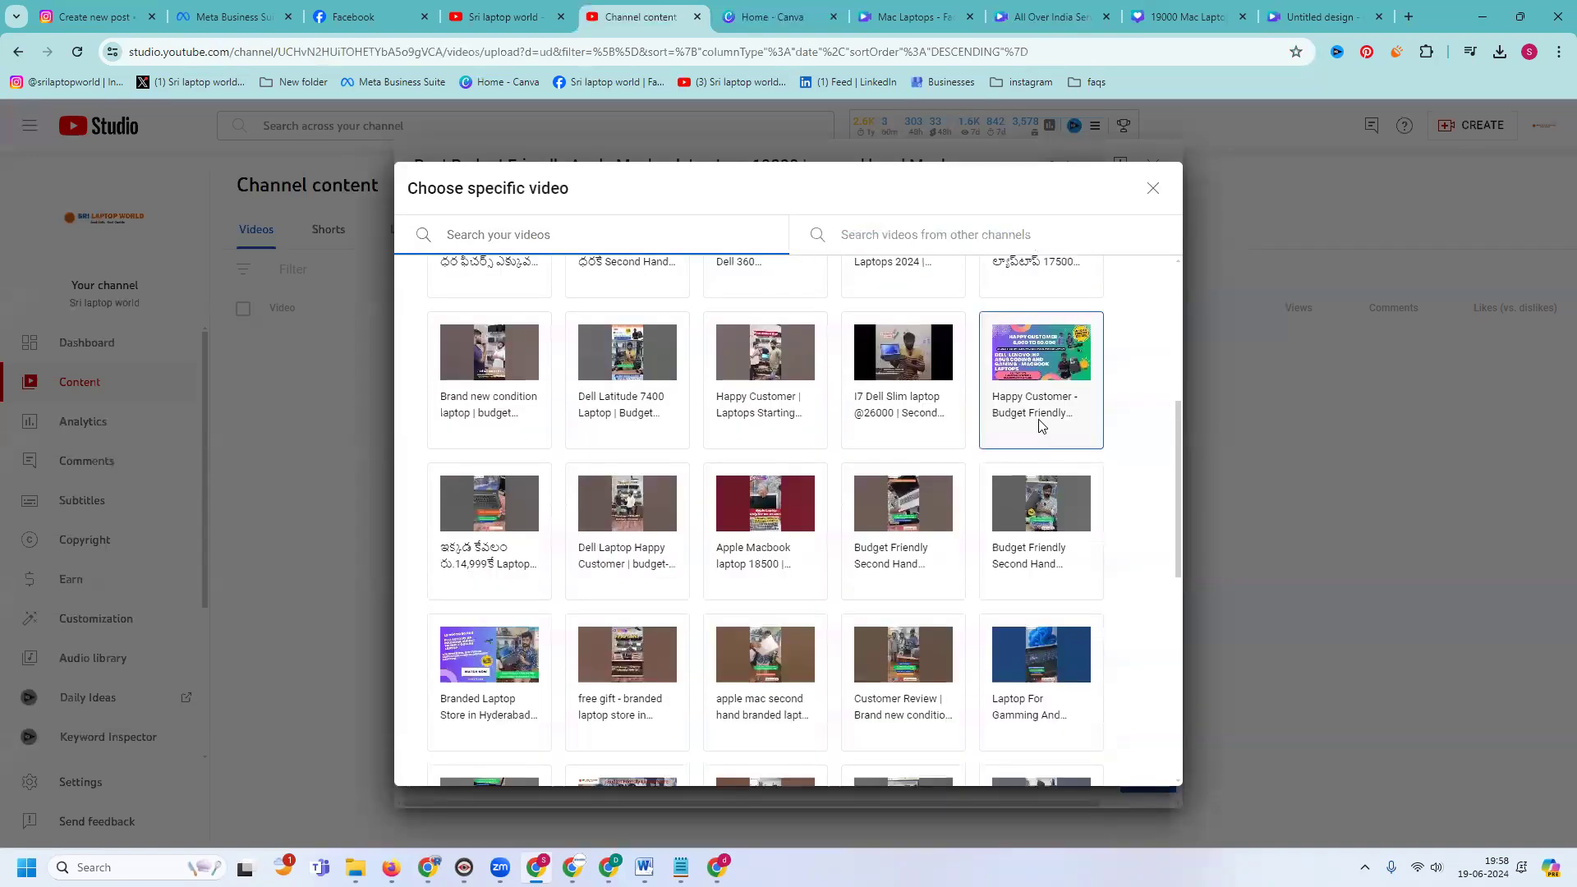
{"action": "left_click", "coordinate": [1040, 425]}
{"action": "left_click", "coordinate": [448, 242]}
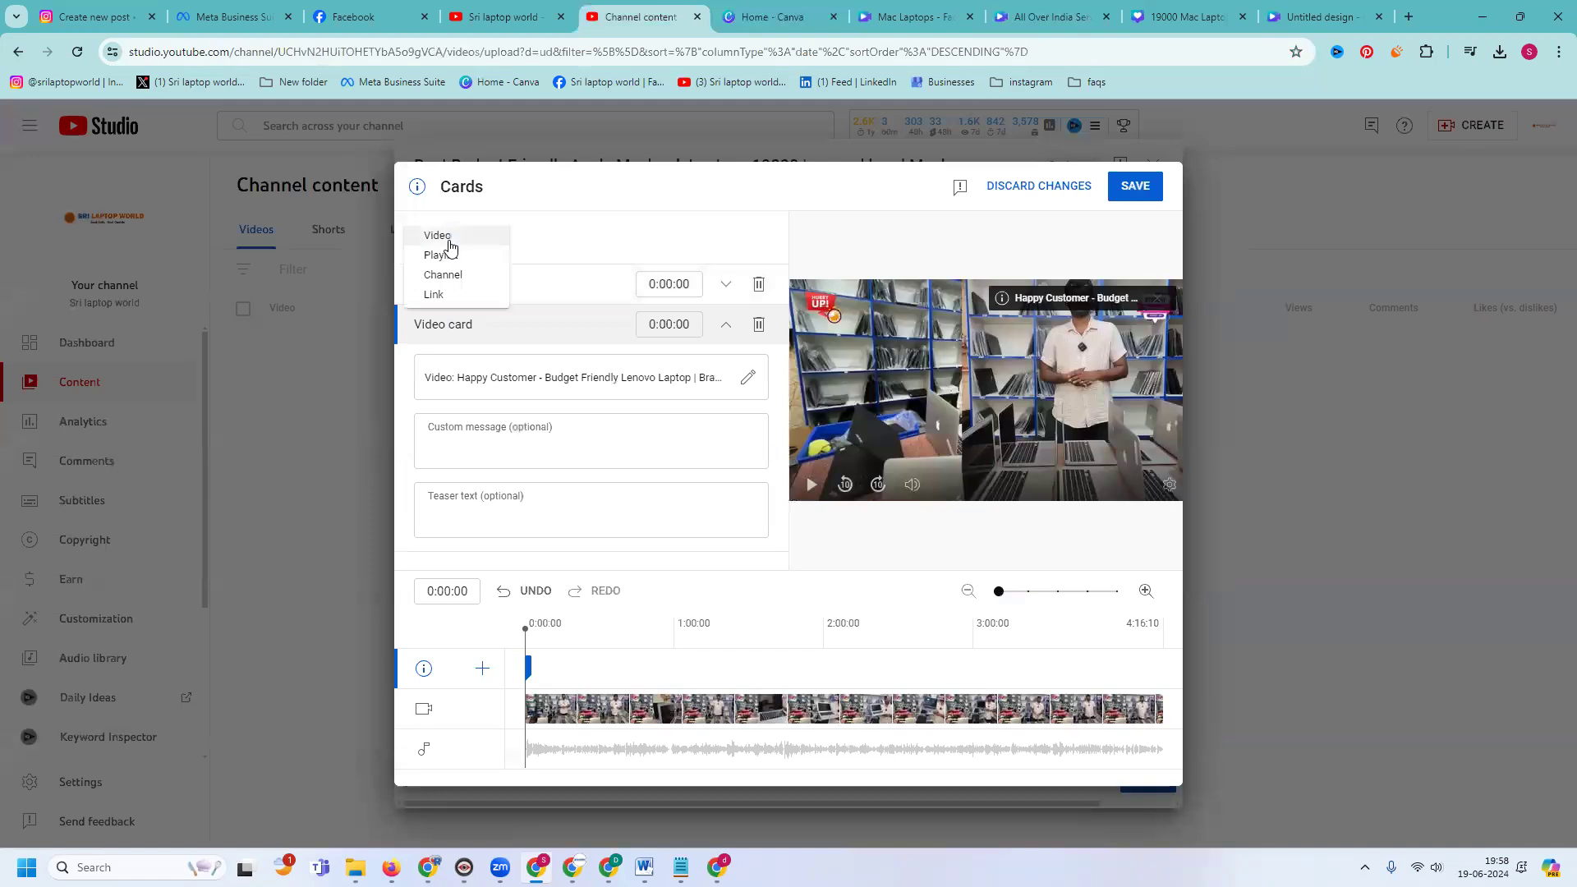
{"action": "left_click", "coordinate": [448, 240]}
{"action": "scroll", "coordinate": [863, 458], "scroll_direction": "down", "scroll_amount": 3}
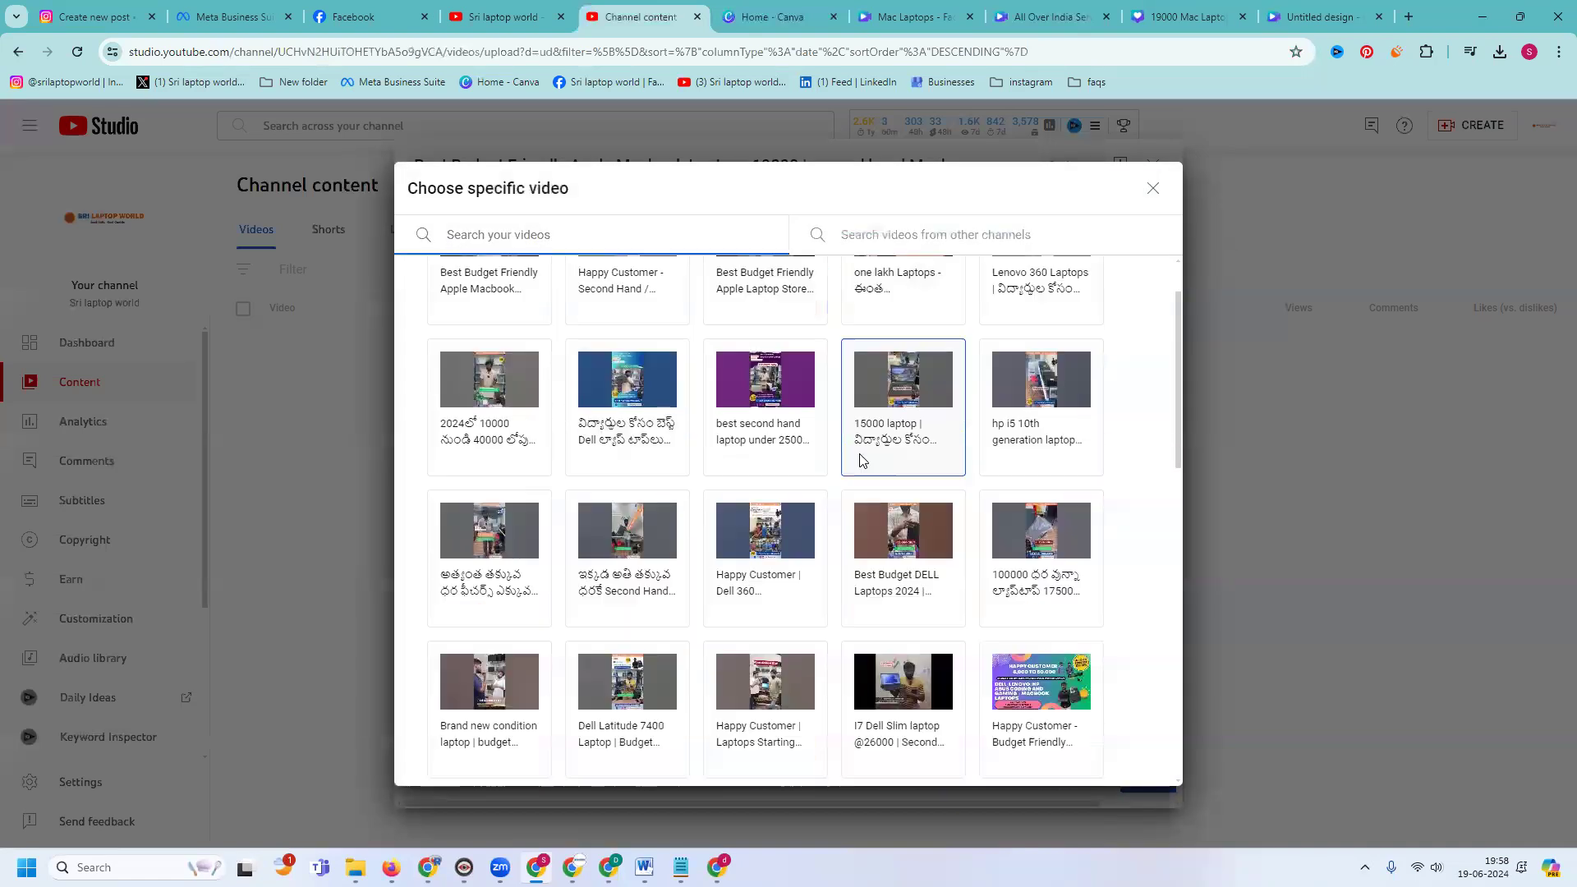
{"action": "scroll", "coordinate": [860, 459], "scroll_direction": "down", "scroll_amount": 2}
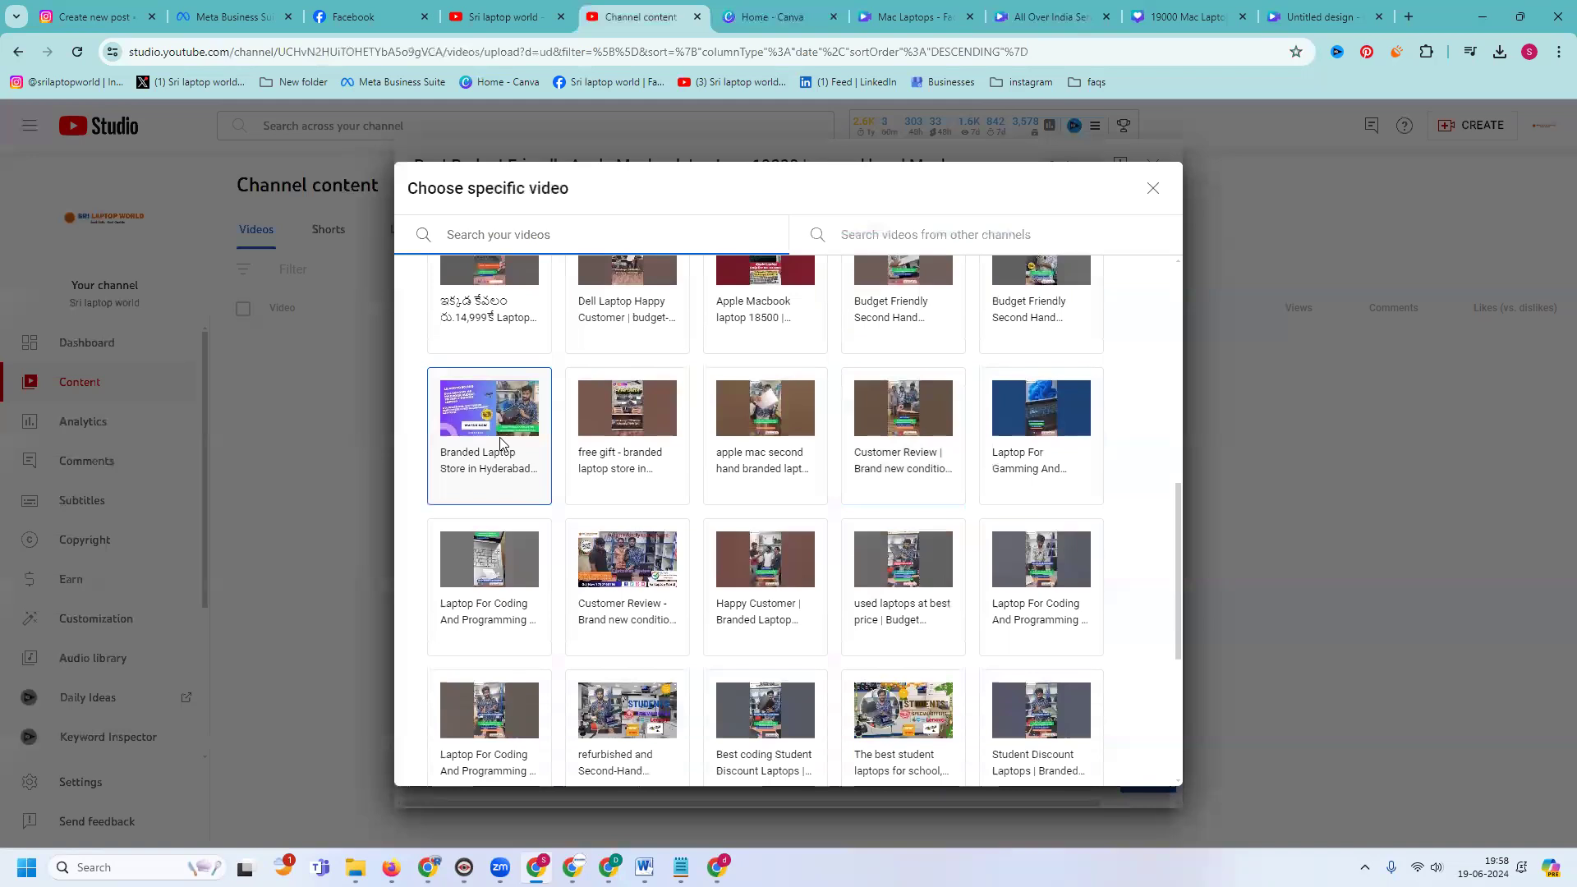
{"action": "left_click", "coordinate": [503, 444]}
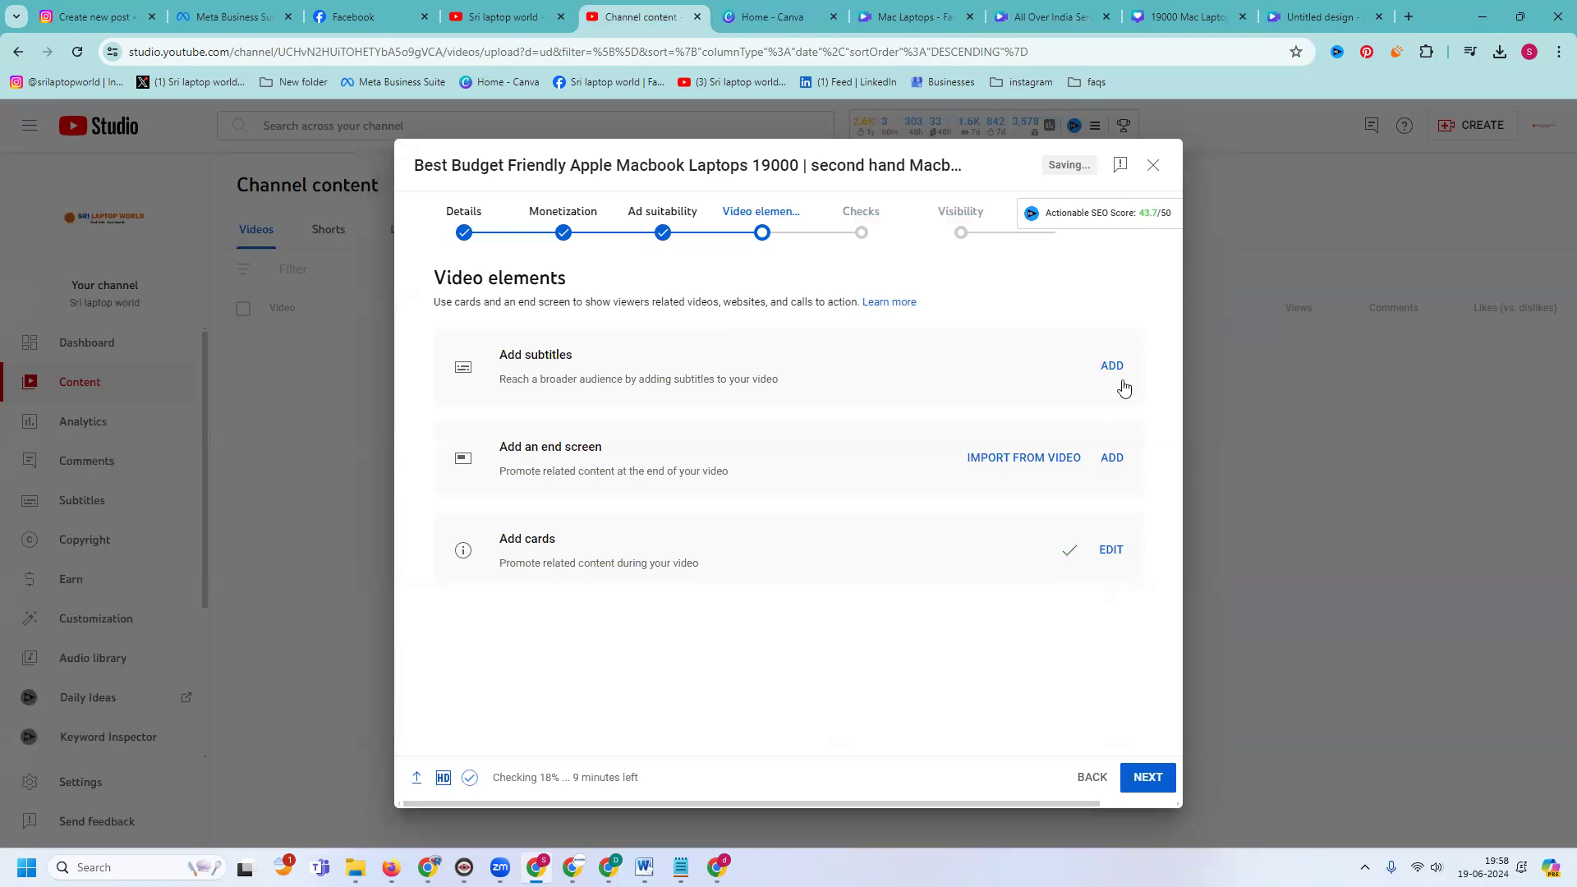
- Add a most-recent-upload video element and a subscribe element to the end screen
{"action": "left_click", "coordinate": [1113, 457]}
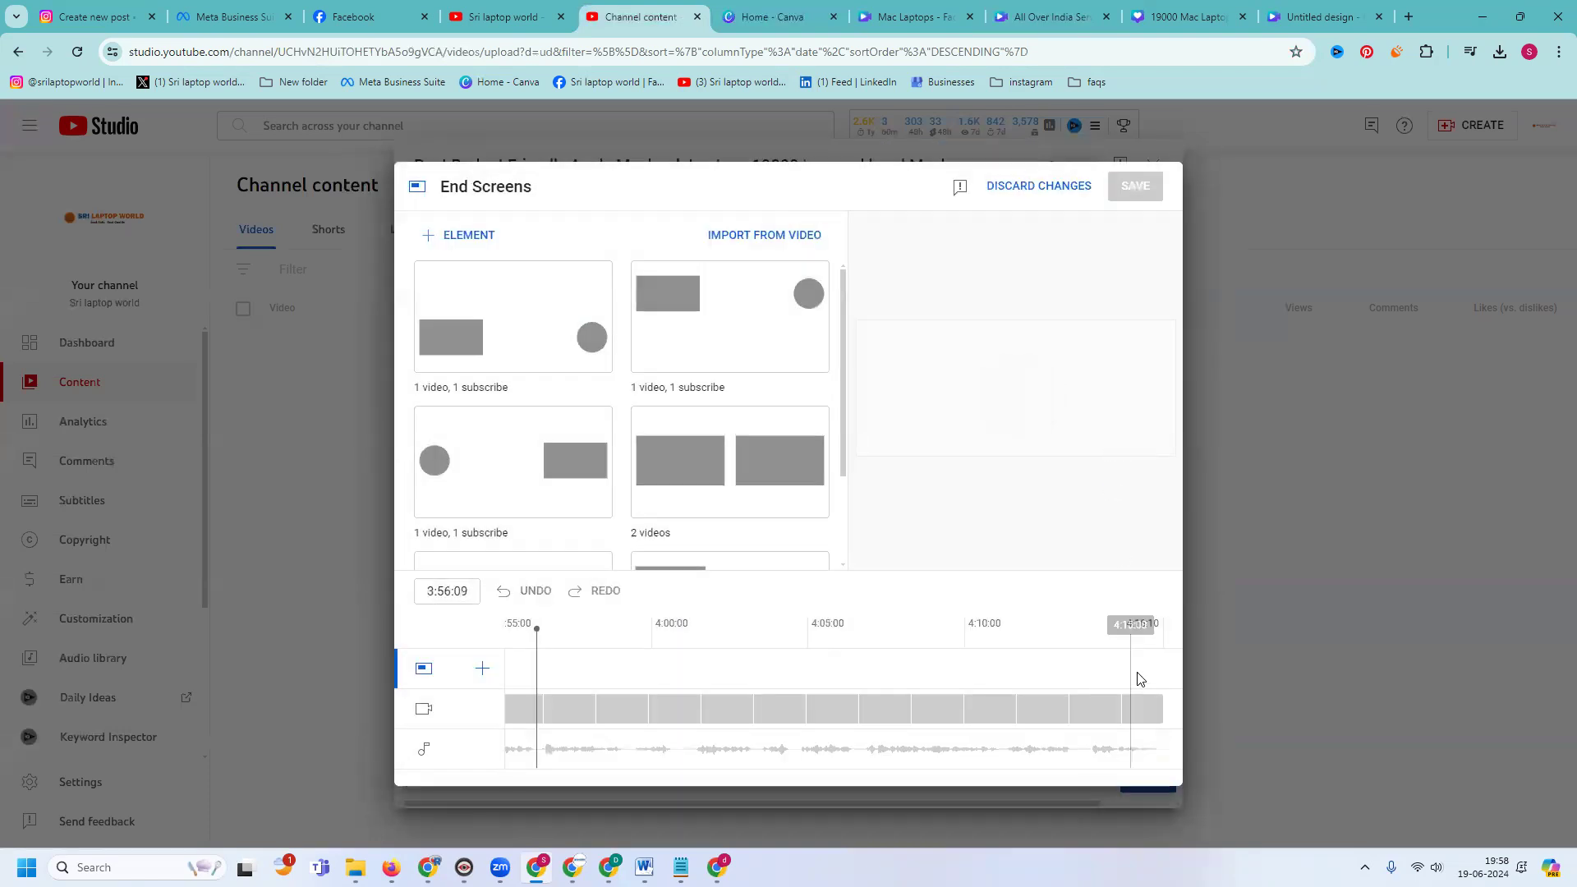
{"action": "left_click", "coordinate": [482, 670]}
{"action": "left_click", "coordinate": [506, 671]}
{"action": "left_click", "coordinate": [483, 661]}
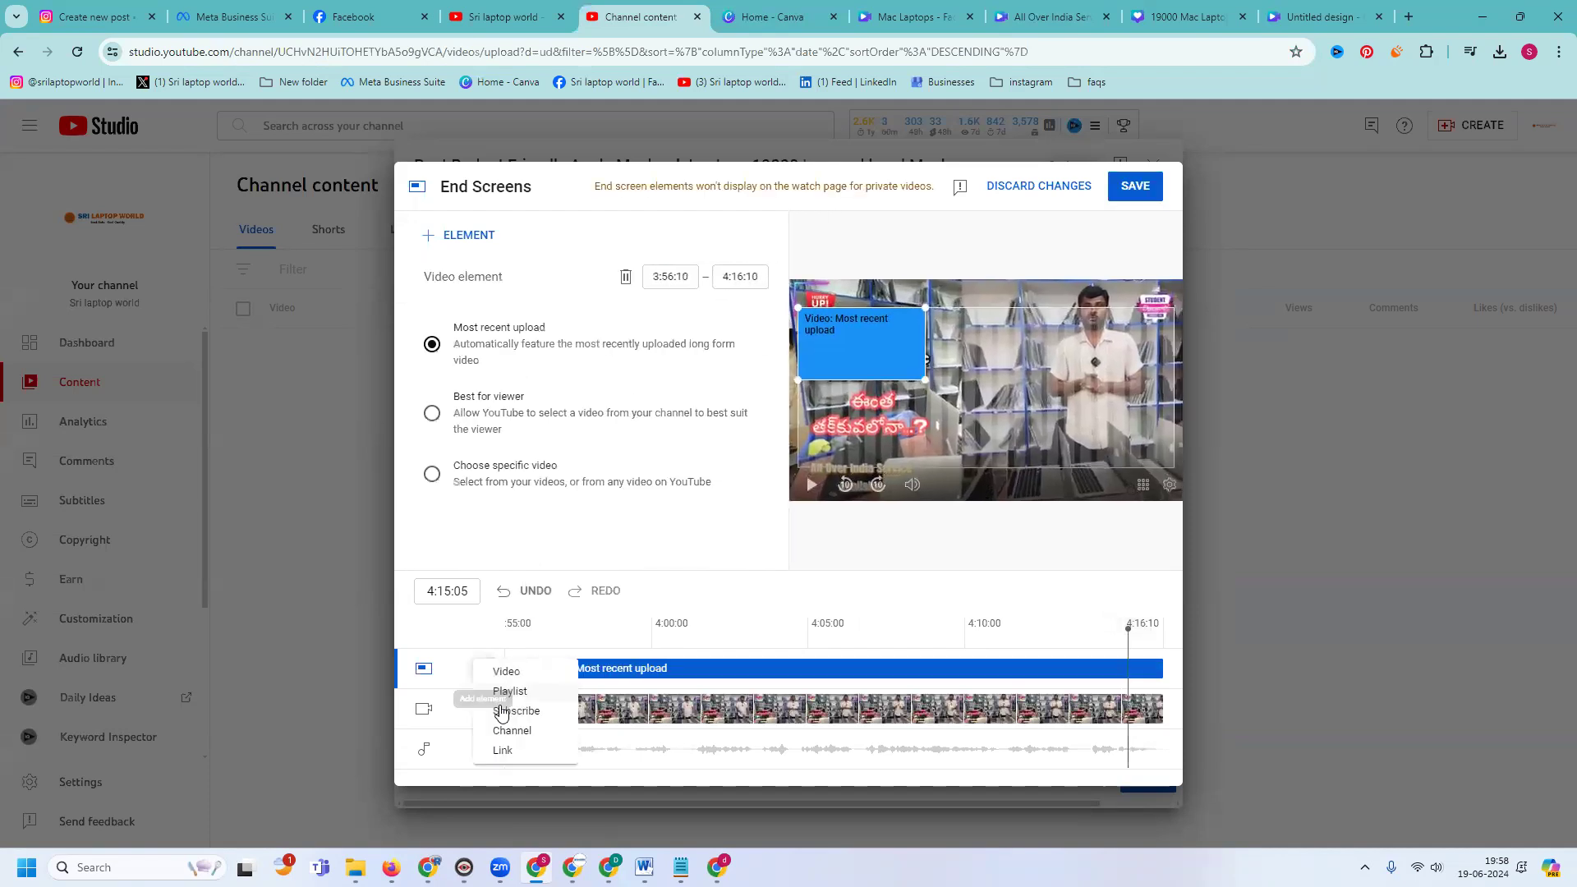
{"action": "left_click", "coordinate": [516, 712]}
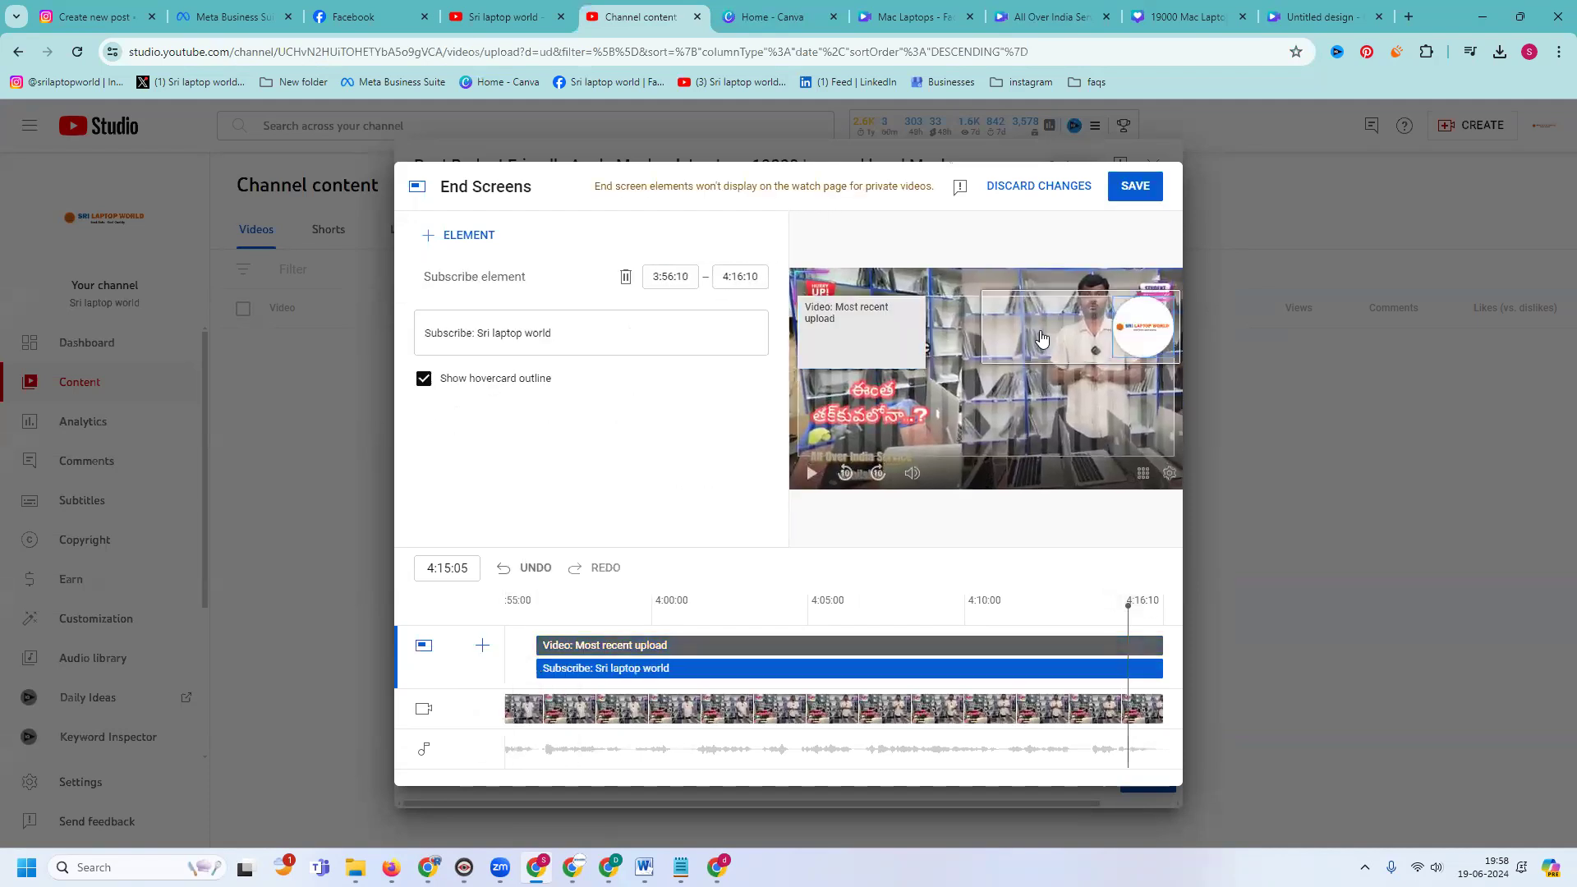
- Place the video element lower left and subscribe upper middle, then save the end screen
{"action": "left_click_drag", "start_coordinate": [1033, 366], "coordinate": [1022, 434]}
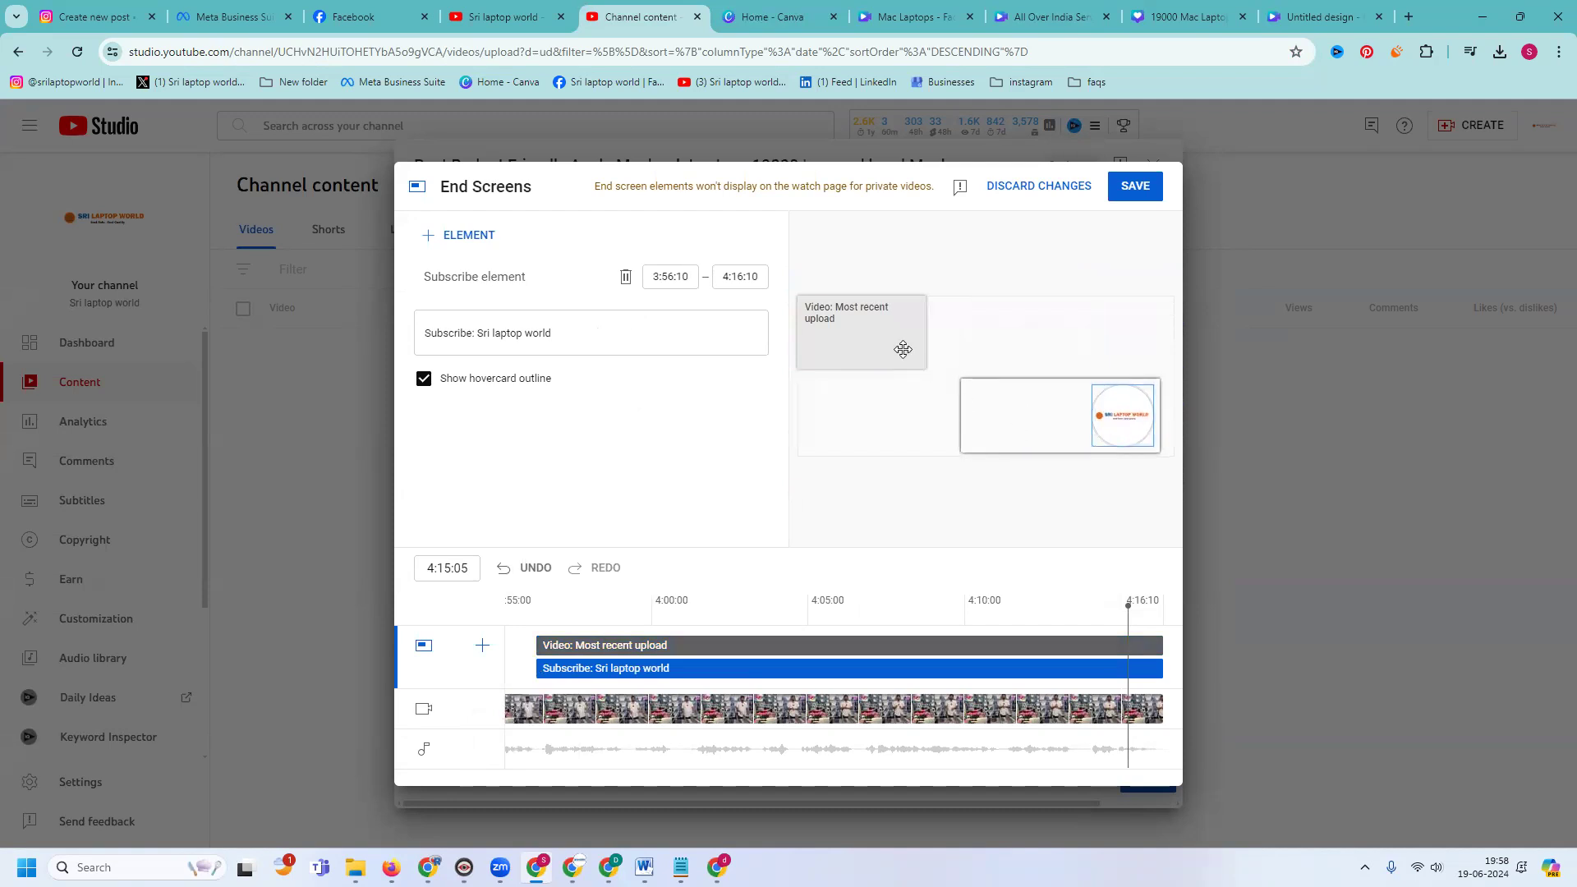
{"action": "left_click_drag", "start_coordinate": [903, 349], "coordinate": [903, 436]}
{"action": "left_click_drag", "start_coordinate": [1042, 412], "coordinate": [878, 323]}
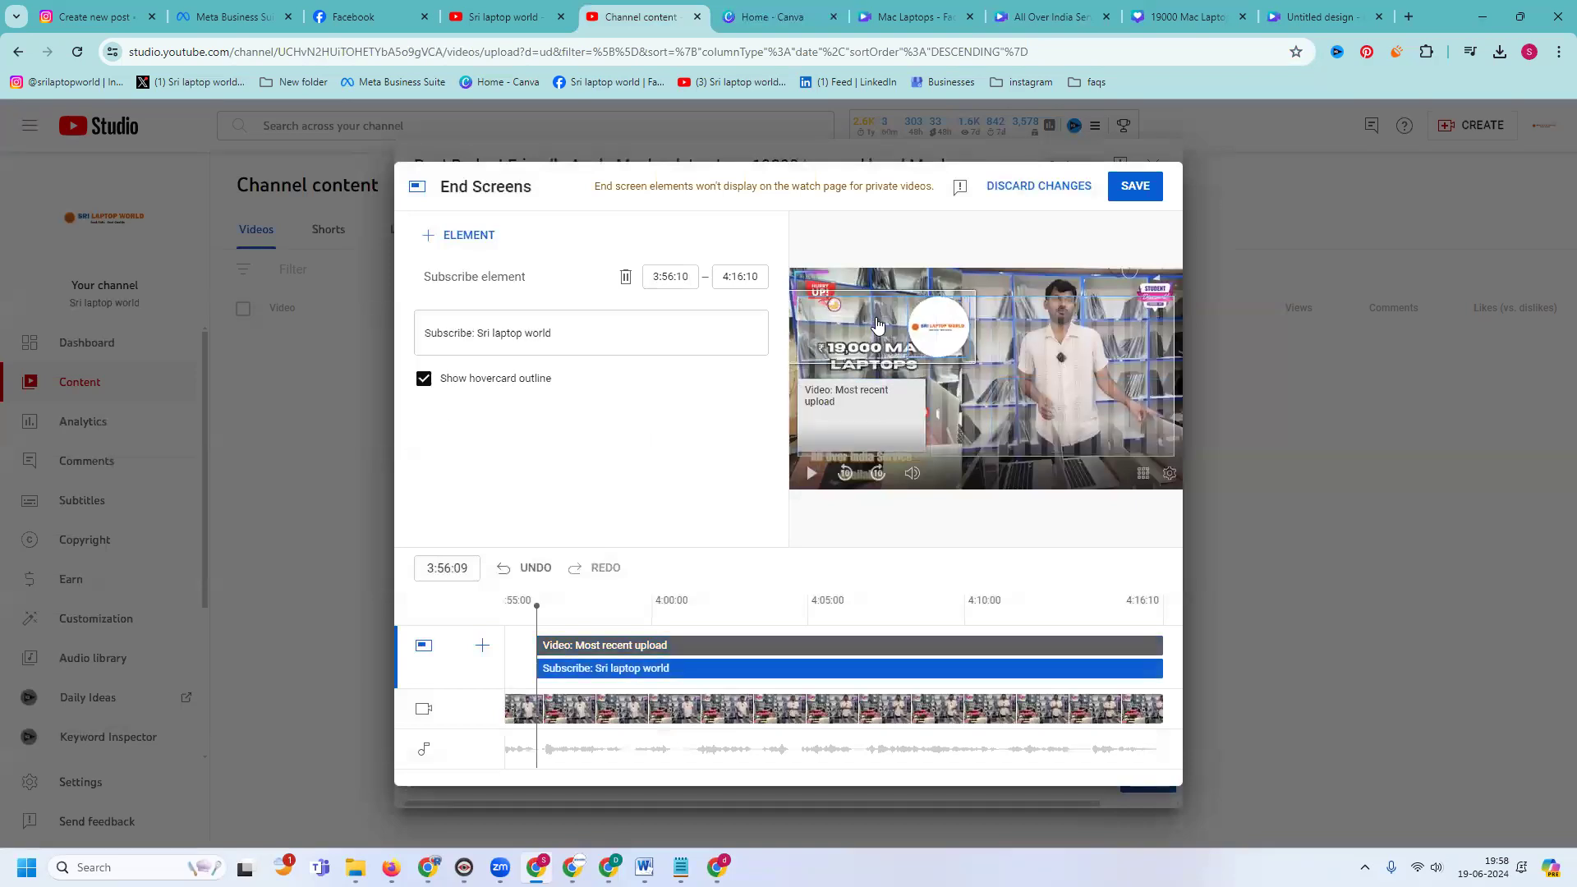
{"action": "left_click", "coordinate": [1138, 189]}
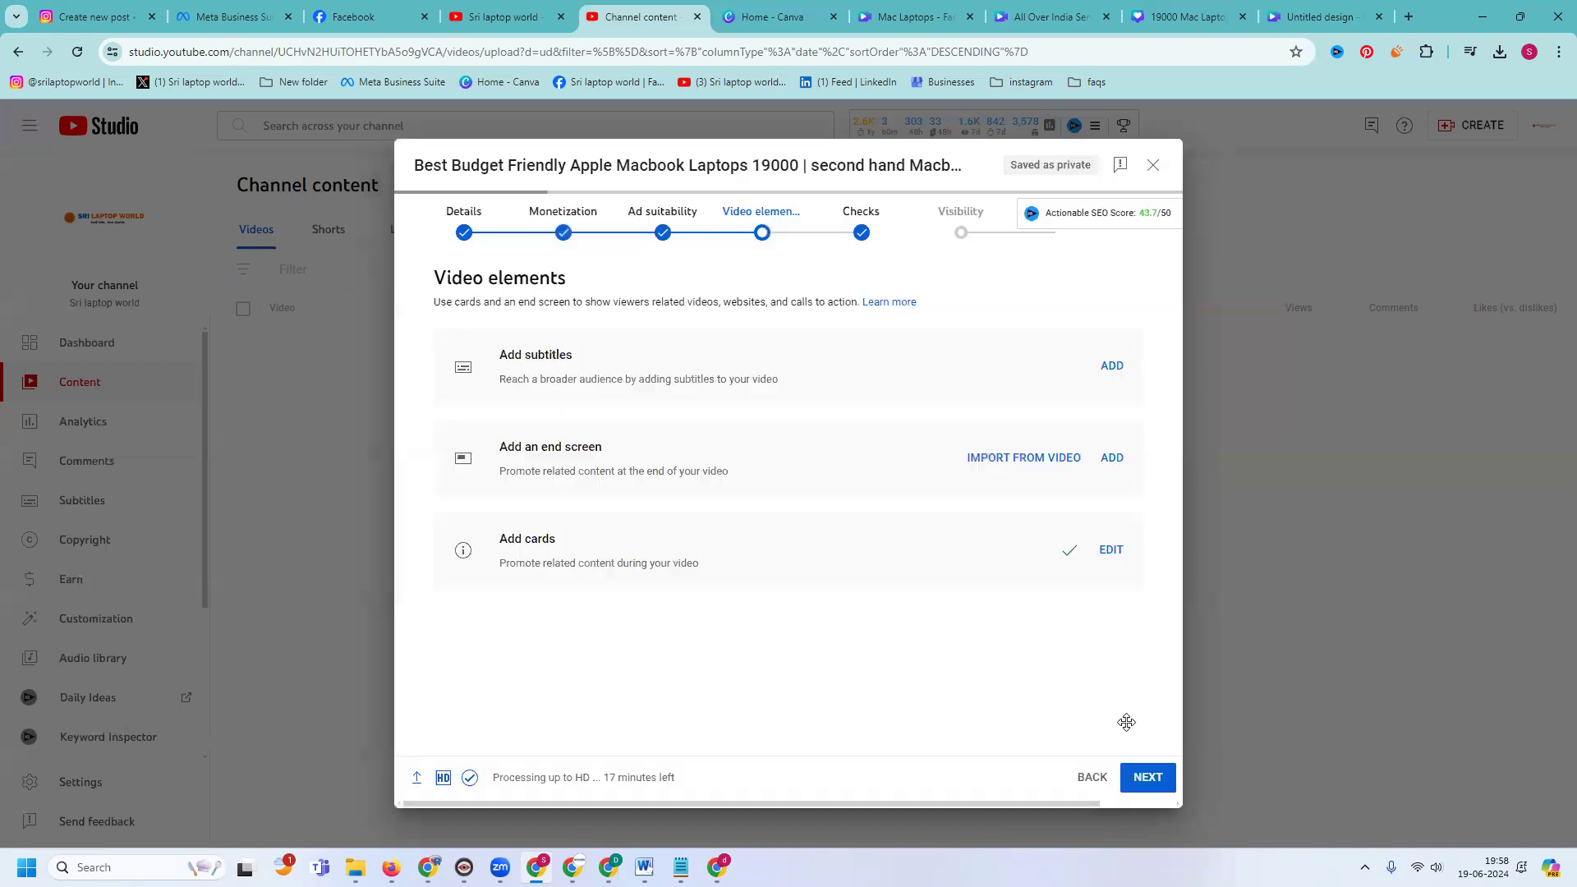
- Go through Checks to Visibility and save the Macbook laptops upload as Private
{"action": "left_click", "coordinate": [1150, 777]}
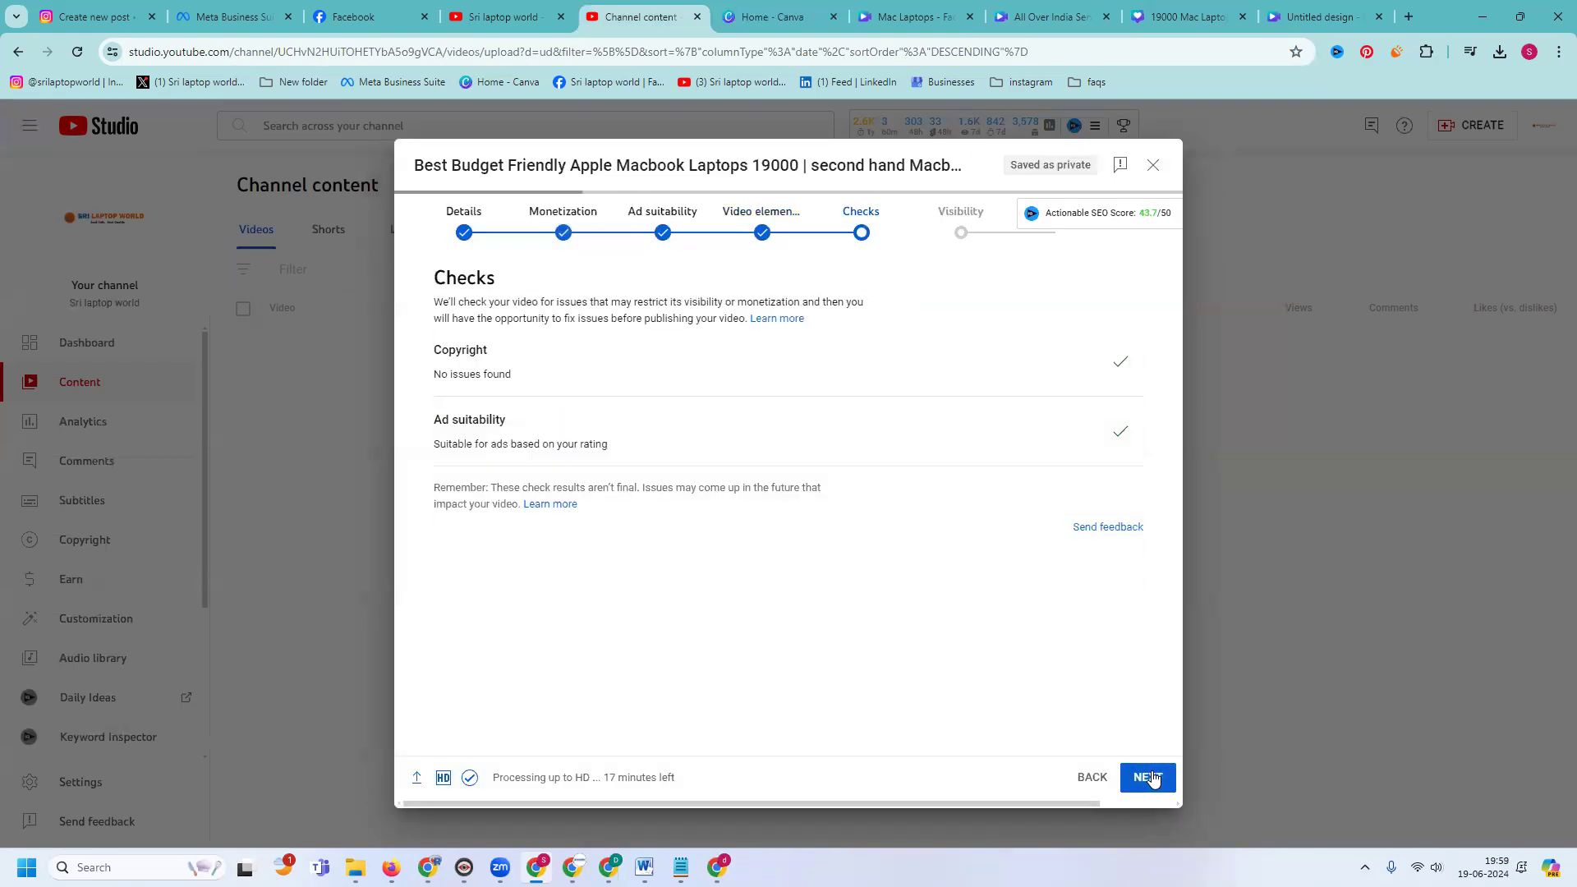
{"action": "left_click", "coordinate": [1152, 777]}
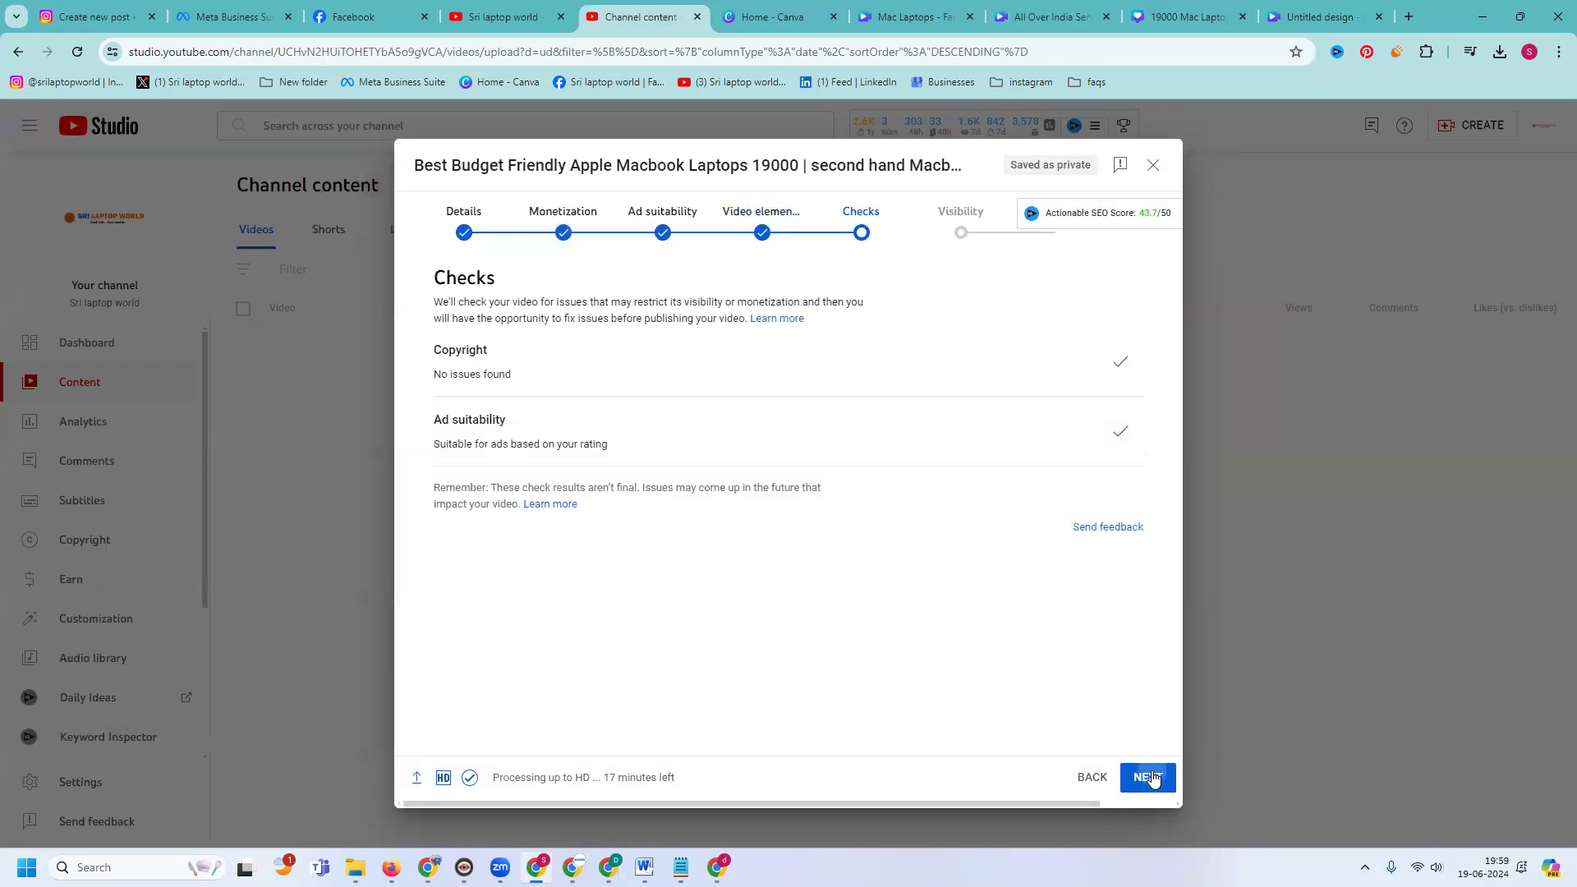
{"action": "left_click", "coordinate": [1096, 777]}
{"action": "left_click", "coordinate": [1155, 778]}
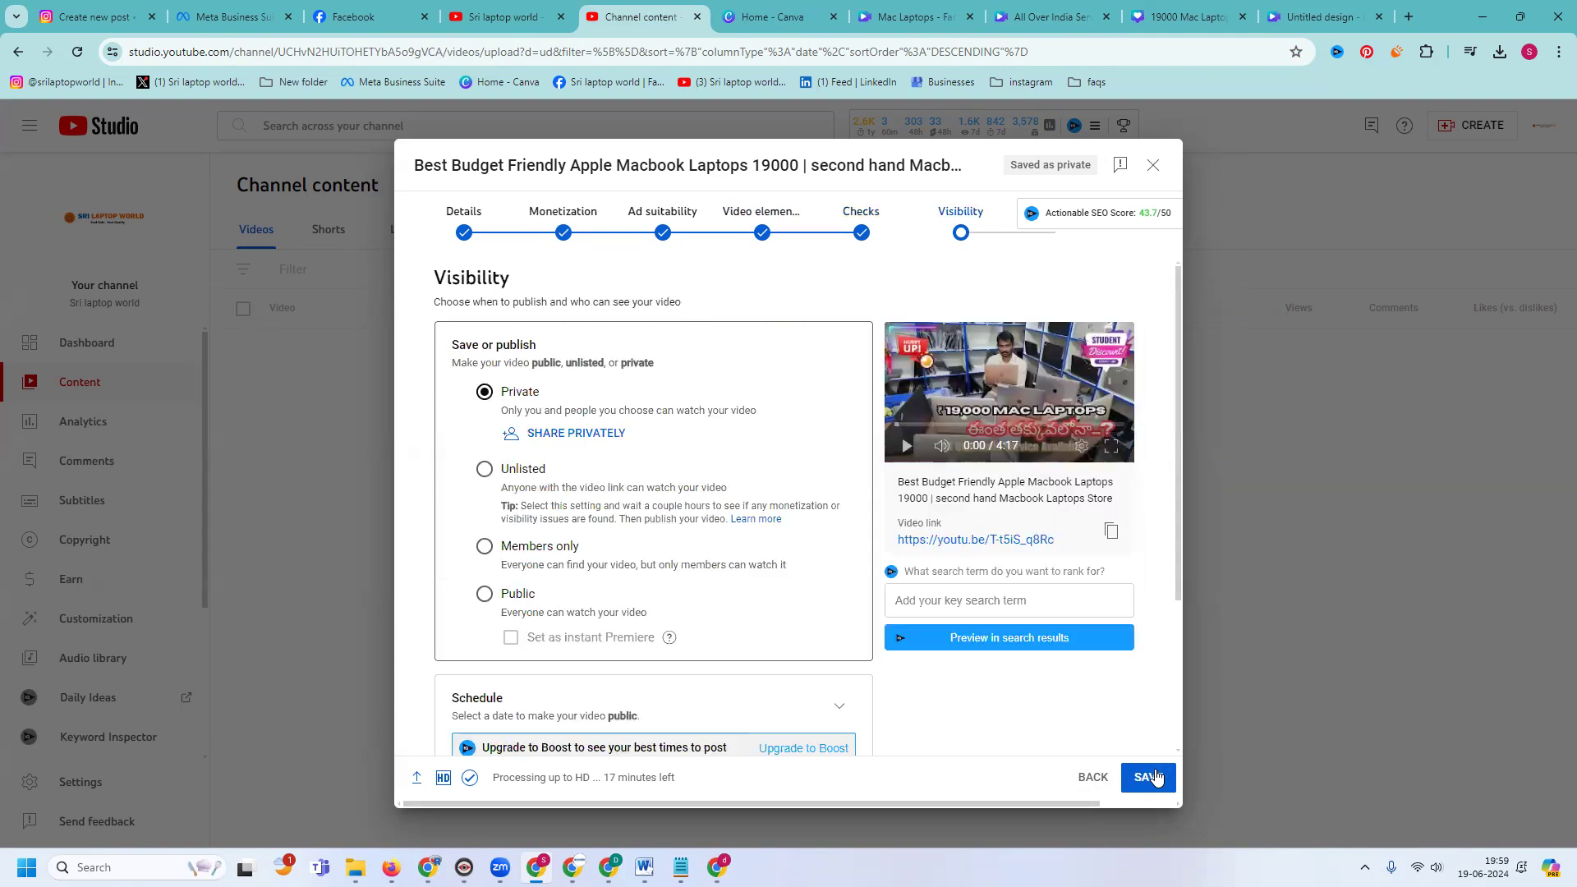
{"action": "left_click", "coordinate": [1155, 777]}
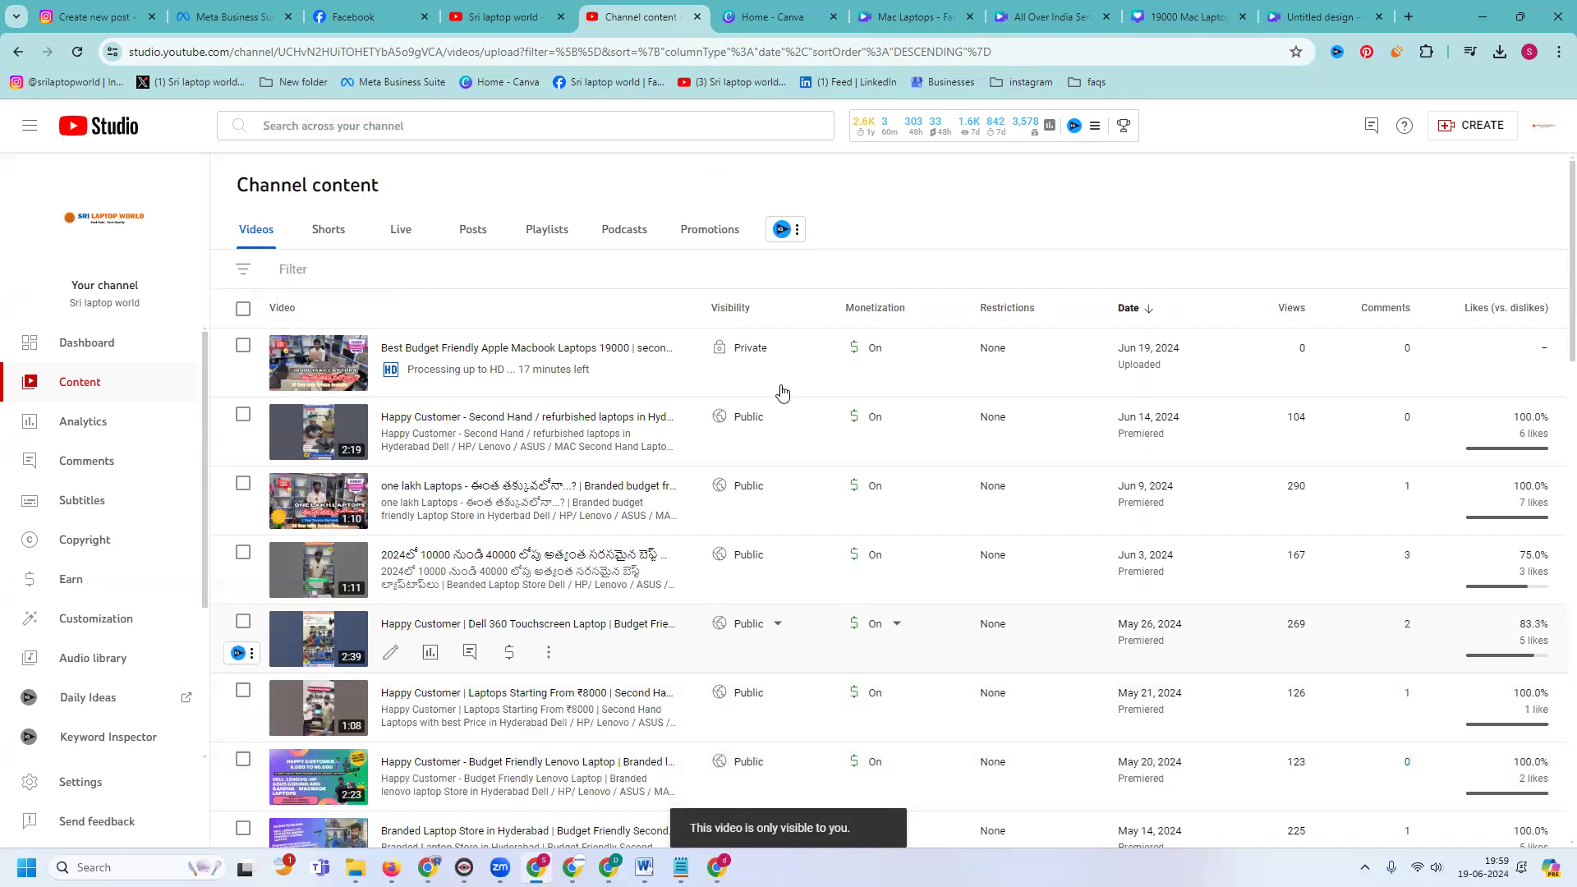
- Switch the Macbook Laptops 19000 video from Private to Public as an instant Premiere
{"action": "left_click", "coordinate": [776, 348]}
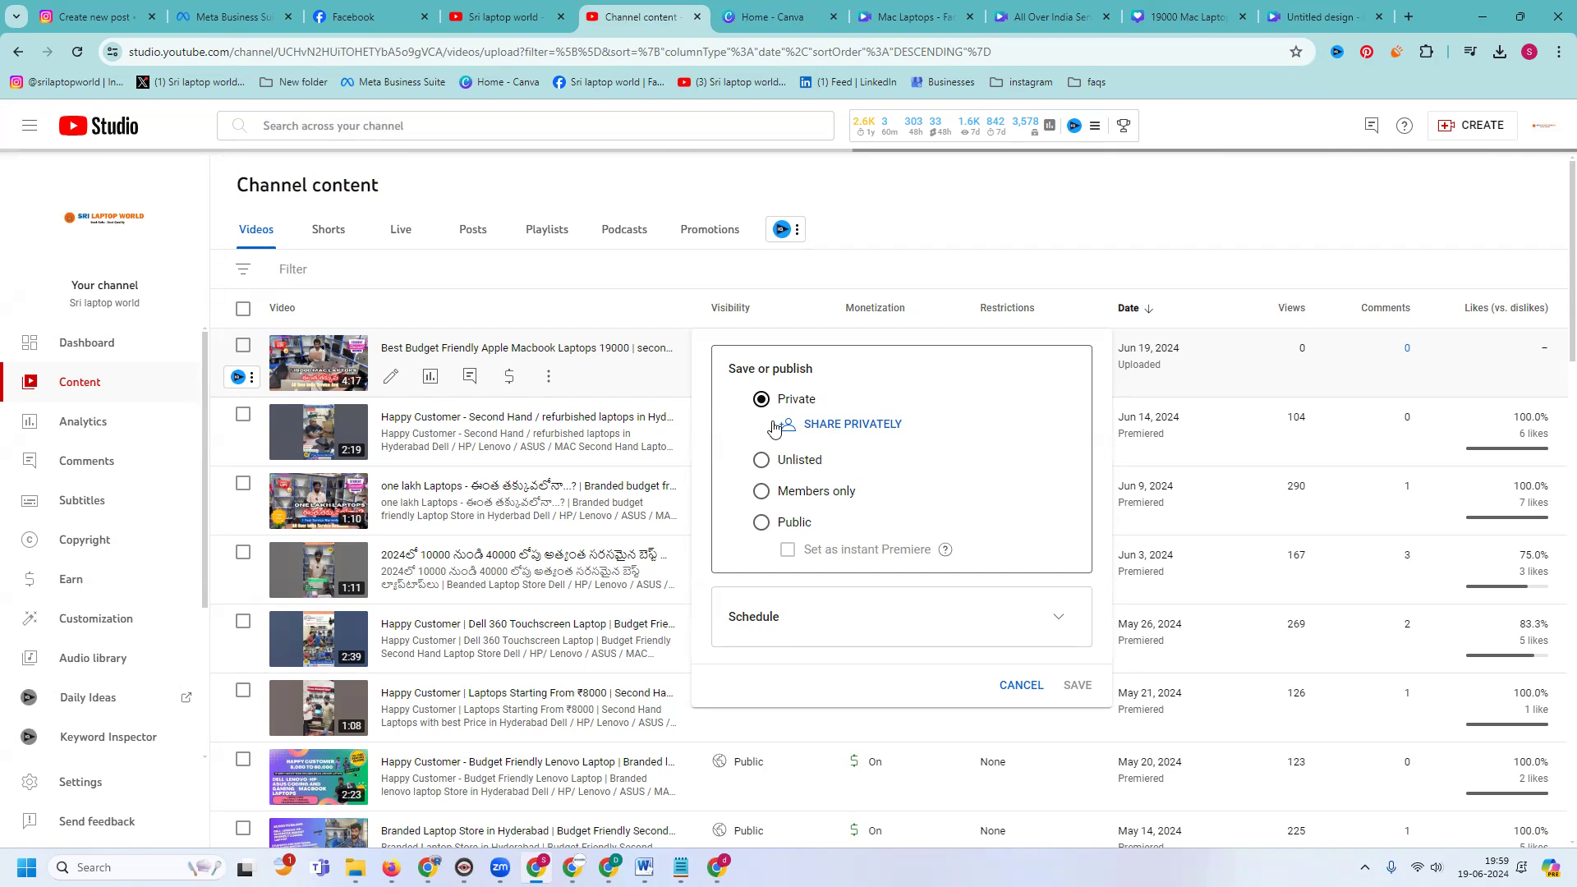
{"action": "left_click", "coordinate": [1020, 685]}
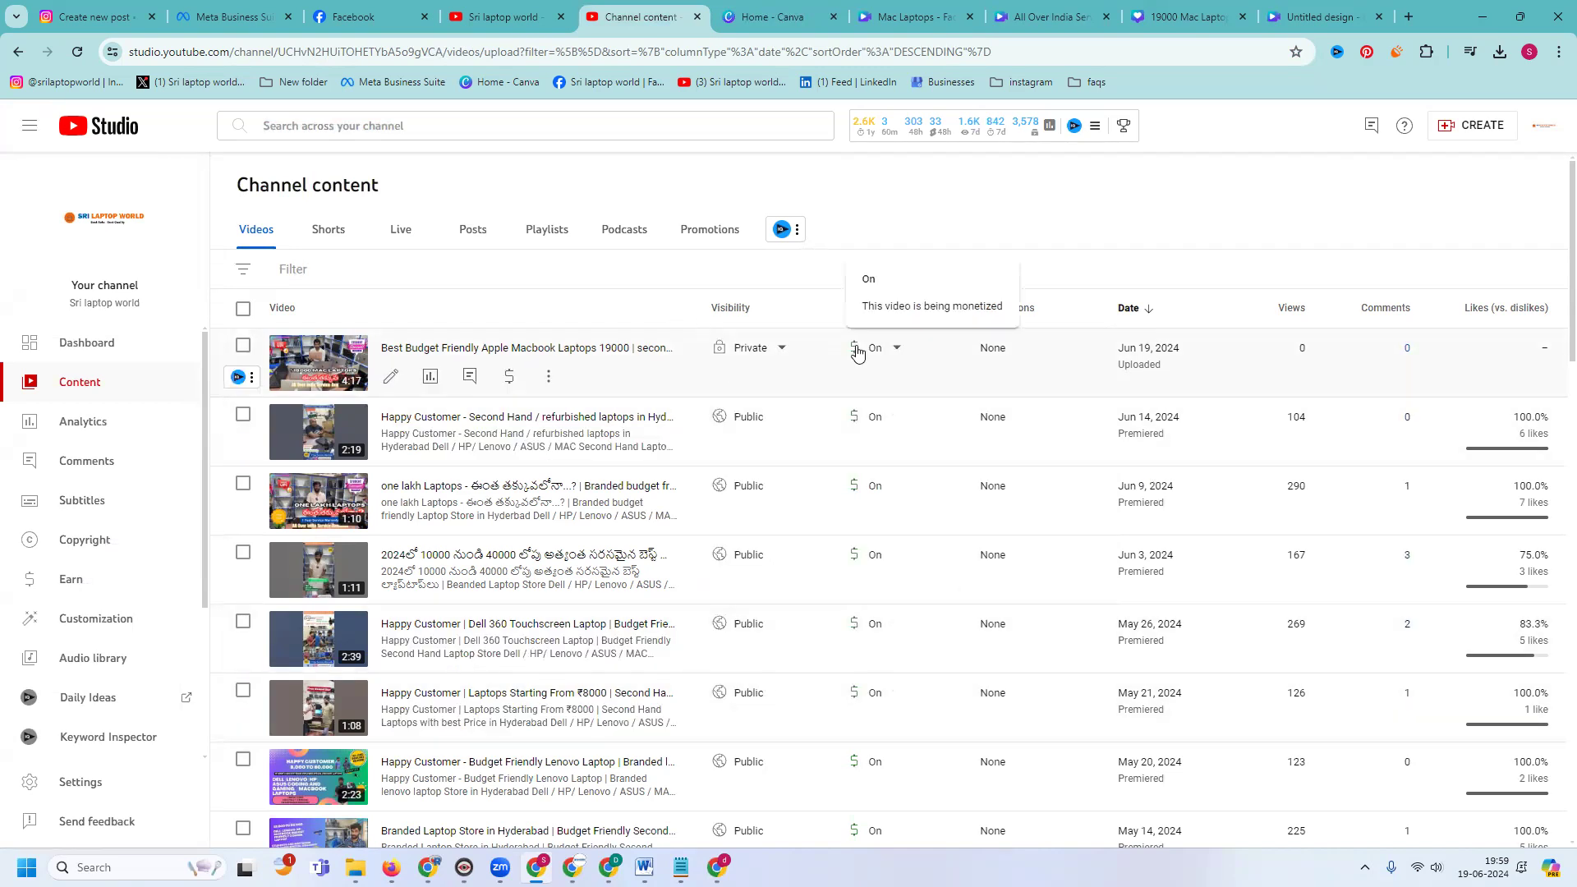
{"action": "left_click", "coordinate": [786, 363]}
{"action": "left_click", "coordinate": [784, 524]}
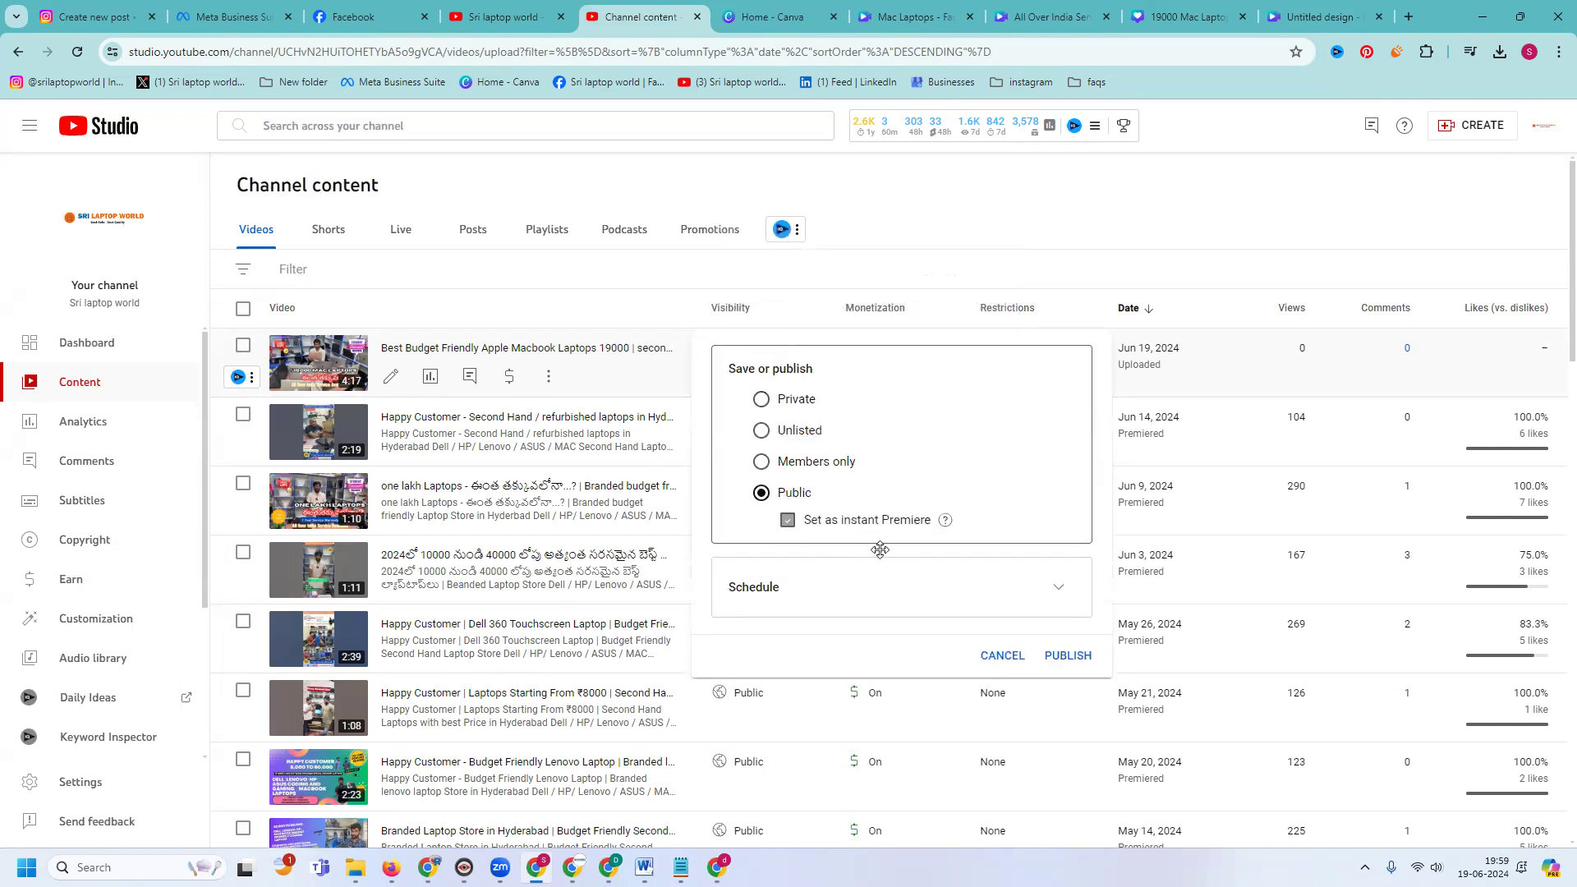
{"action": "left_click", "coordinate": [1067, 656]}
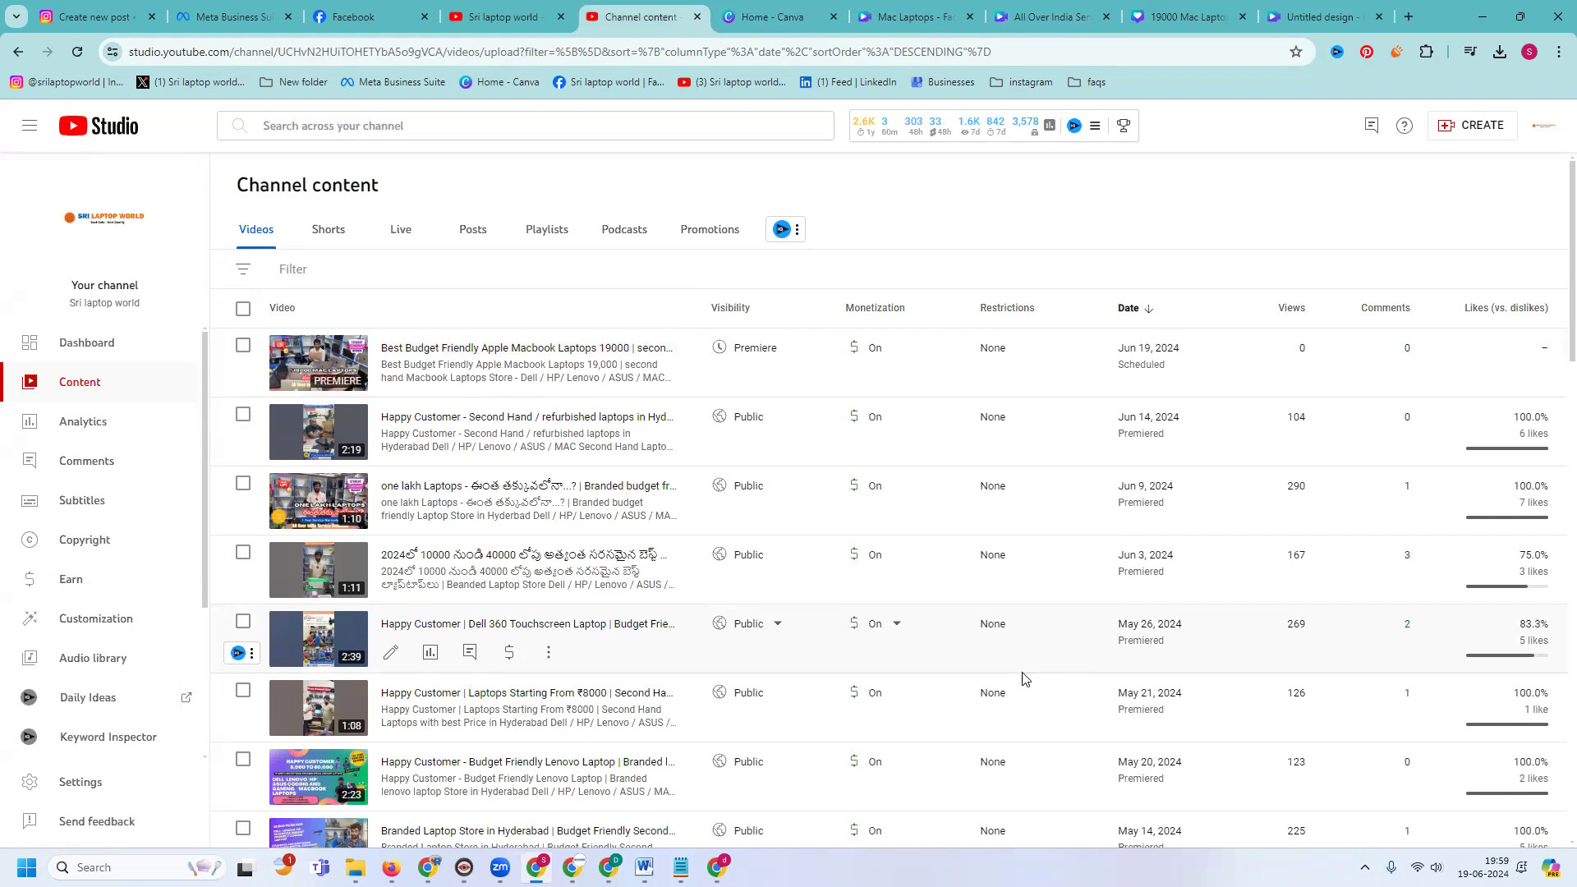
- Draft a channel community post with the Macbook laptops video attached and its title pasted as text
{"action": "left_click", "coordinate": [500, 24]}
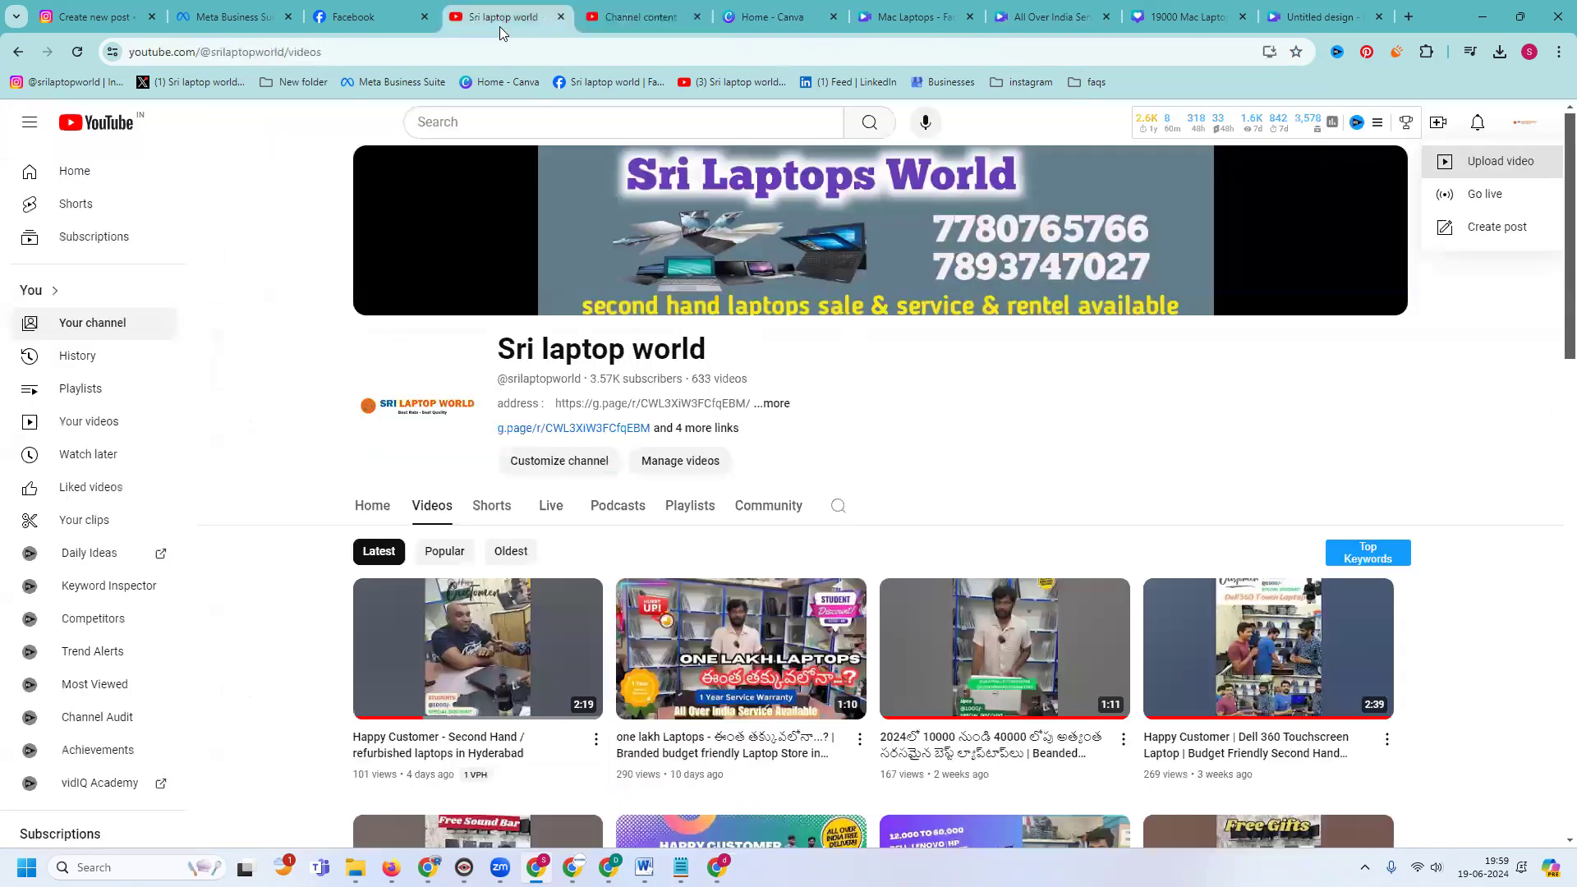
{"action": "left_click", "coordinate": [751, 518]}
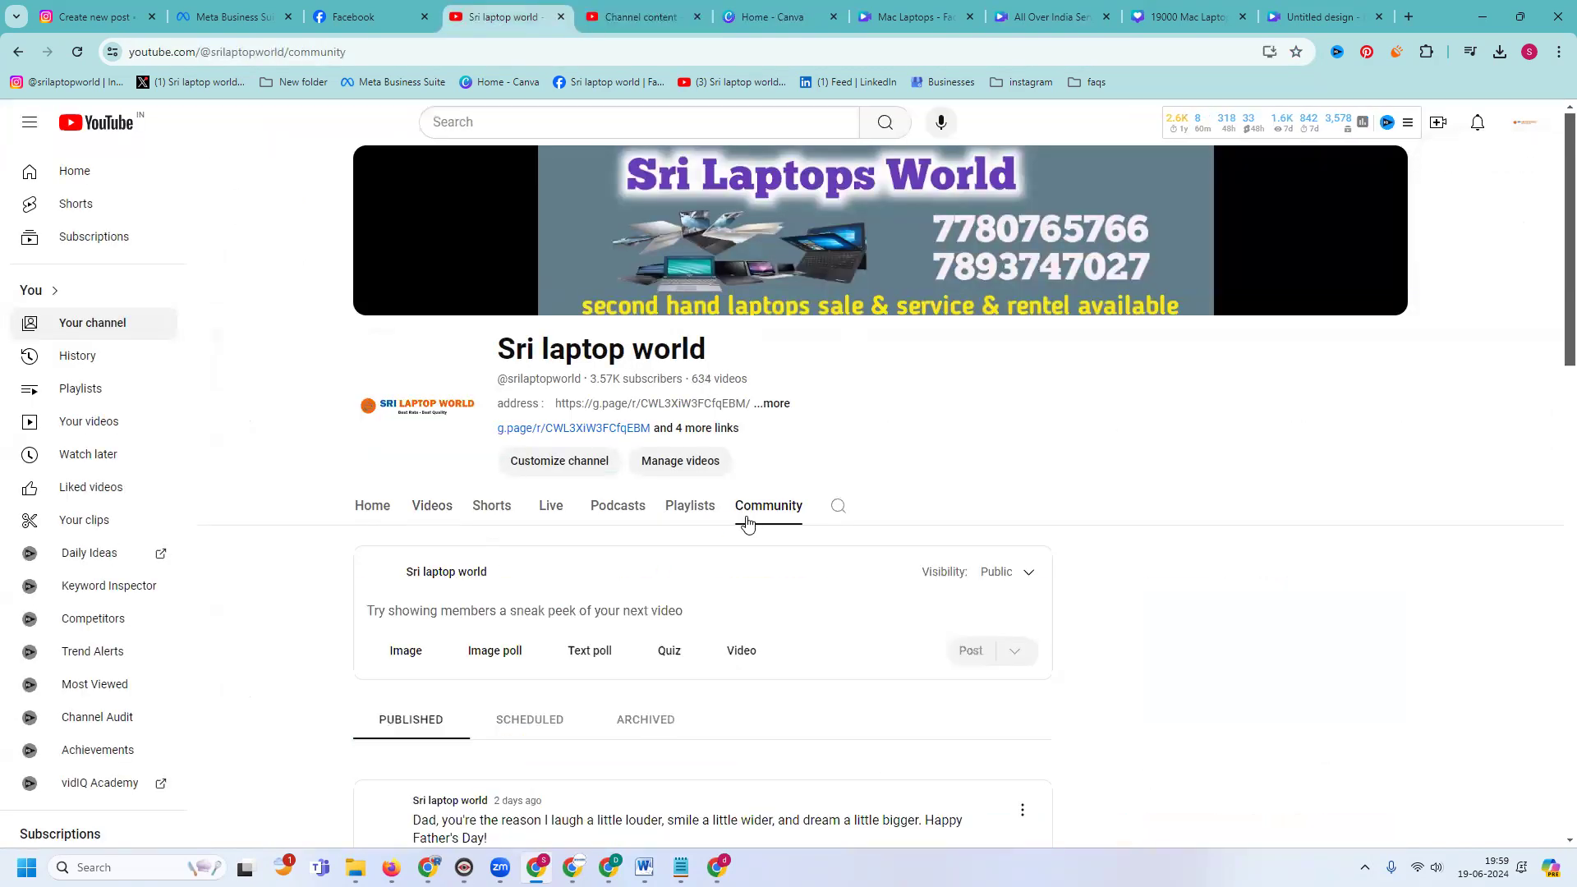
{"action": "left_click", "coordinate": [740, 653]}
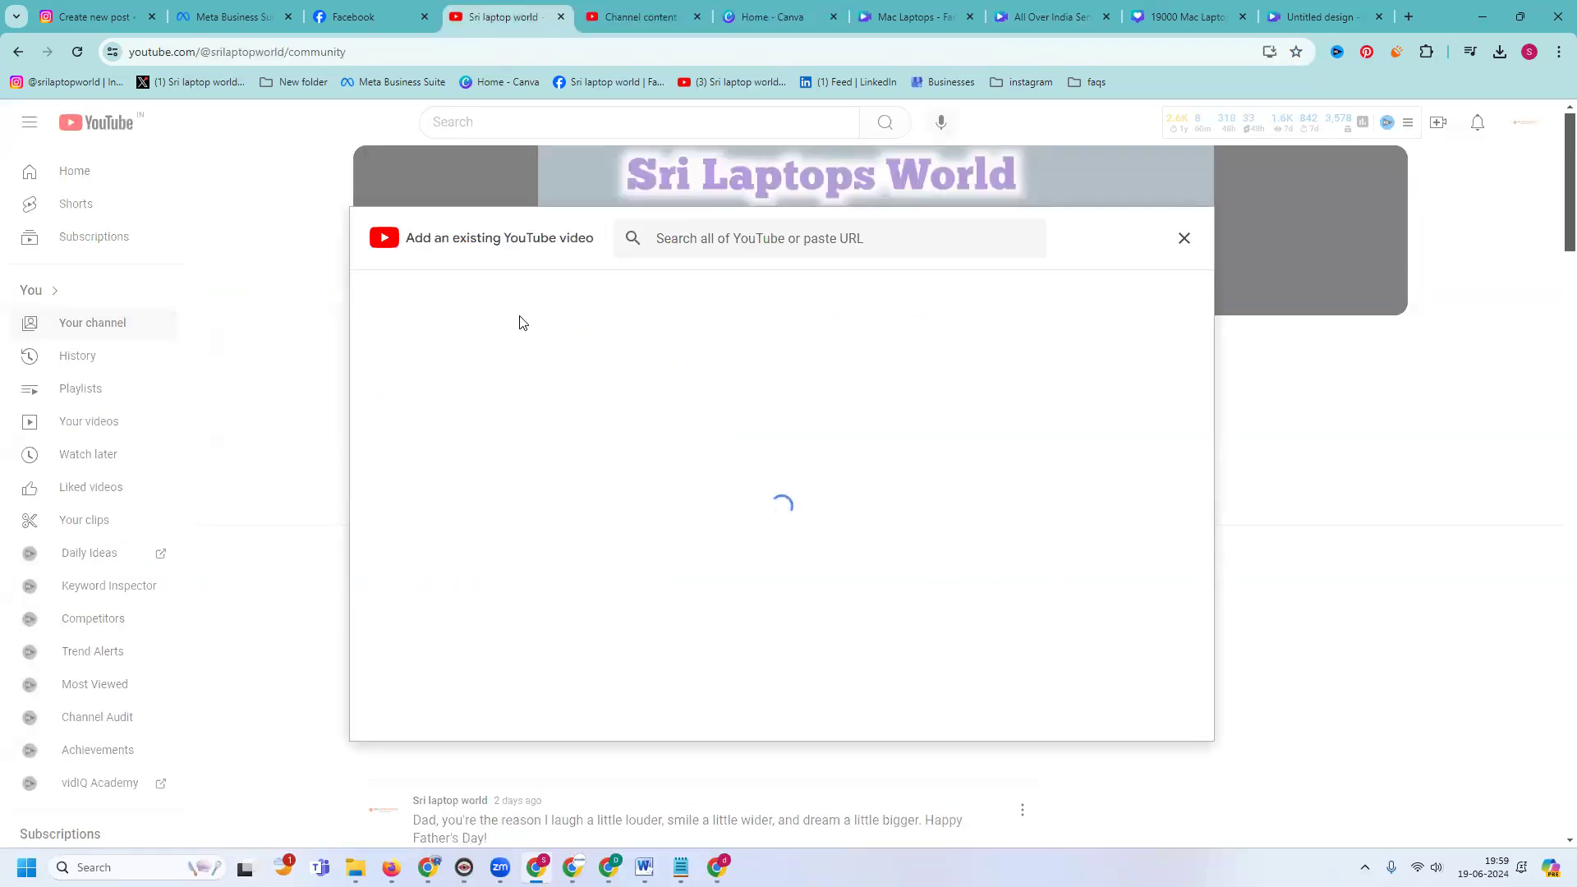
{"action": "left_click", "coordinate": [521, 352]}
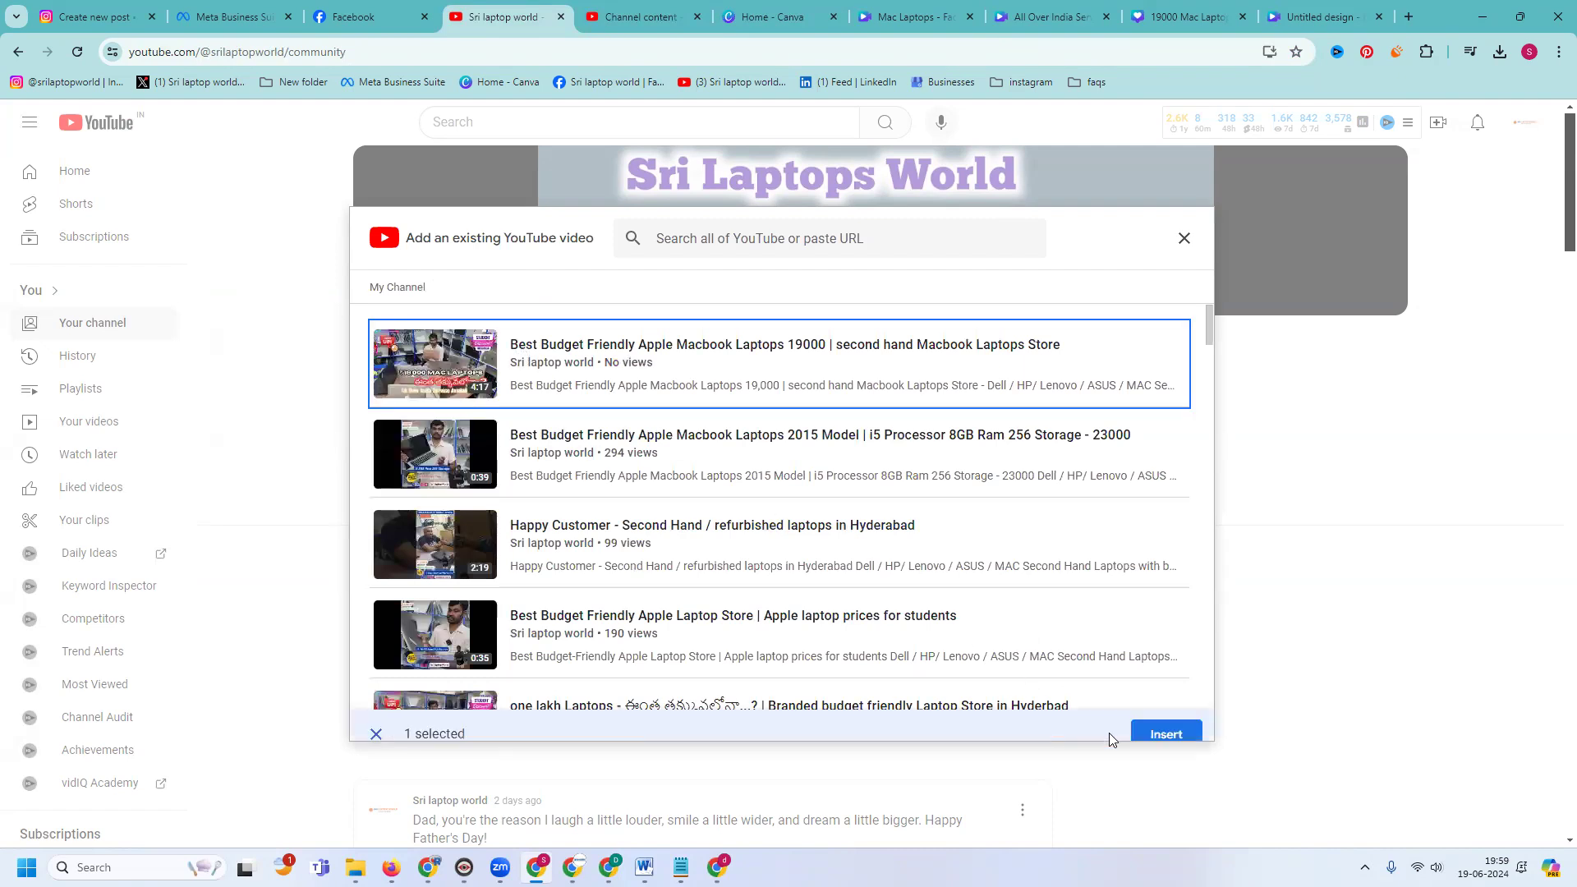
{"action": "left_click", "coordinate": [1157, 727]}
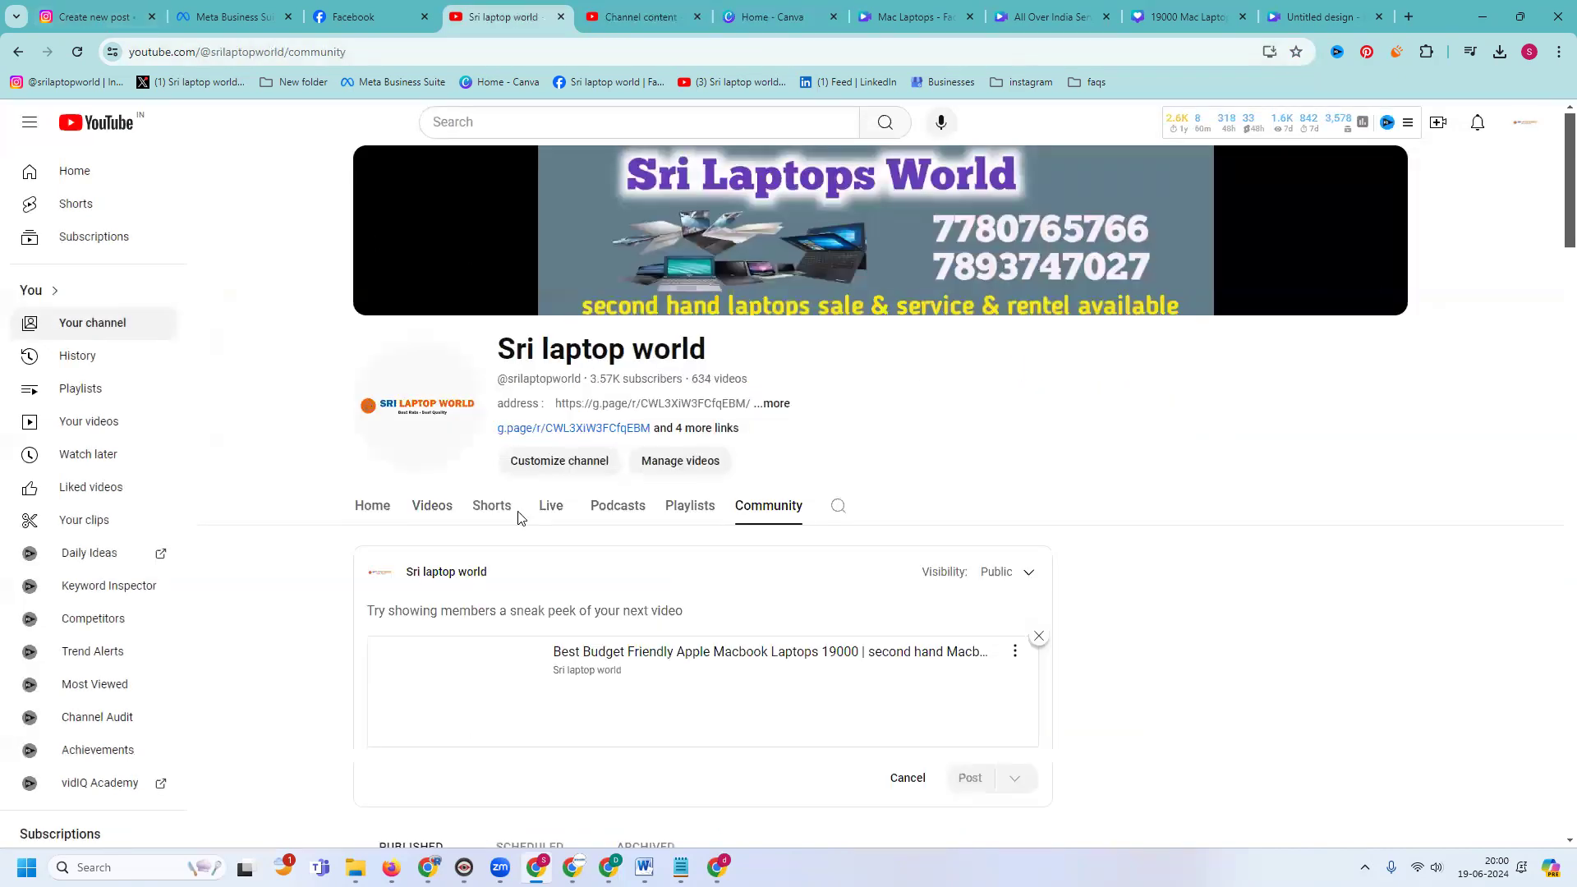
{"action": "type", "text": "Best Budget Friendly Apple Macbook Laptops 19000"}
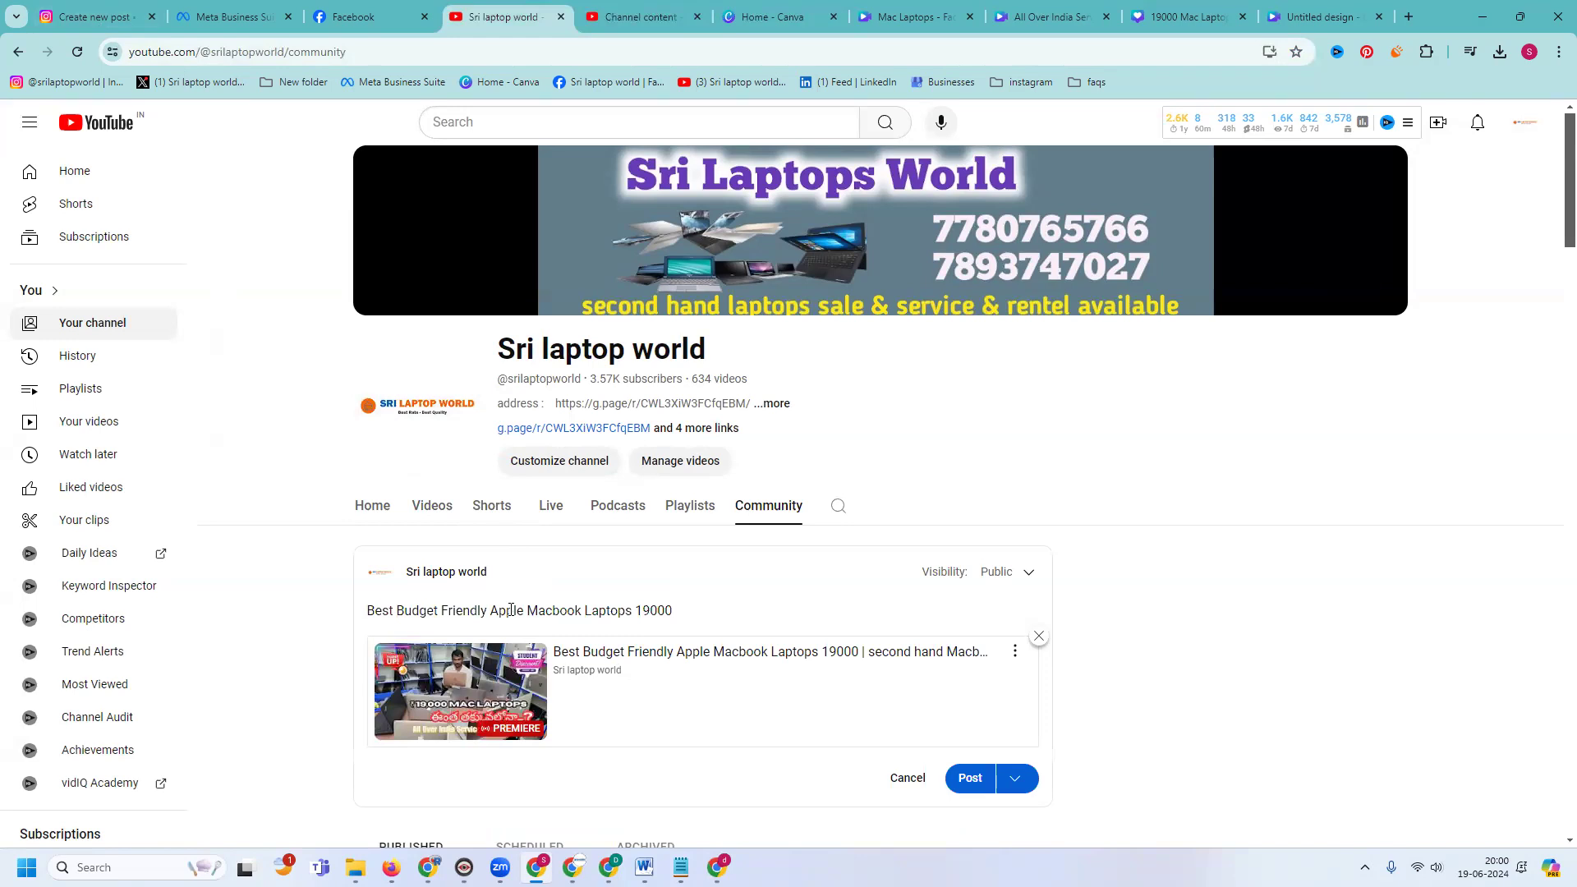
- Move over to the Instagram tab showing the reel-shared confirmation
{"action": "left_click", "coordinate": [365, 16]}
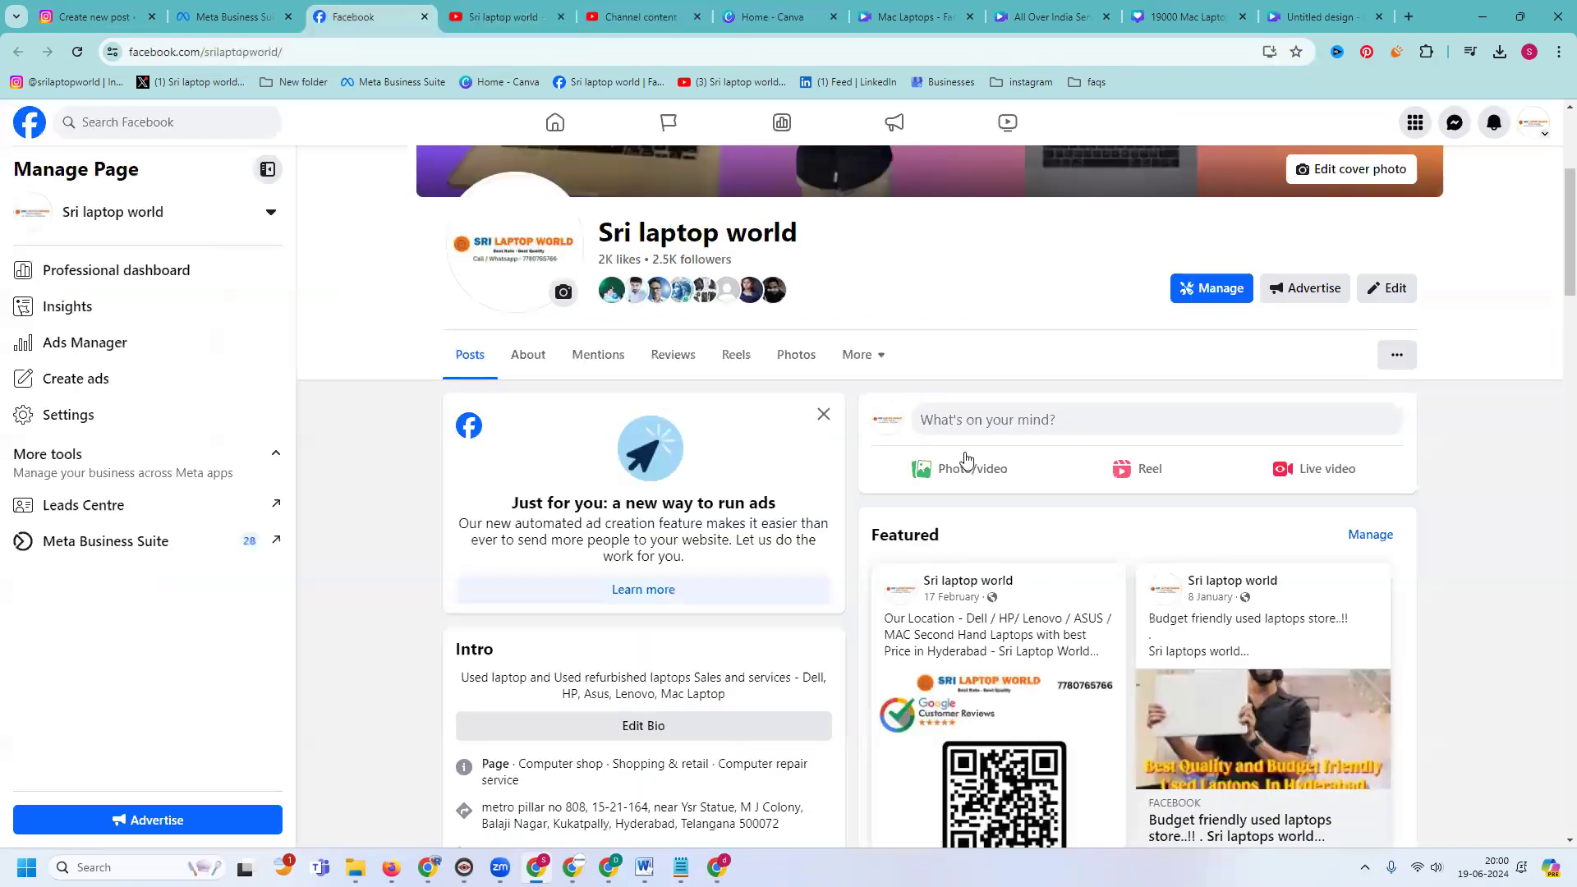
{"action": "scroll", "coordinate": [969, 460], "scroll_direction": "down", "scroll_amount": 2}
{"action": "scroll", "coordinate": [970, 460], "scroll_direction": "down", "scroll_amount": 8}
{"action": "scroll", "coordinate": [970, 460], "scroll_direction": "down", "scroll_amount": 6}
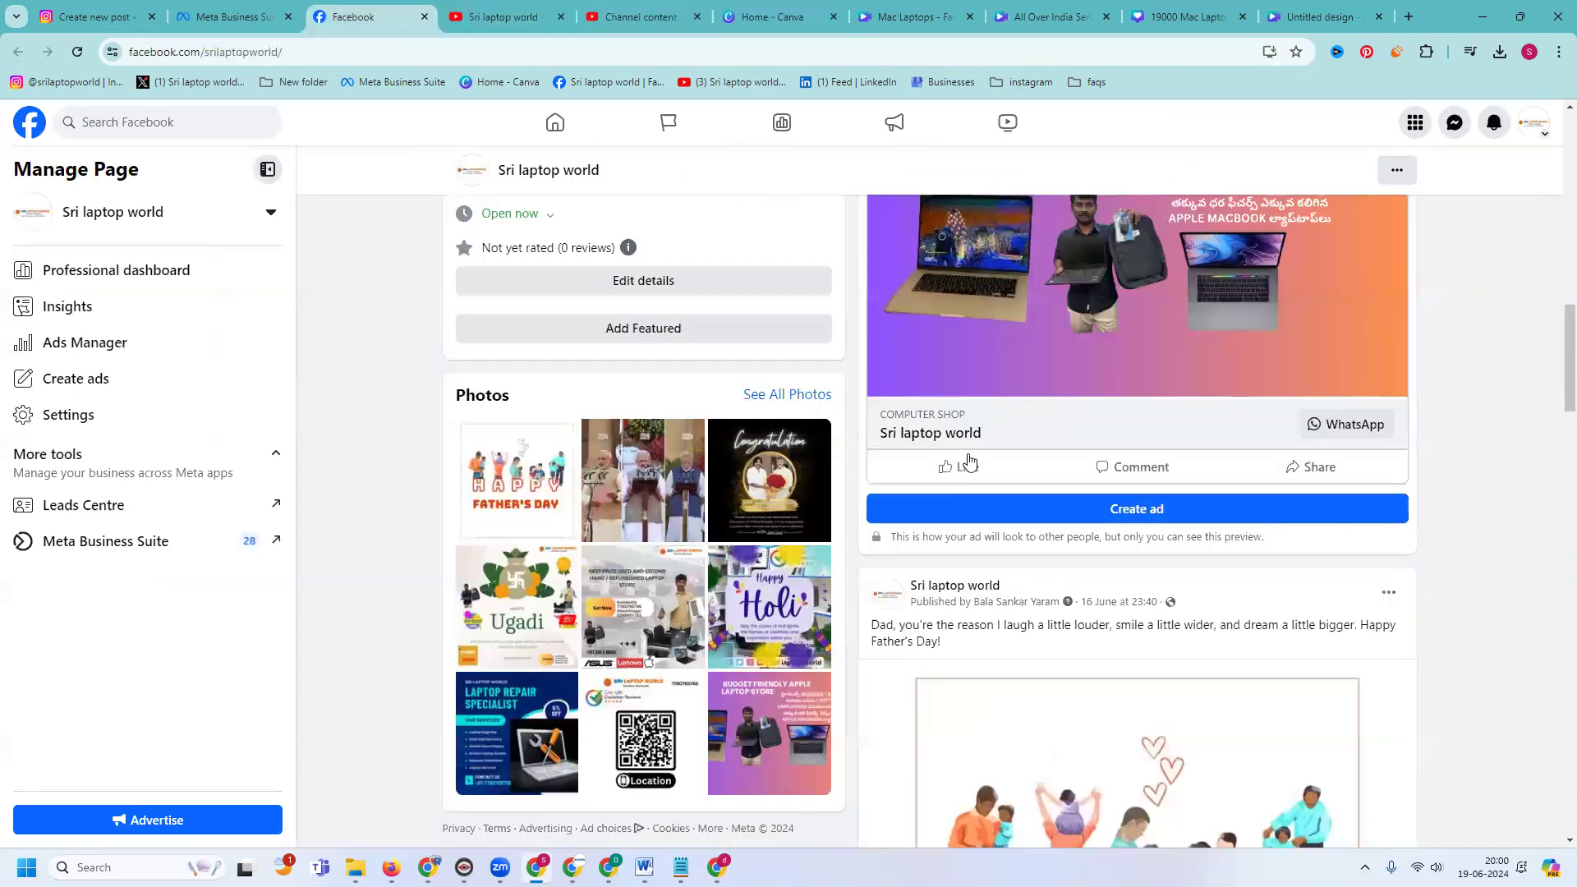
{"action": "left_click", "coordinate": [90, 16]}
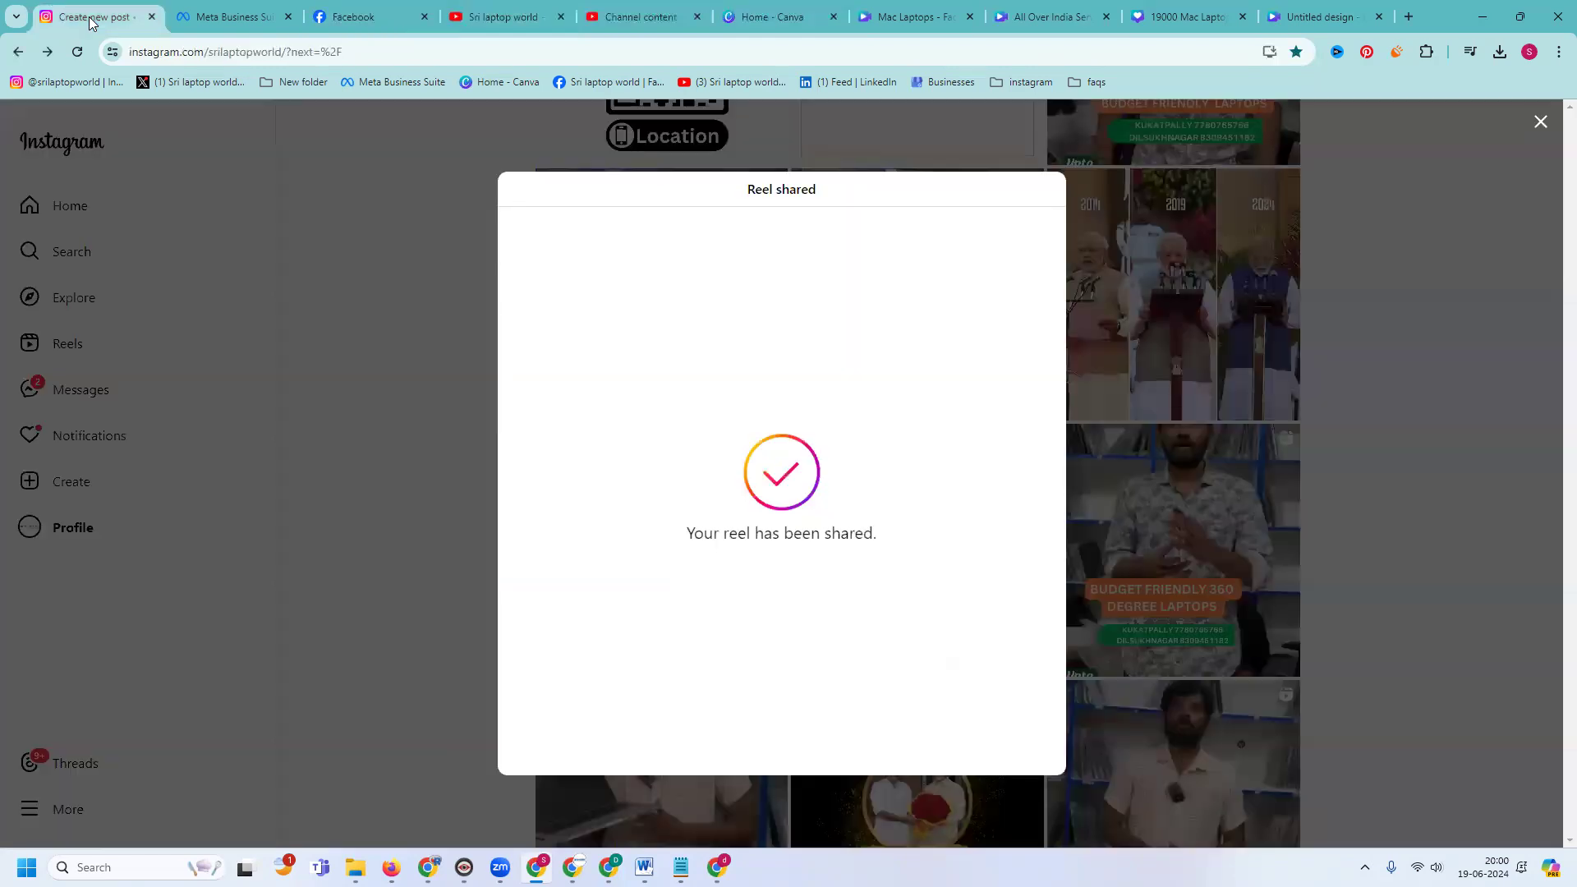
- Open the new Mac laptops reel on the refreshed profile and copy its full caption
{"action": "left_click", "coordinate": [346, 298]}
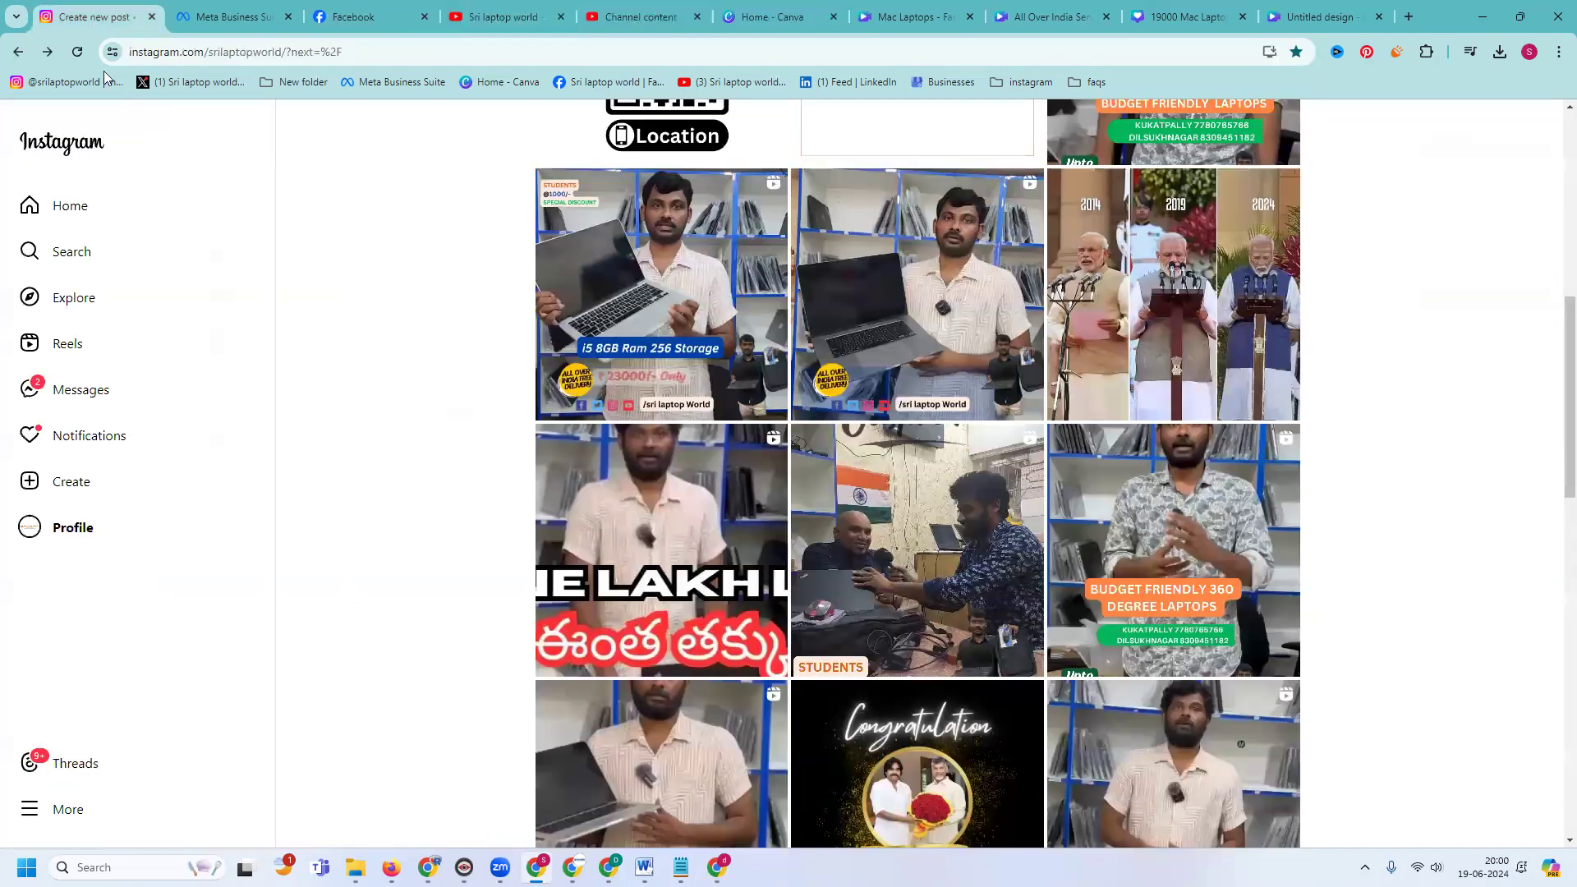
{"action": "left_click", "coordinate": [77, 52]}
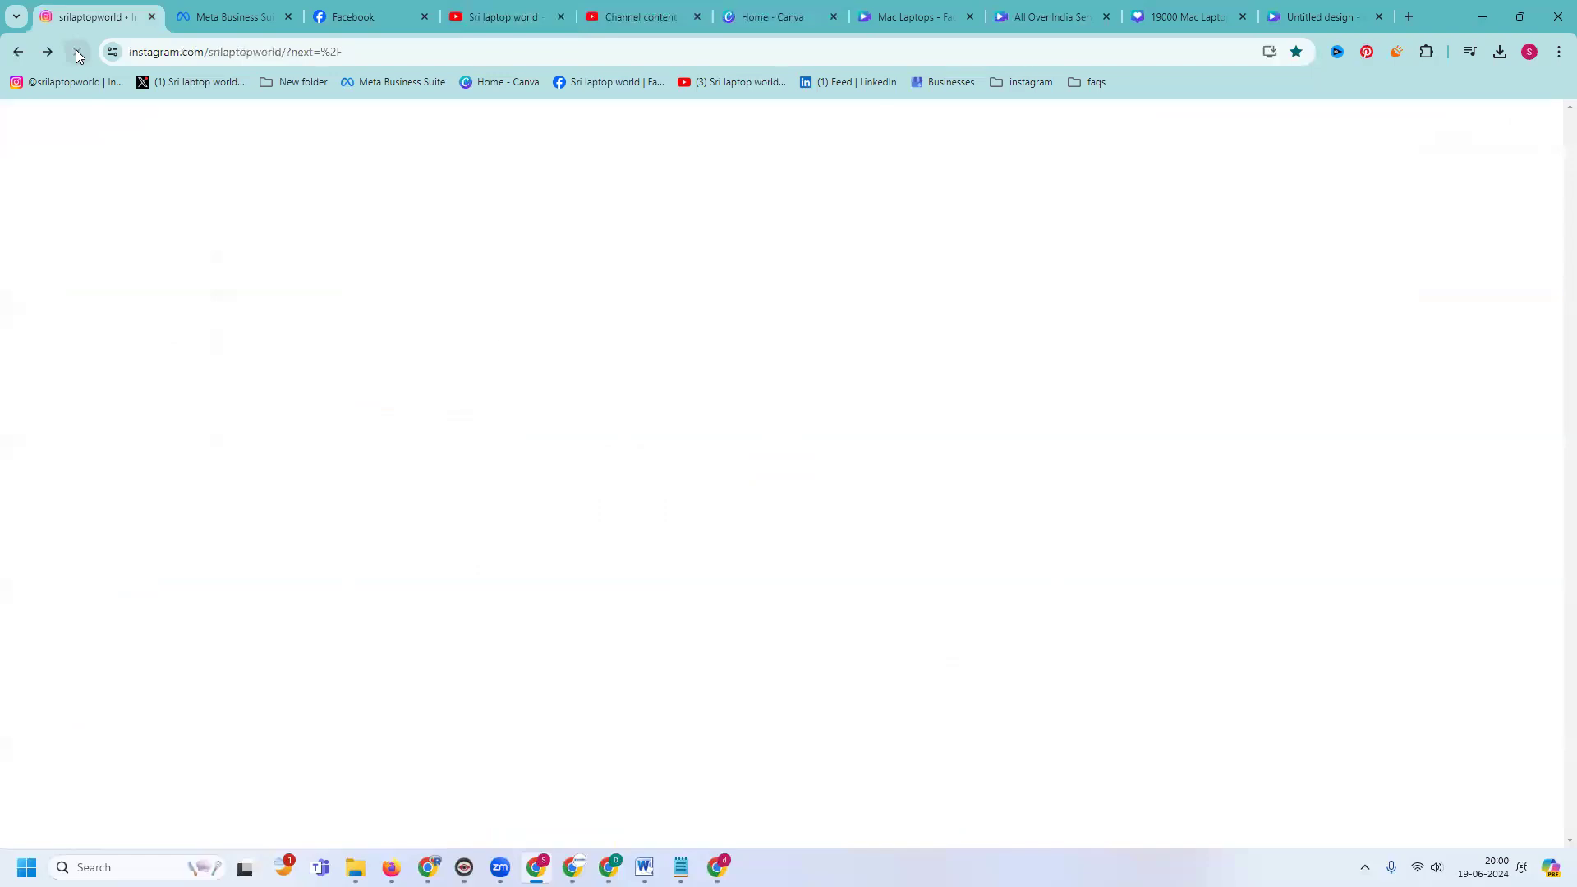
{"action": "scroll", "coordinate": [472, 407], "scroll_direction": "down", "scroll_amount": 5}
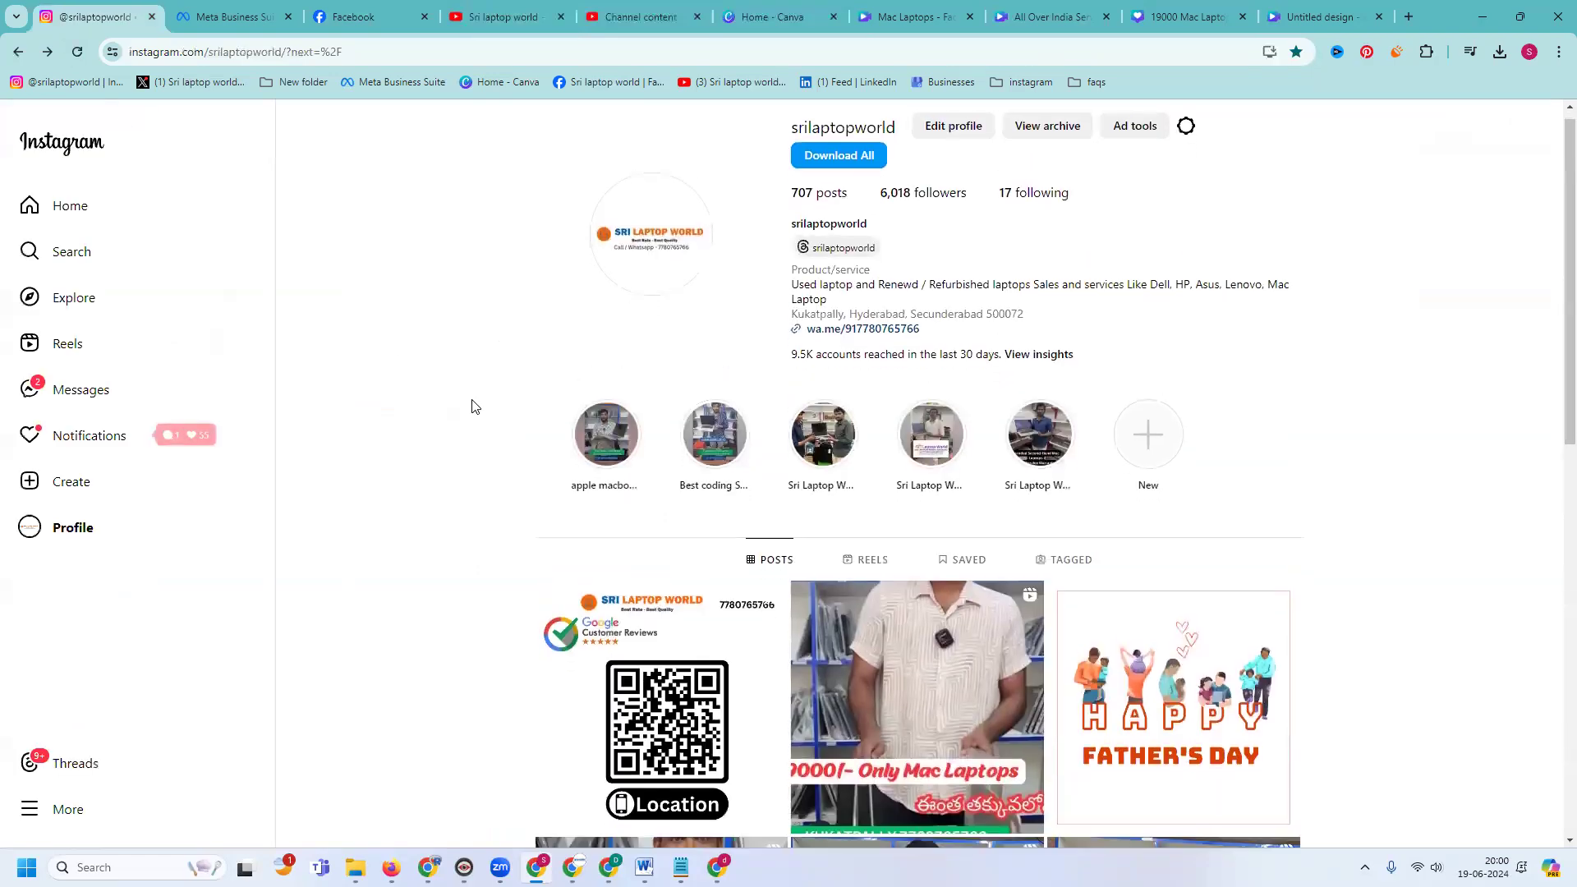
{"action": "left_click", "coordinate": [976, 290]}
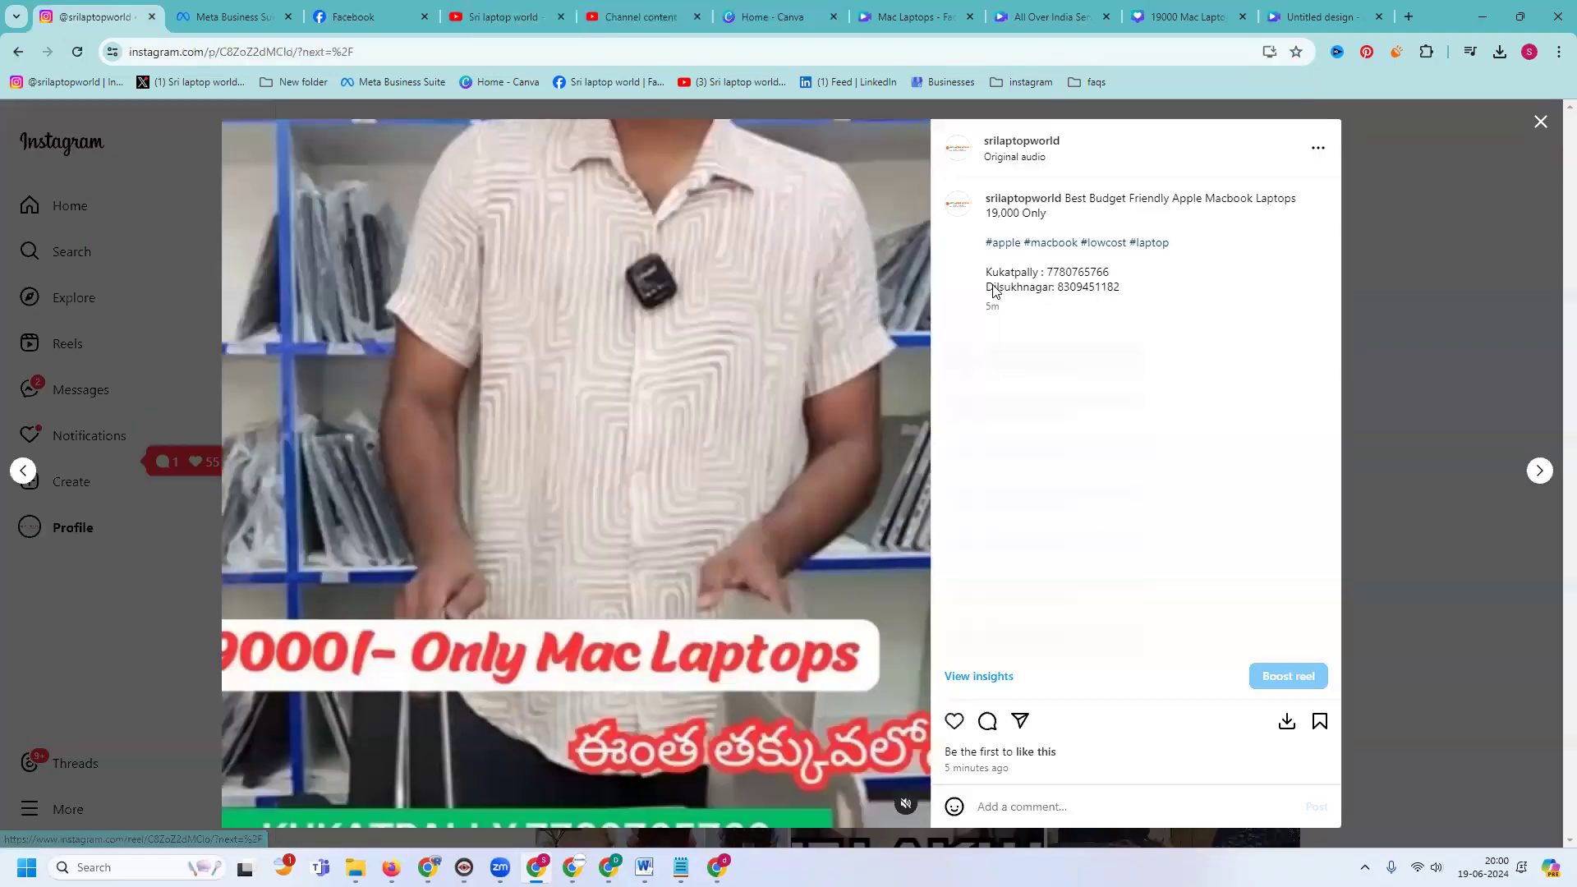
{"action": "left_click_drag", "start_coordinate": [989, 287], "coordinate": [1124, 287]}
{"action": "left_click_drag", "start_coordinate": [1071, 213], "coordinate": [1065, 199]}
{"action": "key", "text": "ctrl+c"}
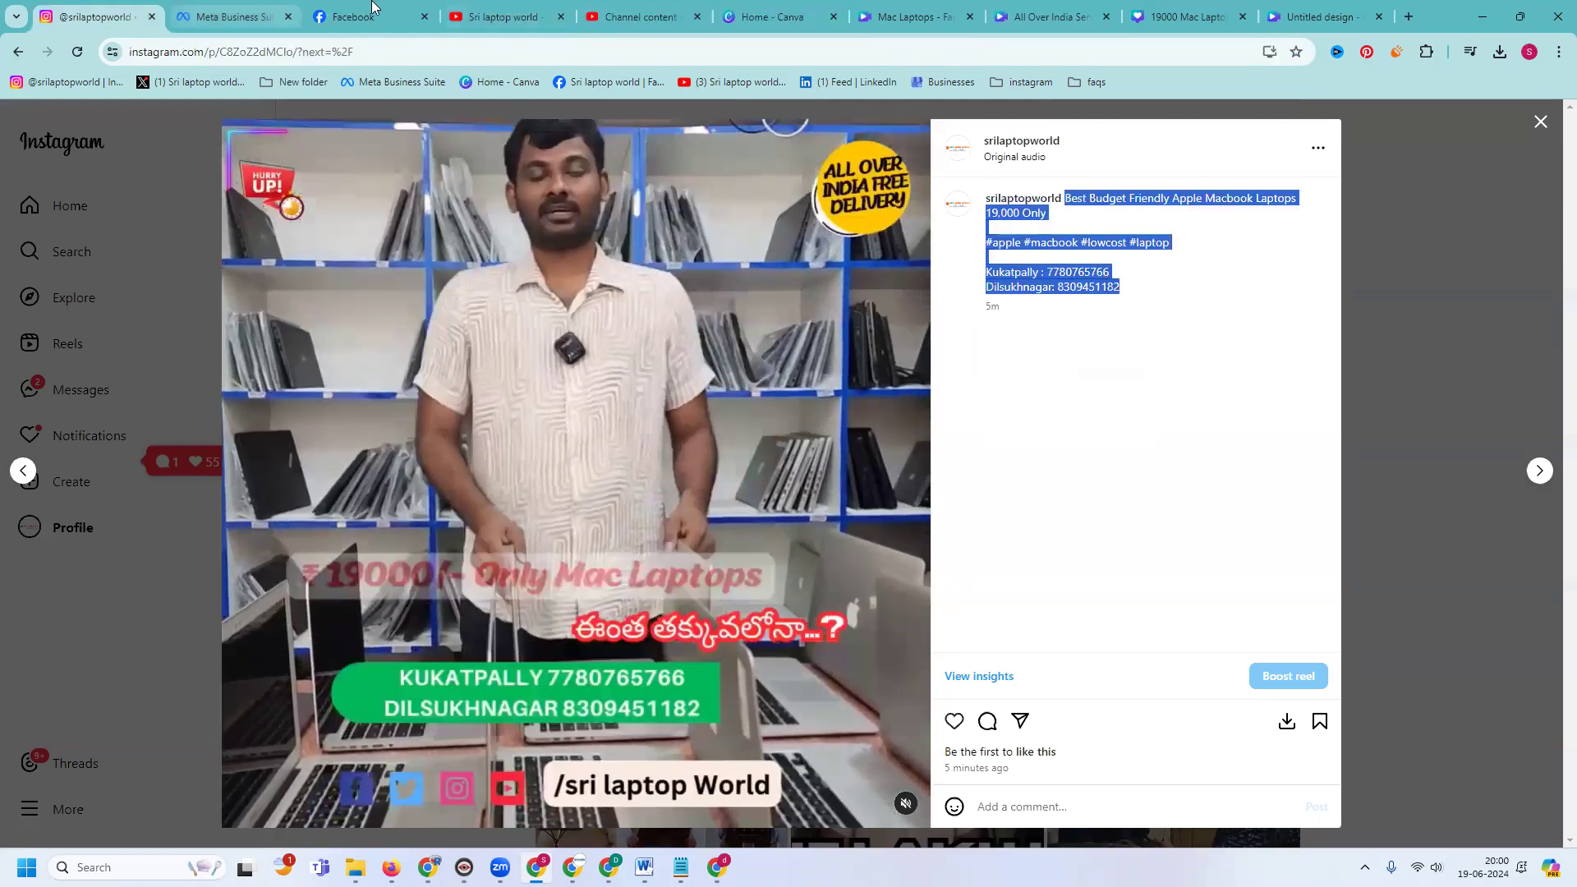
{"action": "key", "text": "ctrl+5"}
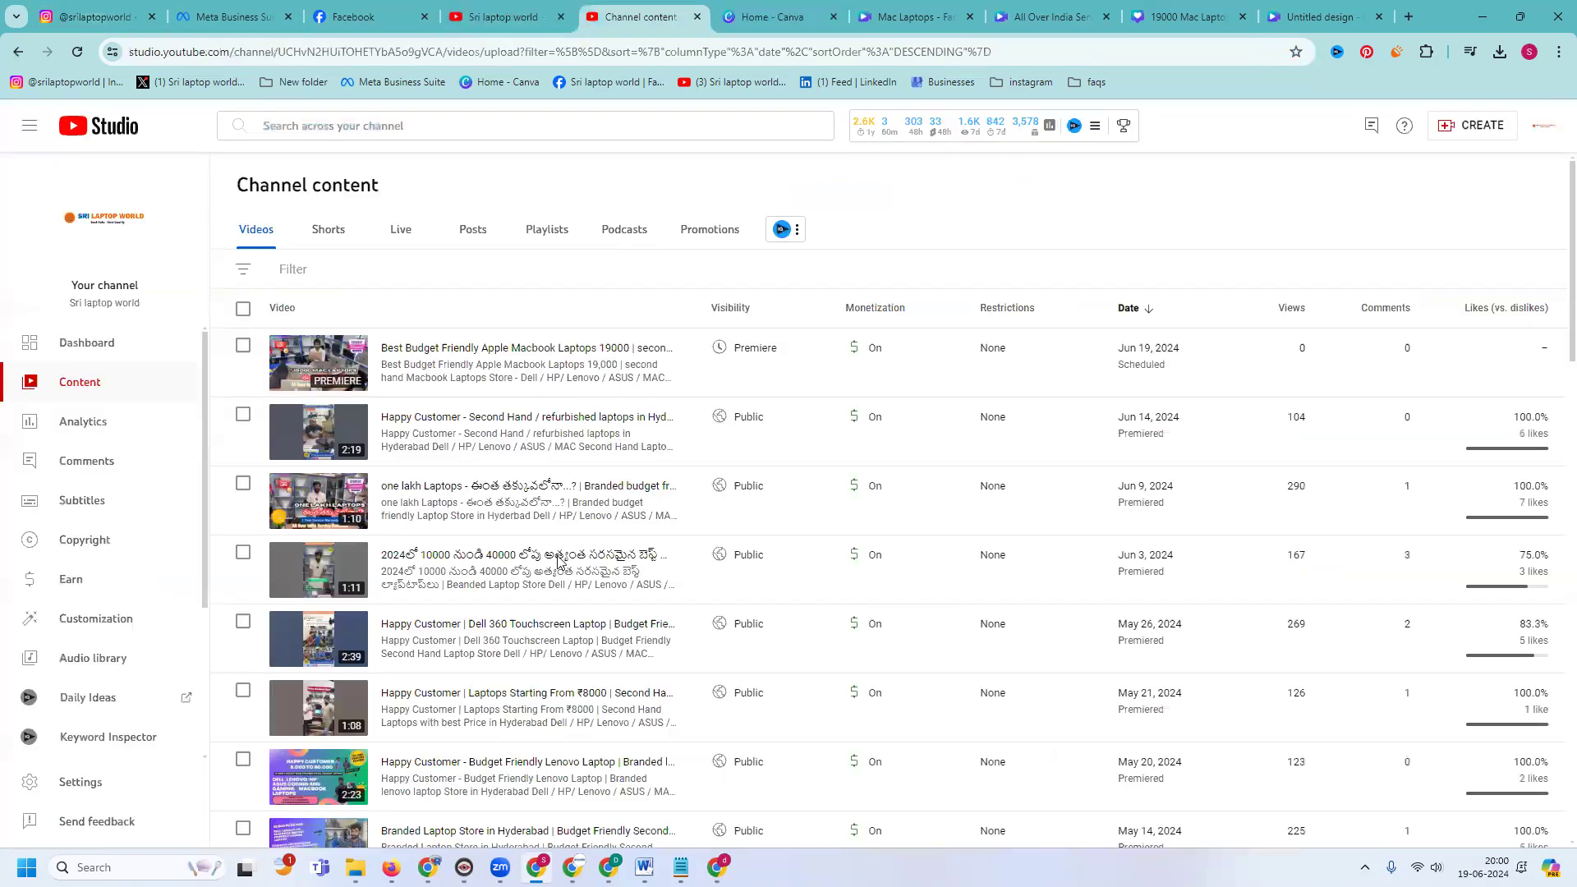
- Replace the community post text with the copied Instagram caption and publish the post
{"action": "key", "text": "ctrl+4"}
{"action": "triple_click", "coordinate": [558, 611]}
{"action": "key", "text": "ctrl+v"}
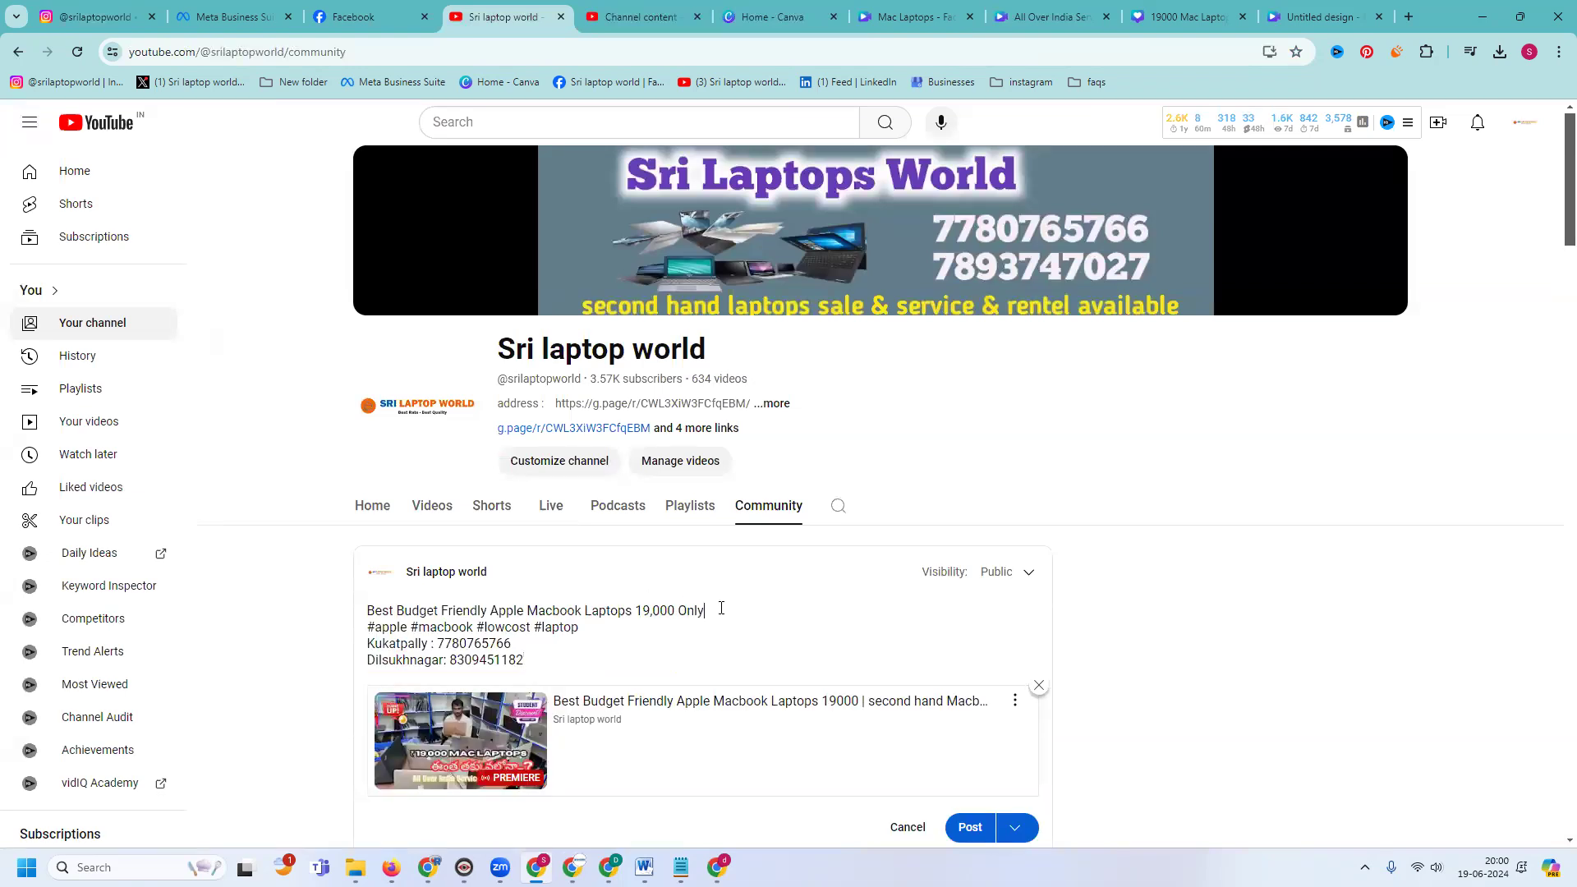
{"action": "scroll", "coordinate": [756, 595], "scroll_direction": "down", "scroll_amount": 4}
{"action": "left_click", "coordinate": [965, 498]}
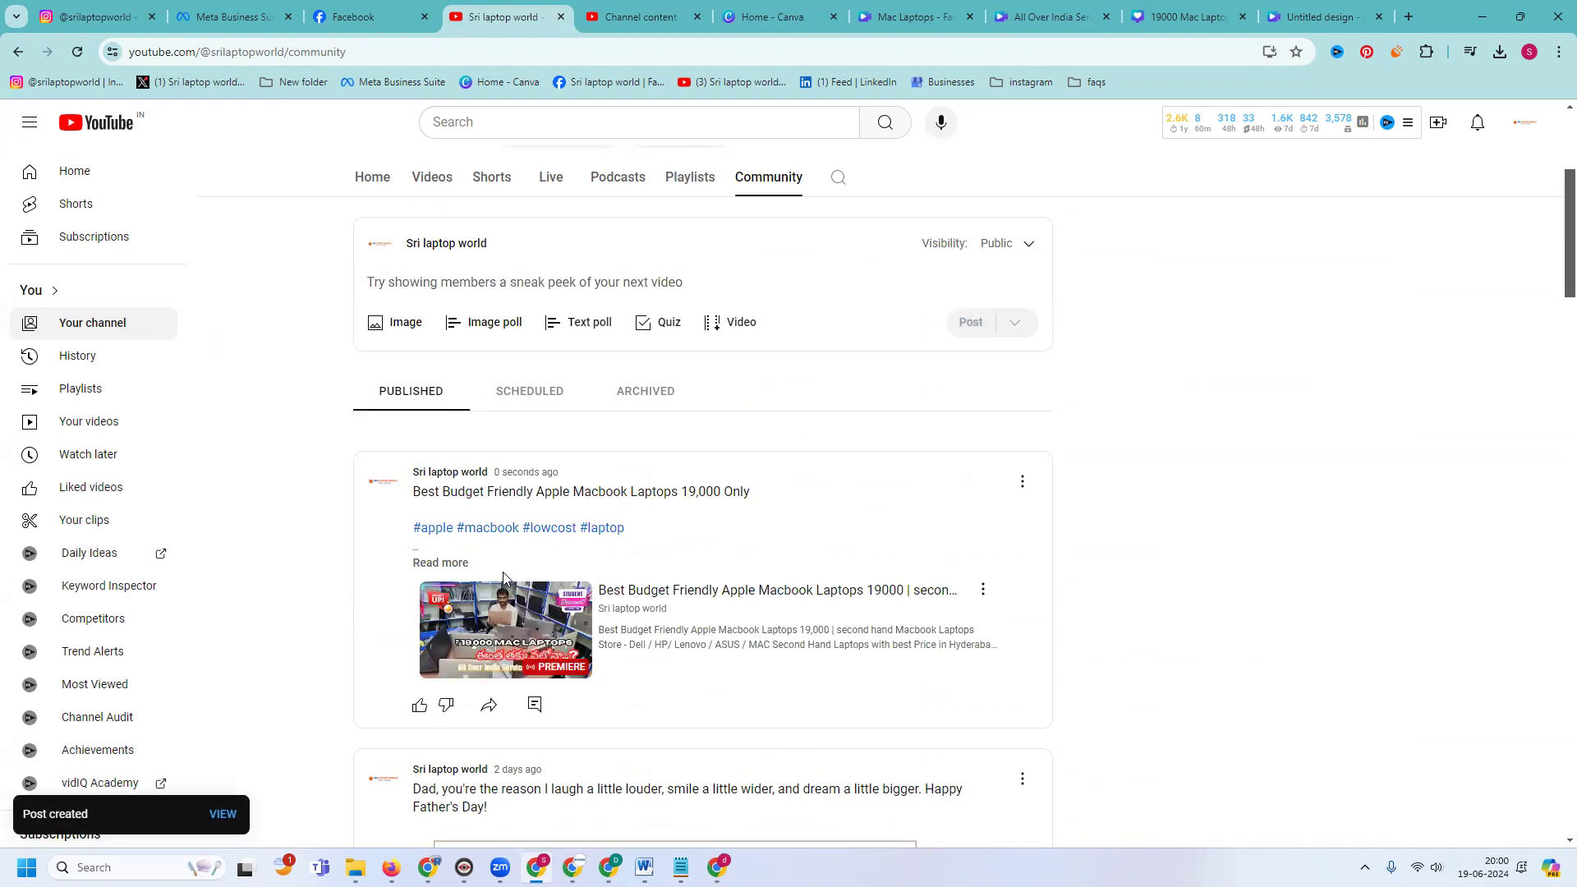
{"action": "left_click", "coordinate": [322, 10]}
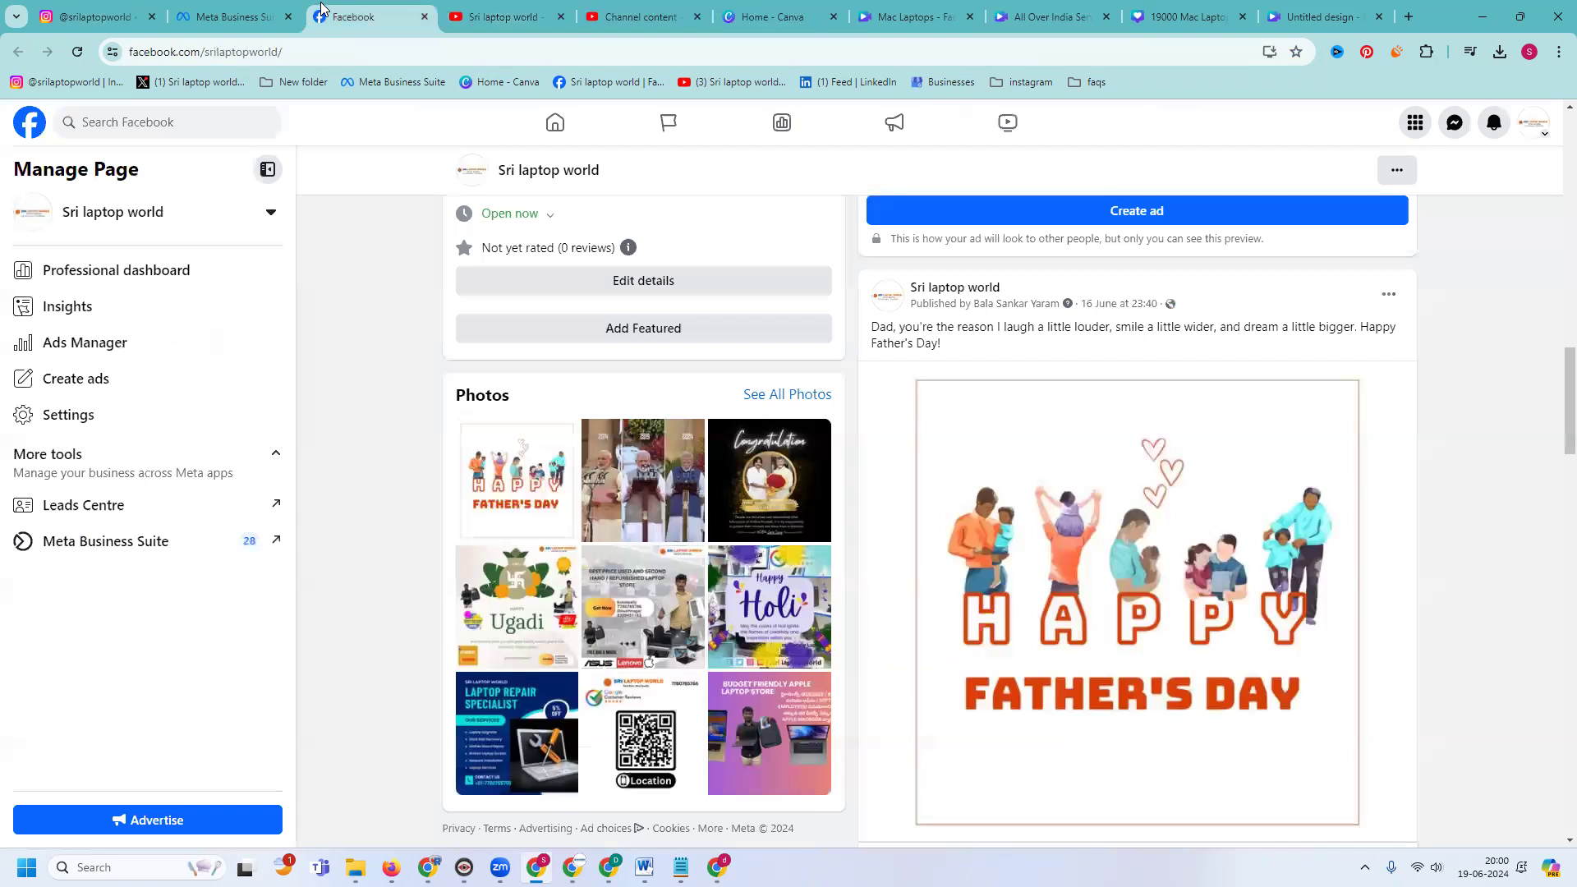
- Close the reel view and show the Instagram profile's Reels grid, led by the Mac Laptops reel
{"action": "left_click", "coordinate": [119, 18]}
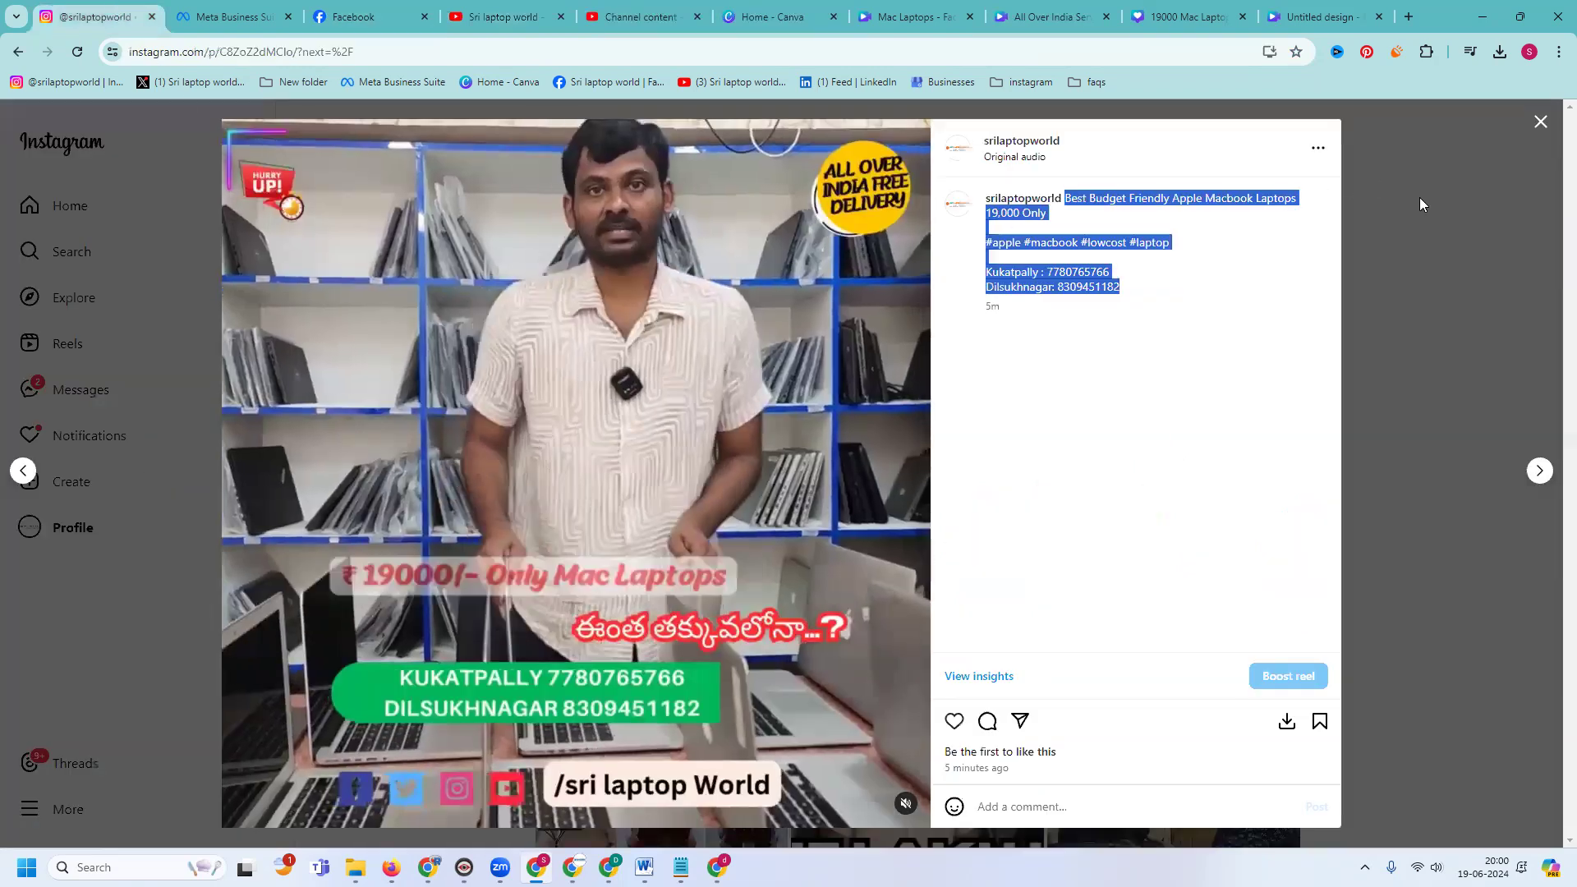
{"action": "left_click", "coordinate": [1419, 198]}
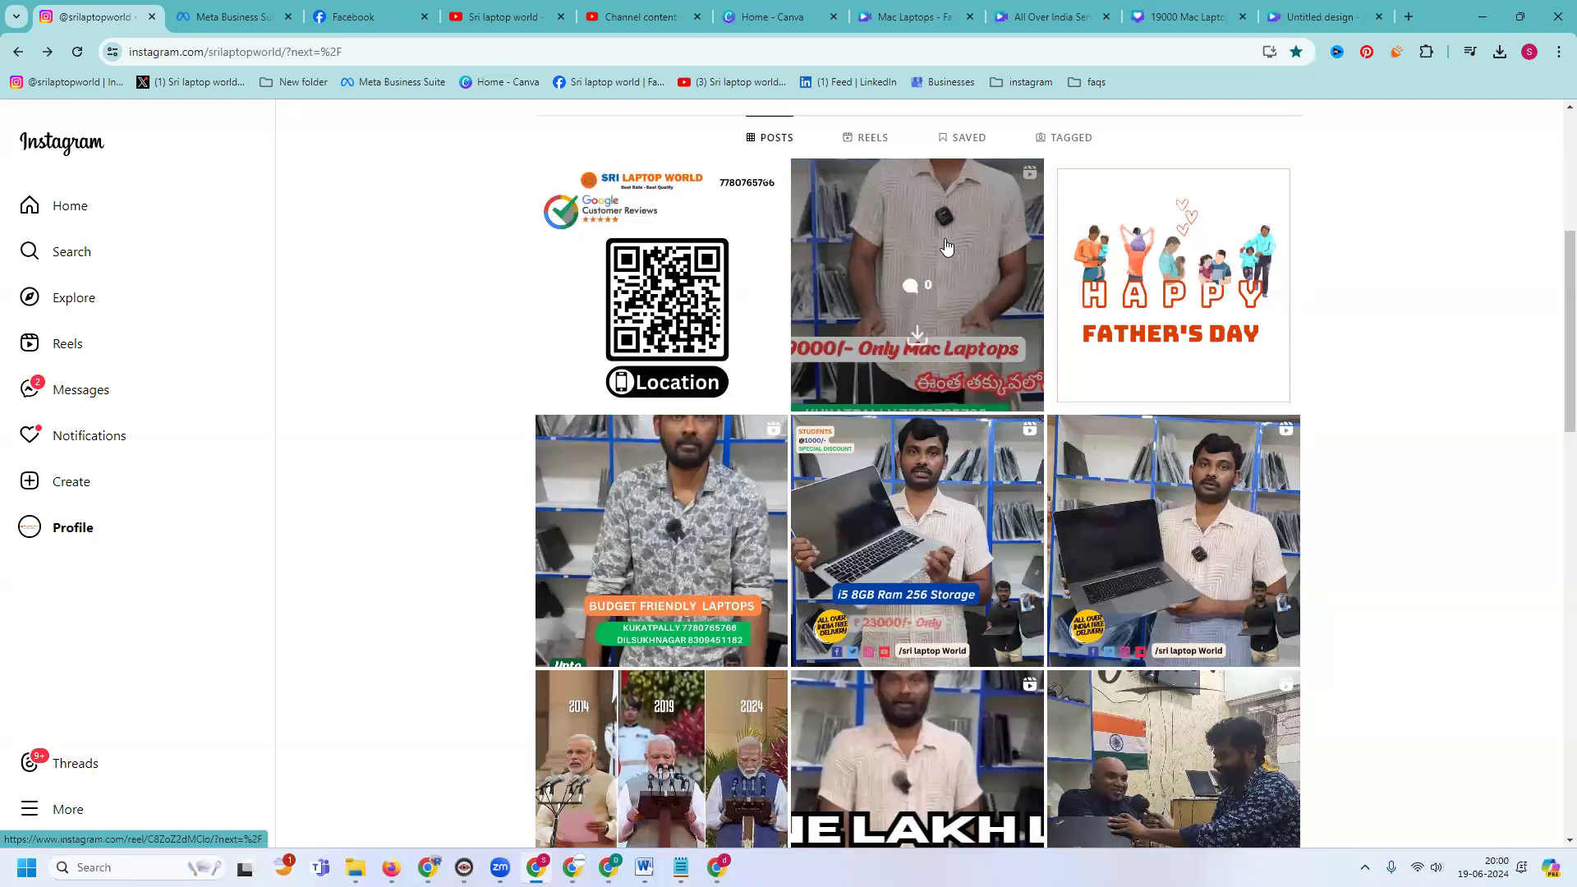
{"action": "left_click", "coordinate": [867, 138]}
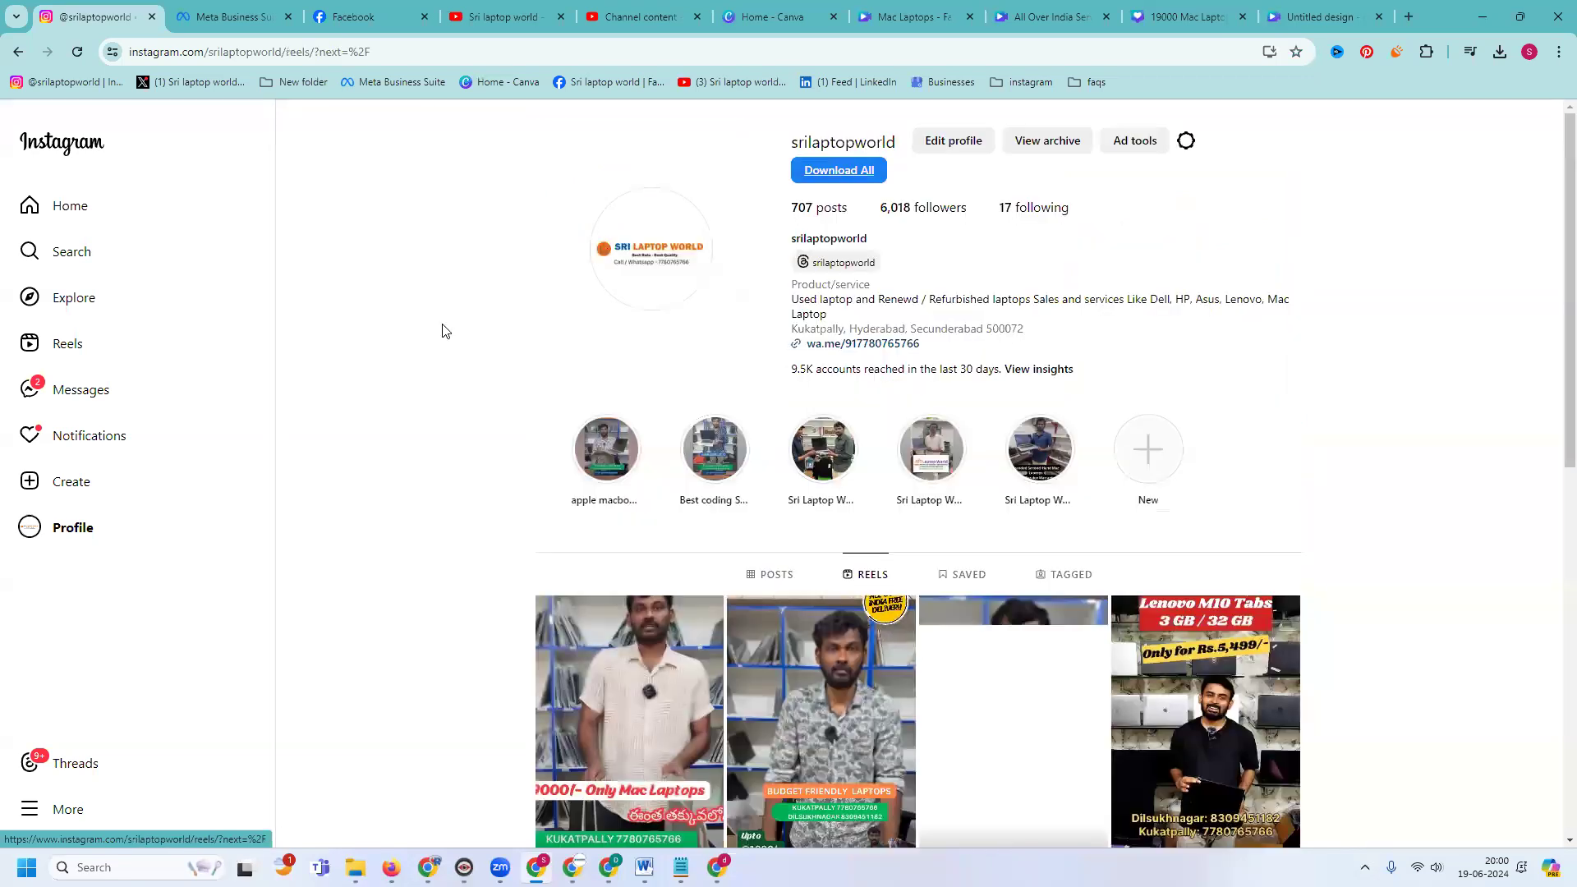
{"action": "scroll", "coordinate": [440, 332], "scroll_direction": "down", "scroll_amount": 3}
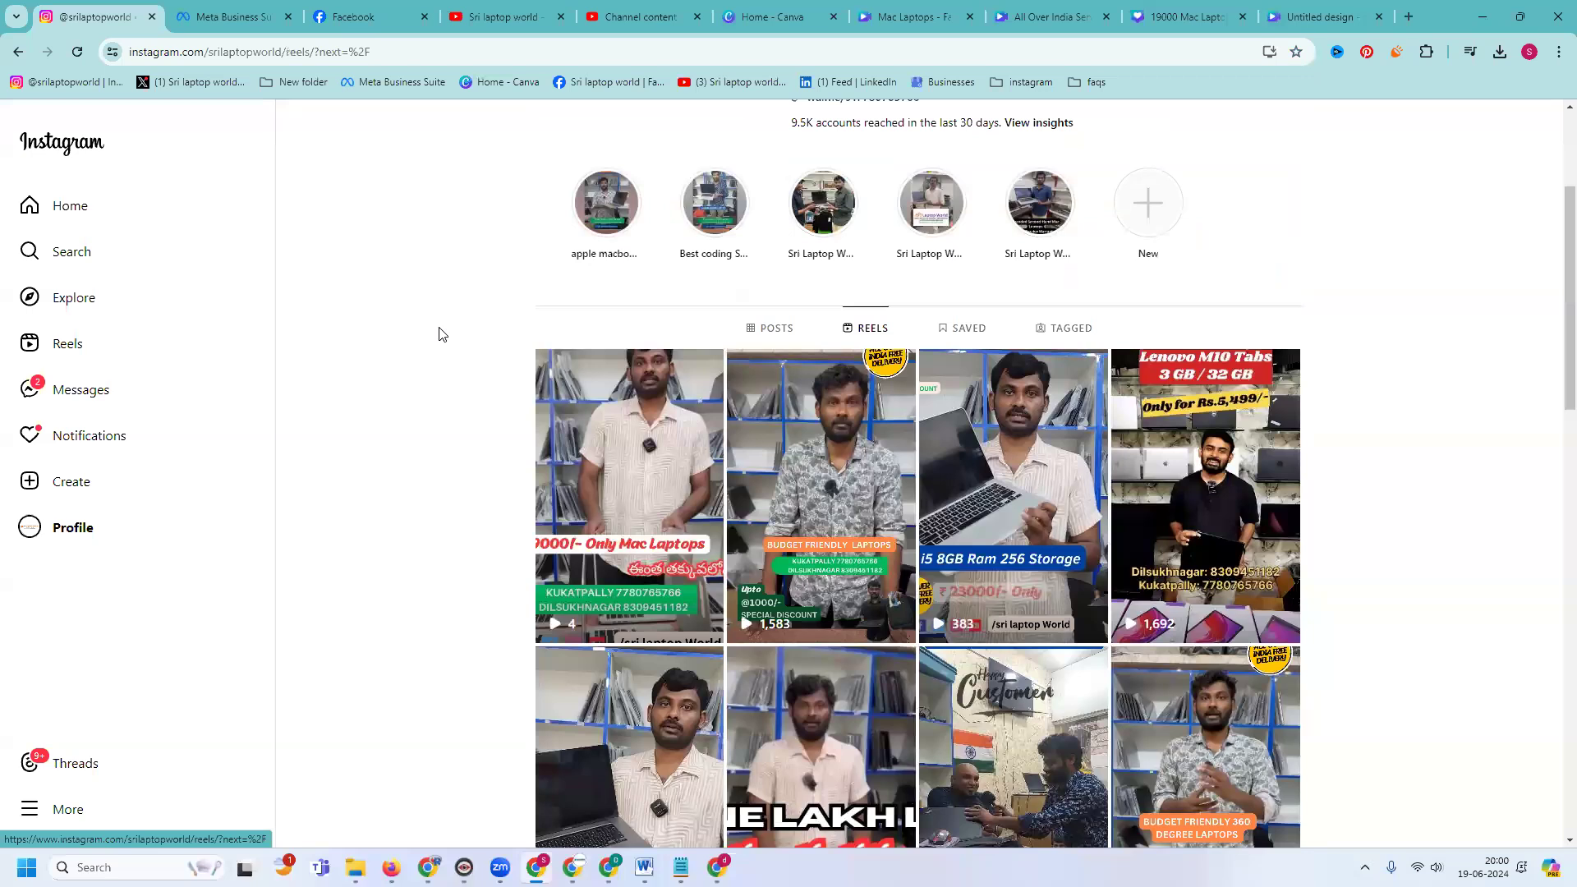